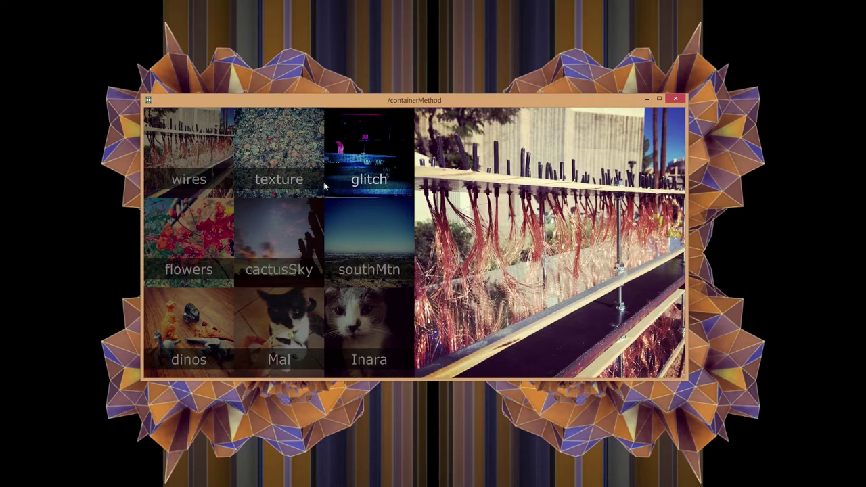
Preview the texture, glitch, southMtn, cactusSky, Mal, Inara, dinos and flowers pictures in the containerMethod demo window, and close it.
{"action": "left_click", "coordinate": [309, 136]}
{"action": "left_click", "coordinate": [352, 149]}
{"action": "left_click", "coordinate": [370, 241]}
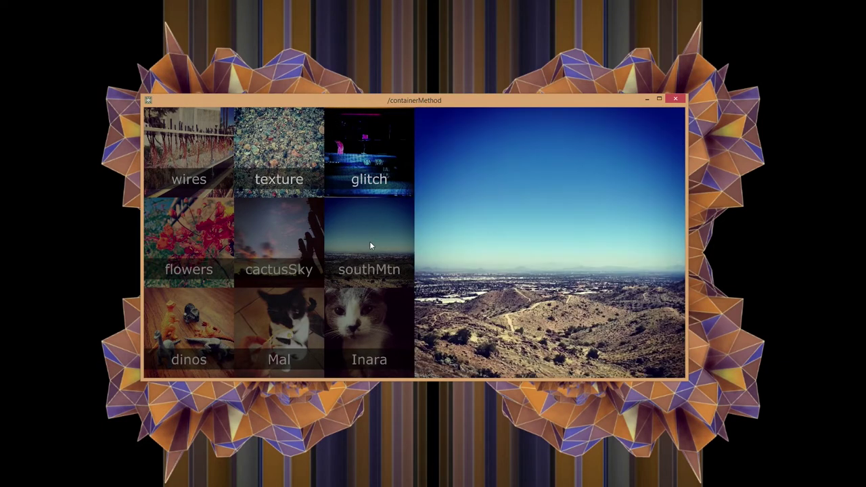
{"action": "left_click", "coordinate": [288, 257]}
{"action": "left_click", "coordinate": [272, 326]}
{"action": "left_click", "coordinate": [367, 321]}
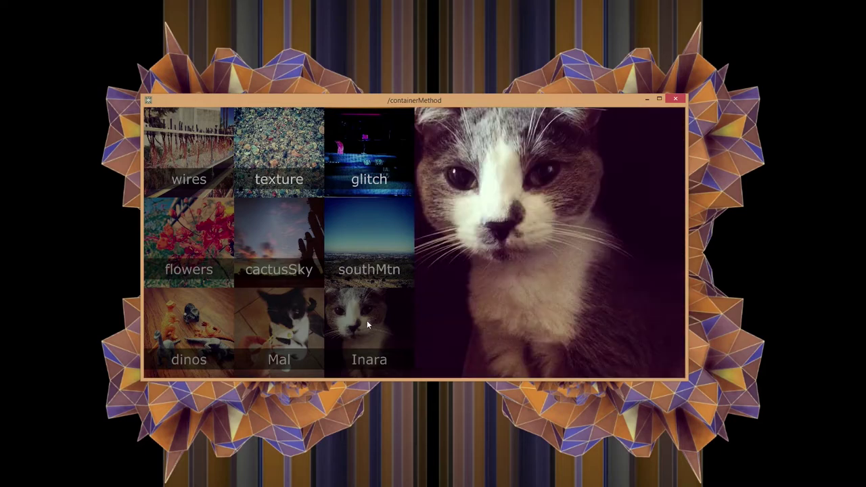
{"action": "left_click", "coordinate": [242, 334]}
{"action": "left_click", "coordinate": [193, 326]}
{"action": "left_click", "coordinate": [216, 247]}
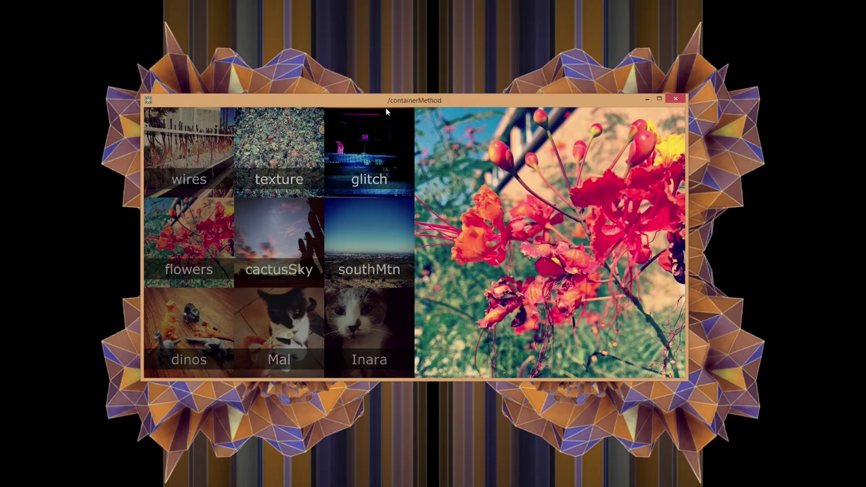
{"action": "left_click", "coordinate": [675, 100]}
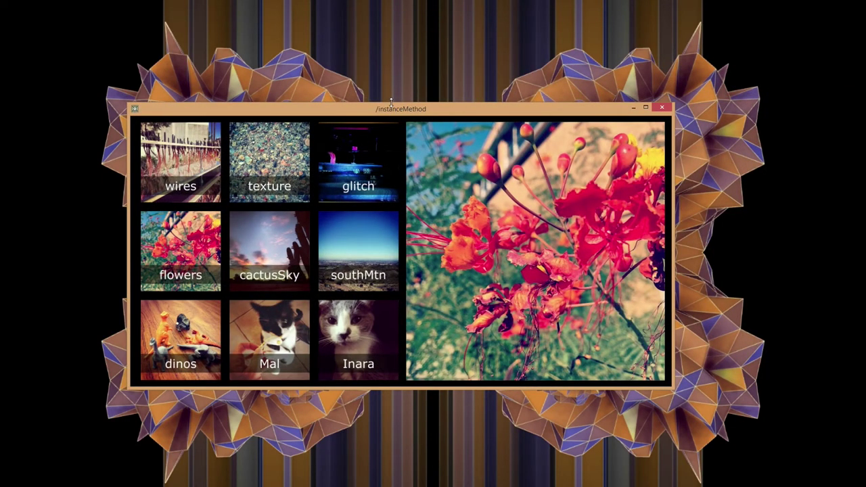
Preview all nine pictures in the instanceMethod demo window, ending with wires, and close the window.
{"action": "left_click", "coordinate": [299, 165]}
{"action": "left_click", "coordinate": [342, 184]}
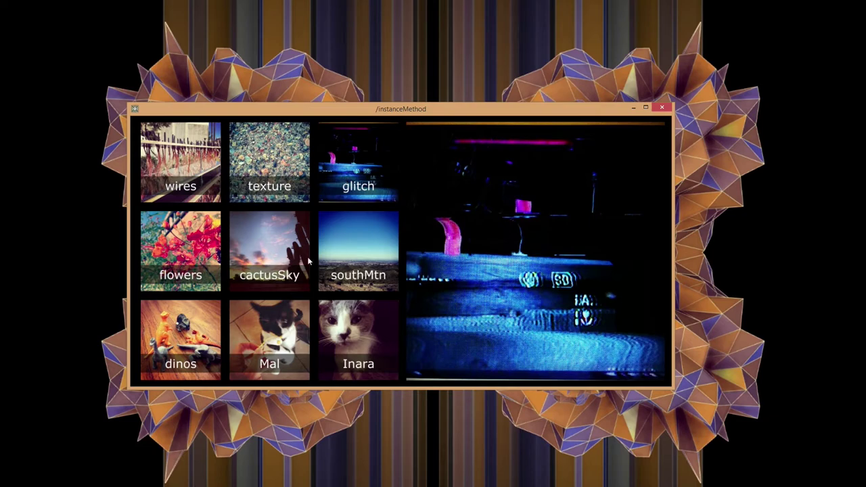
{"action": "left_click", "coordinate": [255, 261]}
{"action": "left_click", "coordinate": [186, 241]}
{"action": "left_click", "coordinate": [244, 178]}
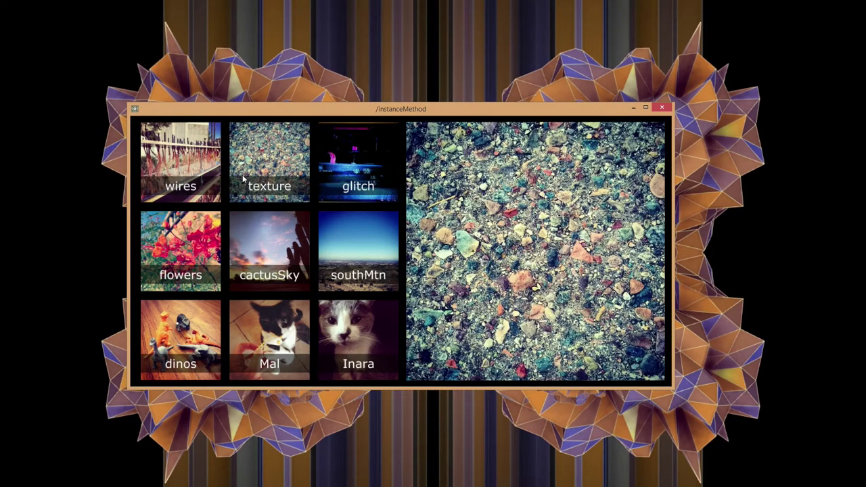
{"action": "left_click", "coordinate": [351, 161]}
{"action": "left_click", "coordinate": [343, 290]}
{"action": "left_click", "coordinate": [355, 339]}
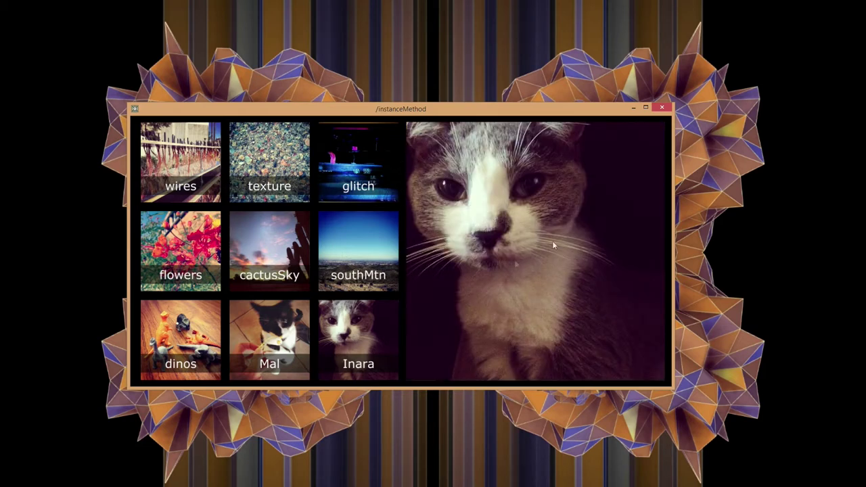
{"action": "left_click", "coordinate": [256, 276]}
{"action": "left_click", "coordinate": [388, 264]}
{"action": "left_click", "coordinate": [260, 337]}
{"action": "left_click", "coordinate": [181, 351]}
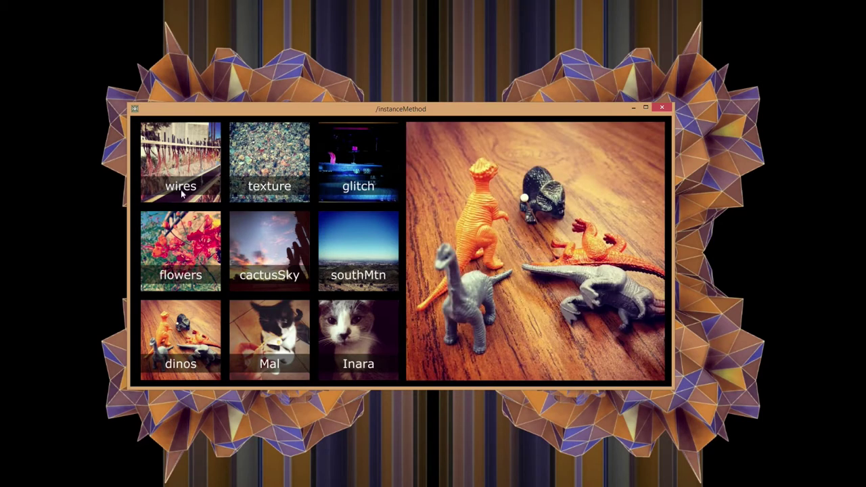
{"action": "left_click", "coordinate": [180, 169]}
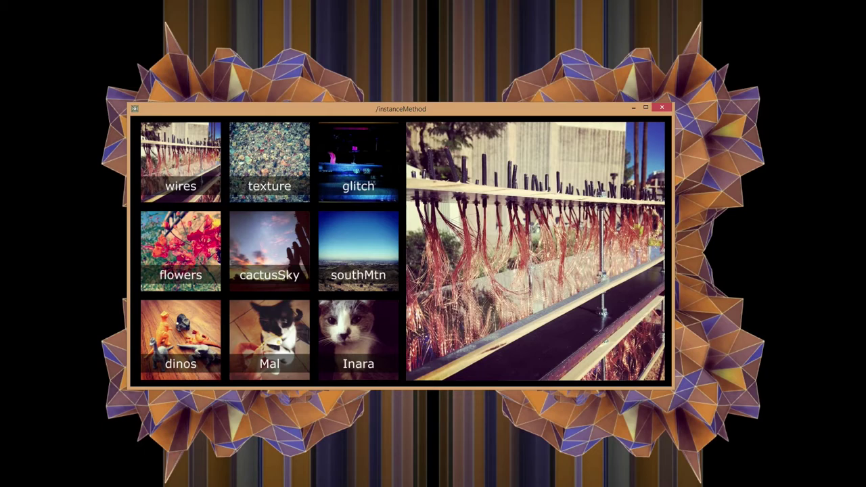
{"action": "left_click", "coordinate": [662, 107]}
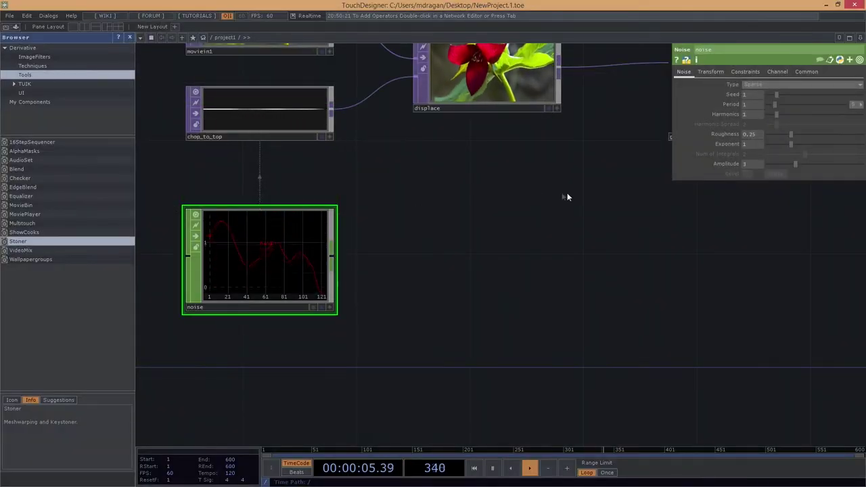
Turn off the interactive viewer of the geo1 operator and close the palette browser.
{"action": "left_click_drag", "start_coordinate": [566, 196], "coordinate": [489, 238]}
{"action": "scroll", "coordinate": [469, 241], "scroll_direction": "down", "scroll_amount": 4}
{"action": "key", "text": "h"}
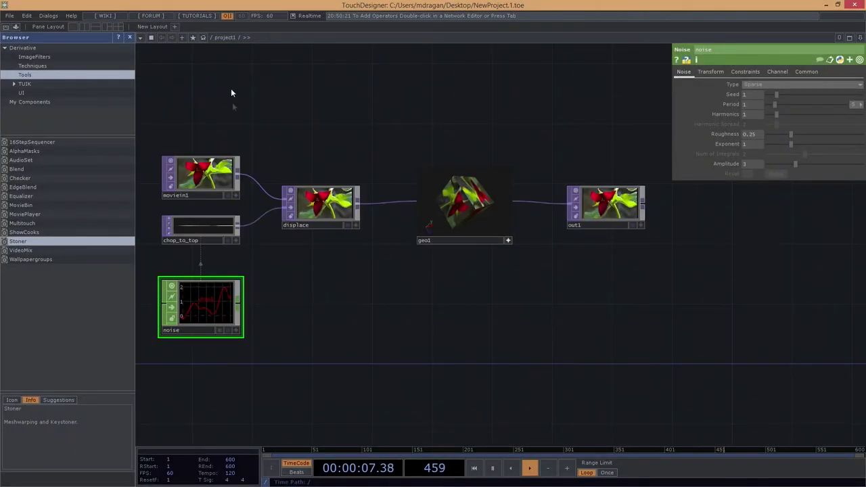
{"action": "left_click", "coordinate": [508, 241]}
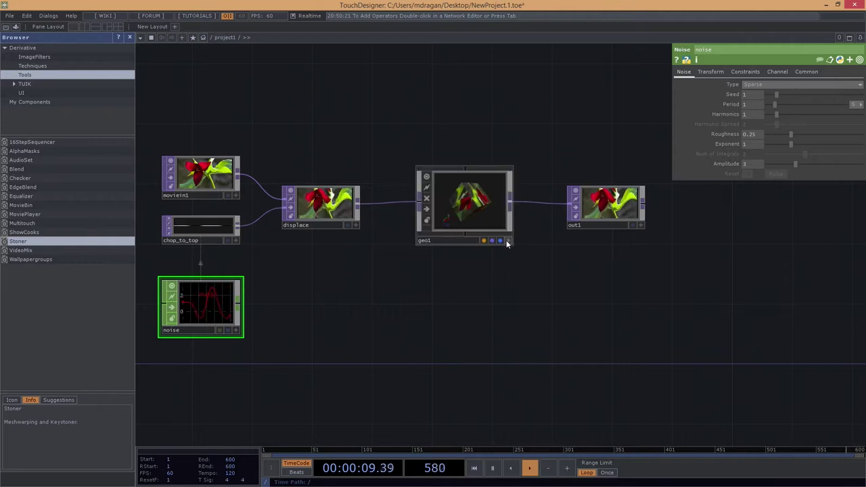
{"action": "left_click", "coordinate": [129, 38]}
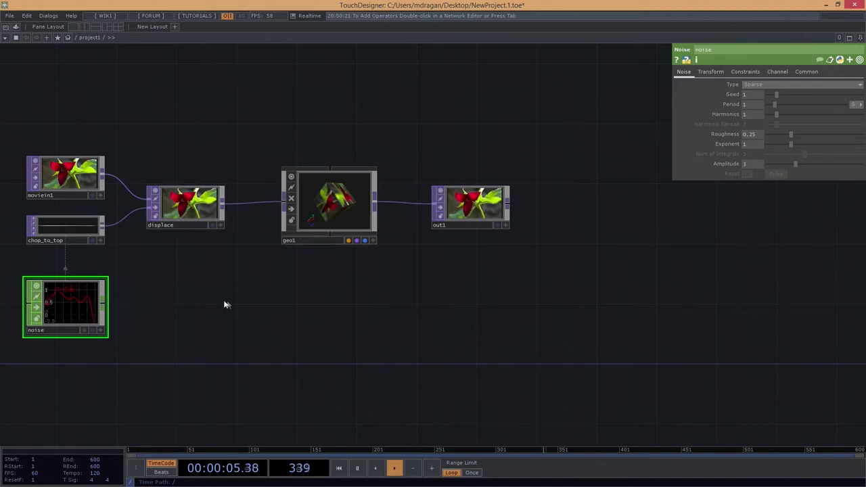
Go up to the root network and delete the default project1 container.
{"action": "left_click_drag", "start_coordinate": [223, 300], "coordinate": [289, 285]}
{"action": "scroll", "coordinate": [289, 284], "scroll_direction": "up", "scroll_amount": 2}
{"action": "scroll", "coordinate": [302, 294], "scroll_direction": "down", "scroll_amount": 5}
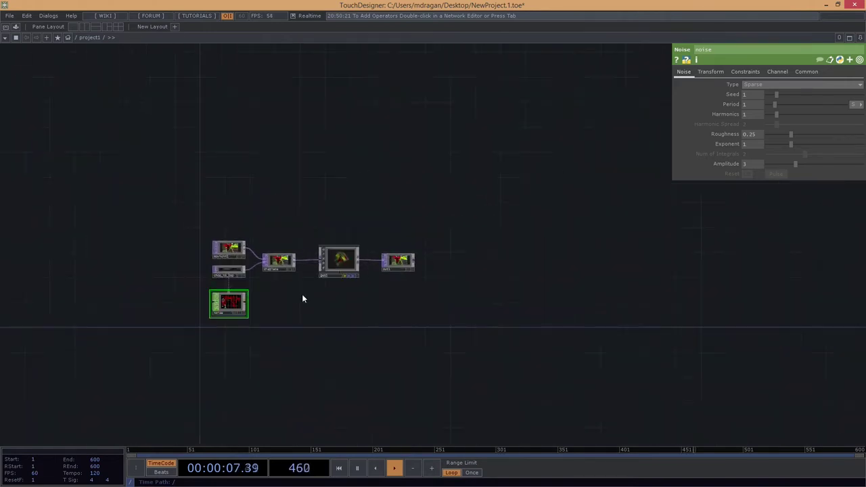
{"action": "scroll", "coordinate": [302, 293], "scroll_direction": "down", "scroll_amount": 3}
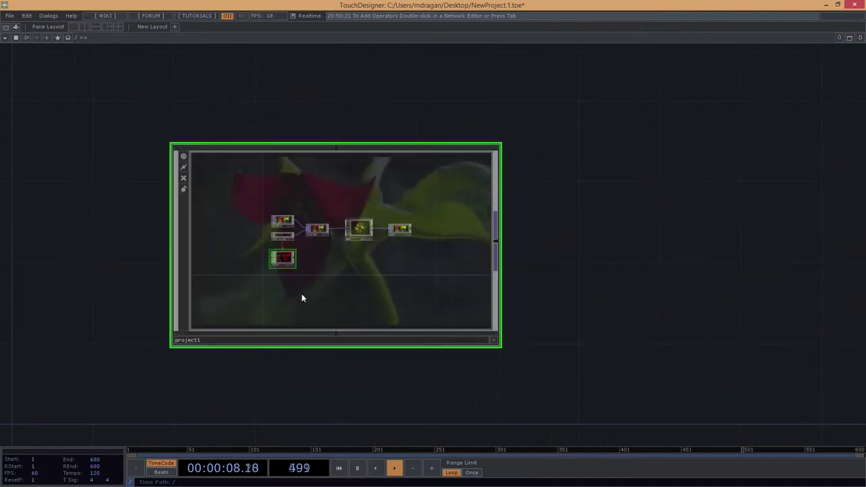
{"action": "scroll", "coordinate": [230, 286], "scroll_direction": "down", "scroll_amount": 2}
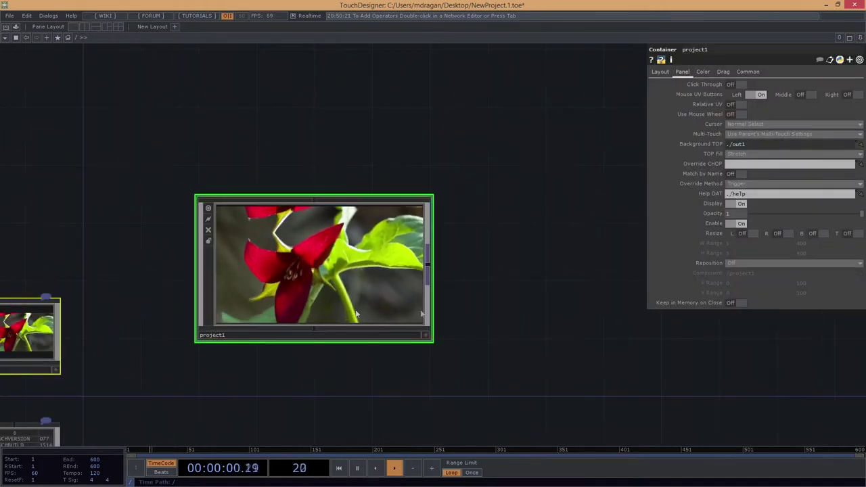
{"action": "left_click_drag", "start_coordinate": [102, 167], "coordinate": [481, 342]}
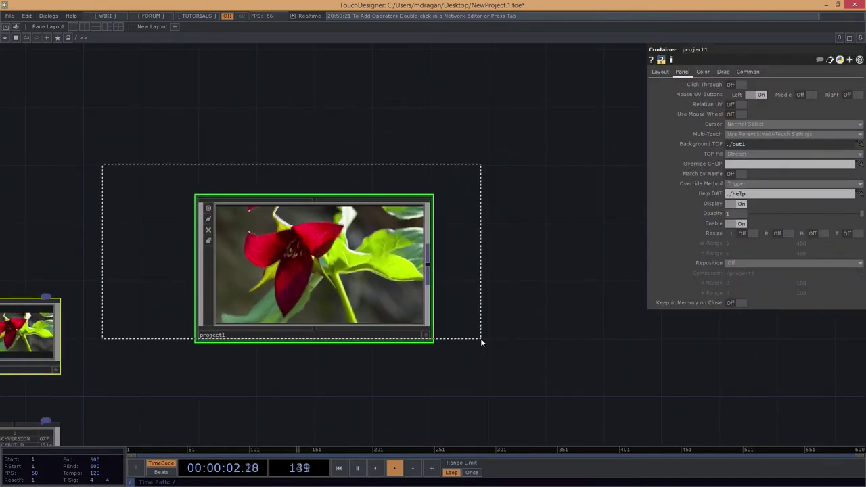
{"action": "key", "text": "Delete"}
Add a Container COMP to the root network beside the perform window operator.
{"action": "left_click_drag", "start_coordinate": [271, 408], "coordinate": [287, 290]}
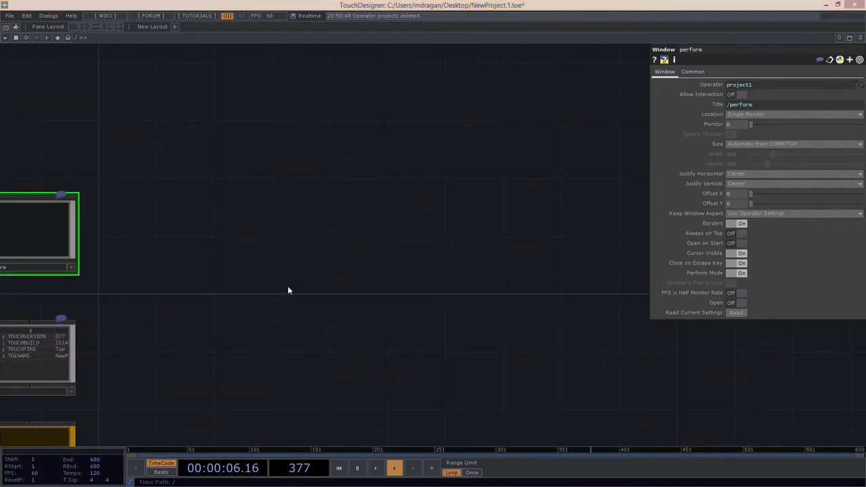
{"action": "key", "text": "Tab"}
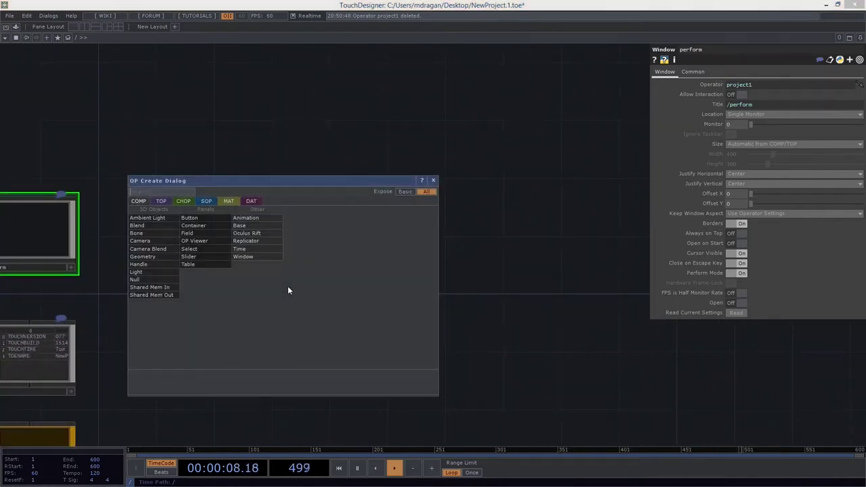
{"action": "type", "text": "con"}
{"action": "left_click", "coordinate": [200, 225]}
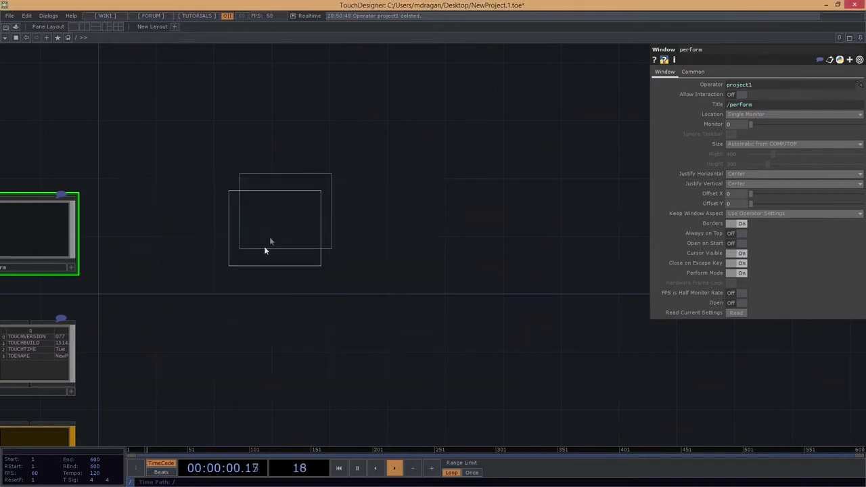
{"action": "left_click", "coordinate": [256, 236]}
{"action": "left_click_drag", "start_coordinate": [366, 252], "coordinate": [426, 265]}
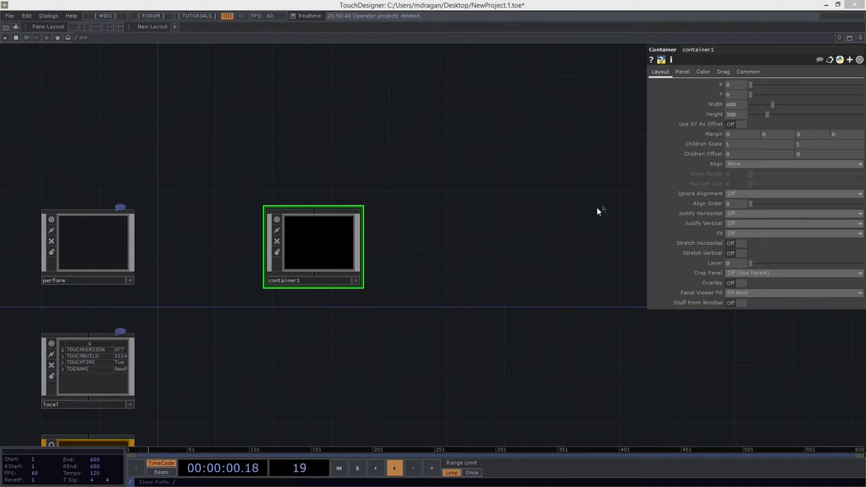
Open the empty network inside the new container1.
{"action": "left_click_drag", "start_coordinate": [488, 289], "coordinate": [501, 300]}
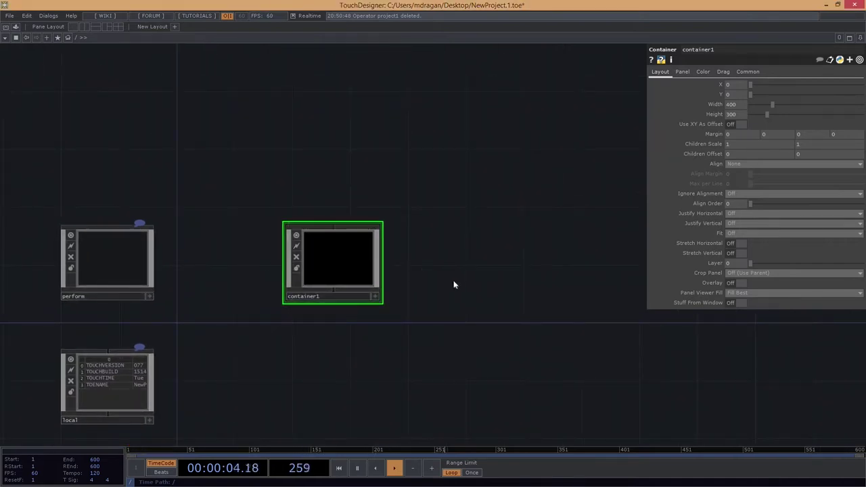
{"action": "left_click_drag", "start_coordinate": [454, 284], "coordinate": [503, 279]}
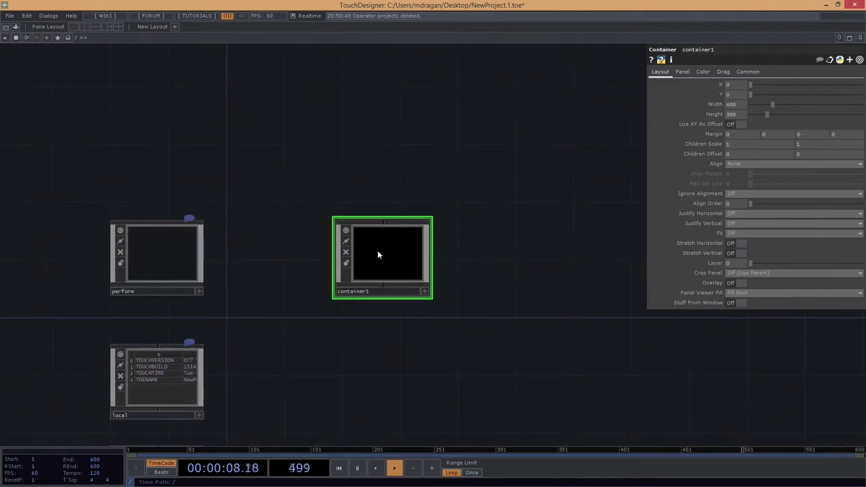
{"action": "scroll", "coordinate": [378, 254], "scroll_direction": "up", "scroll_amount": 3}
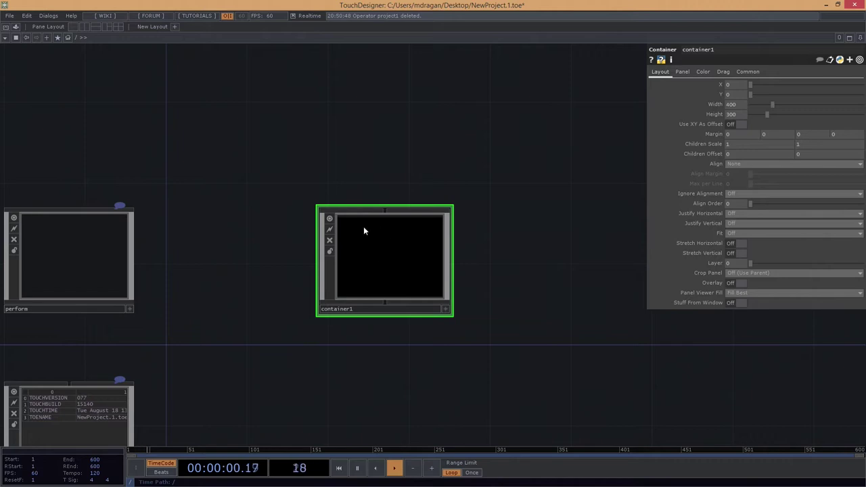
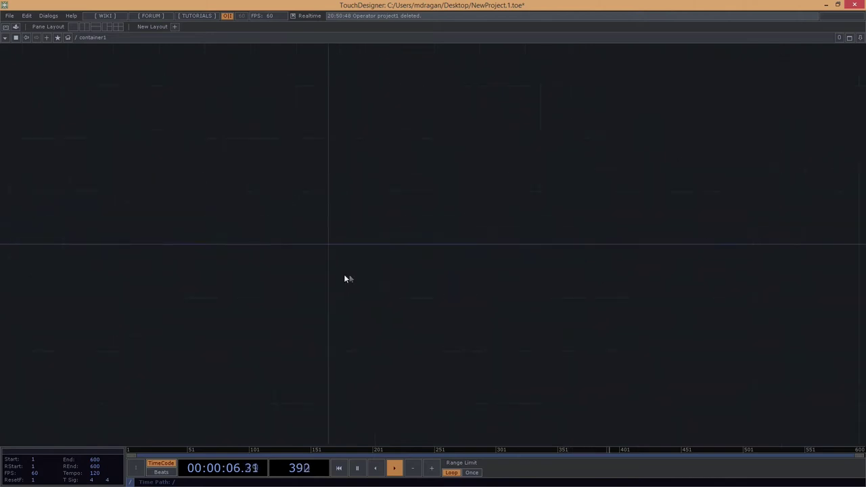
{"action": "middle_click_drag", "start_coordinate": [345, 266], "coordinate": [341, 365]}
{"action": "key", "text": "p"}
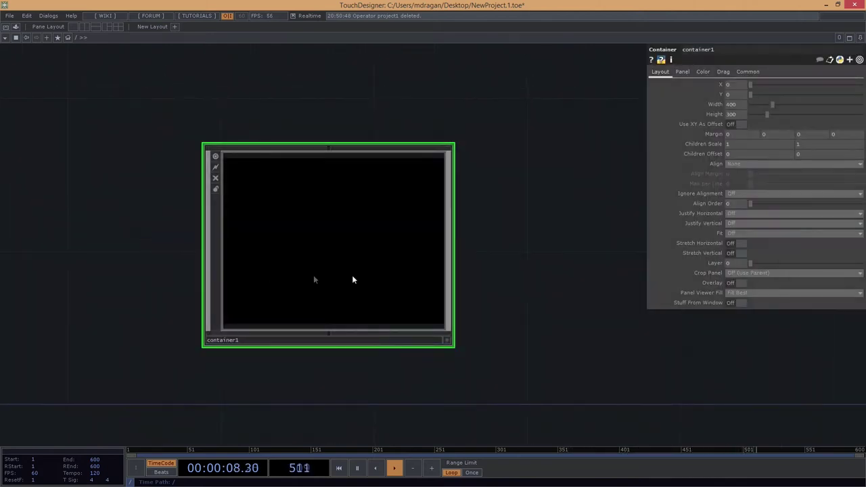
{"action": "middle_click_drag", "start_coordinate": [288, 268], "coordinate": [295, 322]}
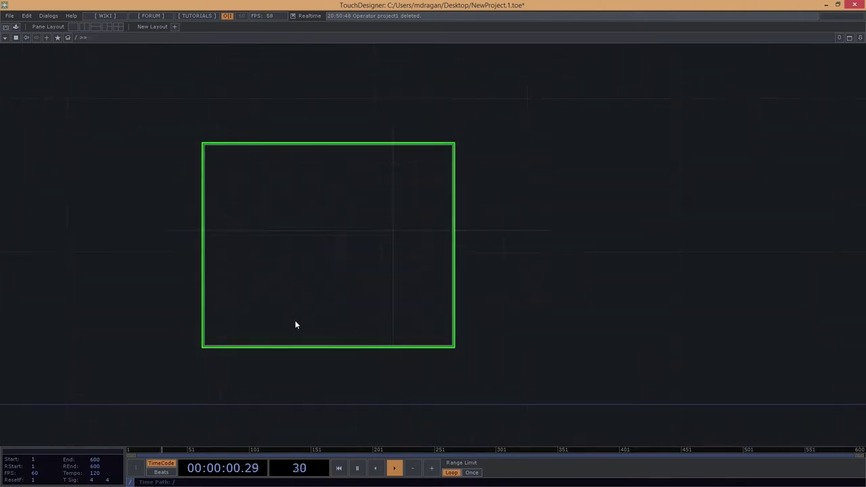
{"action": "key", "text": "p"}
{"action": "scroll", "coordinate": [345, 320], "scroll_direction": "up", "scroll_amount": 5}
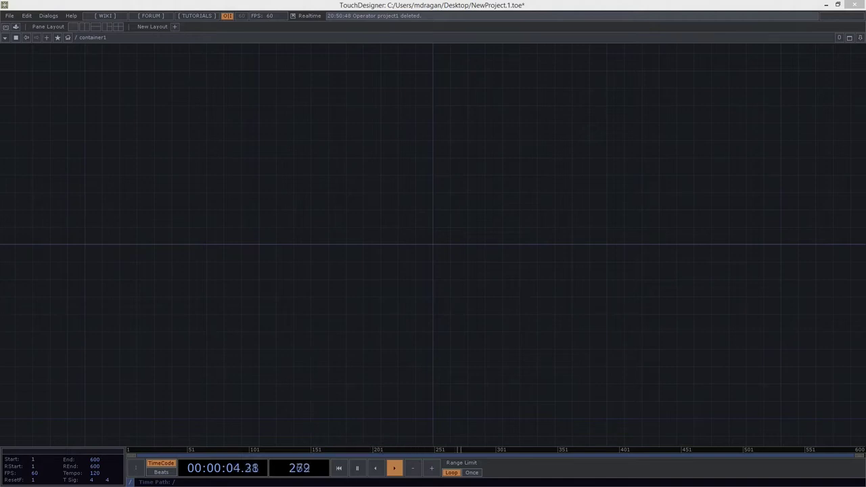
Review the button grid and picture layout of the finished containerMethod window, and return to the network editor.
{"action": "left_click_drag", "start_coordinate": [865, 7], "coordinate": [439, 86]}
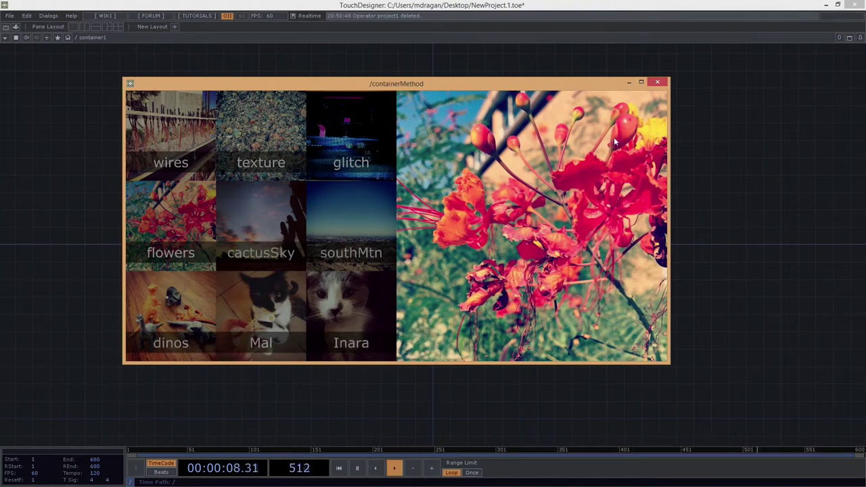
{"action": "left_click_drag", "start_coordinate": [590, 81], "coordinate": [865, 115]}
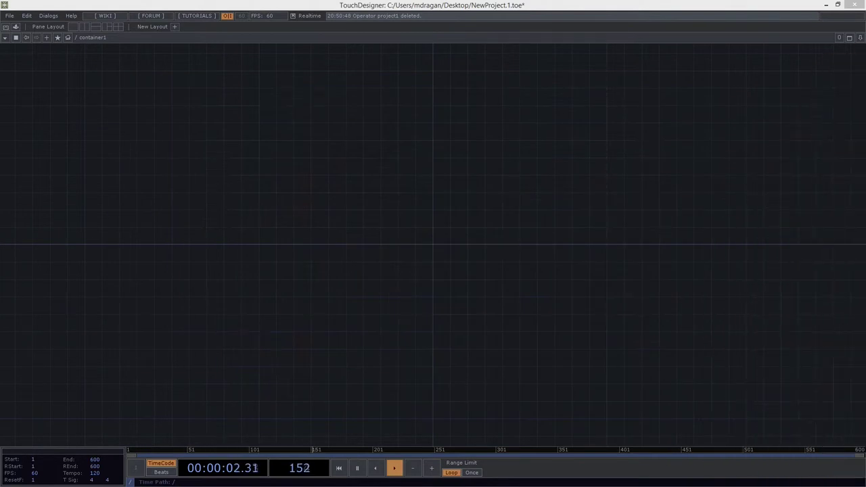
{"action": "left_click", "coordinate": [433, 226]}
Add a Container COMP inside container1, near the centre of its network.
{"action": "double_click", "coordinate": [363, 199]}
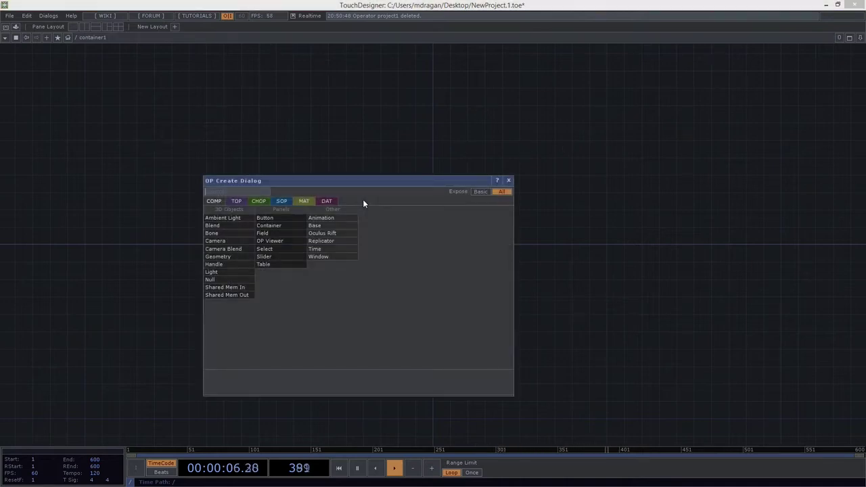
{"action": "type", "text": "con"}
{"action": "key", "text": "Return"}
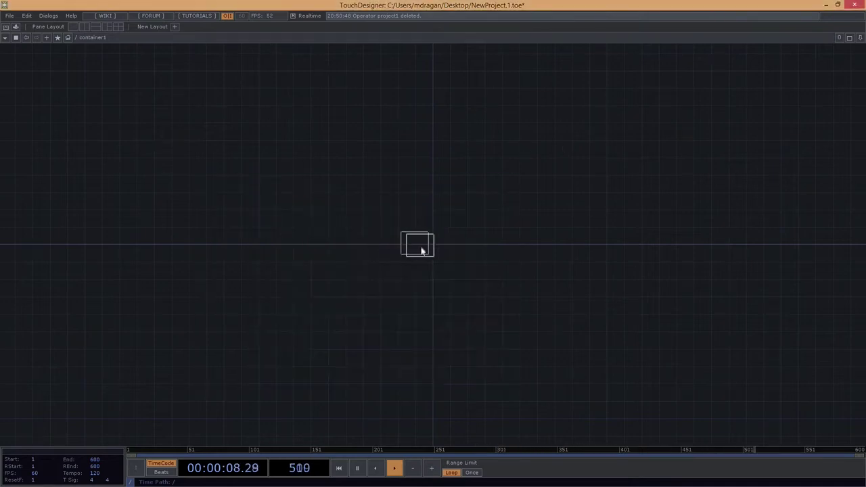
{"action": "left_click", "coordinate": [411, 245]}
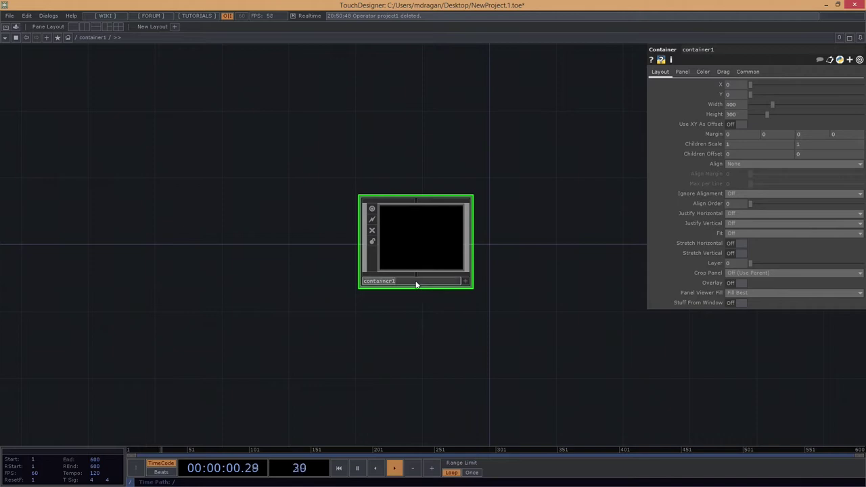
Rename the nested container as buttons.
{"action": "left_click", "coordinate": [416, 282]}
{"action": "type", "text": "ct"}
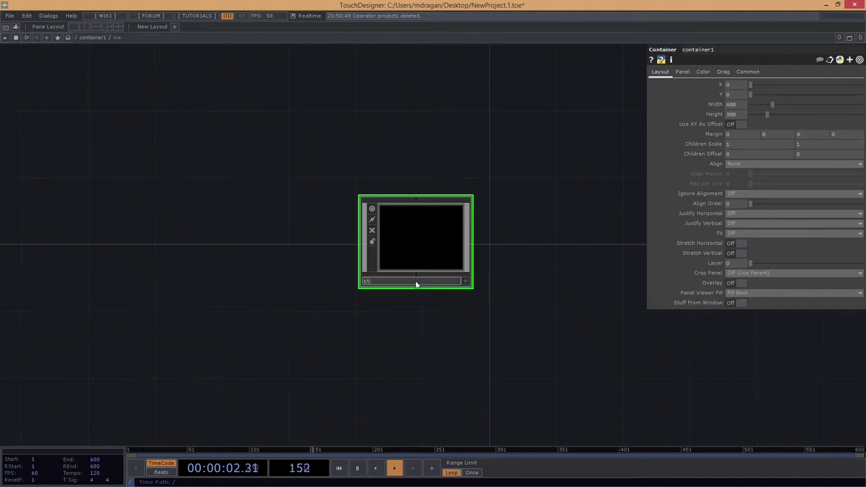
{"action": "type", "text": "rl"}
{"action": "key", "text": "BackSpace"}
{"action": "key", "text": "BackSpace"}
{"action": "key", "text": "BackSpace"}
{"action": "type", "text": "buttons"}
{"action": "key", "text": "Return"}
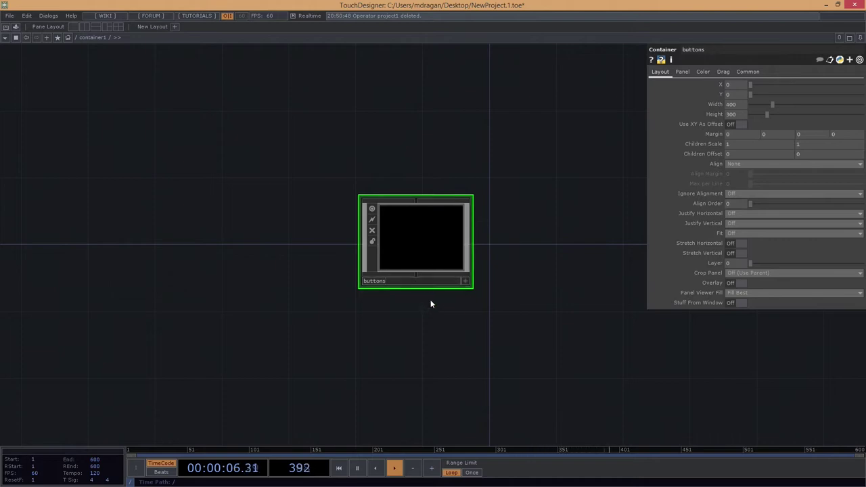
Add a second Container COMP beside the buttons container.
{"action": "key", "text": "Tab"}
{"action": "type", "text": "cont"}
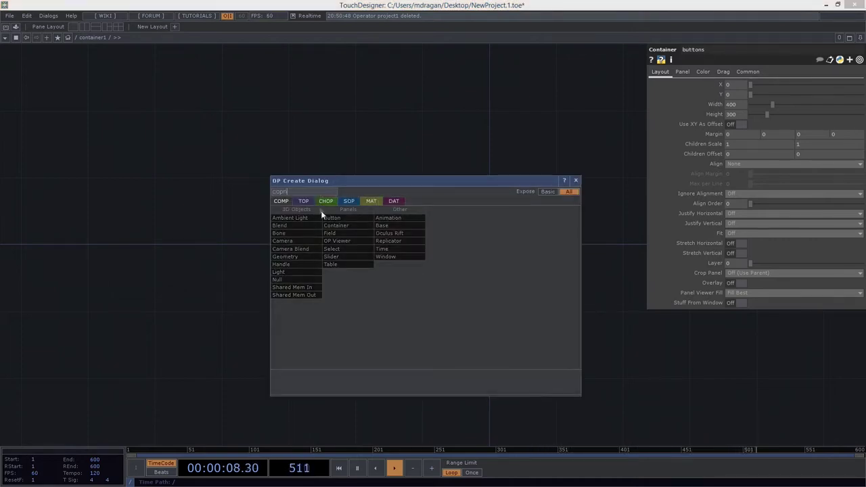
{"action": "left_click", "coordinate": [341, 226]}
{"action": "left_click", "coordinate": [555, 251]}
{"action": "left_click_drag", "start_coordinate": [564, 325], "coordinate": [528, 330]}
{"action": "left_click_drag", "start_coordinate": [501, 254], "coordinate": [529, 254]}
Rename the new container beside buttons as disp.
{"action": "left_click", "coordinate": [529, 288]}
{"action": "key", "text": "ctrl+a"}
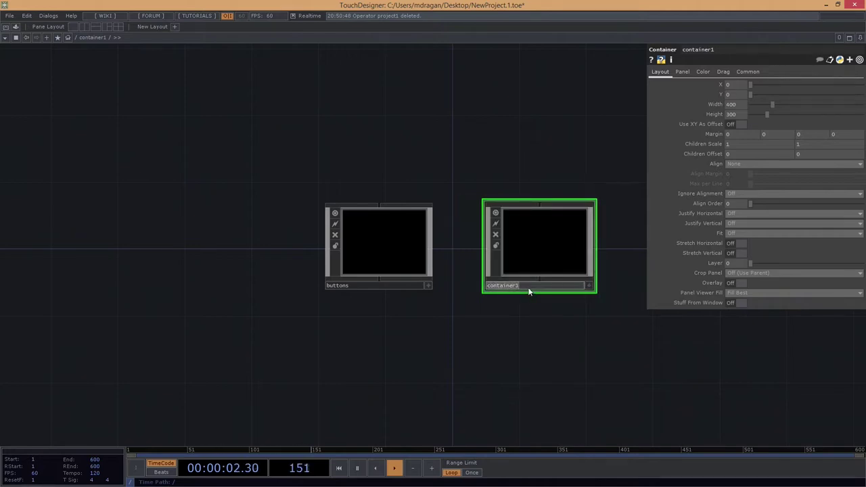
{"action": "type", "text": "disp"}
{"action": "key", "text": "Return"}
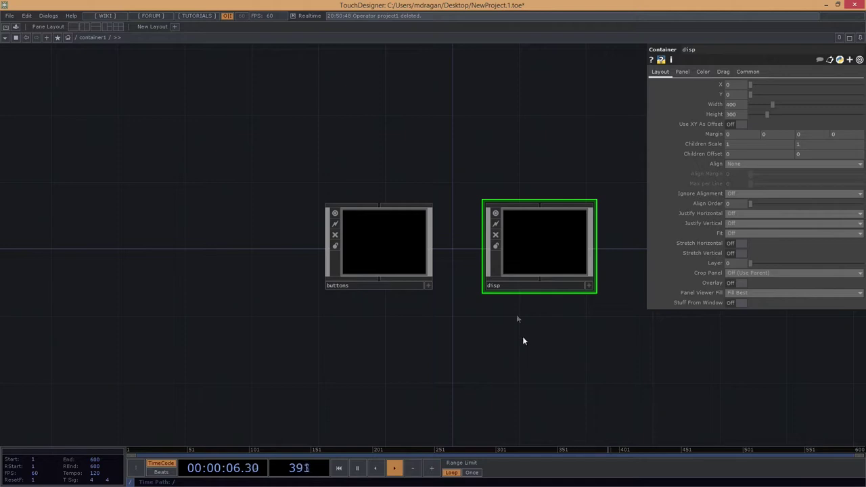
Set the width and height of both the buttons and disp containers to 600.
{"action": "left_click_drag", "start_coordinate": [348, 166], "coordinate": [558, 378]}
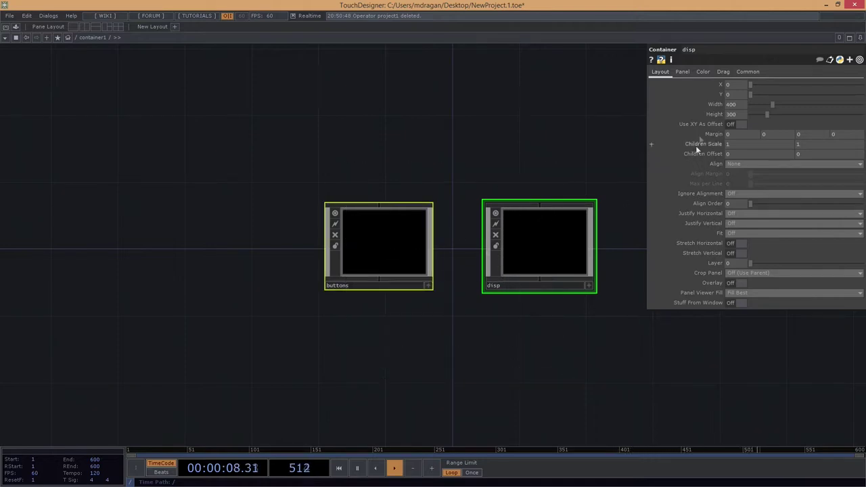
{"action": "left_click_drag", "start_coordinate": [737, 106], "coordinate": [712, 103]}
{"action": "type", "text": "600"}
{"action": "key", "text": "Return"}
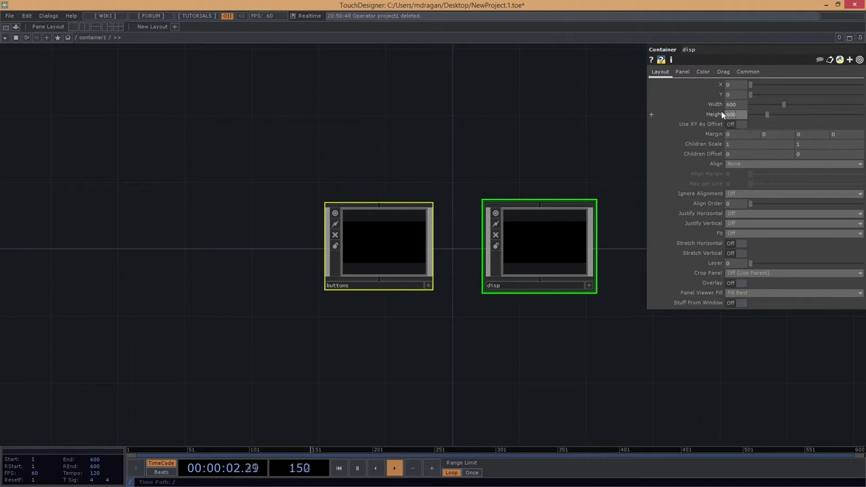
{"action": "left_click", "coordinate": [502, 169]}
{"action": "left_click_drag", "start_coordinate": [596, 296], "coordinate": [573, 306]}
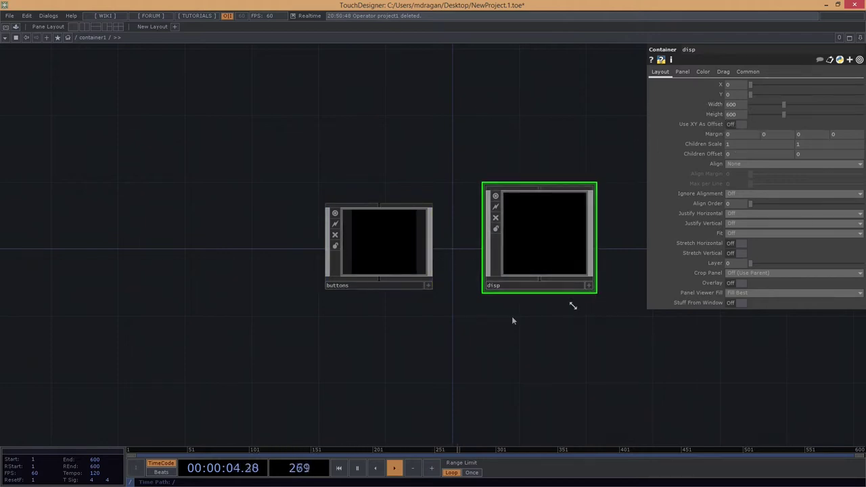
Add a third Container COMP centred above buttons and disp, and move disp slightly closer to buttons.
{"action": "left_click_drag", "start_coordinate": [466, 139], "coordinate": [468, 165]}
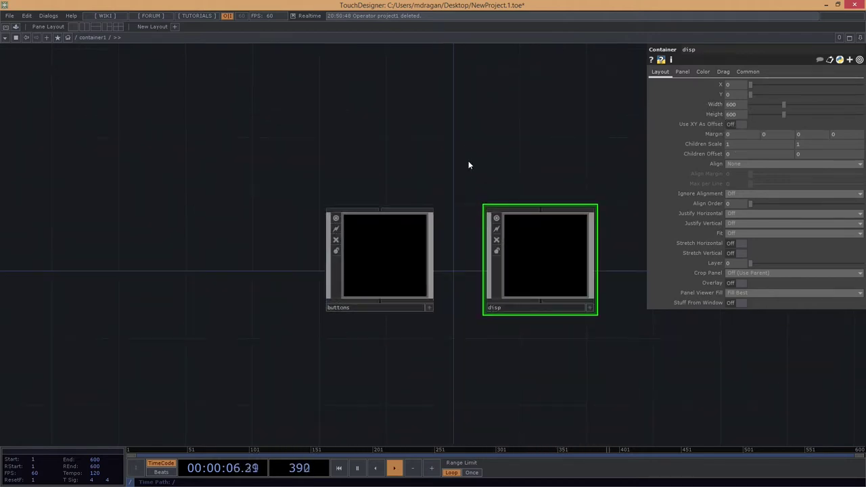
{"action": "key", "text": "Tab"}
{"action": "left_click", "coordinate": [357, 229]}
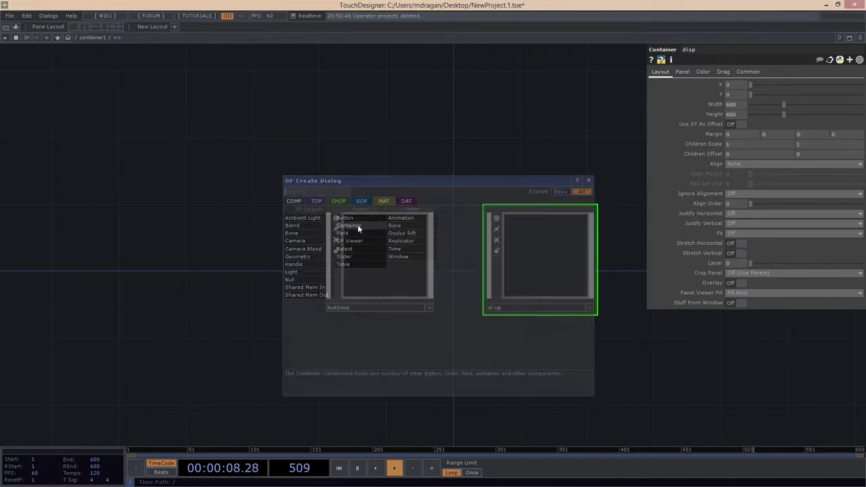
{"action": "left_click", "coordinate": [469, 139]}
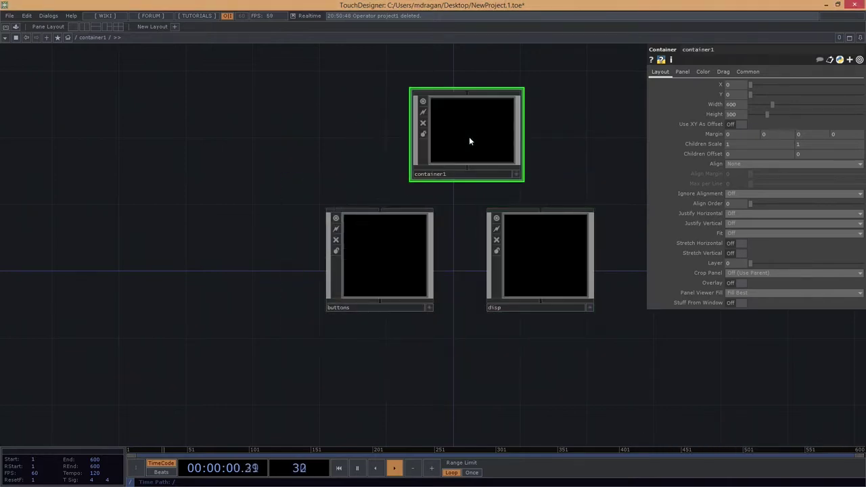
{"action": "left_click_drag", "start_coordinate": [472, 145], "coordinate": [441, 131]}
{"action": "left_click_drag", "start_coordinate": [527, 249], "coordinate": [511, 250]}
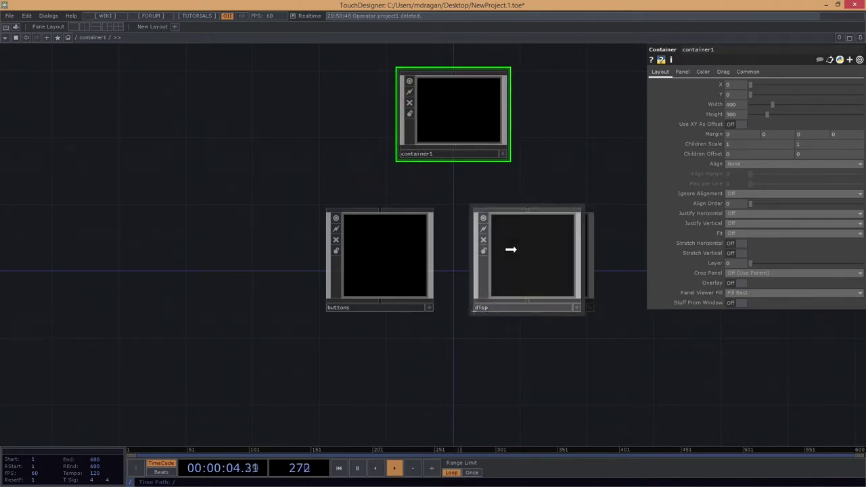
{"action": "left_click_drag", "start_coordinate": [556, 168], "coordinate": [568, 194]}
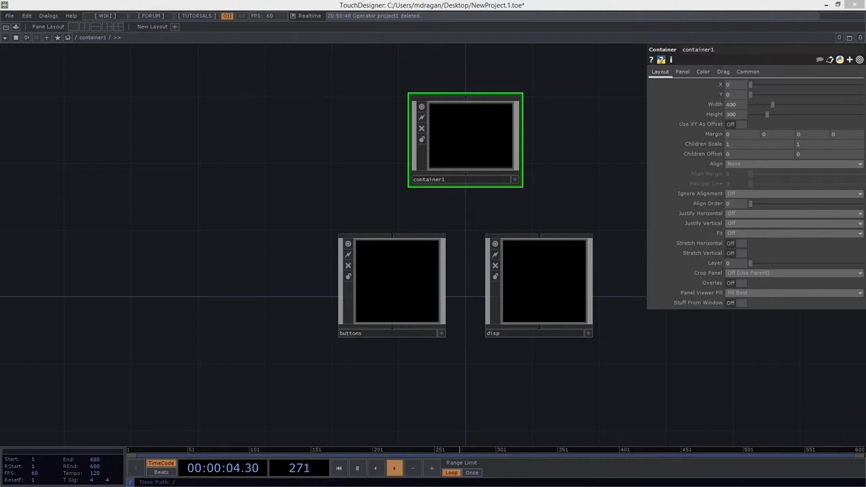
Review the finished containerMethod window, minimize it, and open the empty network inside the buttons container.
{"action": "left_click_drag", "start_coordinate": [865, 10], "coordinate": [379, 97]}
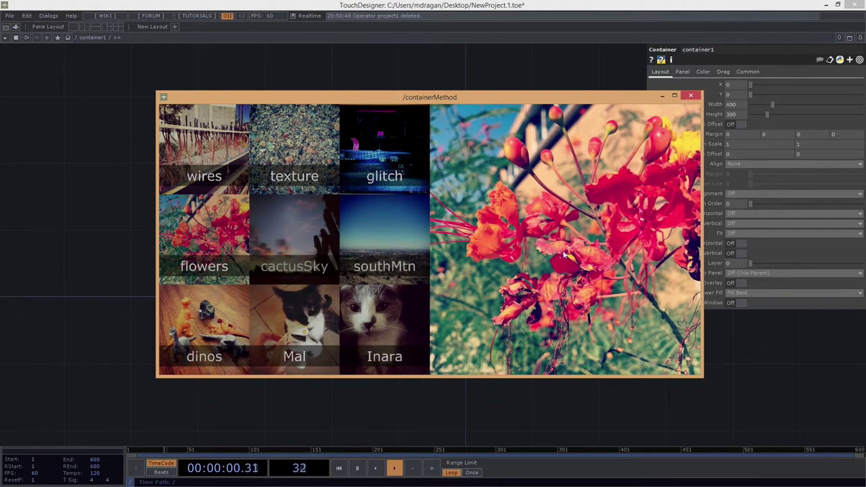
{"action": "left_click", "coordinate": [663, 96]}
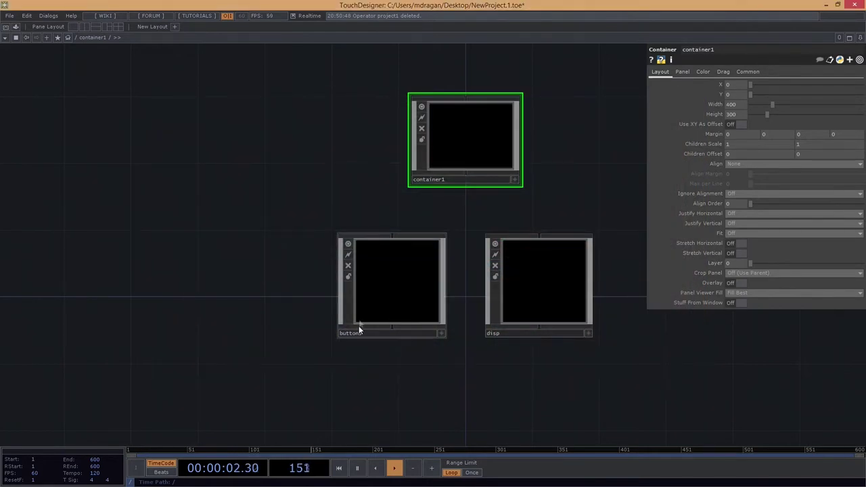
{"action": "key", "text": "i"}
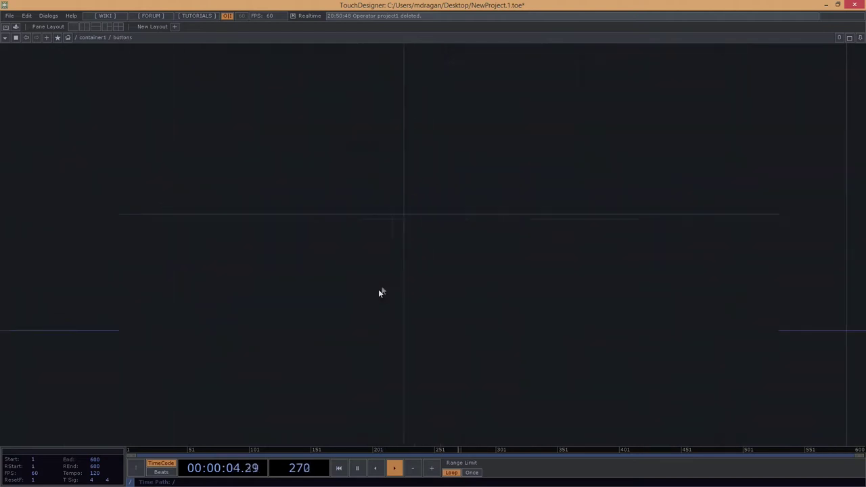
{"action": "key", "text": "h"}
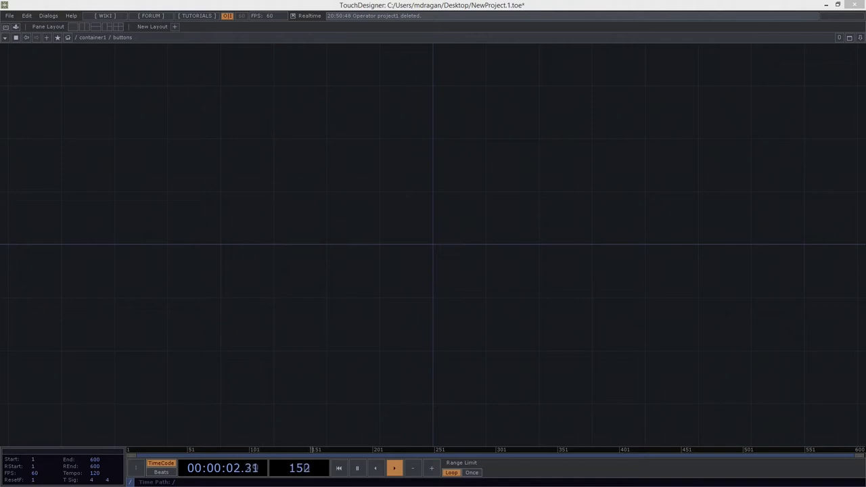
Add a Replicator COMP near the centre of the buttons network.
{"action": "key", "text": "Tab"}
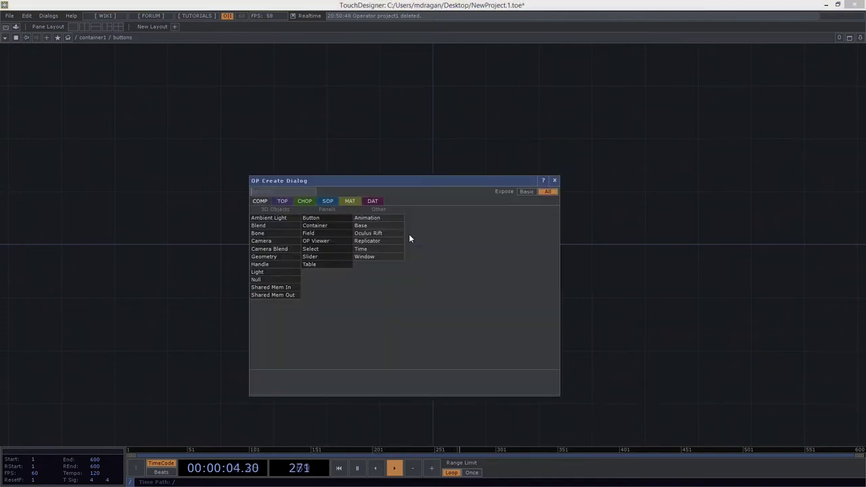
{"action": "type", "text": "repl"}
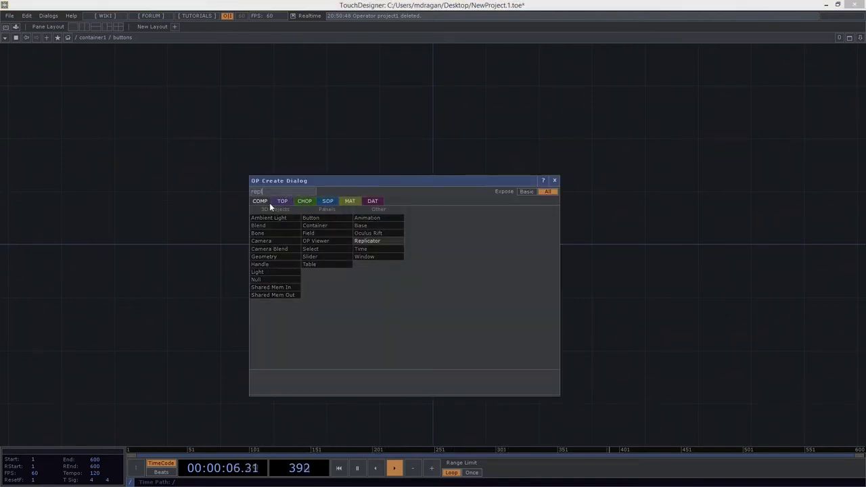
{"action": "left_click", "coordinate": [368, 241]}
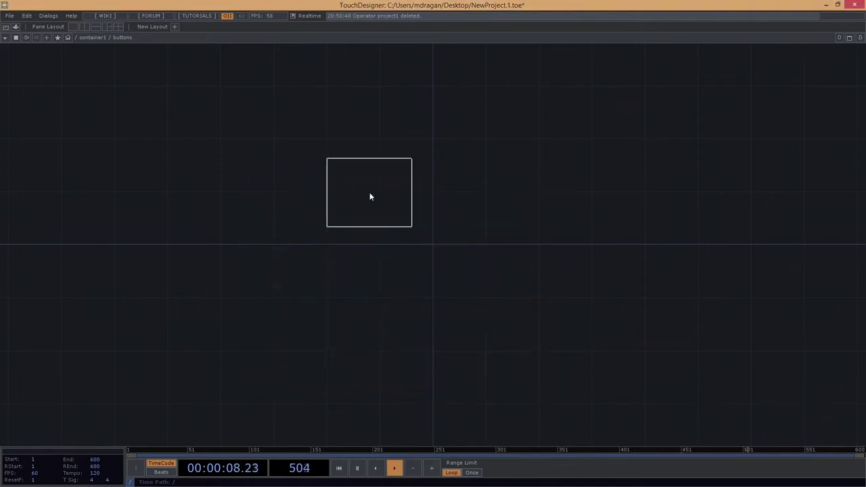
{"action": "left_click", "coordinate": [379, 200]}
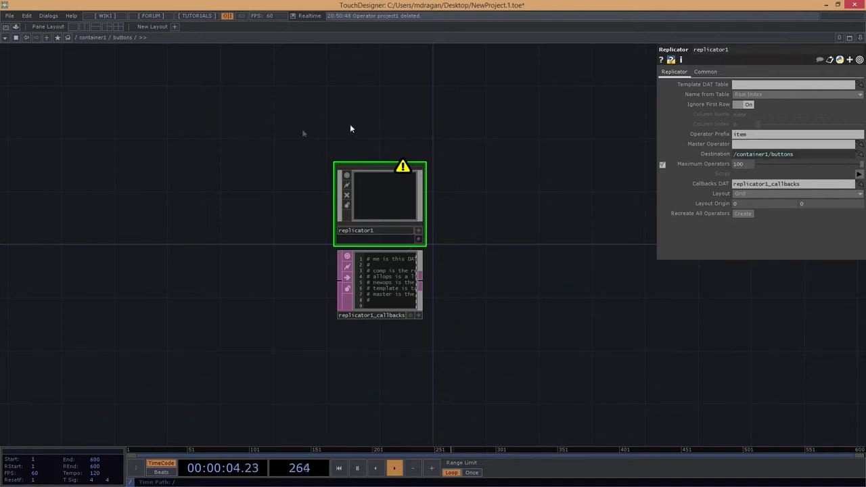
Add a Table DAT to the left of the replicator, leaving space between them.
{"action": "key", "text": "Tab"}
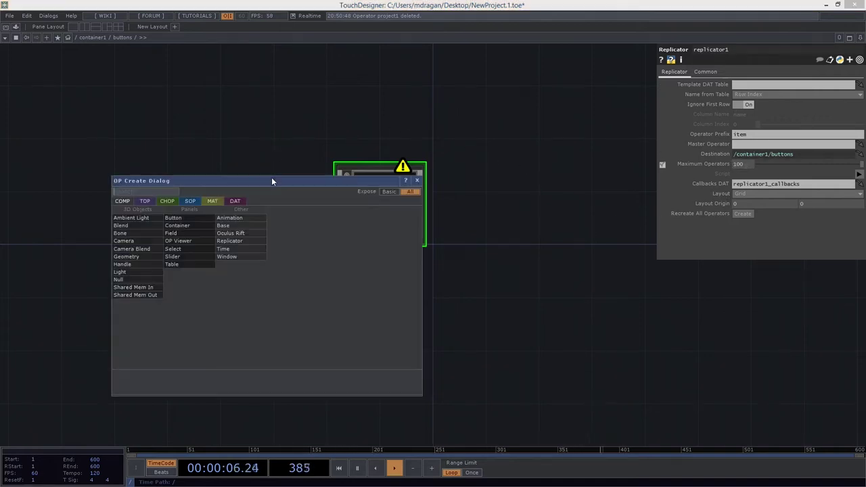
{"action": "type", "text": "ta"}
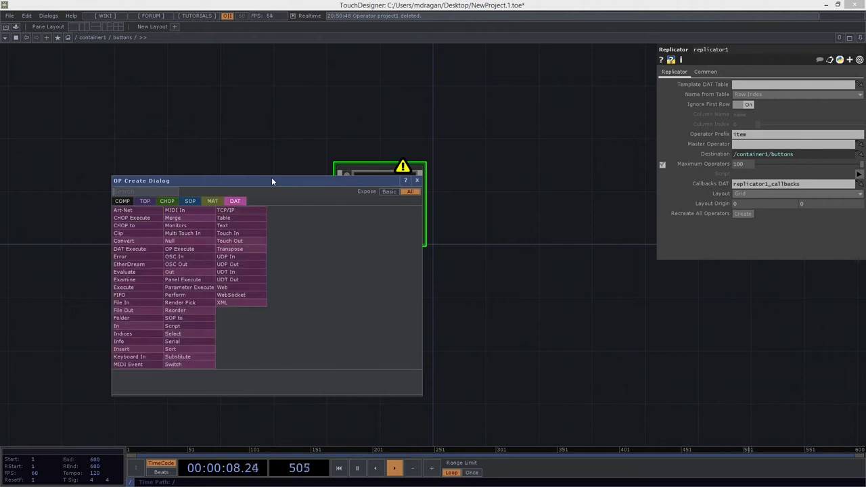
{"action": "left_click", "coordinate": [256, 217]}
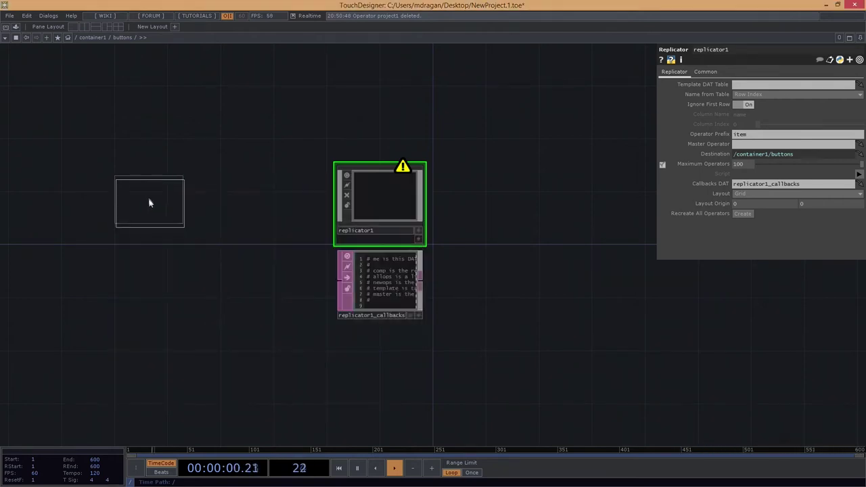
{"action": "left_click", "coordinate": [150, 201]}
{"action": "scroll", "coordinate": [210, 203], "scroll_direction": "up", "scroll_amount": 3}
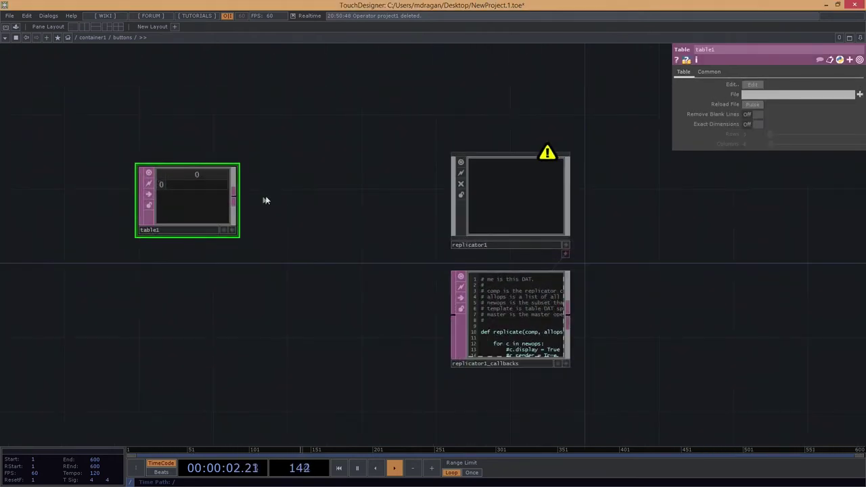
{"action": "right_click", "coordinate": [237, 199]}
{"action": "type", "text": "nul"}
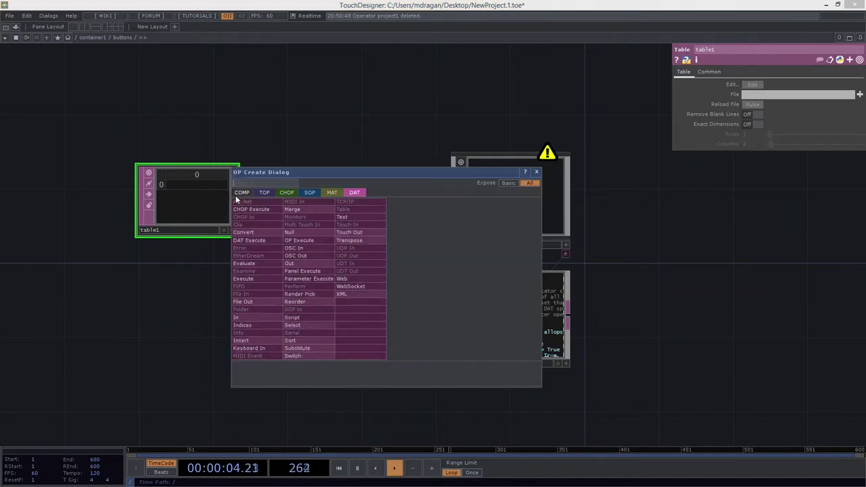
{"action": "left_click", "coordinate": [303, 225]}
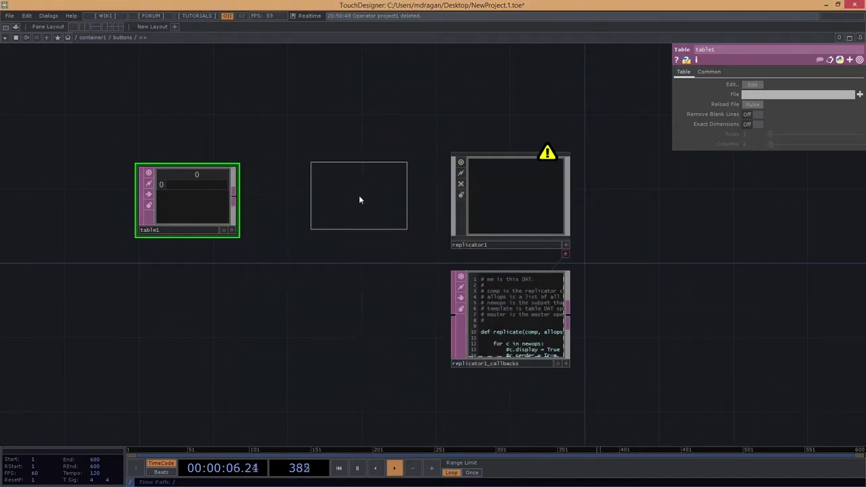
{"action": "left_click", "coordinate": [358, 196]}
{"action": "left_click", "coordinate": [332, 304], "text": "ctrl"}
{"action": "key", "text": "Delete"}
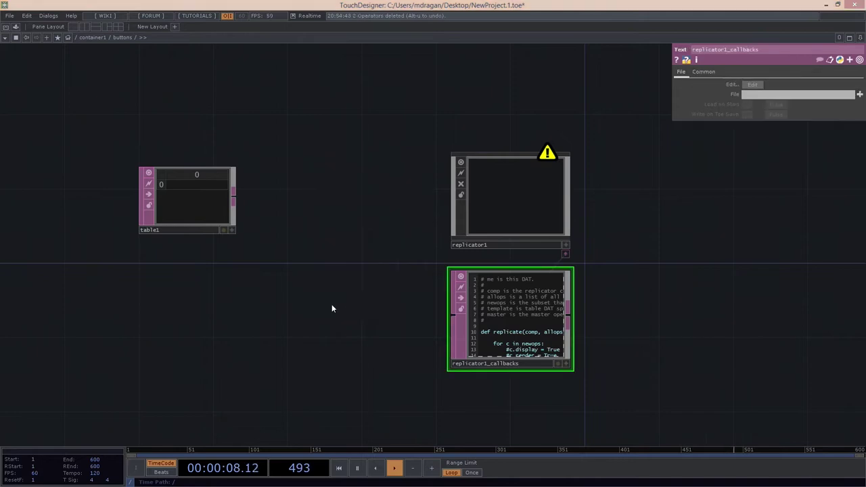
Add a Null DAT between the table and the replicator, and wire the table's output into it.
{"action": "key", "text": "Tab"}
{"action": "type", "text": "null"}
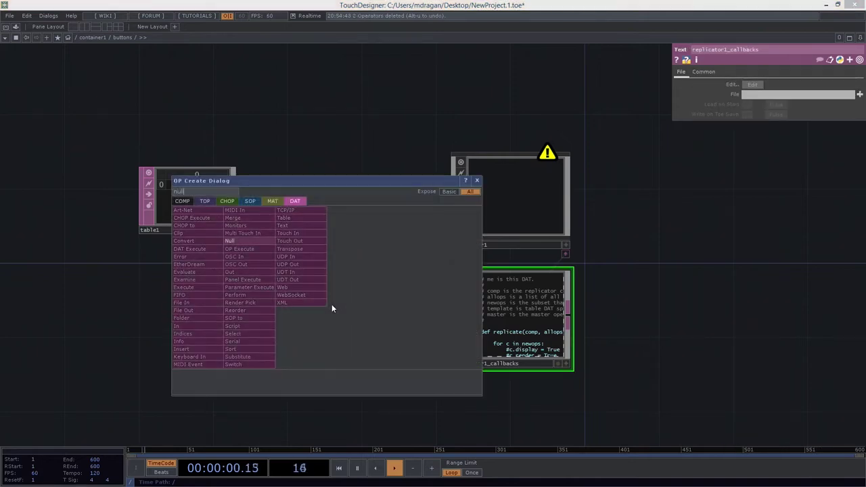
{"action": "key", "text": "Return"}
{"action": "left_click", "coordinate": [342, 206]}
{"action": "left_click_drag", "start_coordinate": [233, 197], "coordinate": [310, 197]}
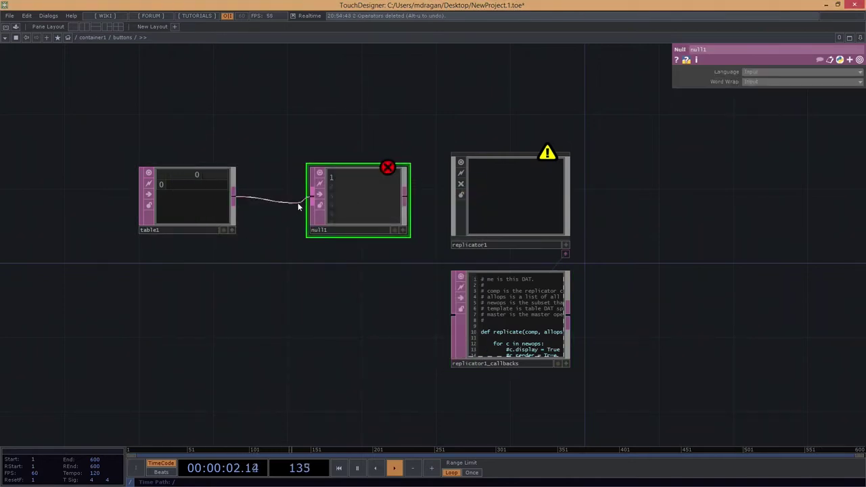
{"action": "left_click_drag", "start_coordinate": [363, 212], "coordinate": [348, 212]}
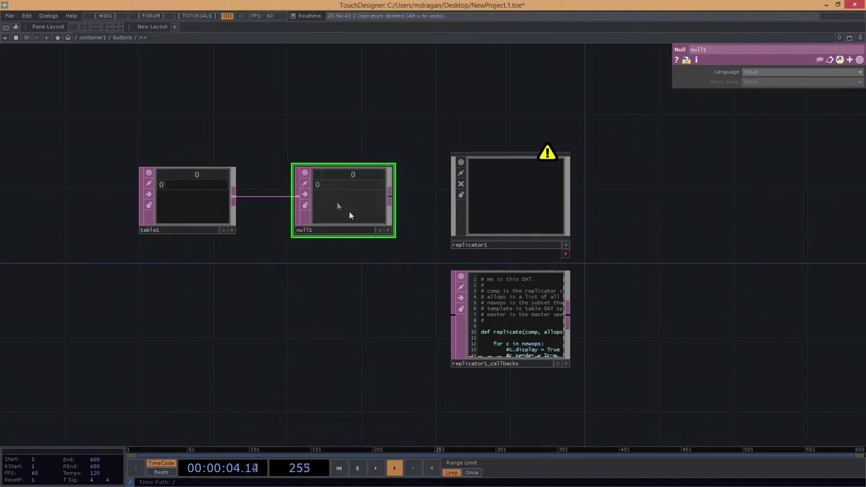
Set table1's source file to MRflickr.txt from the Desktop and reload the file into the table.
{"action": "left_click_drag", "start_coordinate": [121, 130], "coordinate": [215, 265]}
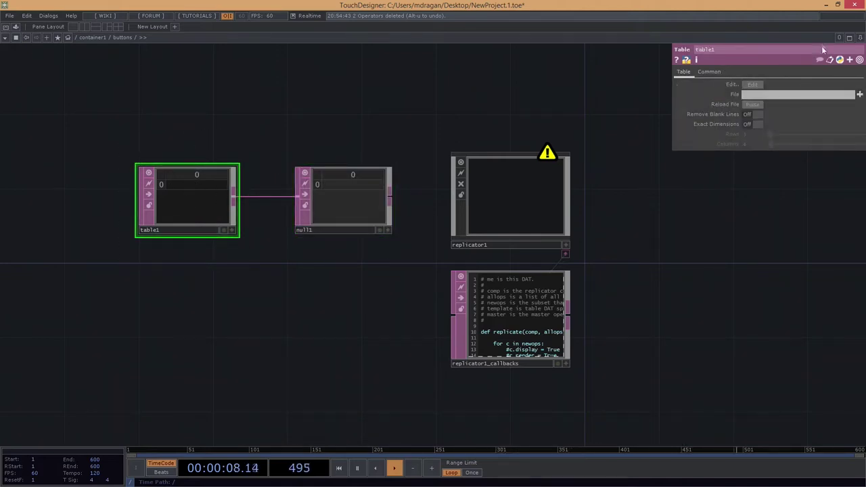
{"action": "left_click", "coordinate": [859, 94]}
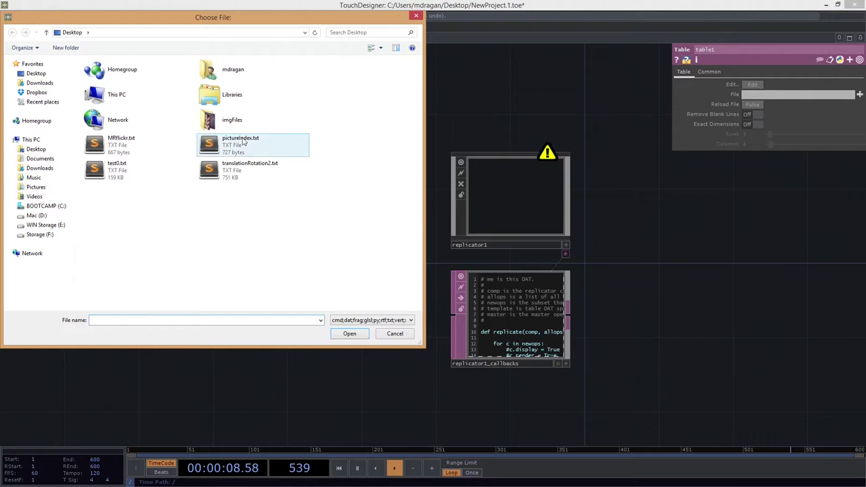
{"action": "left_click", "coordinate": [149, 153]}
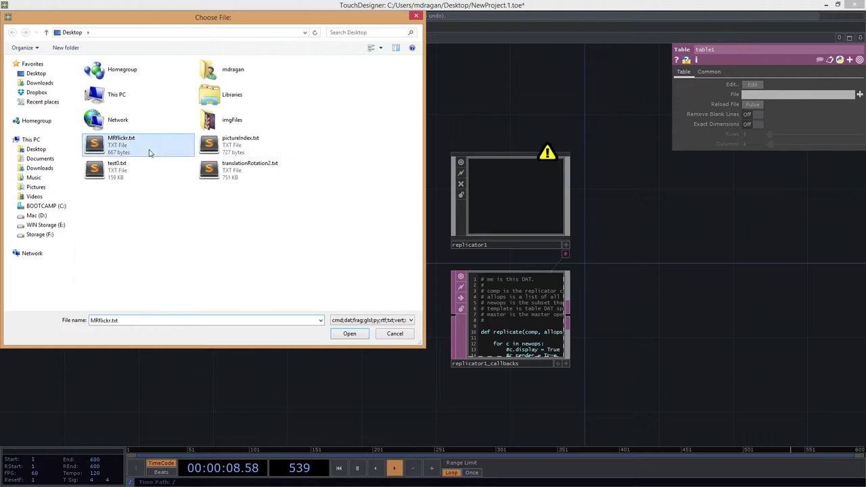
{"action": "left_click", "coordinate": [351, 334]}
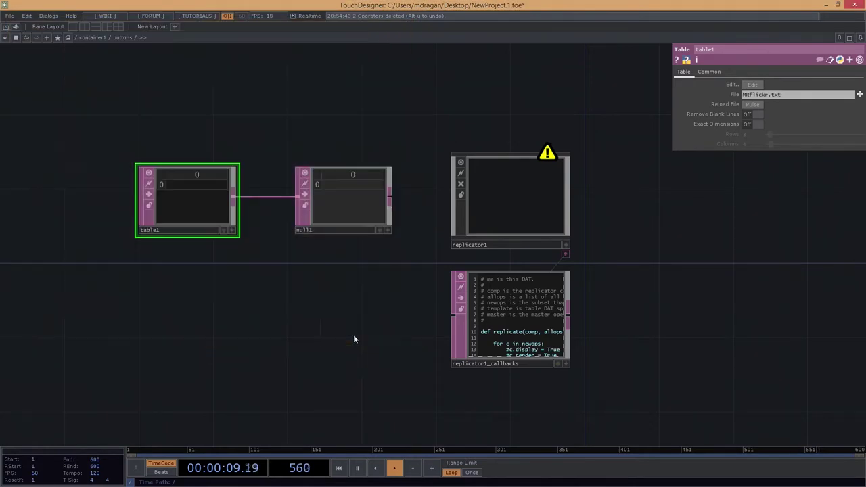
{"action": "left_click", "coordinate": [752, 105]}
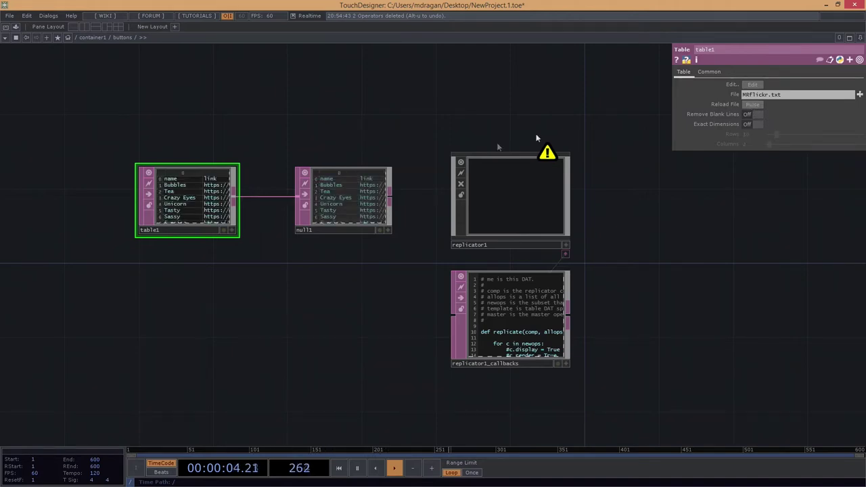
Examine the picture names and links listed in table1 and passed through to null1.
{"action": "scroll", "coordinate": [411, 143], "scroll_direction": "up", "scroll_amount": 5}
{"action": "left_click_drag", "start_coordinate": [577, 107], "coordinate": [553, 148]}
{"action": "scroll", "coordinate": [272, 147], "scroll_direction": "up", "scroll_amount": 3}
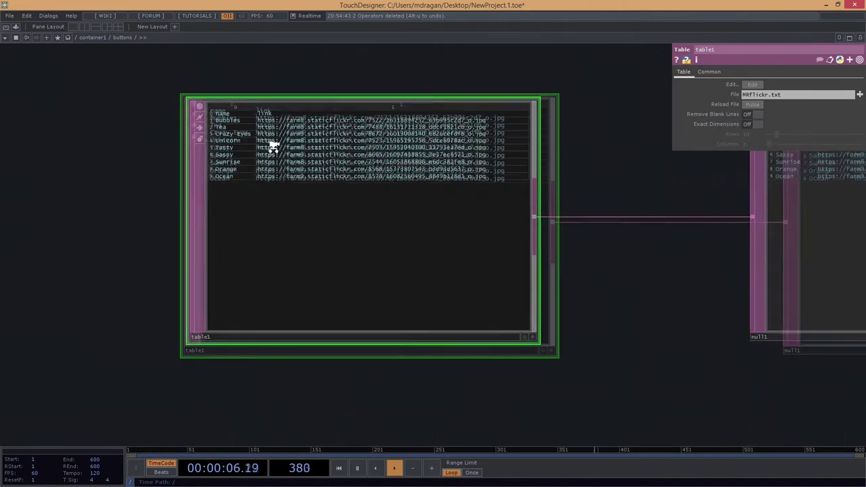
{"action": "left_click_drag", "start_coordinate": [638, 134], "coordinate": [603, 160]}
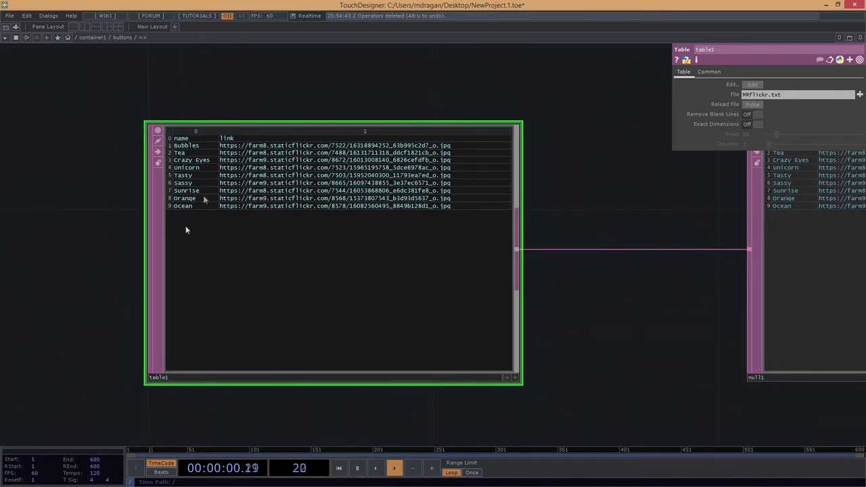
{"action": "key", "text": "h"}
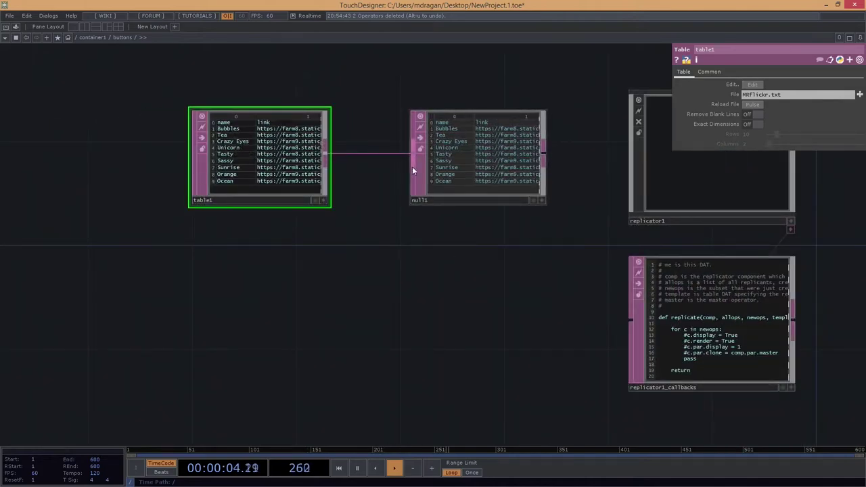
{"action": "left_click_drag", "start_coordinate": [529, 103], "coordinate": [476, 155]}
{"action": "left_click_drag", "start_coordinate": [520, 123], "coordinate": [462, 160]}
{"action": "scroll", "coordinate": [358, 214], "scroll_direction": "up", "scroll_amount": 3}
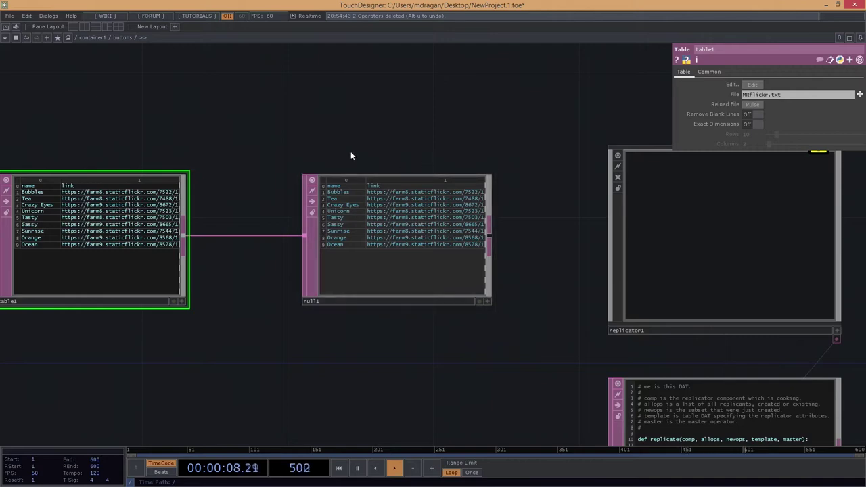
{"action": "scroll", "coordinate": [464, 135], "scroll_direction": "down", "scroll_amount": 3}
{"action": "left_click_drag", "start_coordinate": [465, 135], "coordinate": [461, 148]}
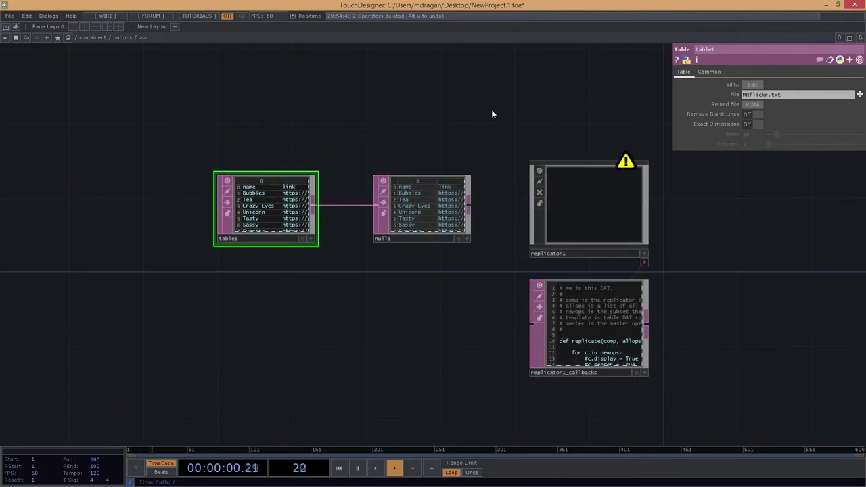
Add a Container COMP directly above replicator1 in the buttons network.
{"action": "left_click_drag", "start_coordinate": [518, 94], "coordinate": [465, 148]}
{"action": "key", "text": "Tab"}
{"action": "key", "text": "Tab"}
{"action": "key", "text": "Tab"}
{"action": "key", "text": "Tab"}
{"action": "key", "text": "Tab"}
{"action": "key", "text": "Tab"}
{"action": "key", "text": "Tab"}
{"action": "key", "text": "Tab"}
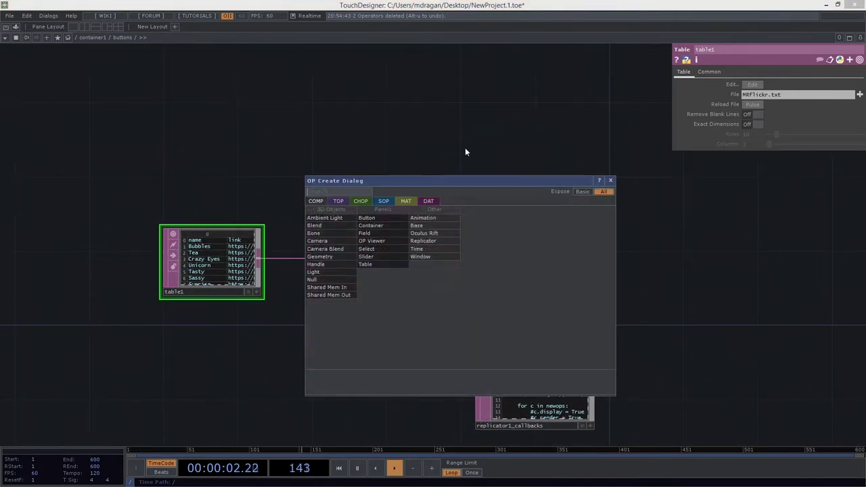
{"action": "type", "text": "con"}
{"action": "left_click", "coordinate": [395, 229]}
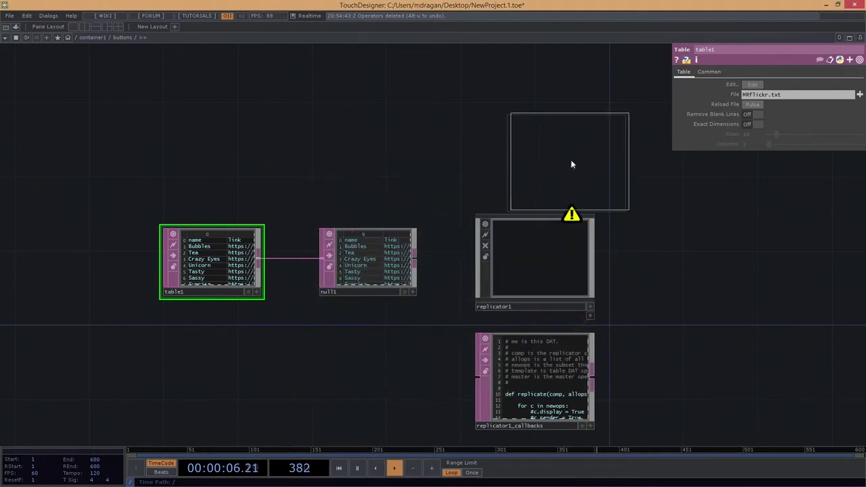
{"action": "left_click", "coordinate": [533, 143]}
Rename the new container as master1.
{"action": "left_click", "coordinate": [528, 189]}
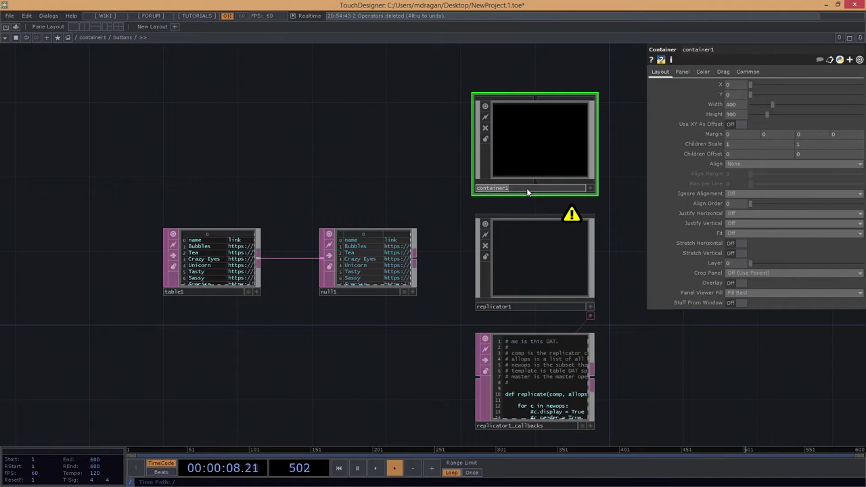
{"action": "type", "text": "master1"}
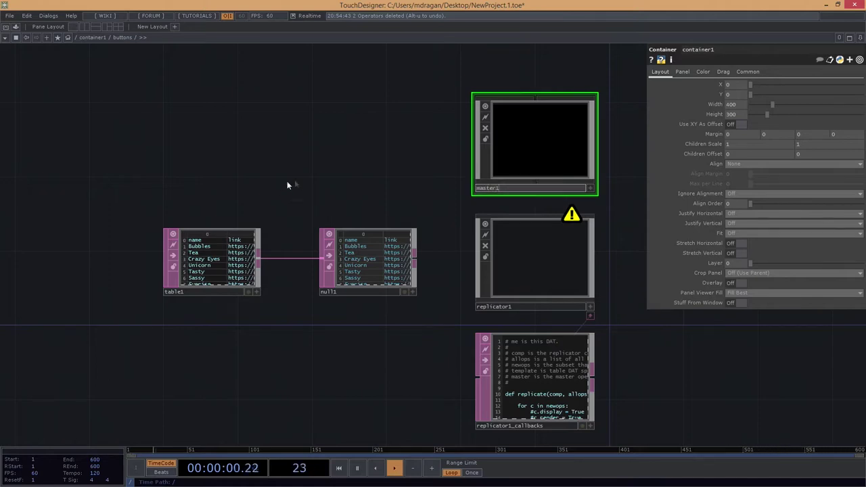
{"action": "key", "text": "Return"}
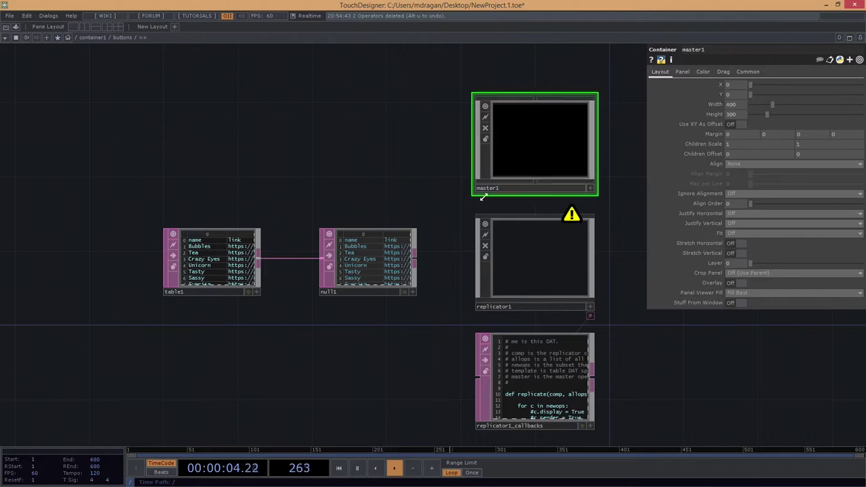
Move the master1 container away from the replicator so it sits above null1.
{"action": "left_click_drag", "start_coordinate": [447, 169], "coordinate": [412, 179]}
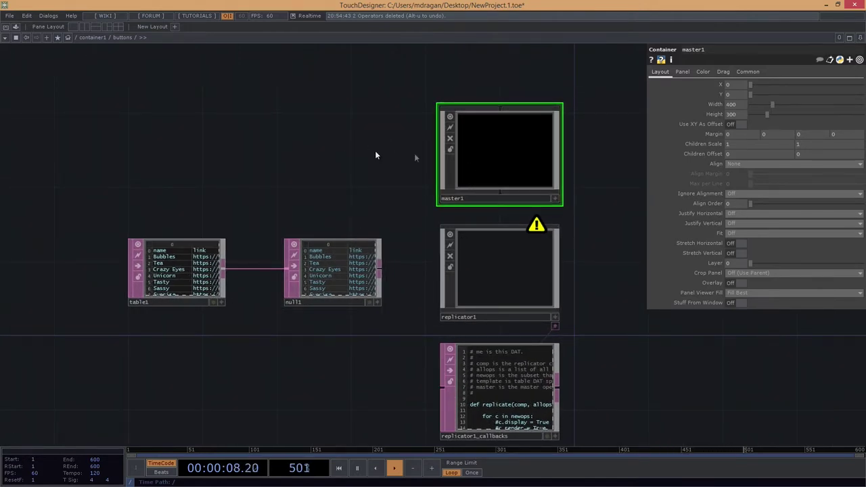
{"action": "left_click_drag", "start_coordinate": [399, 155], "coordinate": [376, 153]}
{"action": "left_click_drag", "start_coordinate": [487, 154], "coordinate": [306, 153]}
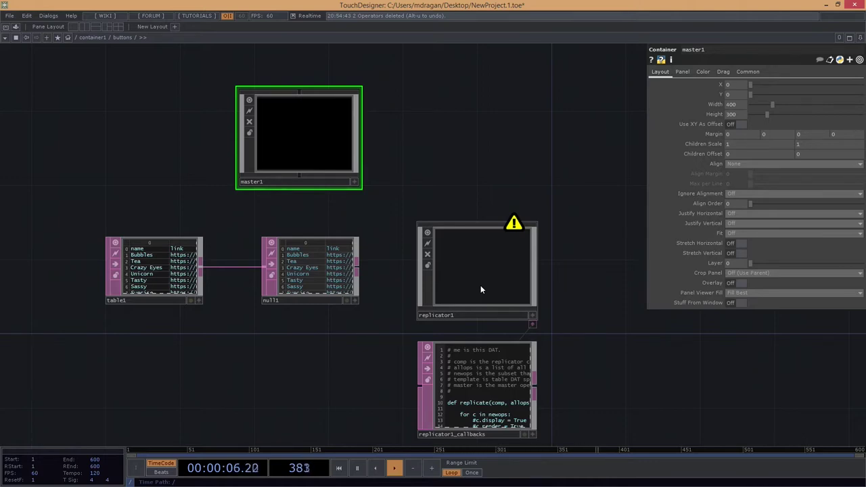
{"action": "left_click_drag", "start_coordinate": [318, 157], "coordinate": [322, 155]}
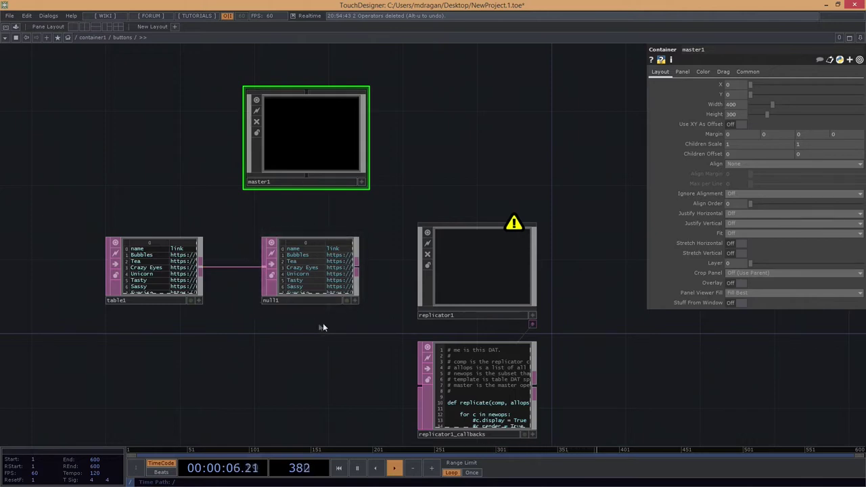
Set the master1 container's width and height both to 200.
{"action": "scroll", "coordinate": [313, 269], "scroll_direction": "up", "scroll_amount": 2}
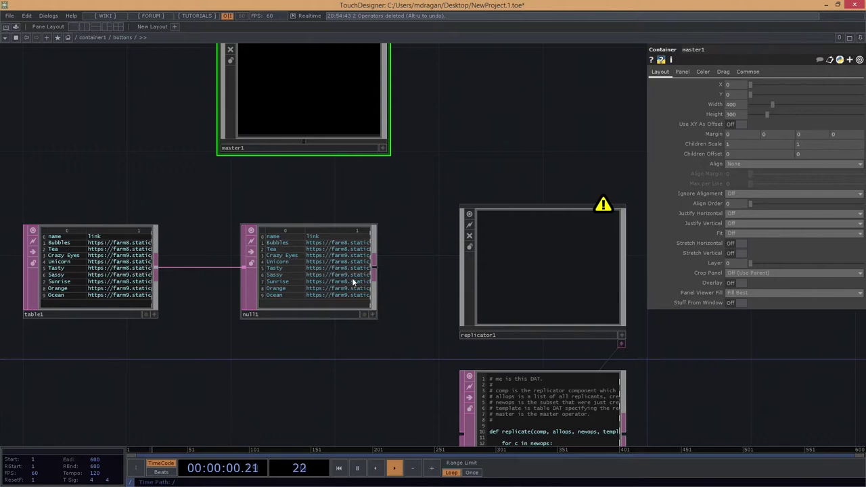
{"action": "scroll", "coordinate": [352, 277], "scroll_direction": "up", "scroll_amount": 2}
{"action": "scroll", "coordinate": [408, 168], "scroll_direction": "down", "scroll_amount": 1}
{"action": "scroll", "coordinate": [408, 168], "scroll_direction": "down", "scroll_amount": 1}
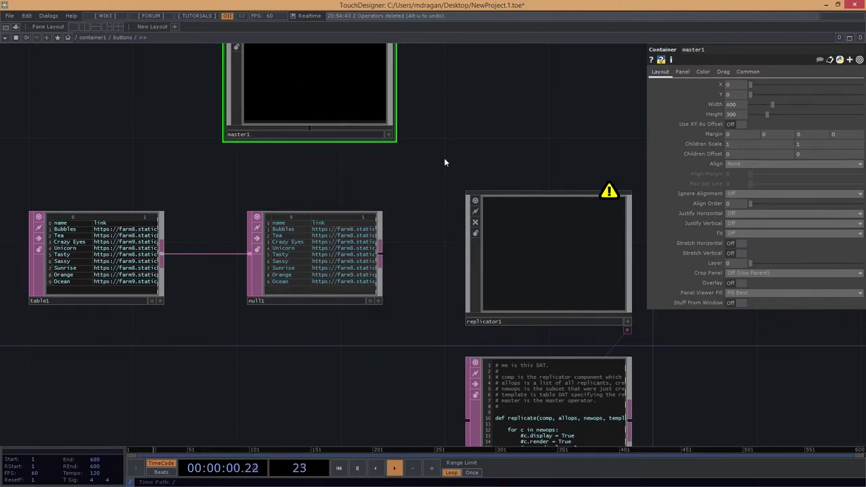
{"action": "scroll", "coordinate": [483, 145], "scroll_direction": "down", "scroll_amount": 3}
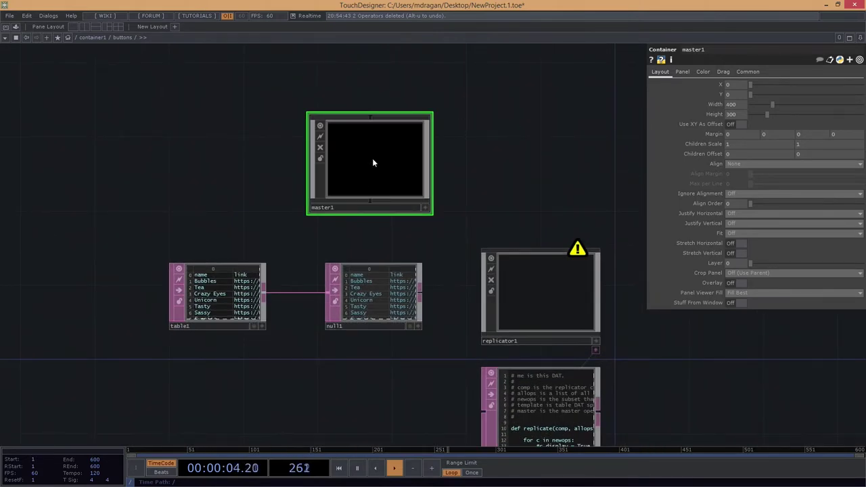
{"action": "type", "text": "200"}
{"action": "key", "text": "Tab"}
{"action": "type", "text": "200"}
{"action": "key", "text": "Return"}
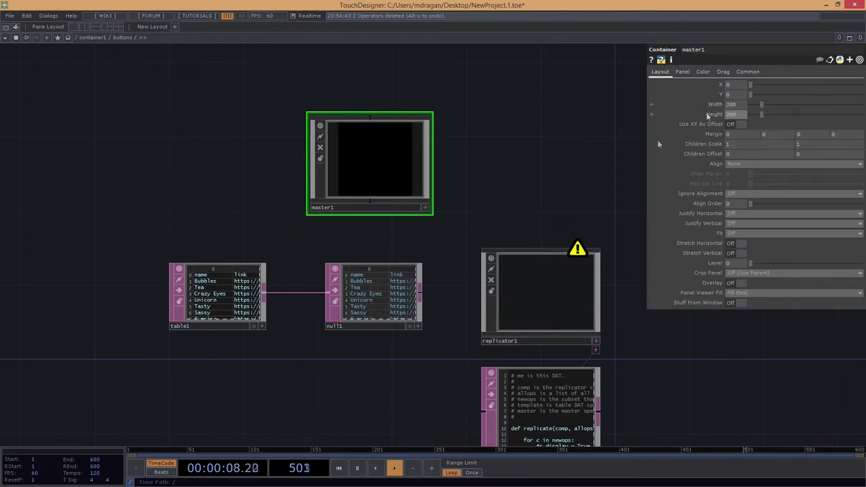
{"action": "left_click", "coordinate": [432, 214]}
{"action": "left_click_drag", "start_coordinate": [408, 159], "coordinate": [414, 157]}
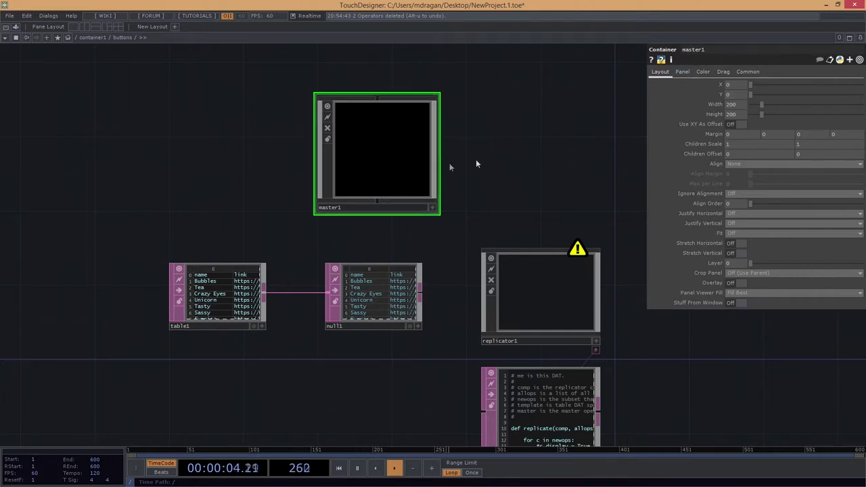
Make master1 its own clone master by setting its Clone parameter to master1.
{"action": "left_click_drag", "start_coordinate": [467, 161], "coordinate": [475, 155]}
{"action": "left_click", "coordinate": [757, 73]}
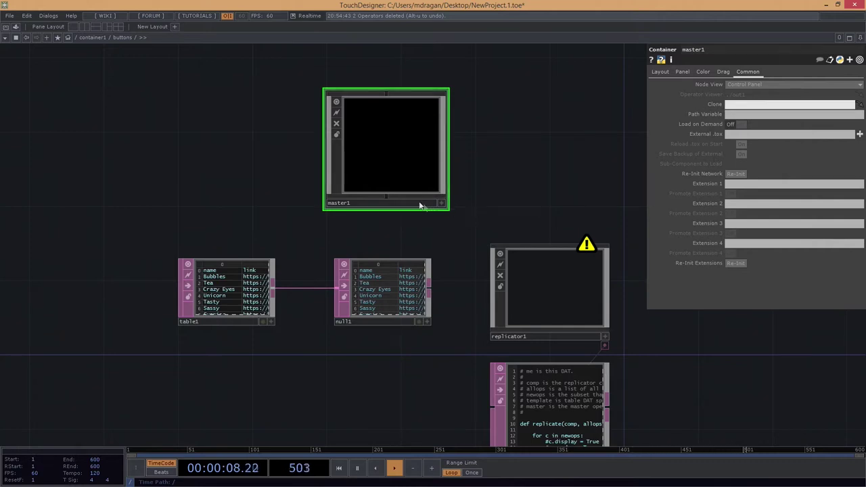
{"action": "mouse_move", "coordinate": [368, 145]}
{"action": "left_mouse_down"}
{"action": "mouse_move", "coordinate": [367, 132]}
{"action": "mouse_move", "coordinate": [746, 104]}
{"action": "left_mouse_up"}
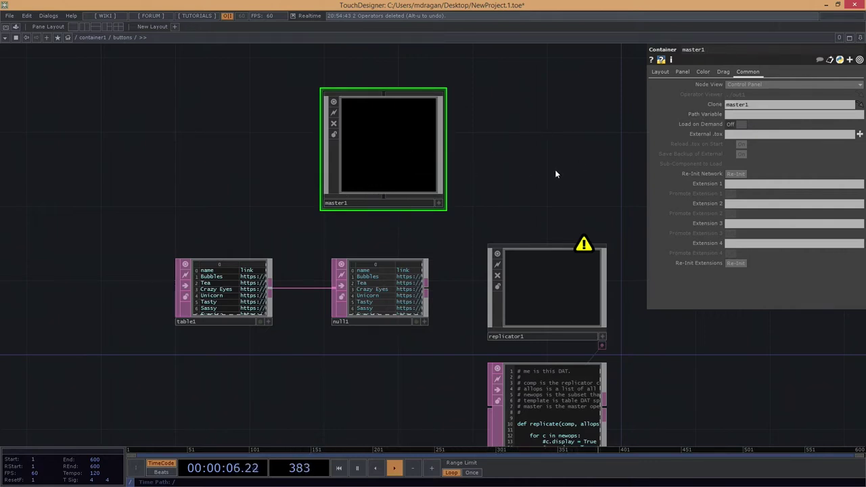
Enter the master1 container and add a Movie File In TOP to its empty network.
{"action": "left_click_drag", "start_coordinate": [537, 162], "coordinate": [366, 164]}
{"action": "scroll", "coordinate": [366, 164], "scroll_direction": "down", "scroll_amount": 3}
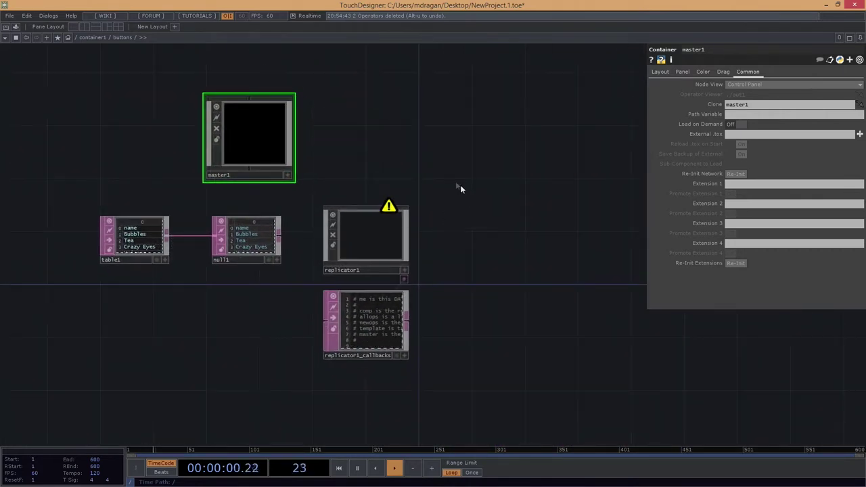
{"action": "scroll", "coordinate": [404, 166], "scroll_direction": "up", "scroll_amount": 3}
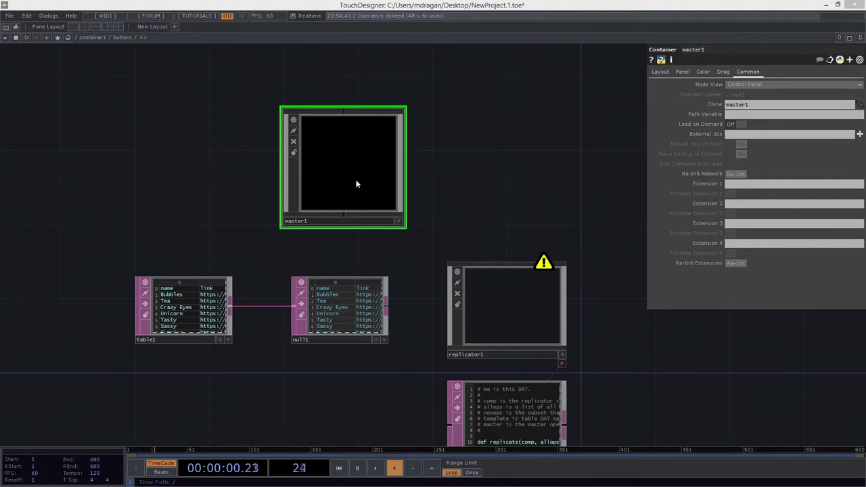
{"action": "key", "text": "i"}
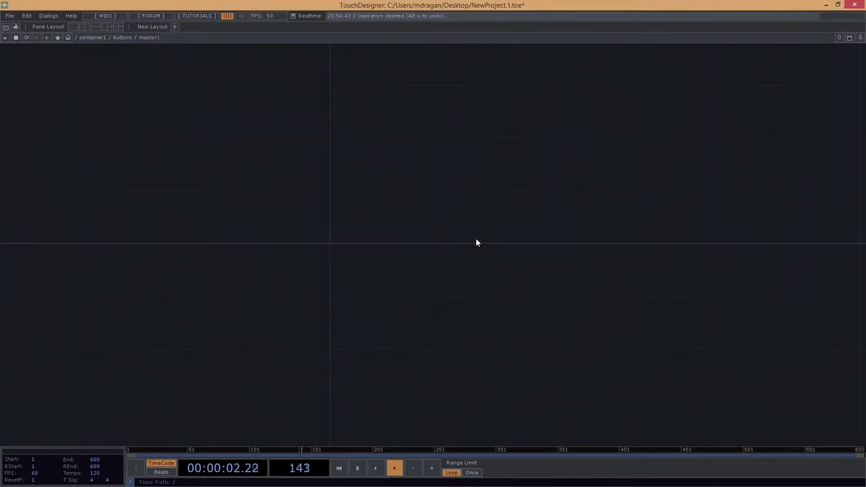
{"action": "key", "text": "Tab"}
{"action": "type", "text": "movi"}
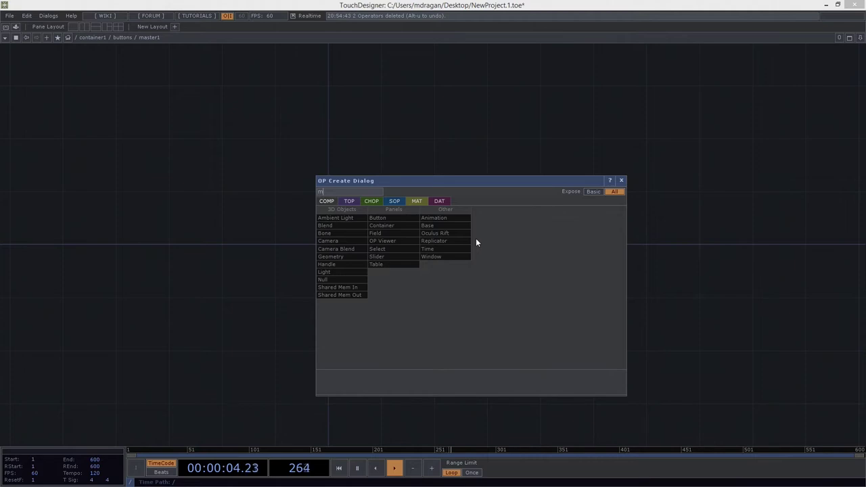
{"action": "left_click", "coordinate": [349, 201]}
{"action": "left_click", "coordinate": [438, 218]}
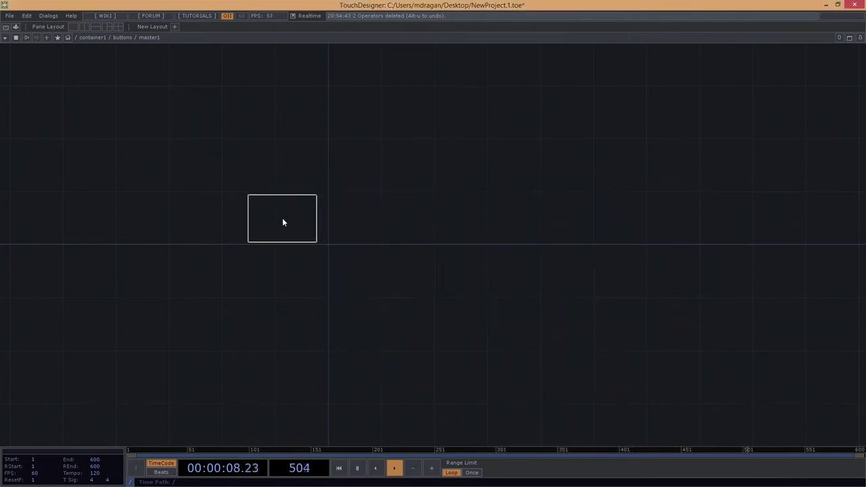
{"action": "left_click", "coordinate": [288, 218]}
{"action": "scroll", "coordinate": [252, 207], "scroll_direction": "up", "scroll_amount": 4}
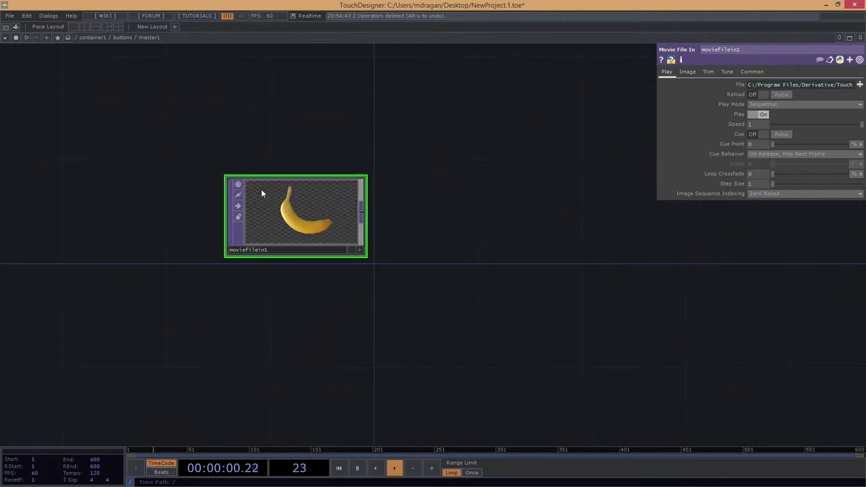
Widen the parameters of moviefilein1 and expand its File parameter to show the expression behind it.
{"action": "left_click_drag", "start_coordinate": [302, 226], "coordinate": [311, 236]}
{"action": "scroll", "coordinate": [263, 225], "scroll_direction": "down", "scroll_amount": 3}
{"action": "scroll", "coordinate": [305, 230], "scroll_direction": "up", "scroll_amount": 3}
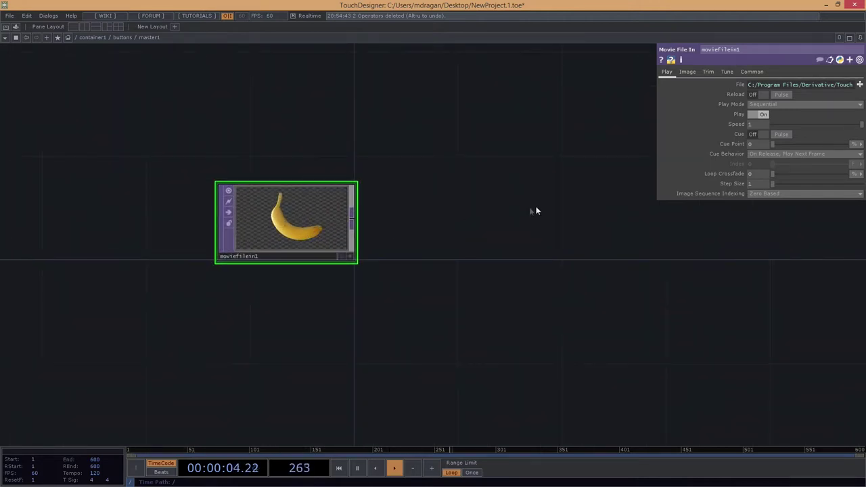
{"action": "left_click_drag", "start_coordinate": [657, 106], "coordinate": [461, 101]}
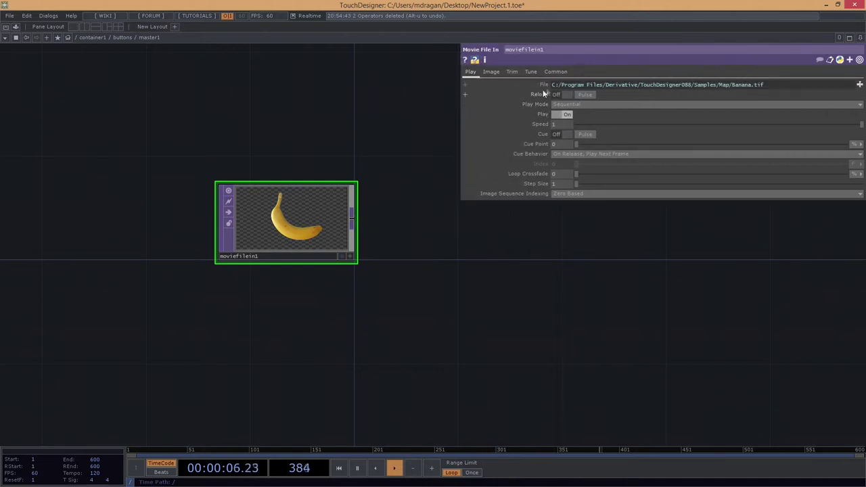
{"action": "left_click", "coordinate": [546, 84]}
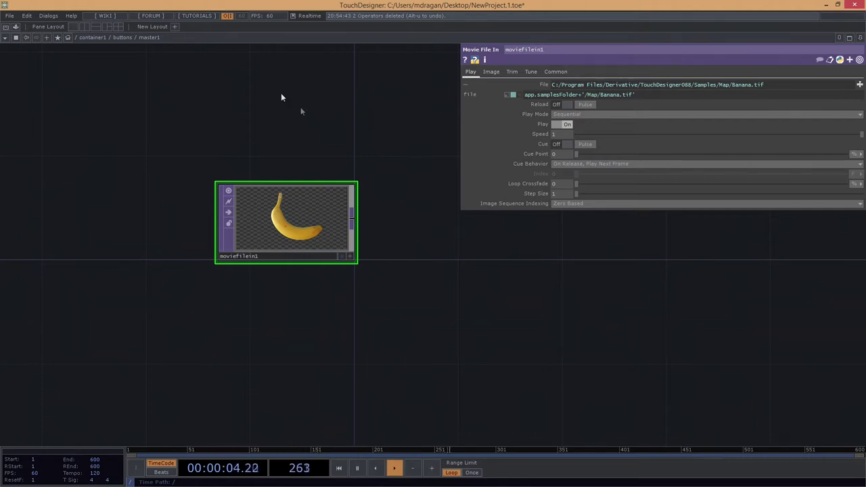
Split the workspace into two side-by-side panes, with the buttons network in the left one and moviefilein1 with its parameters in the right one.
{"action": "left_click", "coordinate": [83, 28]}
{"action": "left_click_drag", "start_coordinate": [331, 292], "coordinate": [219, 340]}
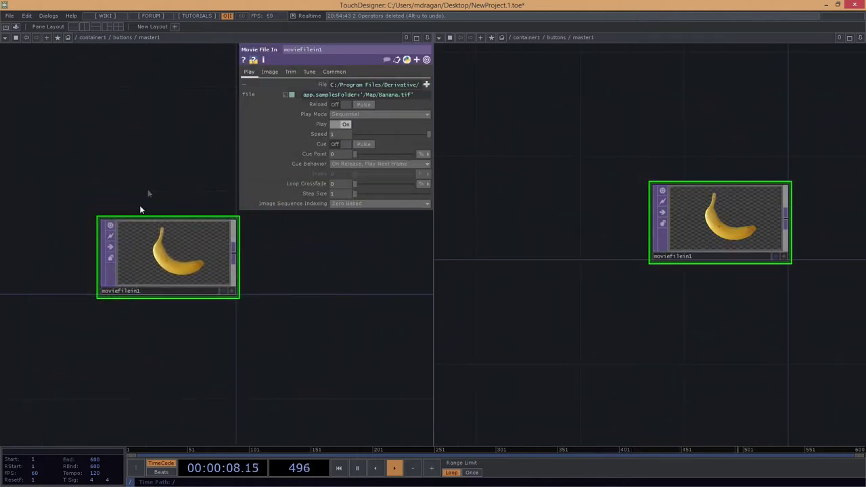
{"action": "right_click_drag", "start_coordinate": [632, 111], "coordinate": [762, 383]}
{"action": "key", "text": "p"}
{"action": "mouse_move", "coordinate": [747, 370]}
{"action": "left_mouse_down"}
{"action": "mouse_move", "coordinate": [727, 374]}
{"action": "mouse_move", "coordinate": [691, 426]}
{"action": "left_mouse_up"}
{"action": "scroll", "coordinate": [270, 371], "scroll_direction": "down", "scroll_amount": 8}
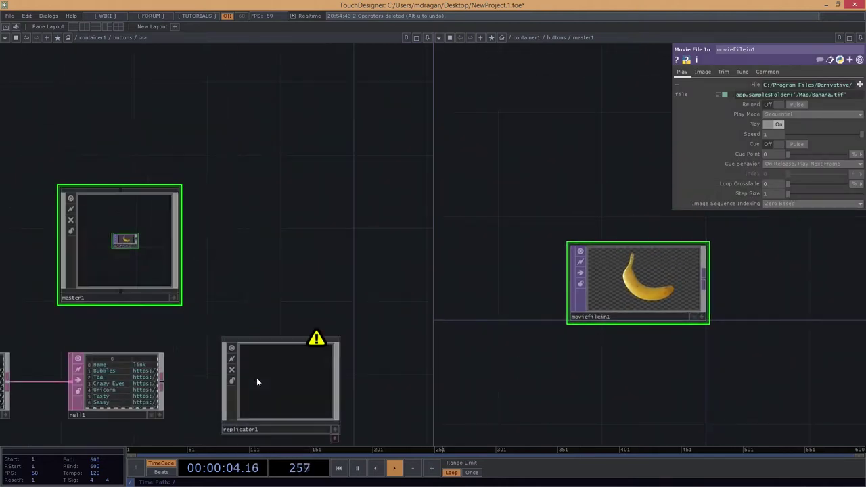
{"action": "key", "text": "p"}
{"action": "left_click_drag", "start_coordinate": [83, 339], "coordinate": [106, 295]}
{"action": "scroll", "coordinate": [103, 399], "scroll_direction": "up", "scroll_amount": 3}
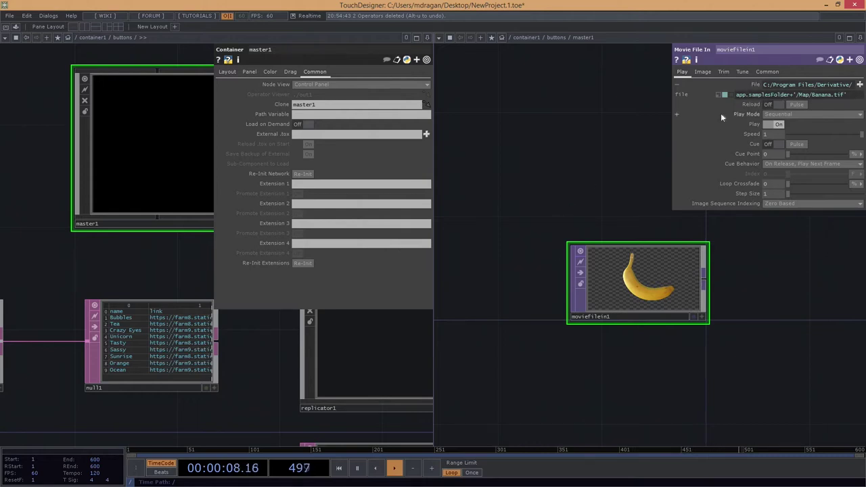
Replace the File expression of moviefilein1 with op('null1').
{"action": "left_click_drag", "start_coordinate": [672, 113], "coordinate": [523, 114]}
{"action": "left_click_drag", "start_coordinate": [700, 95], "coordinate": [493, 101]}
{"action": "key", "text": "BackSpace"}
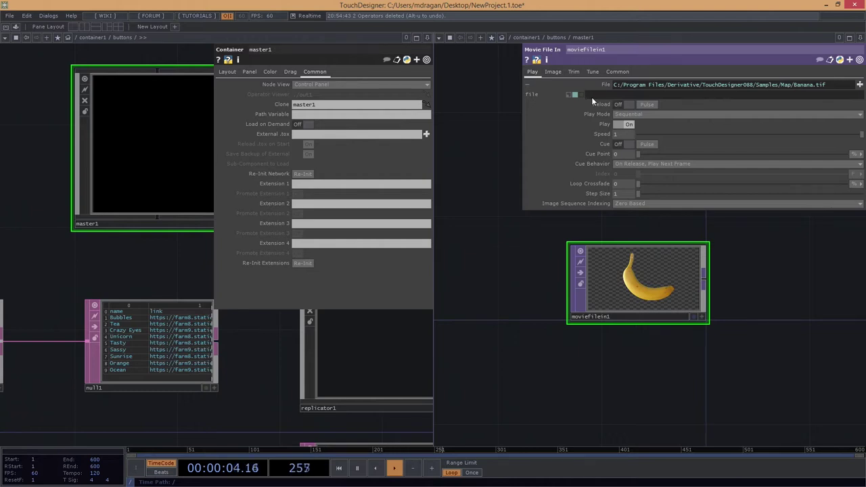
{"action": "type", "text": "op("}
{"action": "left_click", "coordinate": [599, 95]}
{"action": "type", "text": "''"}
{"action": "type", "text": "1"}
{"action": "left_click", "coordinate": [631, 96]}
{"action": "left_click_drag", "start_coordinate": [739, 369], "coordinate": [685, 299]}
{"action": "scroll", "coordinate": [683, 297], "scroll_direction": "down", "scroll_amount": 5}
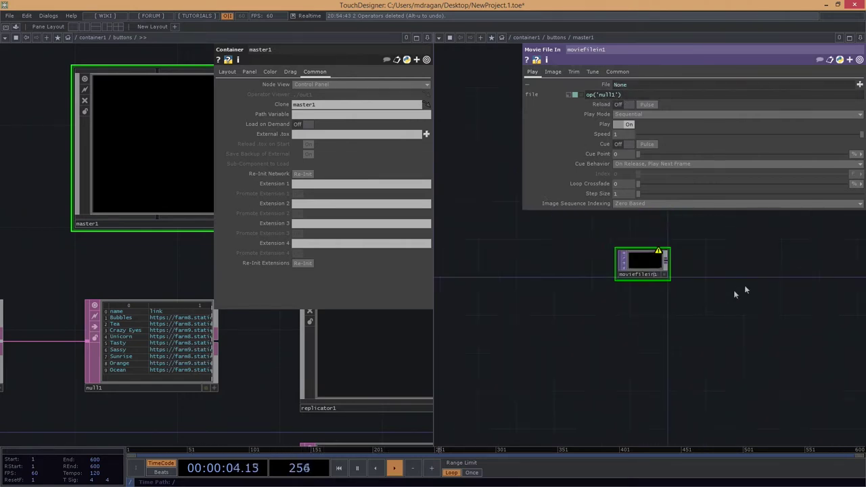
{"action": "left_click_drag", "start_coordinate": [686, 340], "coordinate": [584, 398]}
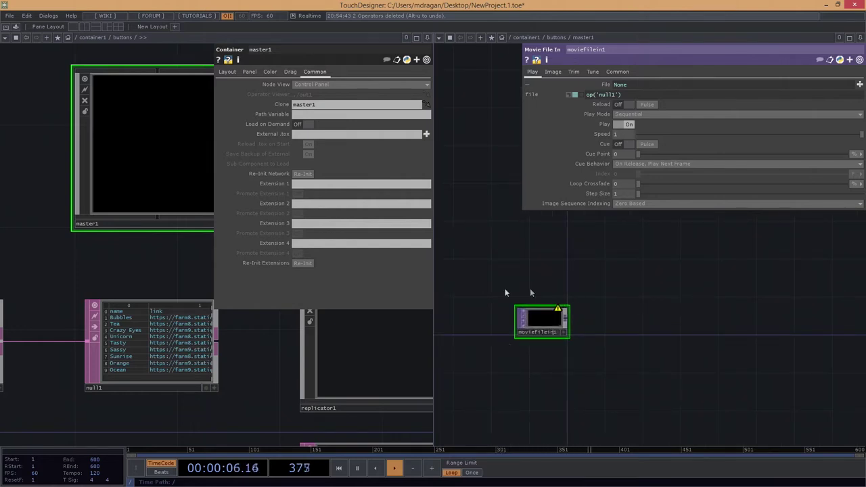
Complete the File expression of moviefilein1 as op('../null1')[ me.parent().digits , 'link' ] and make its node taller.
{"action": "left_click_drag", "start_coordinate": [569, 383], "coordinate": [582, 354]}
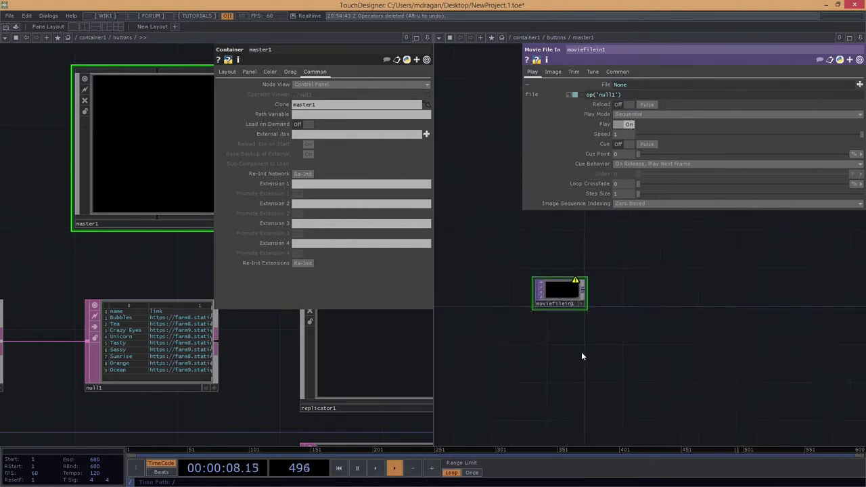
{"action": "scroll", "coordinate": [515, 299], "scroll_direction": "up", "scroll_amount": 2}
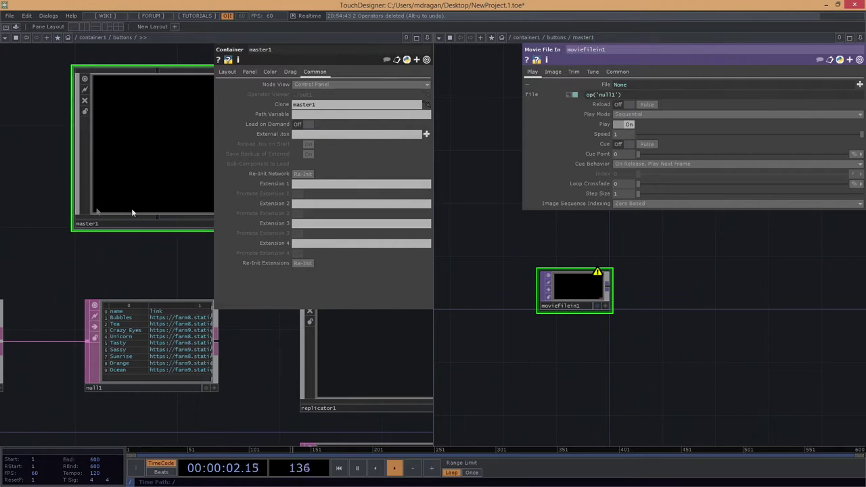
{"action": "scroll", "coordinate": [545, 271], "scroll_direction": "up", "scroll_amount": 2}
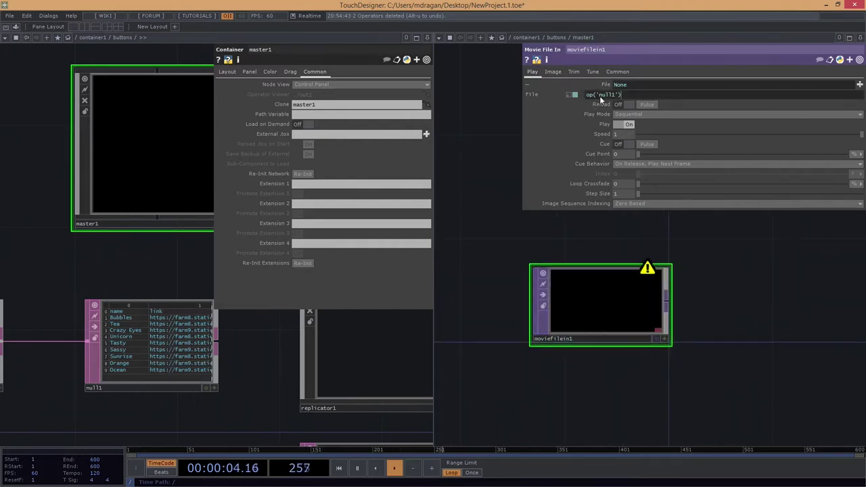
{"action": "type", "text": "./"}
{"action": "type", "text": "me.parent().digits"}
{"action": "left_click_drag", "start_coordinate": [640, 391], "coordinate": [655, 372]}
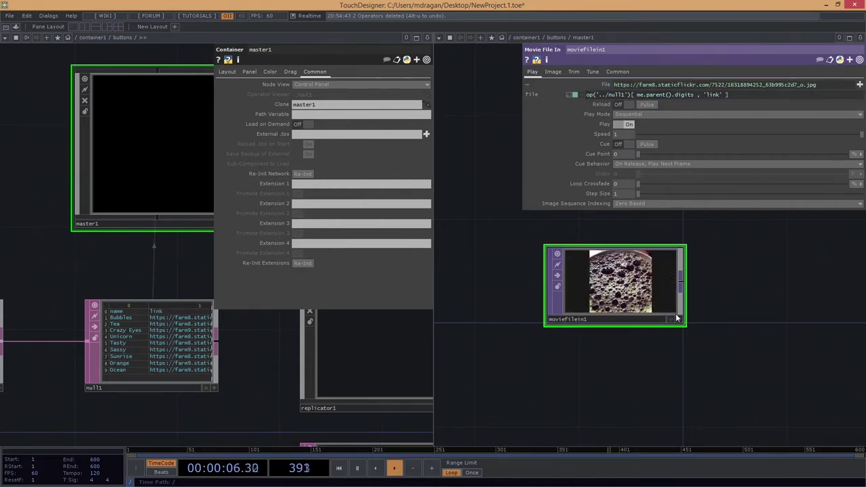
{"action": "left_click_drag", "start_coordinate": [685, 325], "coordinate": [686, 291]}
{"action": "left_click_drag", "start_coordinate": [728, 290], "coordinate": [684, 339]}
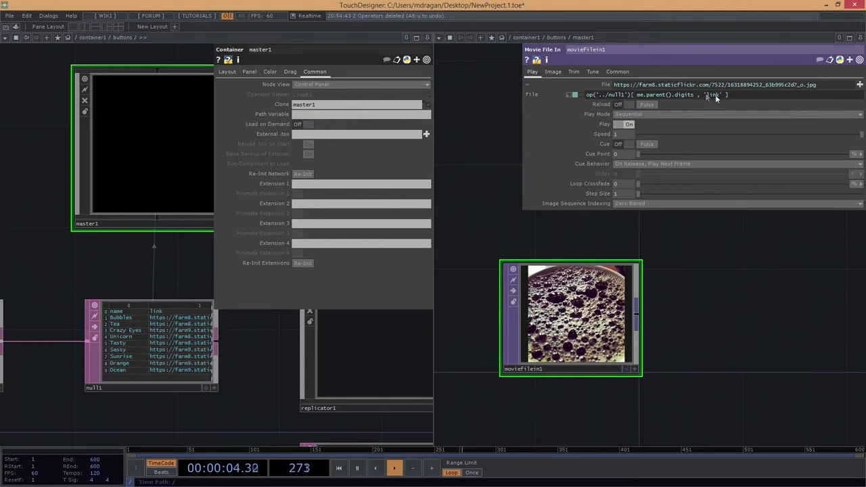
{"action": "mouse_move", "coordinate": [693, 96]}
{"action": "left_mouse_down"}
{"action": "mouse_move", "coordinate": [644, 98]}
{"action": "mouse_move", "coordinate": [693, 96]}
{"action": "left_mouse_up"}
{"action": "mouse_move", "coordinate": [677, 95]}
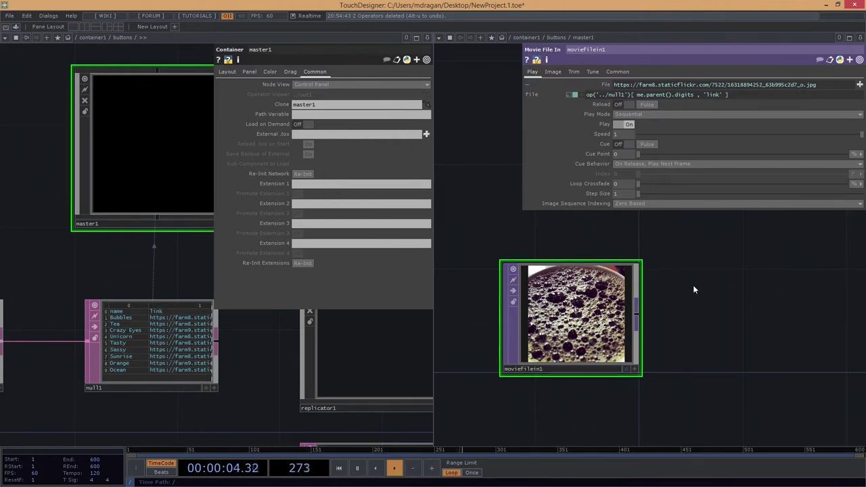
Add a Text TOP to the master1 network, directly above moviefilein1.
{"action": "mouse_move", "coordinate": [714, 286]}
{"action": "left_mouse_down"}
{"action": "mouse_move", "coordinate": [725, 328]}
{"action": "mouse_move", "coordinate": [696, 284]}
{"action": "left_mouse_up"}
{"action": "scroll", "coordinate": [675, 262], "scroll_direction": "down", "scroll_amount": 3}
{"action": "left_click_drag", "start_coordinate": [627, 257], "coordinate": [627, 281]}
{"action": "key", "text": "Tab"}
{"action": "type", "text": "te"}
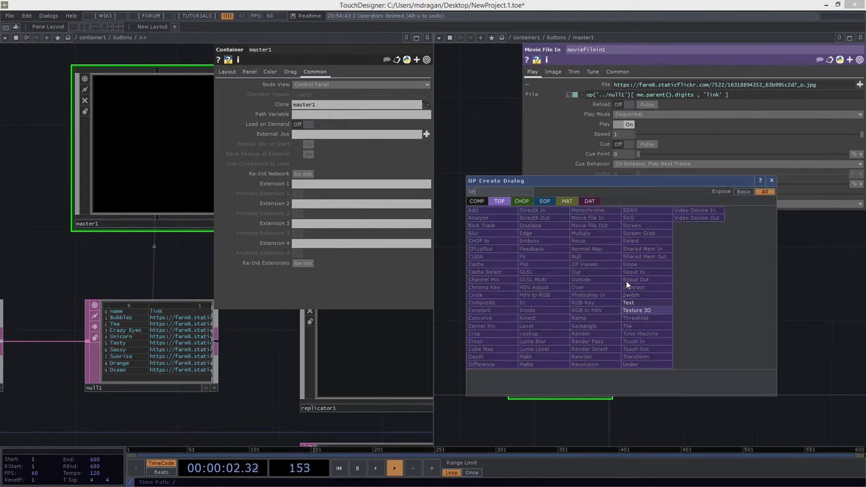
{"action": "left_click", "coordinate": [643, 302]}
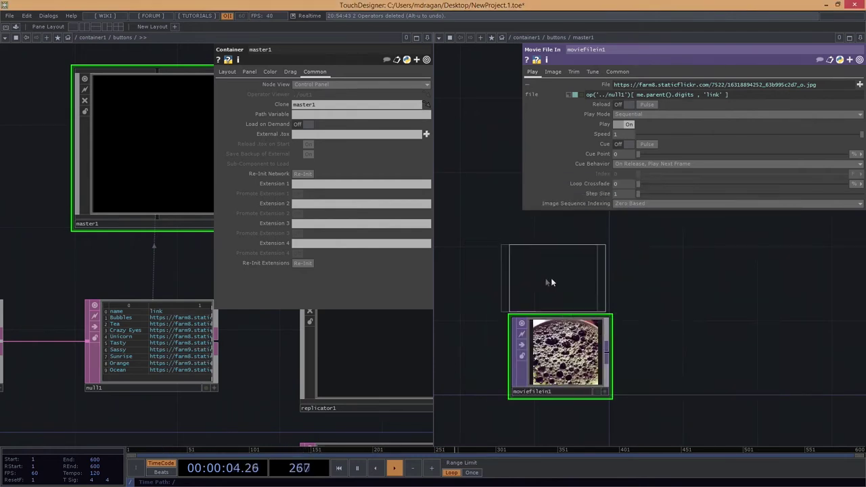
{"action": "left_click", "coordinate": [561, 266]}
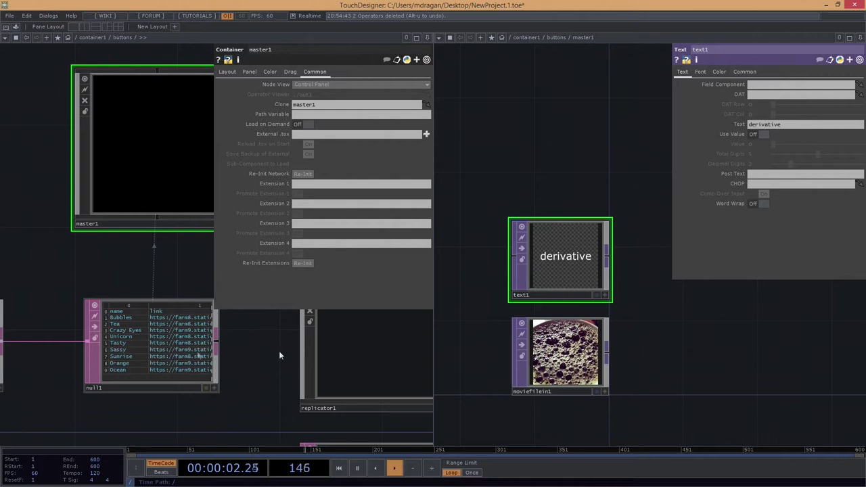
Clear the default text of text1 and set its DAT to the null1 table by relative path, ../null1.
{"action": "left_click_drag", "start_coordinate": [693, 339], "coordinate": [707, 303]}
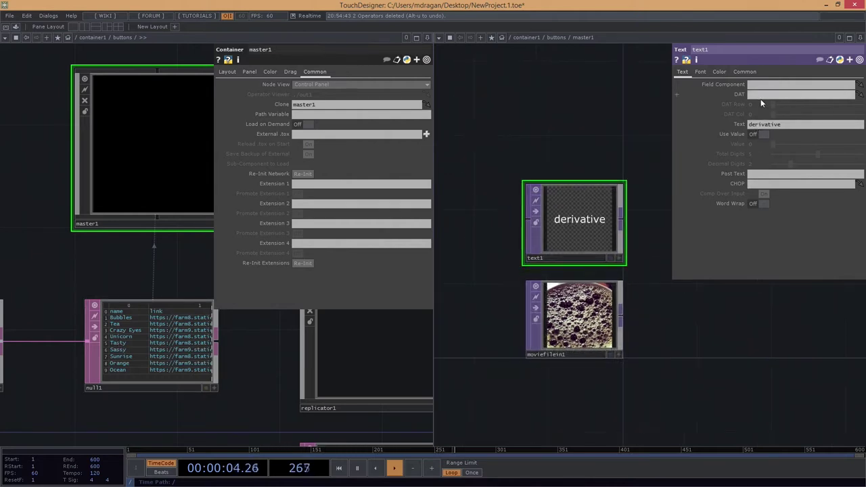
{"action": "left_click_drag", "start_coordinate": [807, 123], "coordinate": [723, 124]}
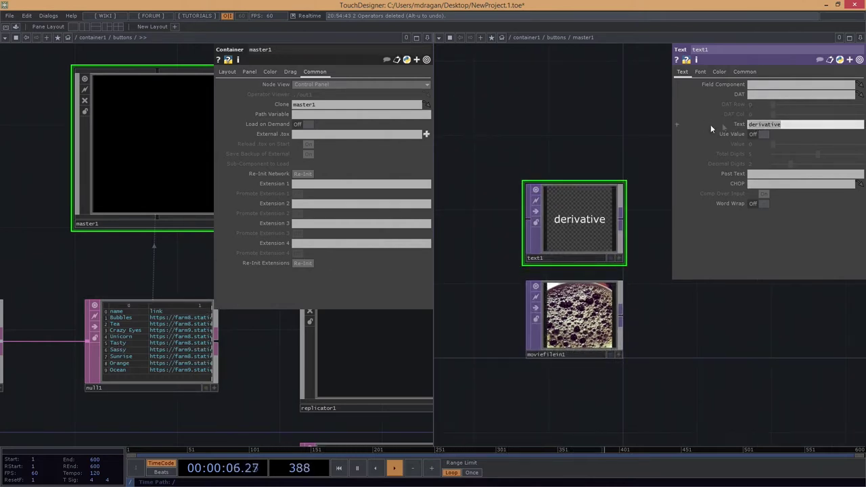
{"action": "key", "text": "BackSpace"}
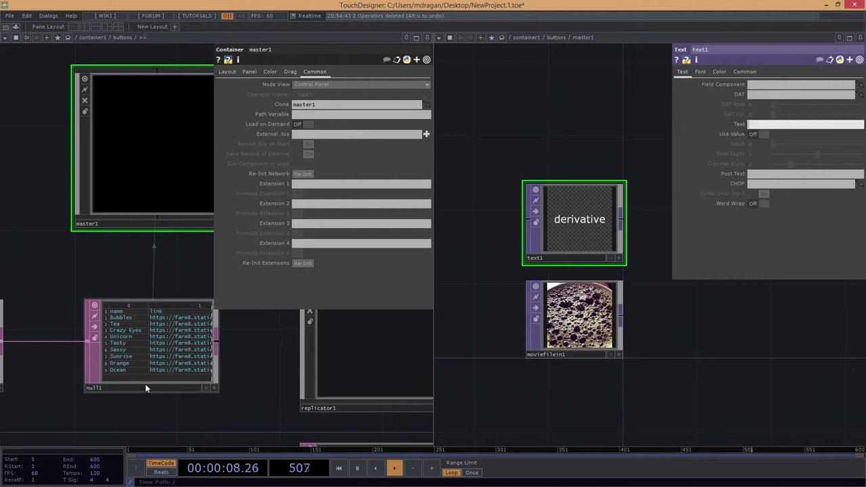
{"action": "left_click_drag", "start_coordinate": [156, 335], "coordinate": [776, 94]}
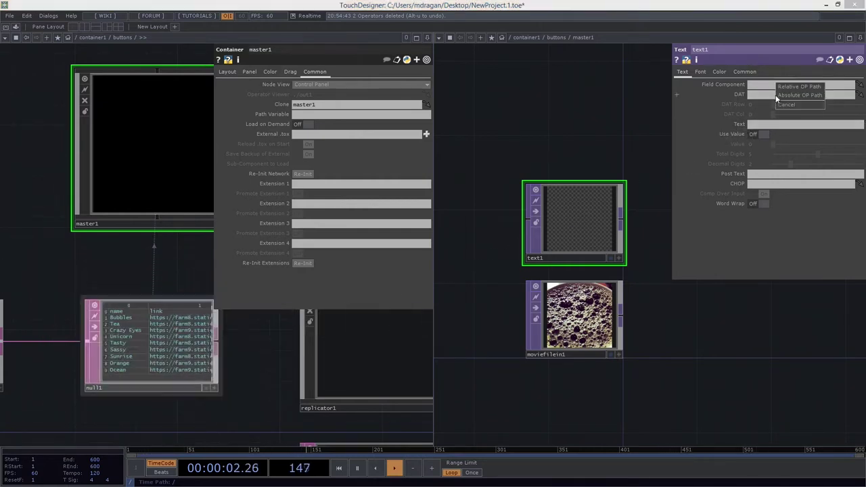
{"action": "left_click", "coordinate": [799, 87]}
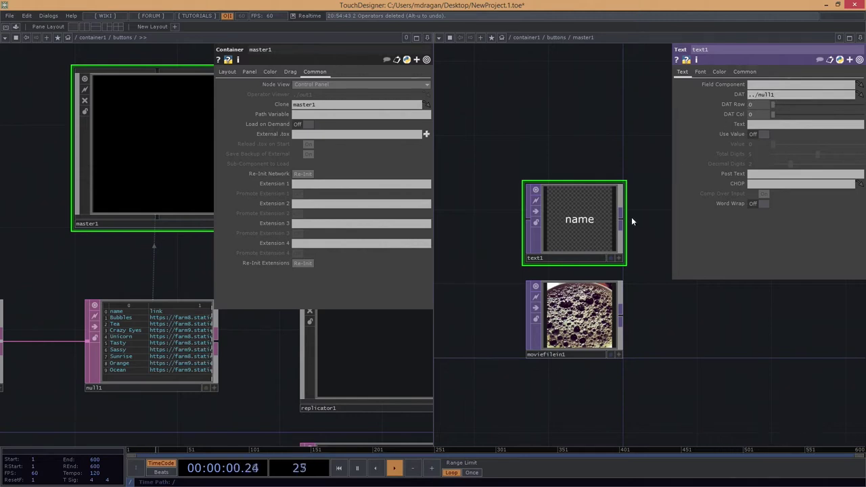
Set the DAT Row of text1 to the expression me.parent().digits.
{"action": "left_click", "coordinate": [736, 106]}
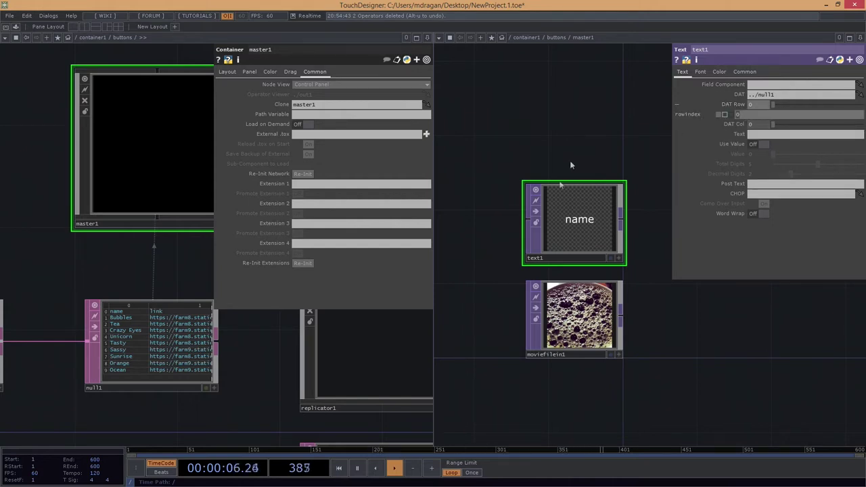
{"action": "scroll", "coordinate": [601, 206], "scroll_direction": "up", "scroll_amount": 2}
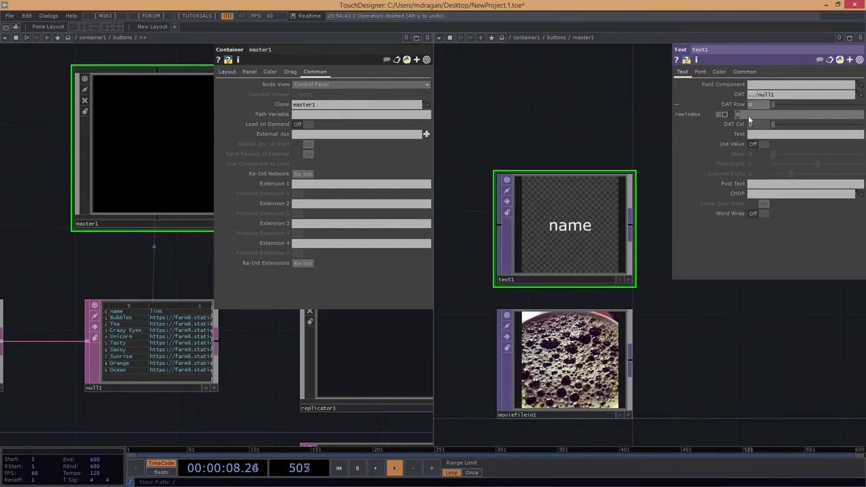
{"action": "type", "text": "me.parent().digits"}
{"action": "key", "text": "Return"}
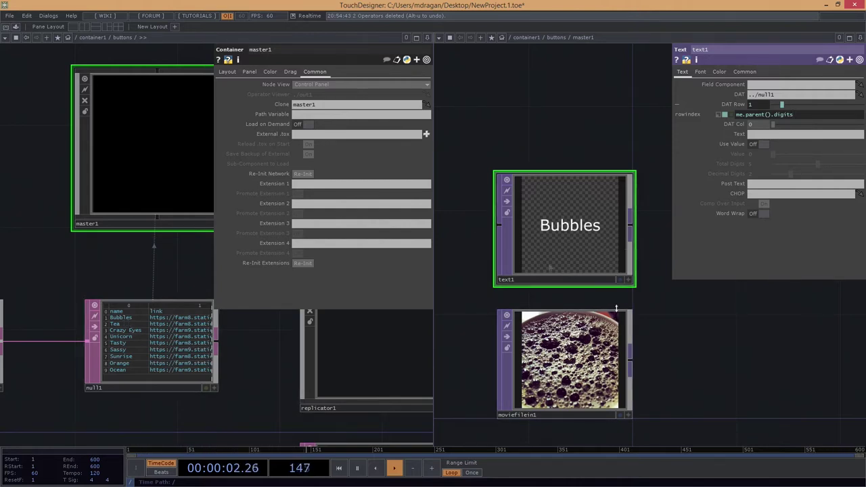
Examine the operator information of text1 and moviefilein1, including their image sizes.
{"action": "scroll", "coordinate": [666, 338], "scroll_direction": "down", "scroll_amount": 4}
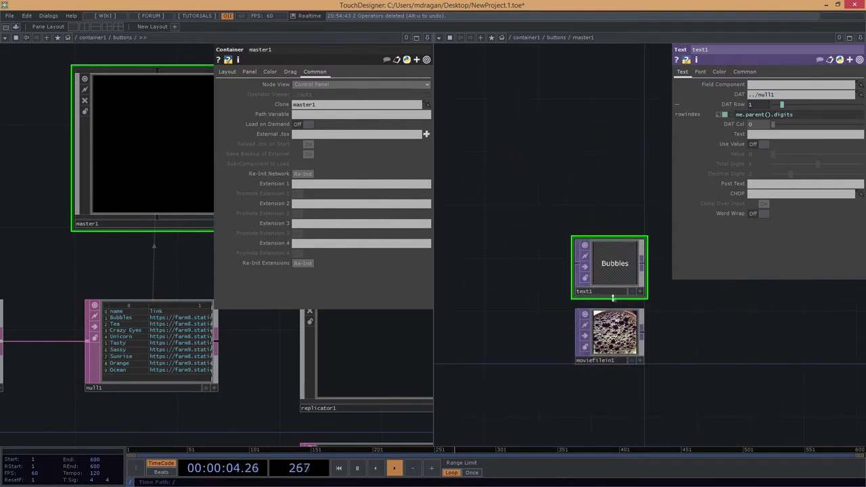
{"action": "scroll", "coordinate": [611, 304], "scroll_direction": "up", "scroll_amount": 5}
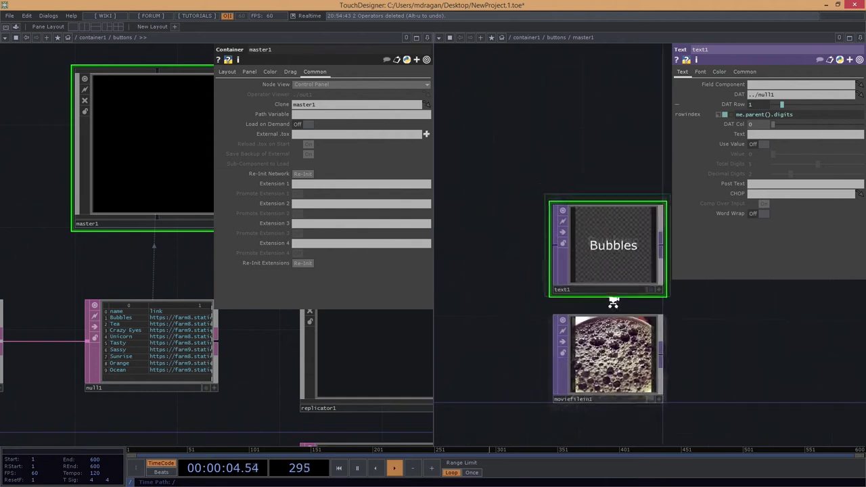
{"action": "middle_click", "coordinate": [596, 211]}
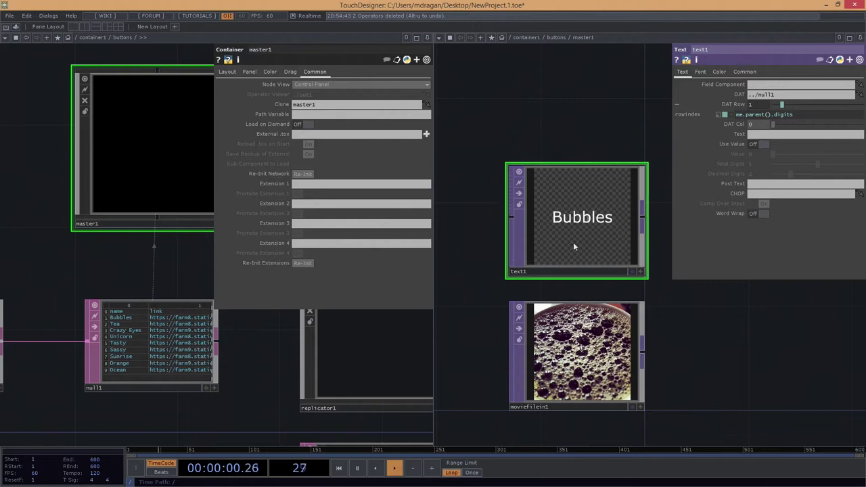
{"action": "middle_click", "coordinate": [579, 206]}
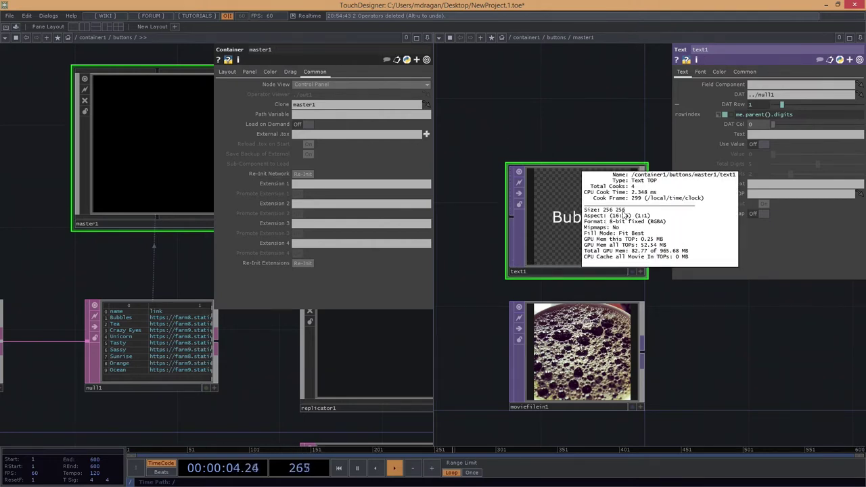
{"action": "middle_click", "coordinate": [581, 326]}
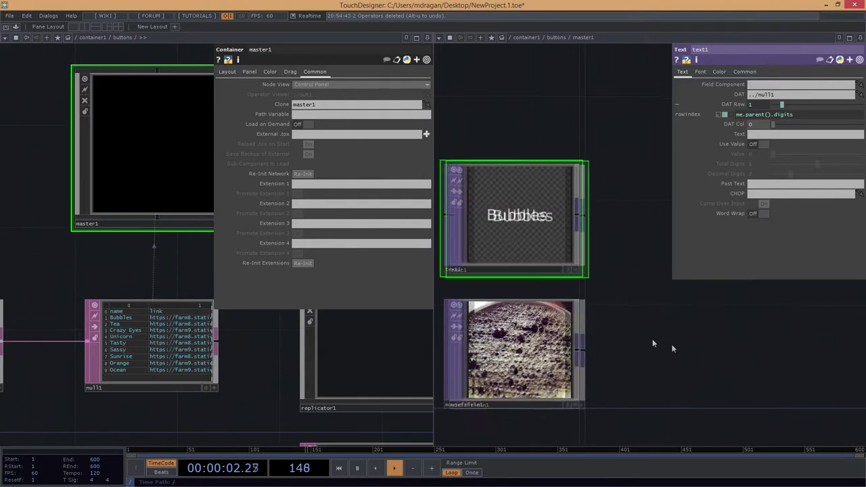
Add a Composite TOP beside text1 and moviefilein1, leaving a gap between it and them.
{"action": "key", "text": "Tab"}
{"action": "type", "text": "com"}
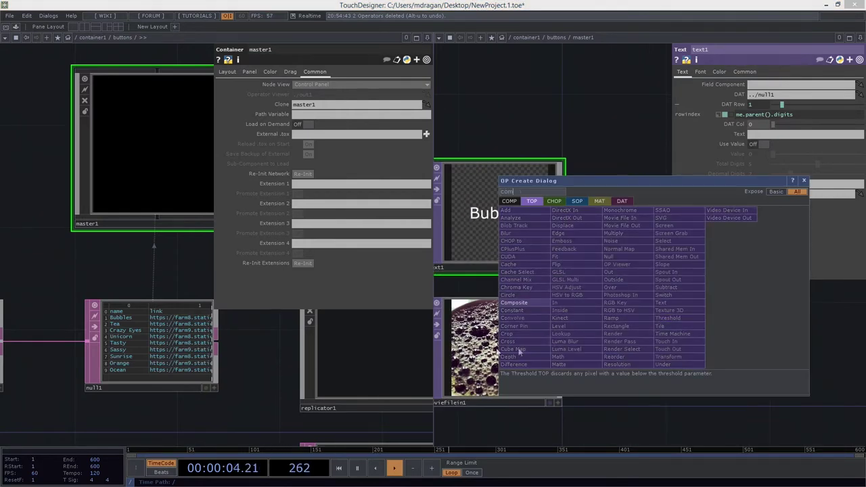
{"action": "left_click", "coordinate": [514, 302]}
{"action": "left_click", "coordinate": [682, 308]}
{"action": "scroll", "coordinate": [686, 358], "scroll_direction": "down", "scroll_amount": 4}
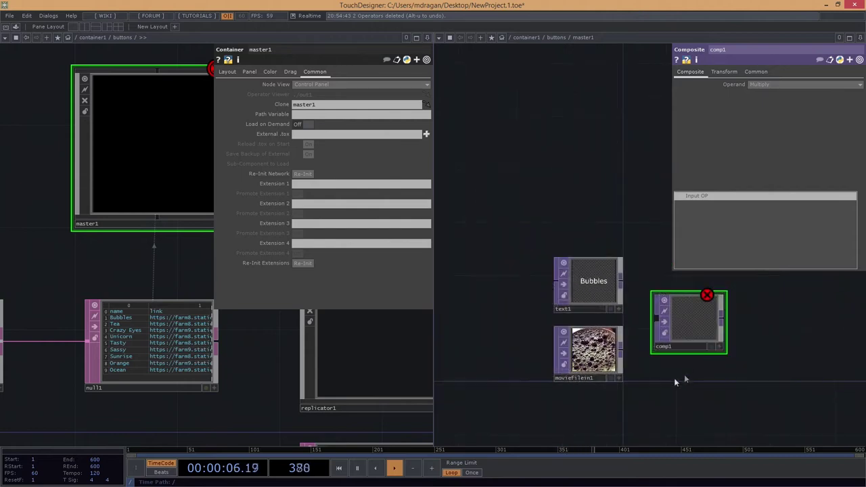
{"action": "left_click_drag", "start_coordinate": [681, 377], "coordinate": [648, 381]}
{"action": "left_click_drag", "start_coordinate": [657, 330], "coordinate": [677, 326]}
Connect both text1 and moviefilein1 to the input of comp1 and inspect the composited image.
{"action": "right_click_drag", "start_coordinate": [607, 251], "coordinate": [572, 391]}
{"action": "left_click_drag", "start_coordinate": [571, 390], "coordinate": [586, 400]}
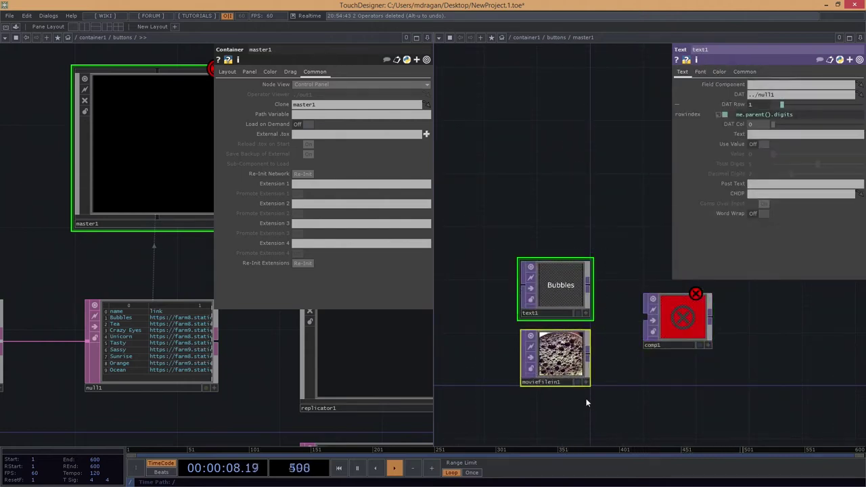
{"action": "left_click_drag", "start_coordinate": [589, 285], "coordinate": [642, 312]}
{"action": "scroll", "coordinate": [667, 324], "scroll_direction": "up", "scroll_amount": 2}
{"action": "scroll", "coordinate": [704, 328], "scroll_direction": "up", "scroll_amount": 4}
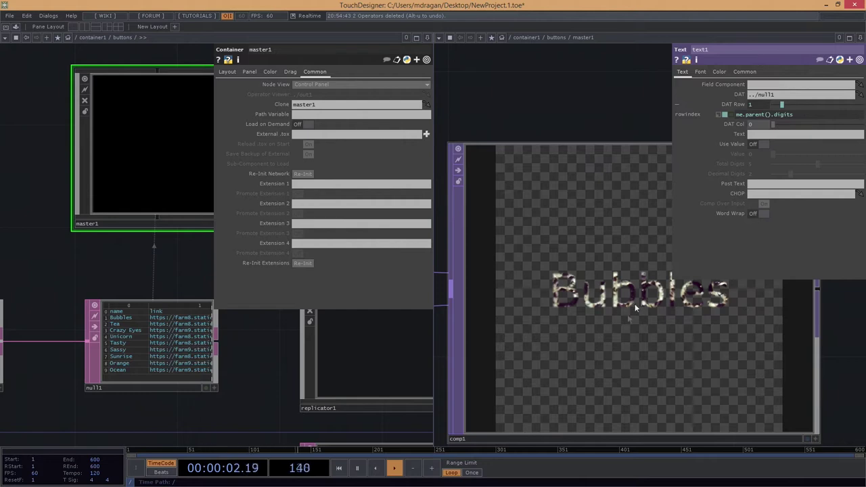
{"action": "scroll", "coordinate": [568, 299], "scroll_direction": "down", "scroll_amount": 2}
{"action": "scroll", "coordinate": [640, 295], "scroll_direction": "up", "scroll_amount": 2}
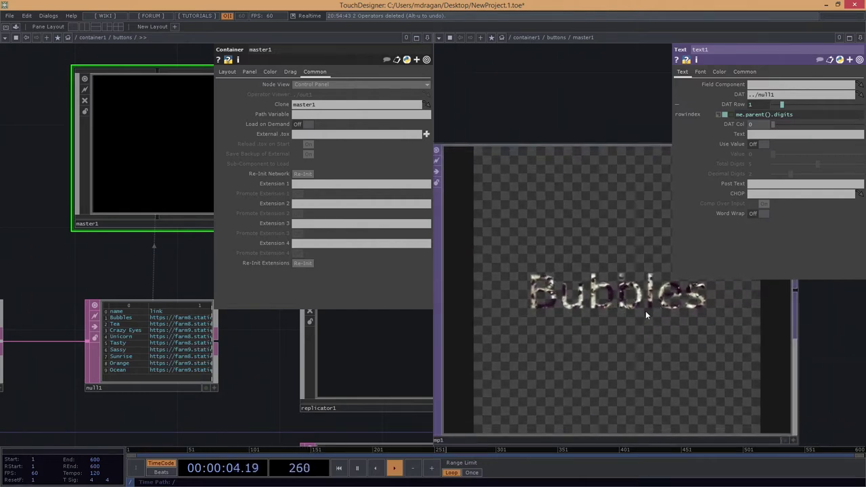
{"action": "scroll", "coordinate": [635, 316], "scroll_direction": "down", "scroll_amount": 4}
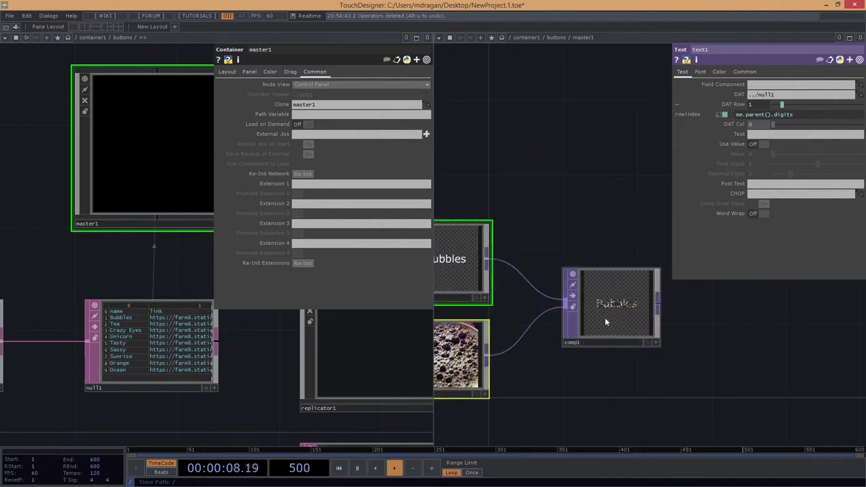
Set the Operand of comp1 to Over and inspect the text laid over the picture.
{"action": "left_click_drag", "start_coordinate": [560, 380], "coordinate": [596, 358]}
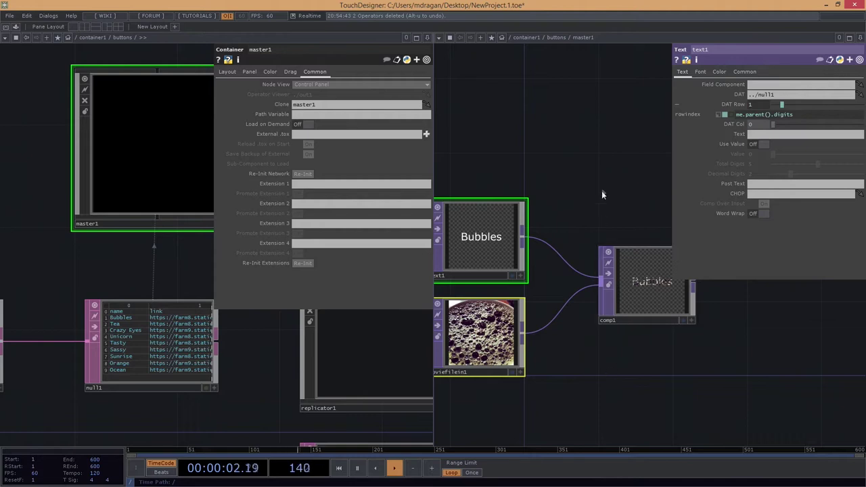
{"action": "left_click", "coordinate": [630, 307]}
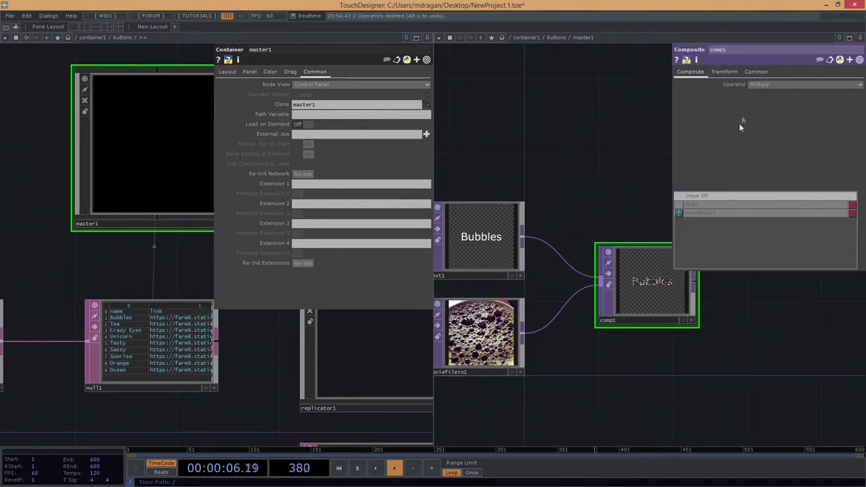
{"action": "left_click", "coordinate": [760, 85]}
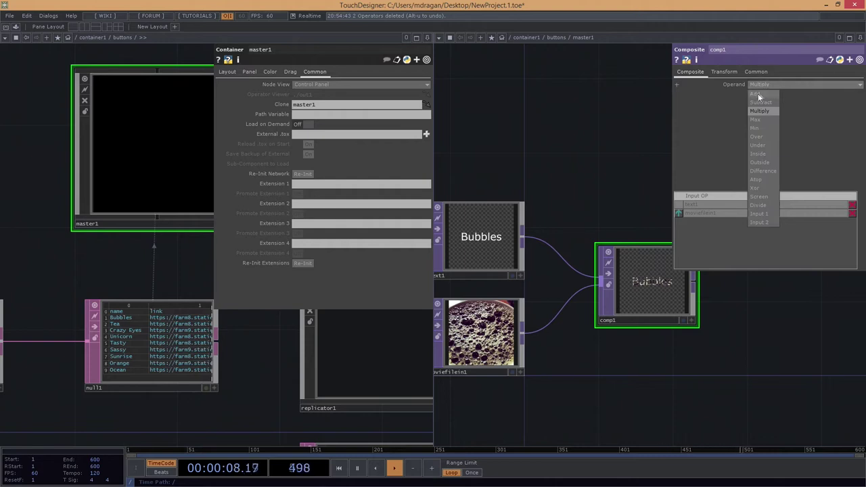
{"action": "left_click", "coordinate": [769, 136]}
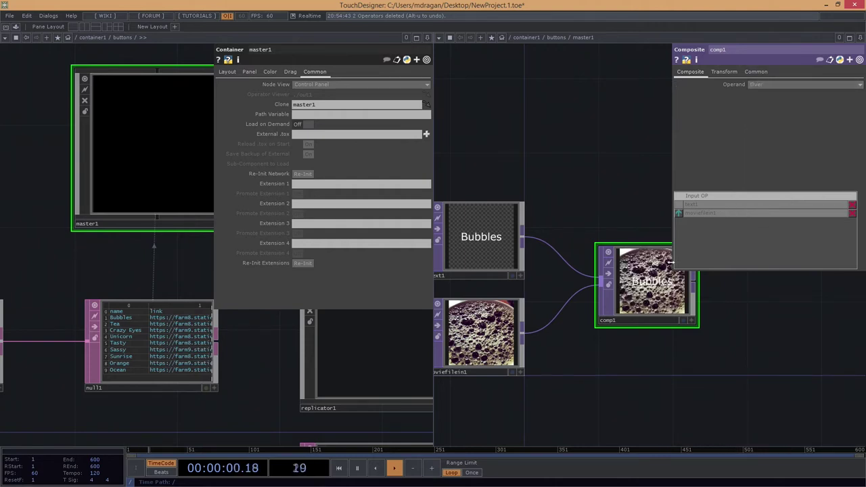
{"action": "scroll", "coordinate": [654, 367], "scroll_direction": "up", "scroll_amount": 5}
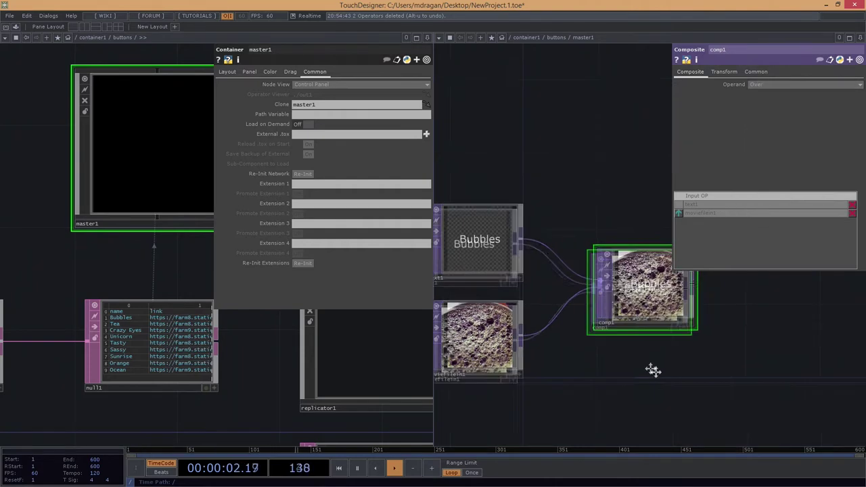
{"action": "scroll", "coordinate": [611, 326], "scroll_direction": "down", "scroll_amount": 2}
{"action": "scroll", "coordinate": [612, 305], "scroll_direction": "up", "scroll_amount": 2}
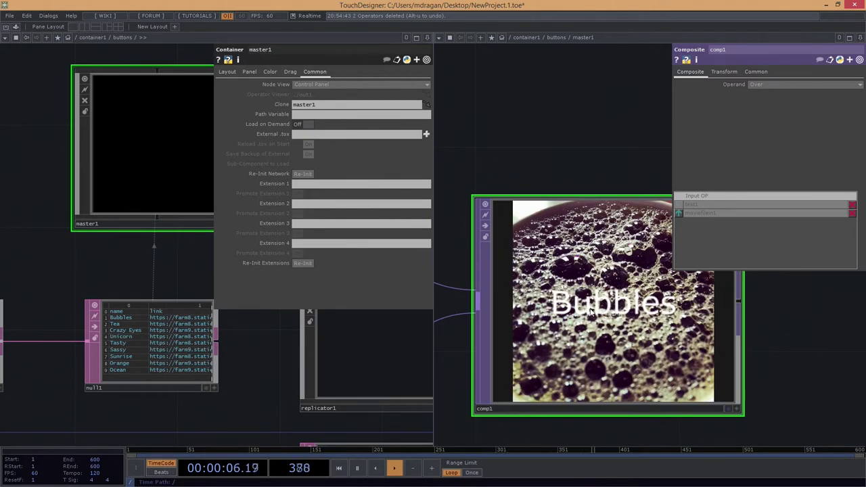
{"action": "scroll", "coordinate": [591, 311], "scroll_direction": "down", "scroll_amount": 3}
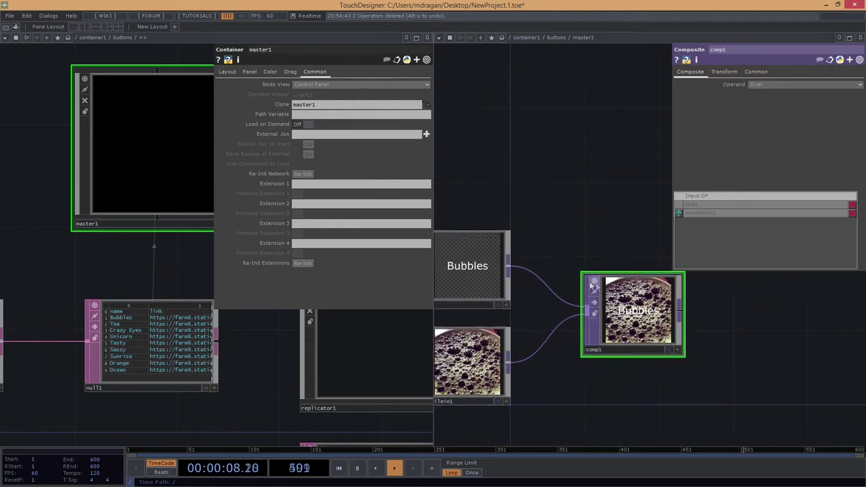
Examine the transform settings of comp1, its Fixed Layer choices and the size of the composited image.
{"action": "scroll", "coordinate": [579, 323], "scroll_direction": "up", "scroll_amount": 1}
{"action": "left_click_drag", "start_coordinate": [600, 256], "coordinate": [629, 255]}
{"action": "left_click", "coordinate": [725, 72]}
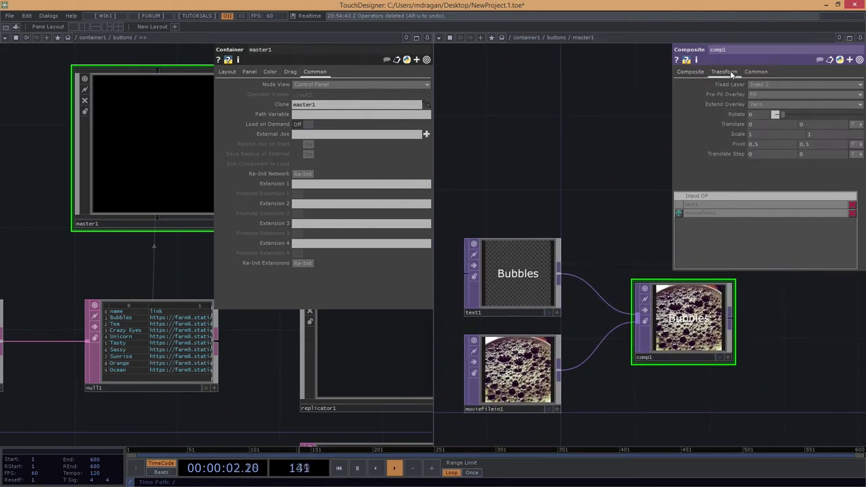
{"action": "left_click_drag", "start_coordinate": [612, 240], "coordinate": [608, 210]}
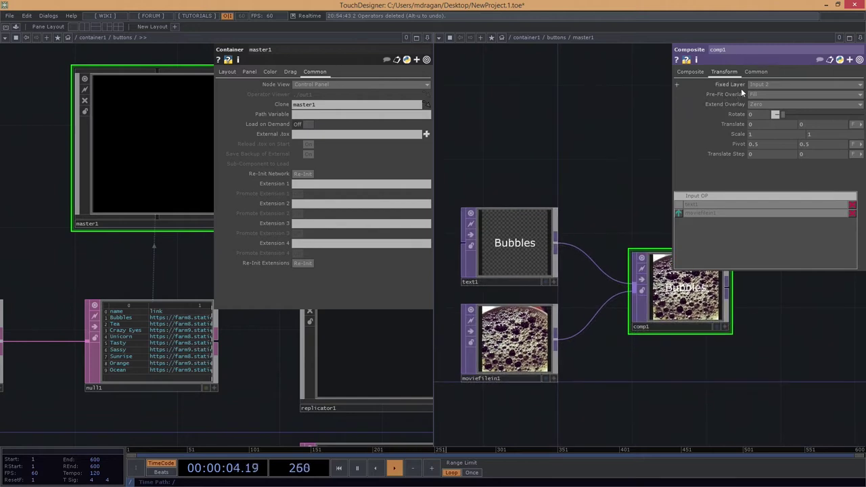
{"action": "left_click", "coordinate": [763, 84]}
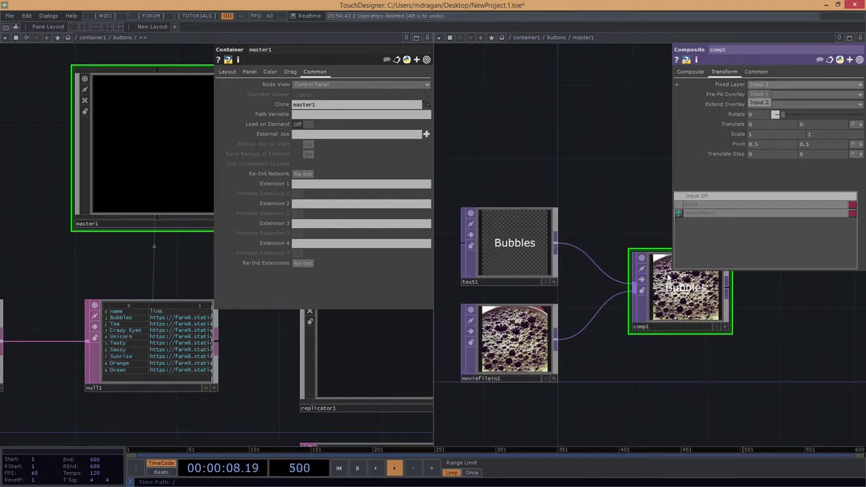
{"action": "middle_click", "coordinate": [649, 315]}
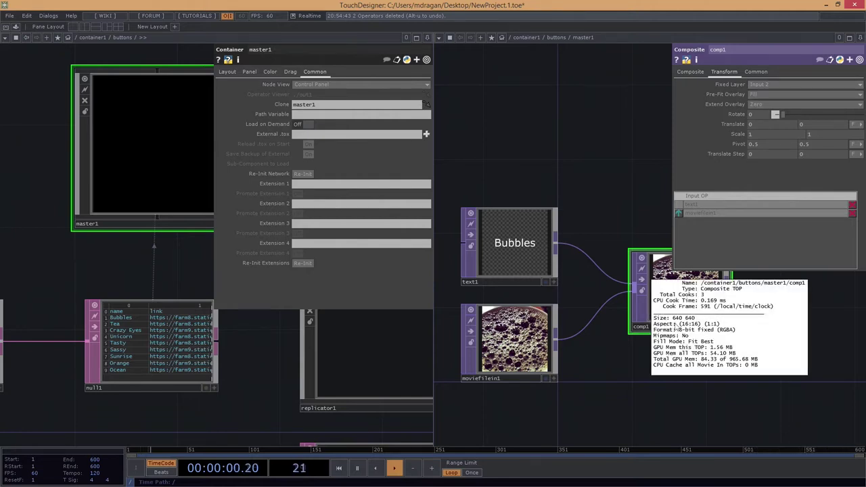
Set the Fixed Layer of comp1 to Input 1 and inspect the resulting image and its size.
{"action": "left_click", "coordinate": [766, 84]}
{"action": "left_click", "coordinate": [766, 93]}
{"action": "left_click_drag", "start_coordinate": [571, 185], "coordinate": [456, 217]}
{"action": "scroll", "coordinate": [561, 323], "scroll_direction": "up", "scroll_amount": 8}
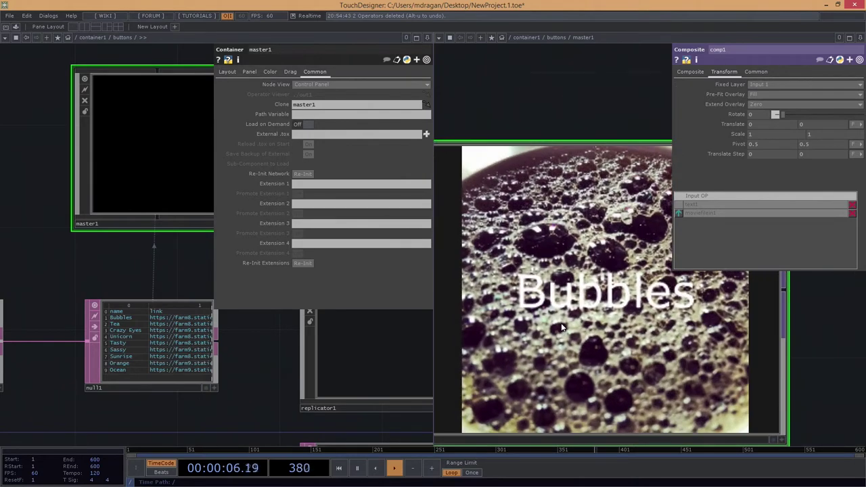
{"action": "scroll", "coordinate": [564, 320], "scroll_direction": "down", "scroll_amount": 3}
{"action": "middle_click", "coordinate": [562, 241]}
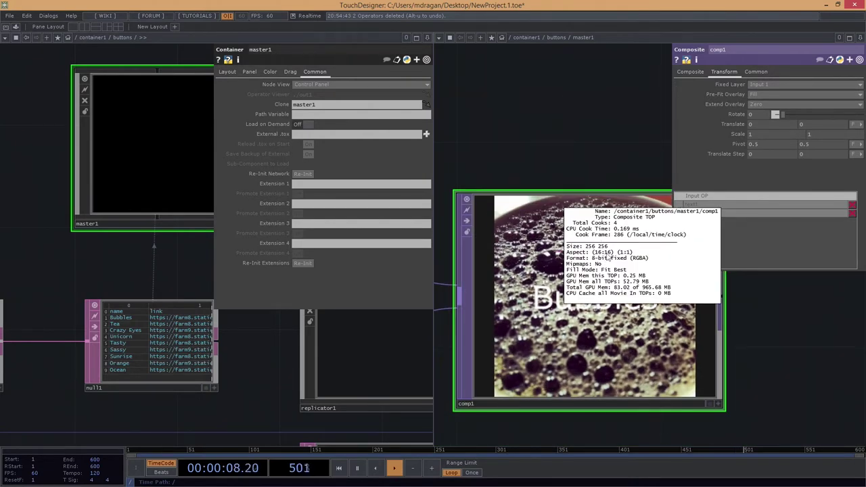
{"action": "middle_click_drag", "start_coordinate": [601, 249], "coordinate": [589, 251]}
{"action": "middle_click_drag", "start_coordinate": [611, 183], "coordinate": [582, 169]}
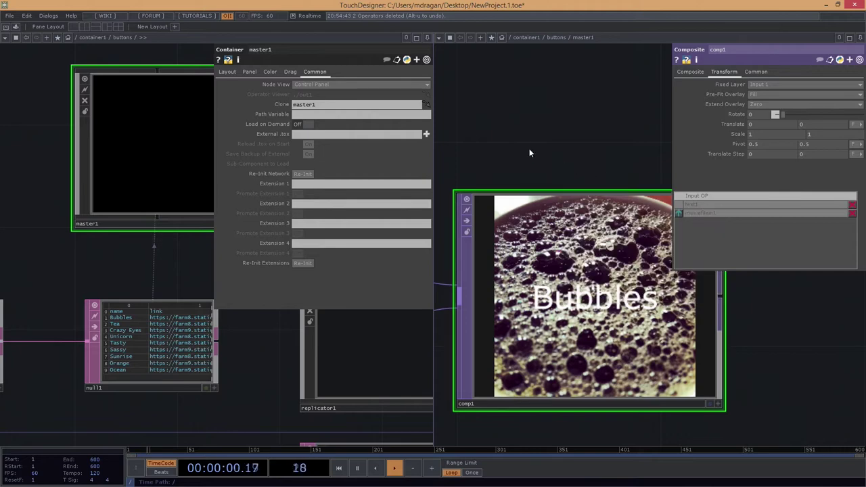
Switch the Fixed Layer of comp1 back to Input 2.
{"action": "scroll", "coordinate": [534, 270], "scroll_direction": "down", "scroll_amount": 4}
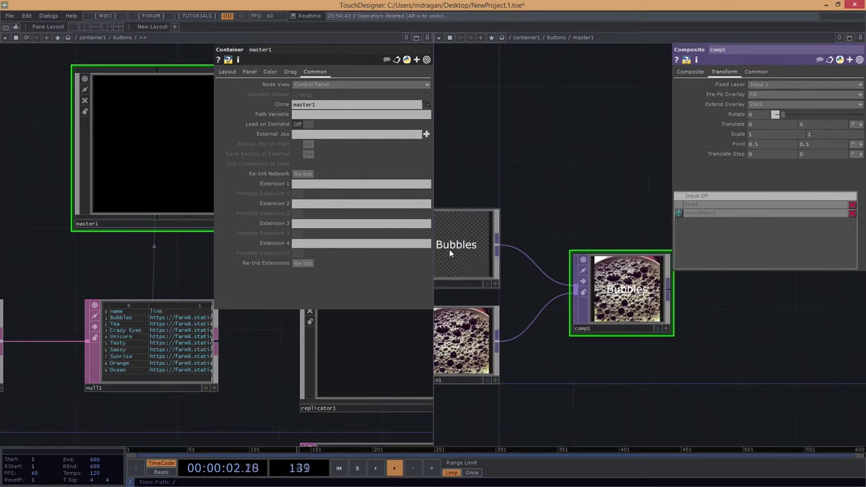
{"action": "left_click_drag", "start_coordinate": [606, 400], "coordinate": [627, 402]}
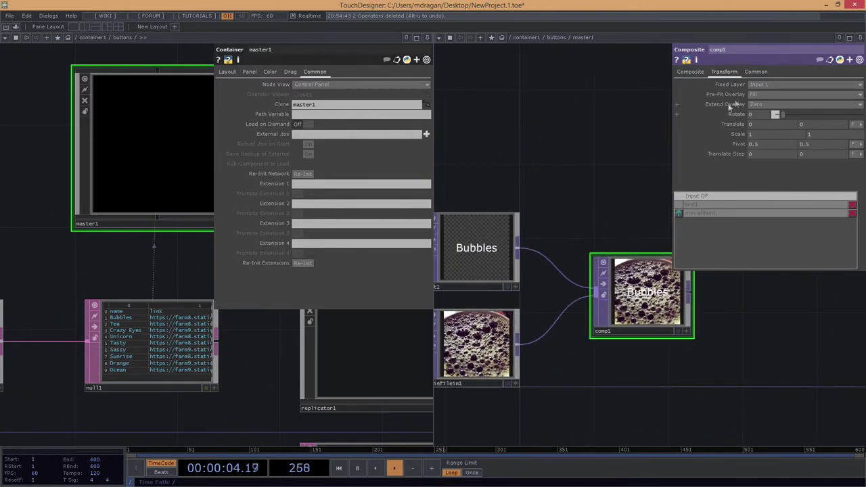
{"action": "left_click", "coordinate": [776, 84]}
{"action": "left_click", "coordinate": [759, 105]}
{"action": "scroll", "coordinate": [629, 295], "scroll_direction": "up", "scroll_amount": 3}
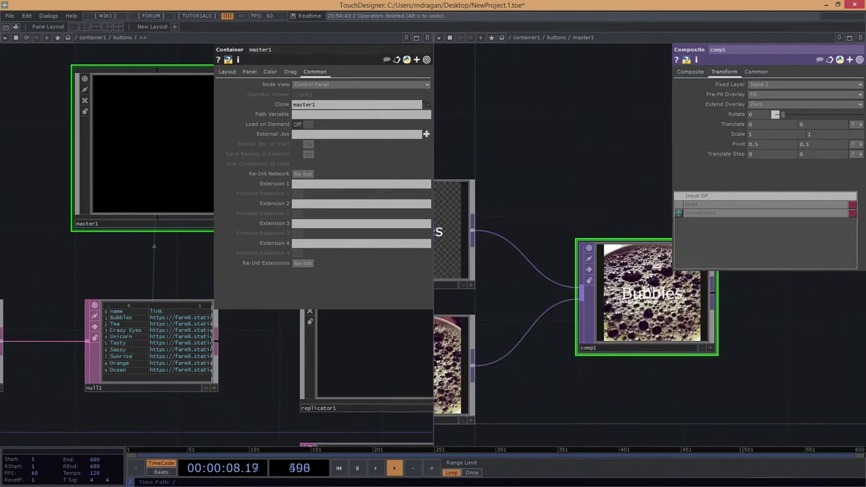
Set the Pre-Fit Overlay of comp1 to Native Resolution and inspect the text laid over the picture.
{"action": "left_click", "coordinate": [762, 94]}
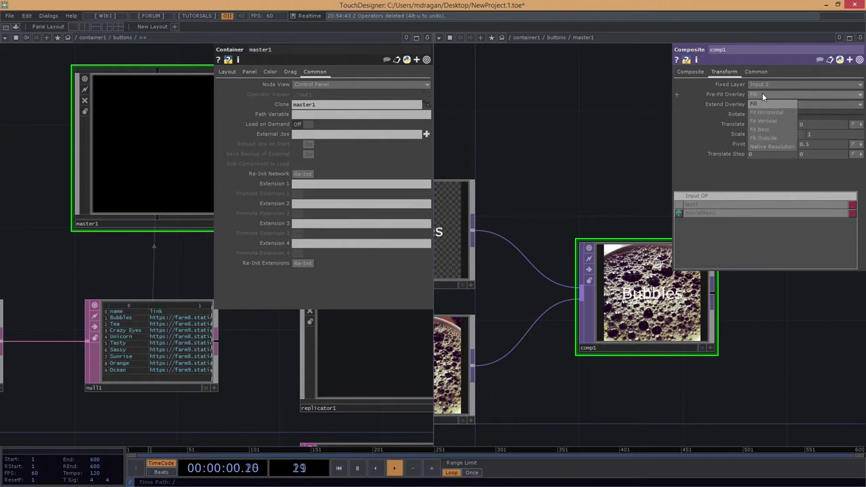
{"action": "left_click", "coordinate": [774, 147]}
{"action": "left_click_drag", "start_coordinate": [727, 317], "coordinate": [656, 314]}
{"action": "scroll", "coordinate": [656, 314], "scroll_direction": "up", "scroll_amount": 5}
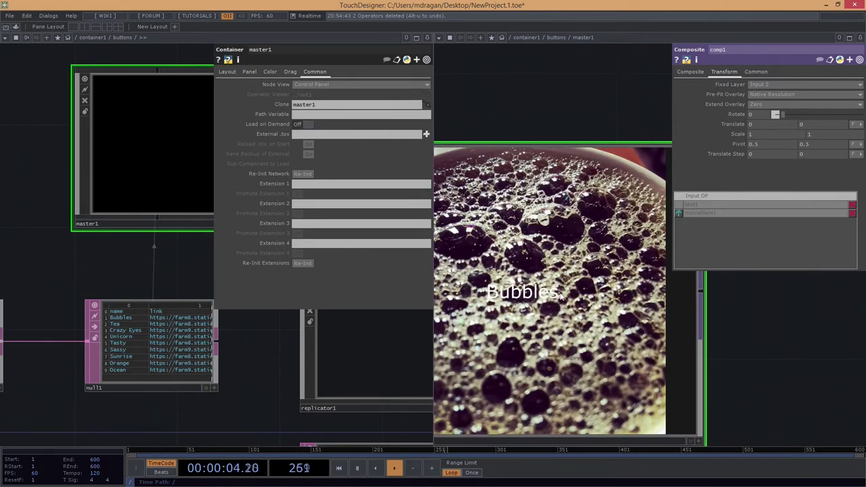
{"action": "scroll", "coordinate": [559, 293], "scroll_direction": "down", "scroll_amount": 6}
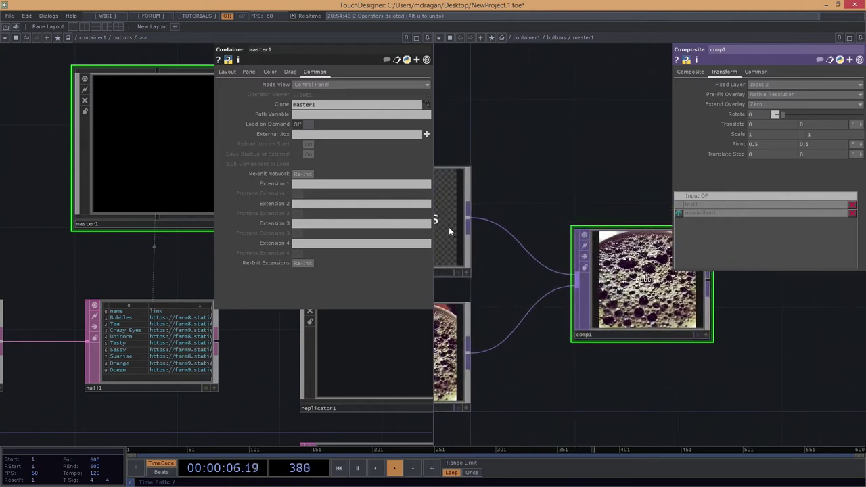
{"action": "left_click_drag", "start_coordinate": [552, 303], "coordinate": [640, 329]}
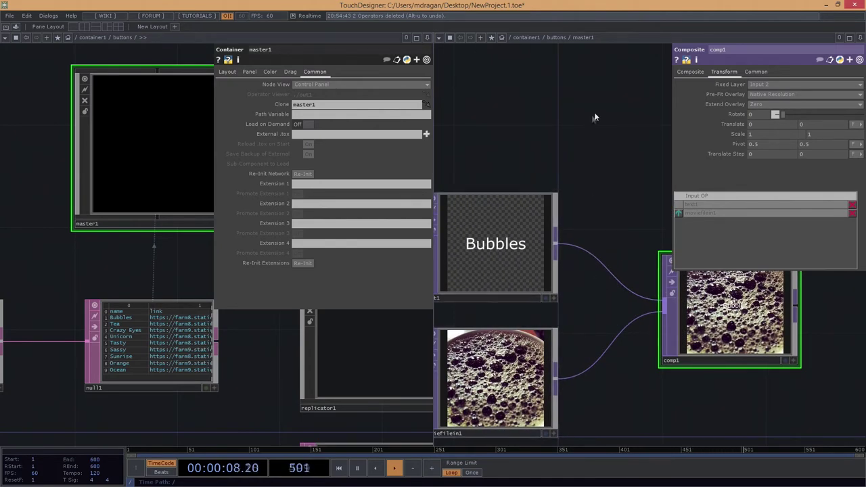
Give text1 a semi-transparent black background, trying a Background Alpha of 1 before setting it to .5.
{"action": "left_click", "coordinate": [507, 226]}
{"action": "scroll", "coordinate": [571, 228], "scroll_direction": "up", "scroll_amount": 1}
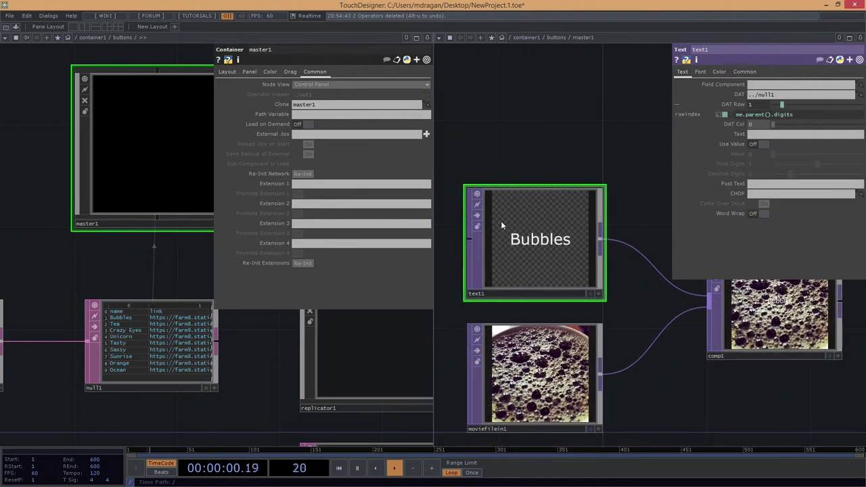
{"action": "left_click", "coordinate": [699, 72]}
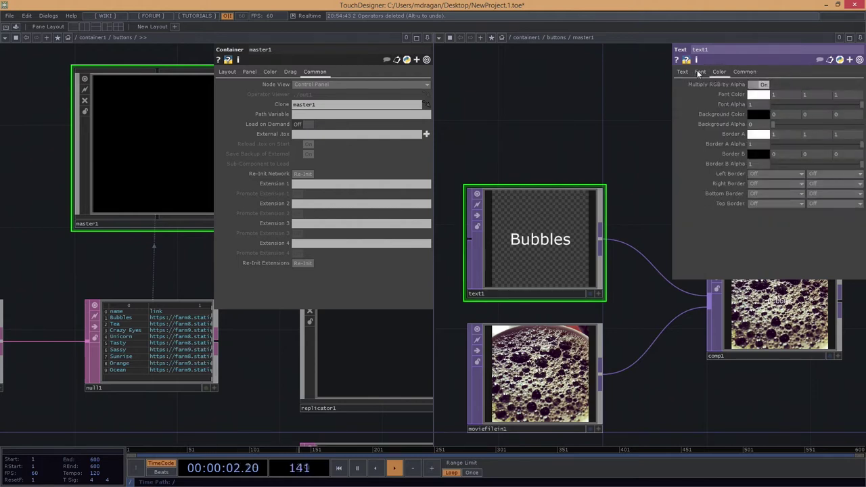
{"action": "left_click_drag", "start_coordinate": [774, 125], "coordinate": [753, 126]}
{"action": "left_click_drag", "start_coordinate": [764, 124], "coordinate": [859, 127]}
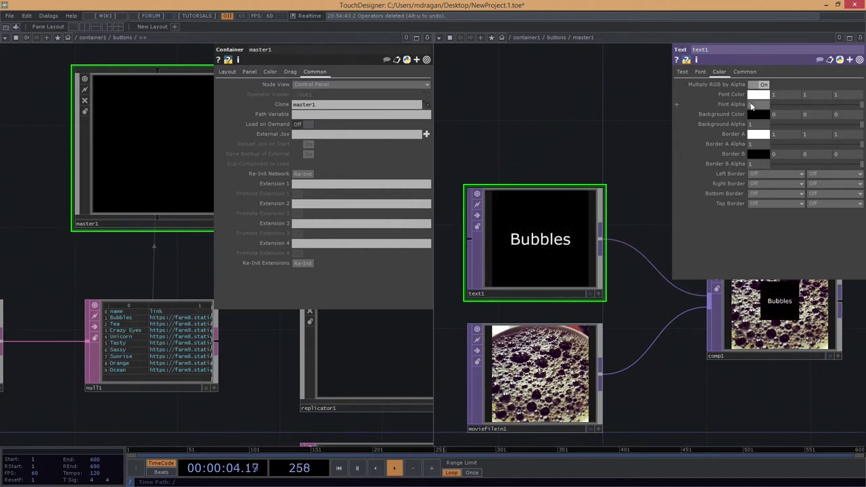
{"action": "left_click_drag", "start_coordinate": [751, 106], "coordinate": [767, 109]}
{"action": "type", "text": ".25"}
{"action": "key", "text": "Return"}
{"action": "left_click_drag", "start_coordinate": [793, 106], "coordinate": [816, 125]}
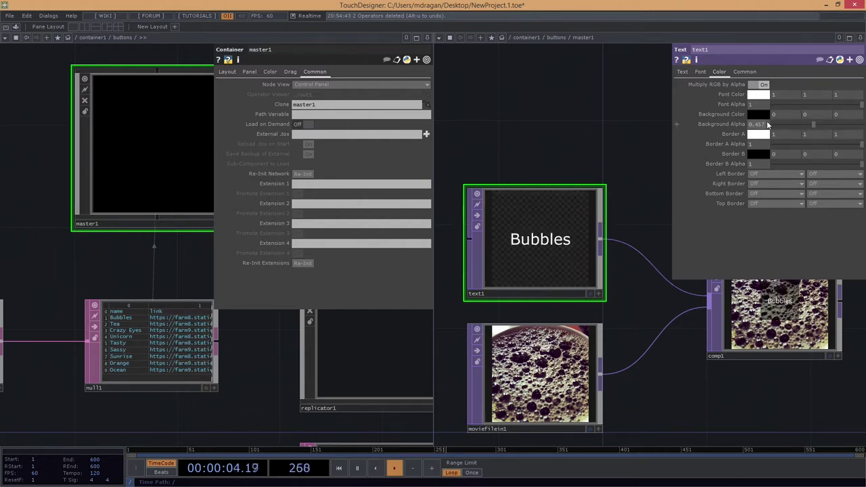
{"action": "left_click", "coordinate": [756, 124]}
{"action": "type", "text": ".5"}
{"action": "key", "text": "Return"}
Inspect closely in comp1 how much of the picture the text's darkened background covers.
{"action": "left_click_drag", "start_coordinate": [767, 400], "coordinate": [631, 376]}
{"action": "scroll", "coordinate": [630, 297], "scroll_direction": "up", "scroll_amount": 5}
{"action": "scroll", "coordinate": [630, 297], "scroll_direction": "down", "scroll_amount": 3}
{"action": "left_click_drag", "start_coordinate": [675, 392], "coordinate": [576, 375]}
{"action": "scroll", "coordinate": [533, 272], "scroll_direction": "up", "scroll_amount": 2}
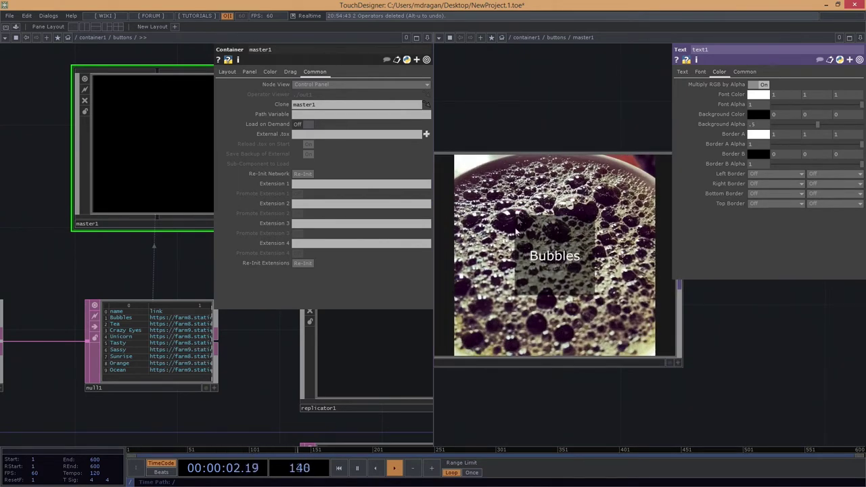
{"action": "scroll", "coordinate": [516, 264], "scroll_direction": "down", "scroll_amount": 5}
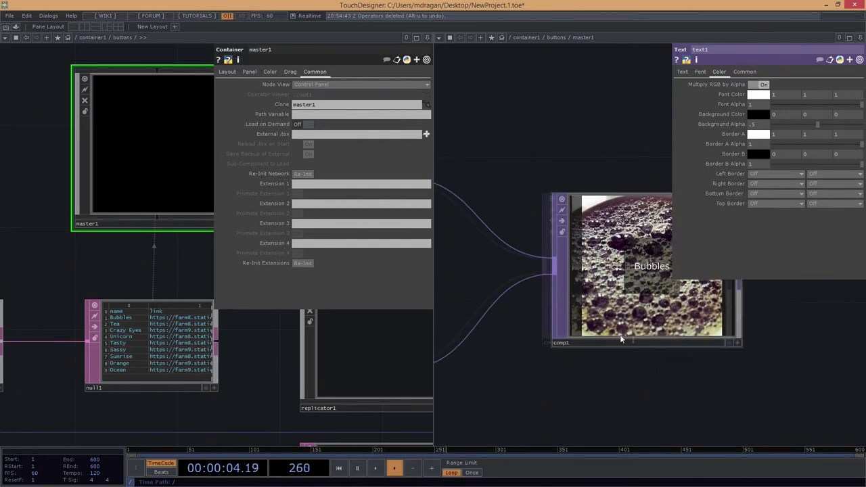
{"action": "left_click_drag", "start_coordinate": [567, 245], "coordinate": [651, 269]}
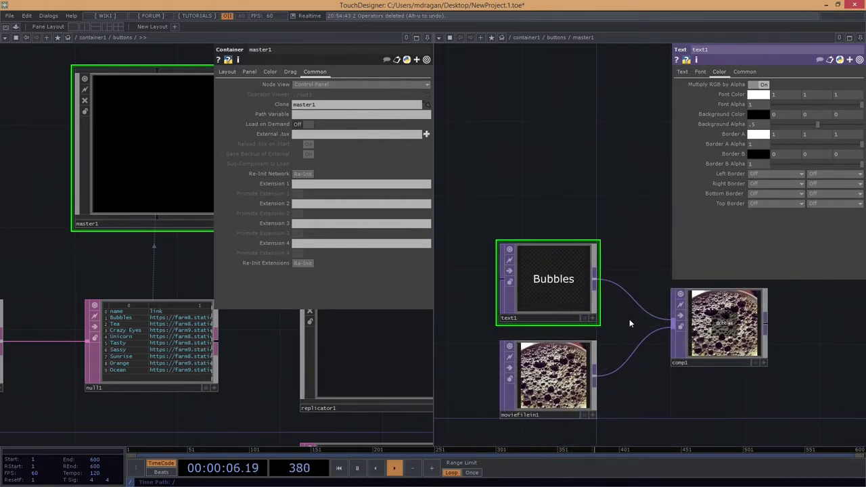
{"action": "left_click_drag", "start_coordinate": [604, 329], "coordinate": [590, 304]}
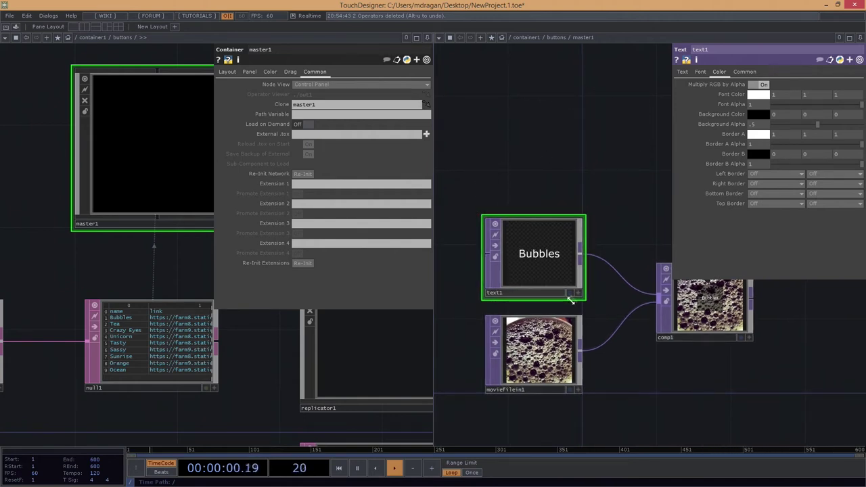
Set both Resolution values of text1 to 640.
{"action": "left_click", "coordinate": [745, 72]}
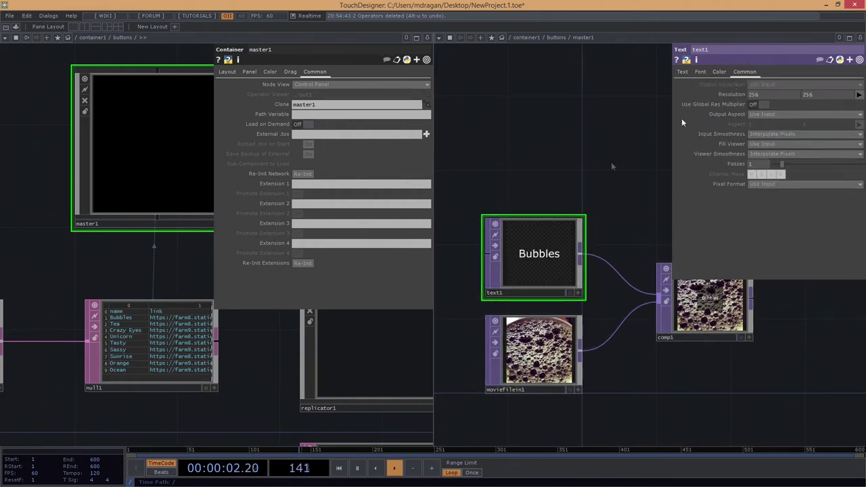
{"action": "left_click", "coordinate": [732, 93]}
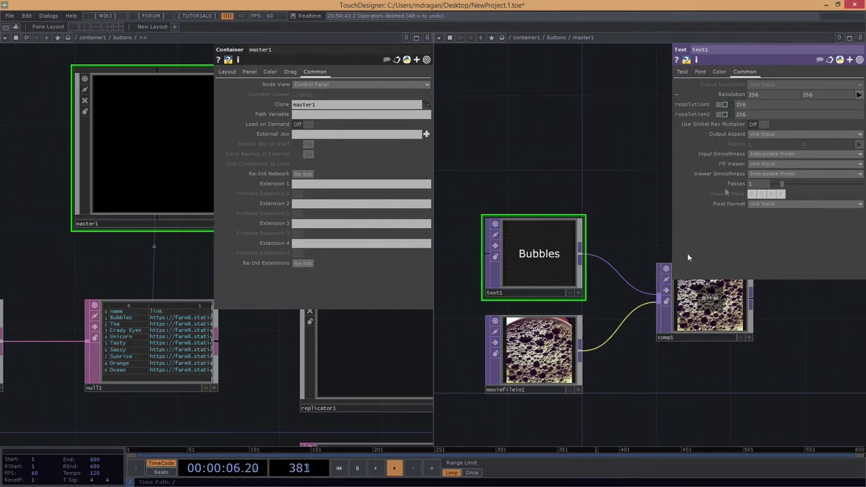
{"action": "type", "text": "640"}
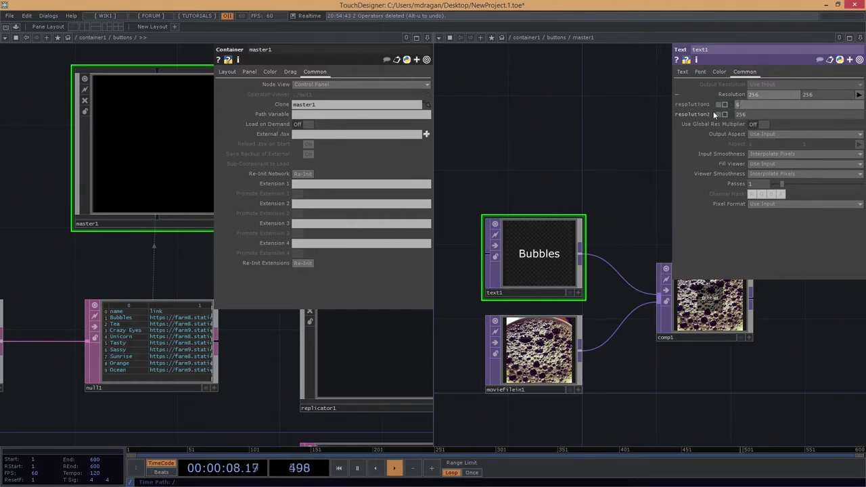
{"action": "key", "text": "Tab"}
{"action": "type", "text": "640"}
{"action": "key", "text": "Return"}
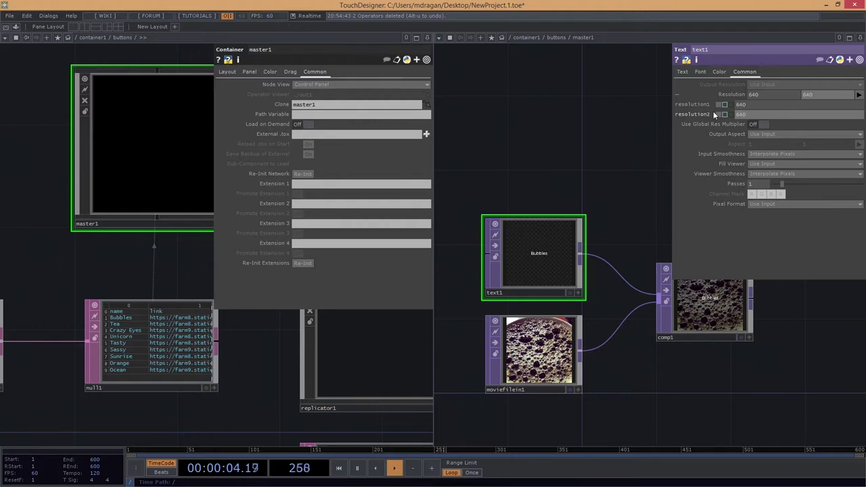
Make the first Resolution value of text1 follow the picture's width with the expression op('moviefilein1').width.
{"action": "left_click_drag", "start_coordinate": [612, 206], "coordinate": [574, 190]}
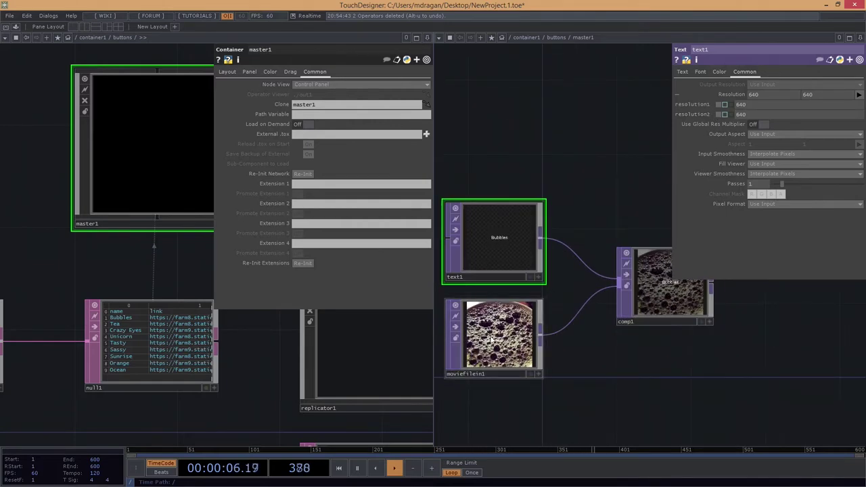
{"action": "left_click", "coordinate": [531, 334]}
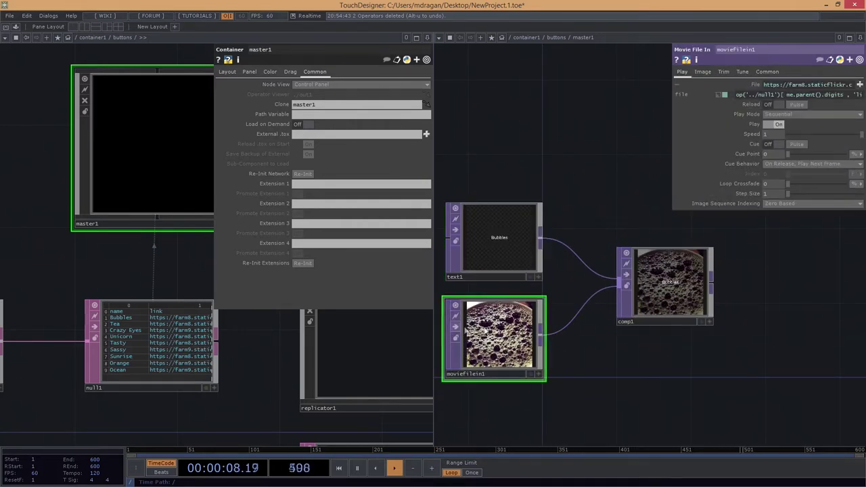
{"action": "right_click_drag", "start_coordinate": [472, 174], "coordinate": [535, 244]}
{"action": "left_click_drag", "start_coordinate": [581, 161], "coordinate": [602, 164]}
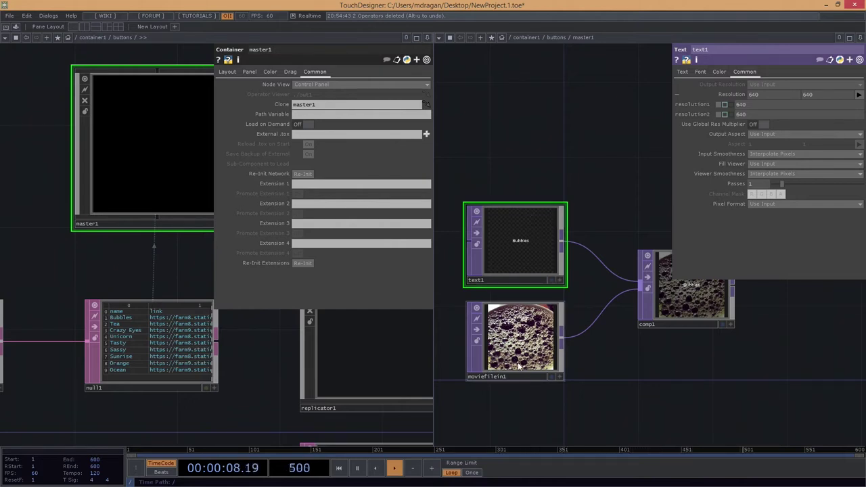
{"action": "left_click", "coordinate": [535, 383]}
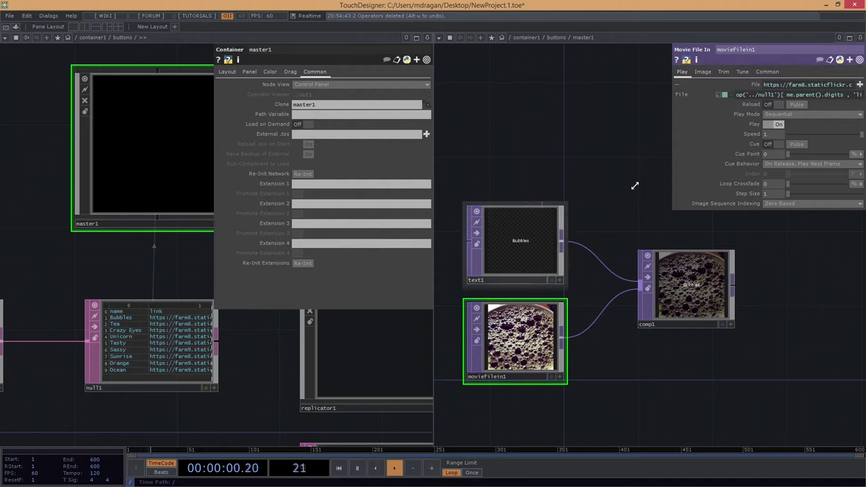
{"action": "left_click", "coordinate": [541, 215]}
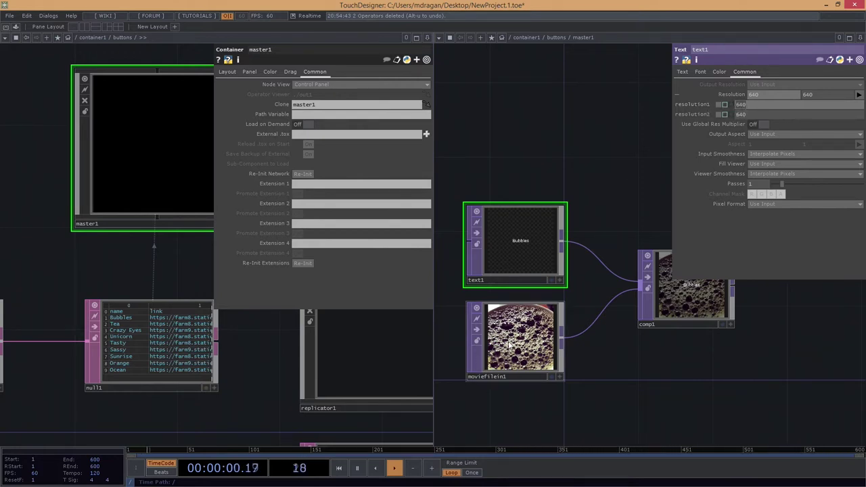
{"action": "type", "text": "op()"}
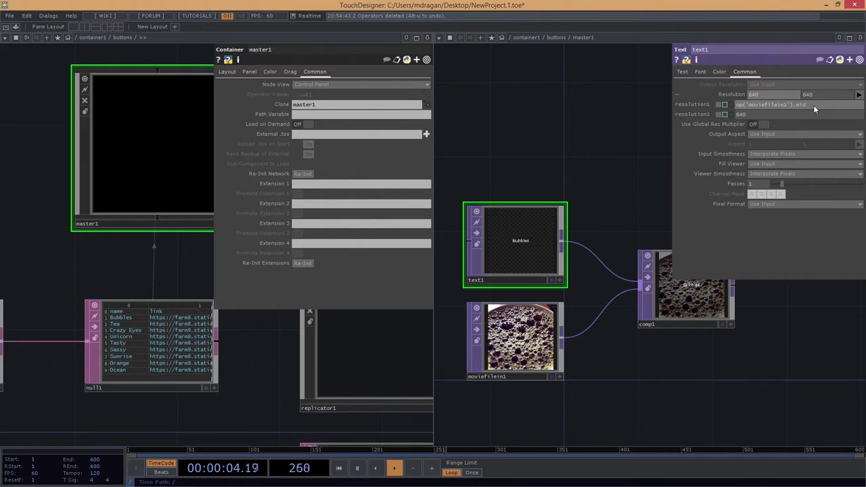
{"action": "type", "text": "th"}
{"action": "key", "text": "Return"}
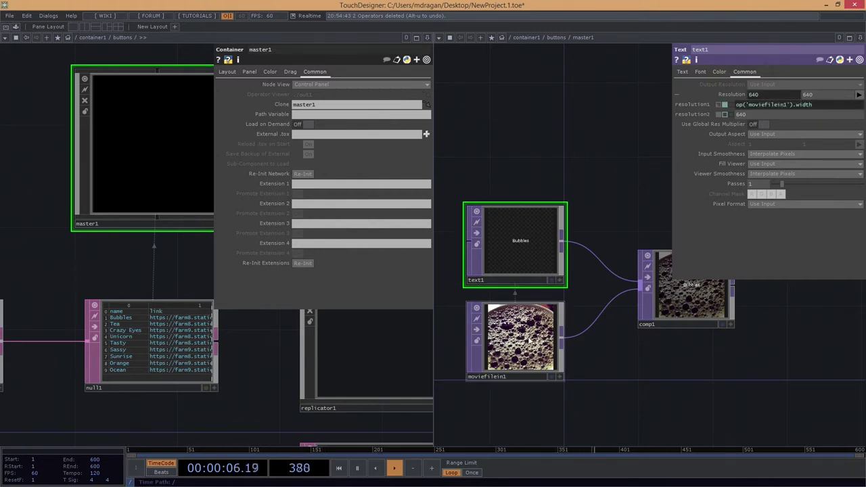
{"action": "left_click_drag", "start_coordinate": [609, 371], "coordinate": [634, 372]}
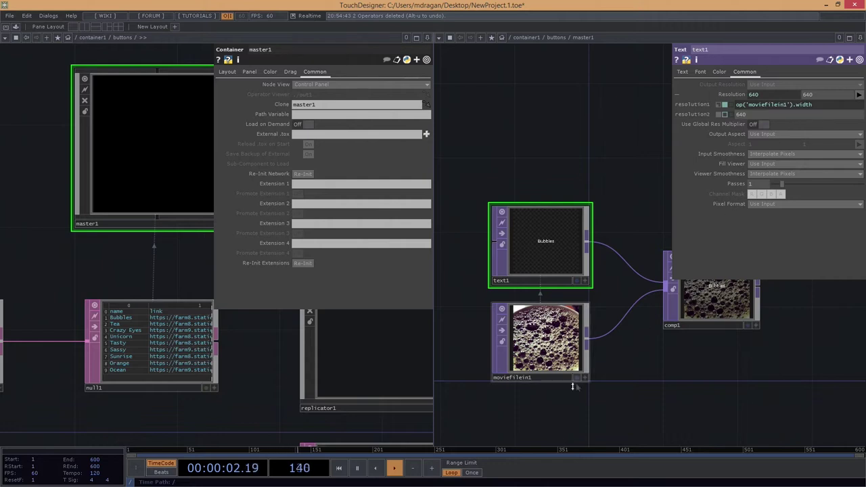
{"action": "left_click_drag", "start_coordinate": [645, 394], "coordinate": [647, 349]}
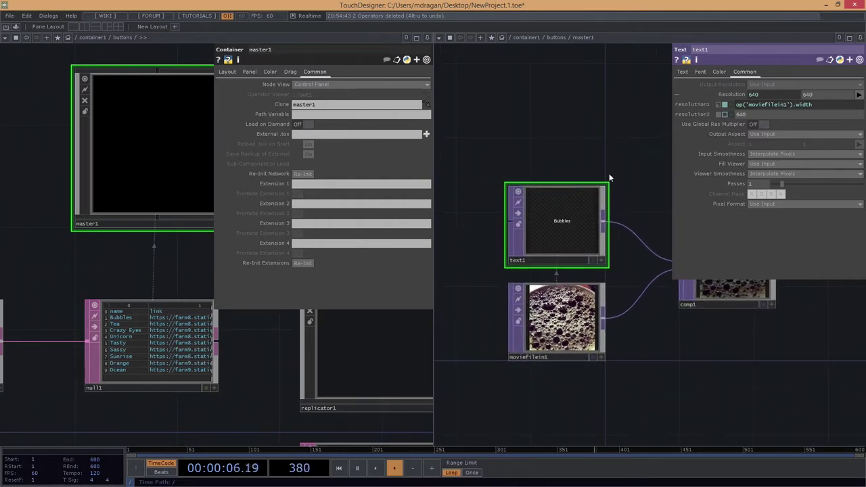
Set the second Resolution value of text1 to 150, after trying 200, to reduce the height of the name's dark background.
{"action": "left_click_drag", "start_coordinate": [606, 132], "coordinate": [544, 155]}
{"action": "middle_click_drag", "start_coordinate": [644, 315], "coordinate": [686, 314]}
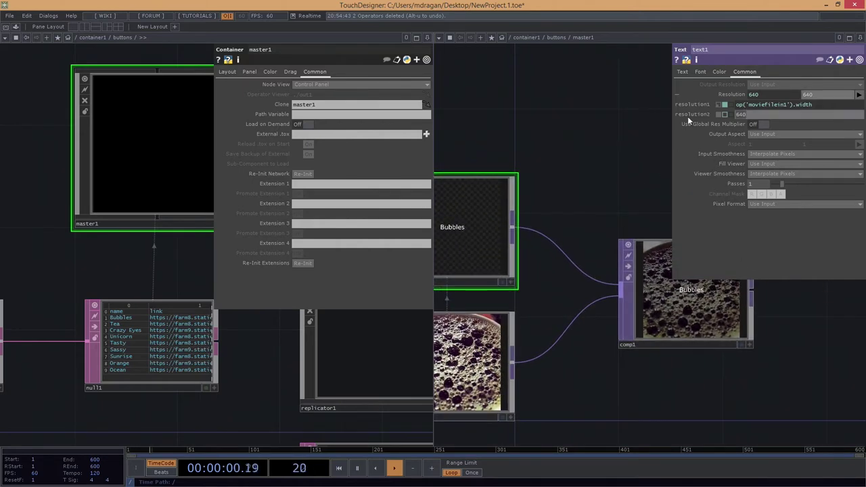
{"action": "type", "text": "200"}
{"action": "key", "text": "Return"}
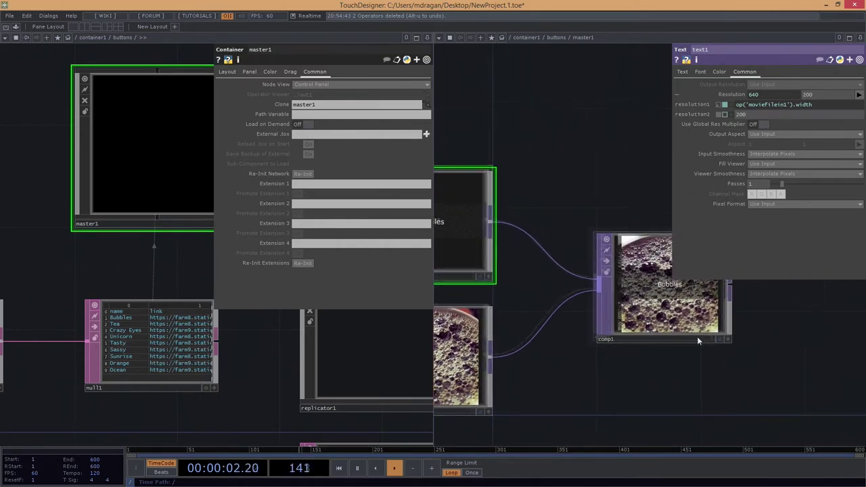
{"action": "left_click", "coordinate": [793, 115]}
{"action": "type", "text": "150"}
{"action": "key", "text": "Return"}
{"action": "left_click_drag", "start_coordinate": [684, 395], "coordinate": [553, 400]}
{"action": "scroll", "coordinate": [519, 297], "scroll_direction": "up", "scroll_amount": 4}
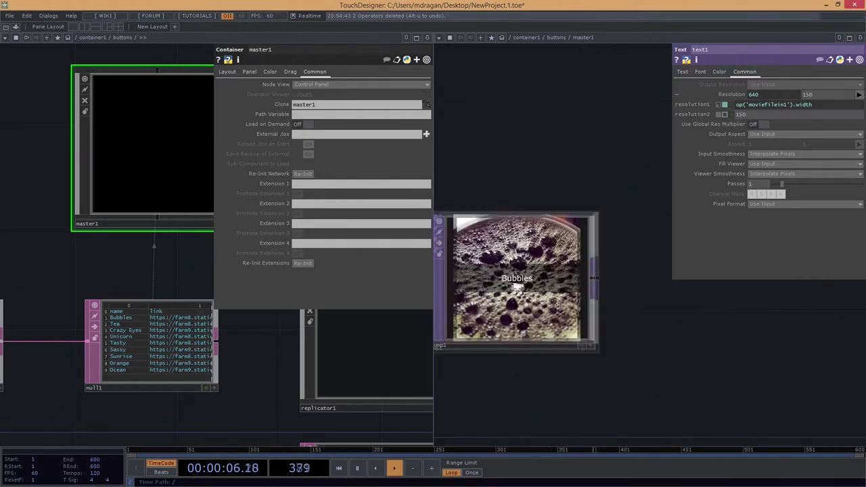
Try Auto-Fit Always as the Auto-Size Font option of text1 and return it to No Auto-Fit.
{"action": "scroll", "coordinate": [522, 299], "scroll_direction": "down", "scroll_amount": 4}
{"action": "left_click_drag", "start_coordinate": [497, 372], "coordinate": [744, 331]}
{"action": "left_click_drag", "start_coordinate": [645, 394], "coordinate": [588, 435]}
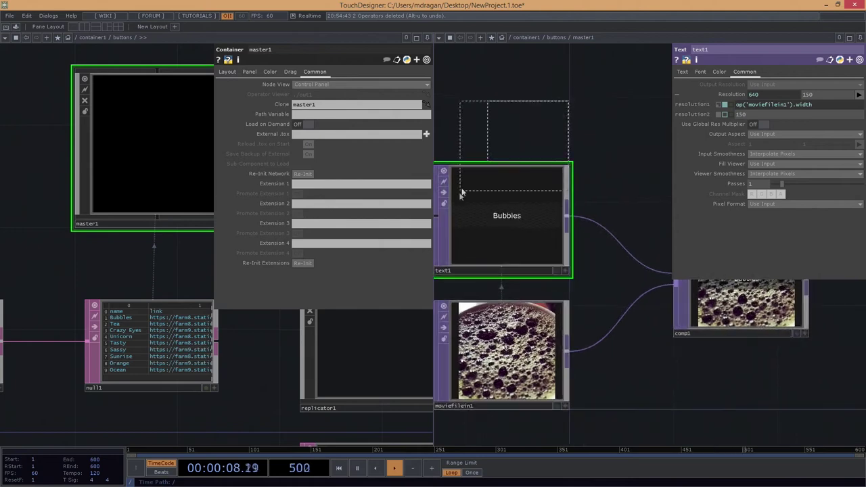
{"action": "left_click_drag", "start_coordinate": [636, 183], "coordinate": [587, 194]}
{"action": "left_click", "coordinate": [700, 72]}
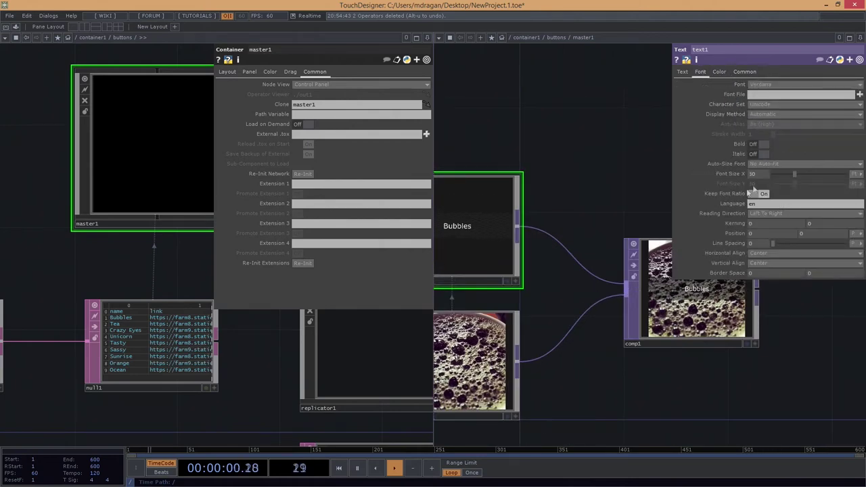
{"action": "left_click", "coordinate": [772, 164]}
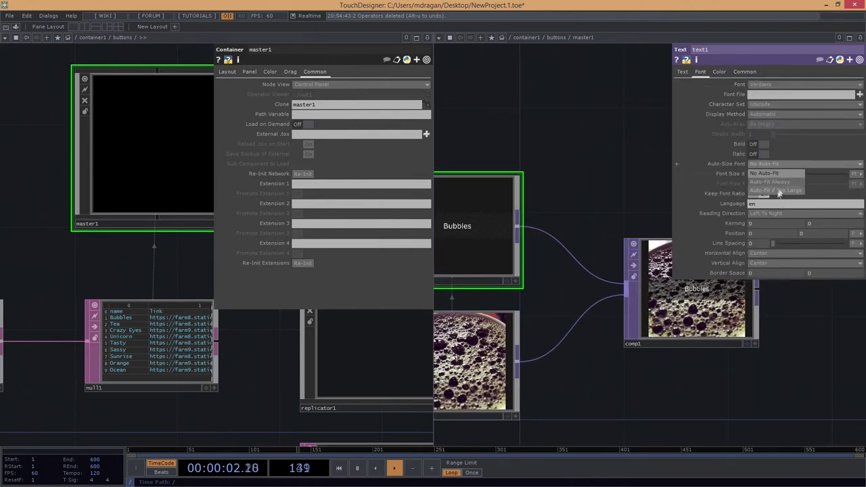
{"action": "left_click", "coordinate": [786, 183]}
{"action": "scroll", "coordinate": [697, 329], "scroll_direction": "up", "scroll_amount": 4}
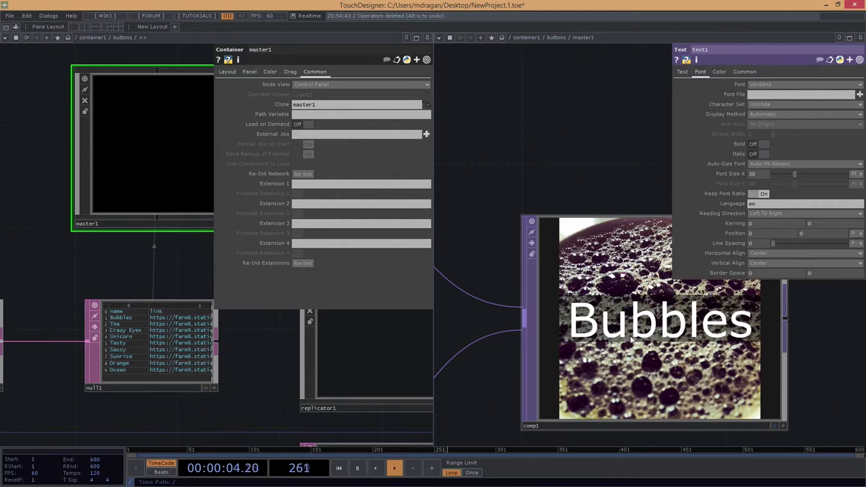
{"action": "scroll", "coordinate": [634, 338], "scroll_direction": "down", "scroll_amount": 3}
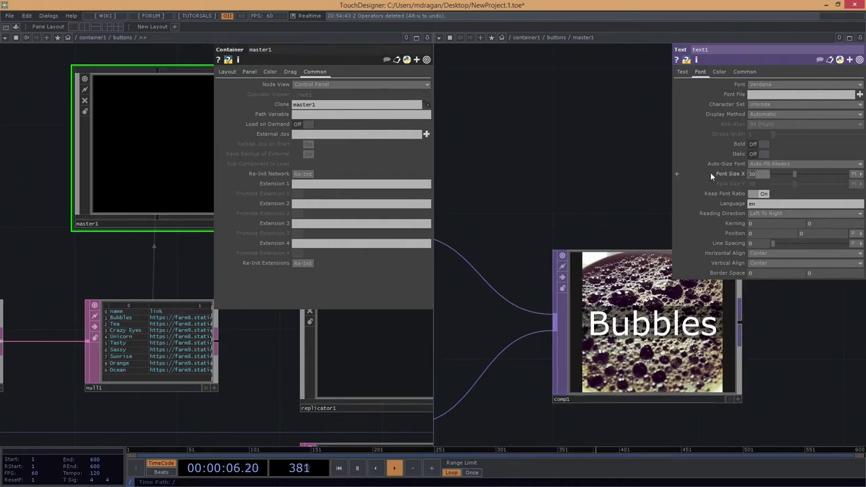
{"action": "left_click", "coordinate": [806, 167]}
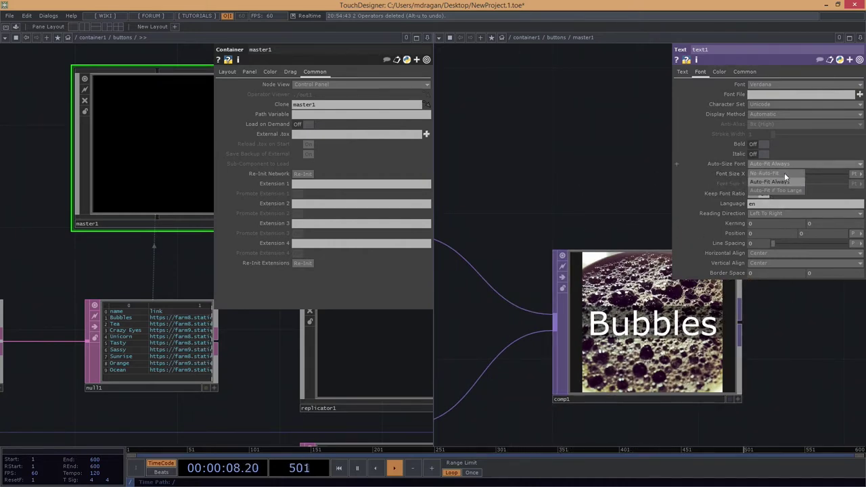
{"action": "left_click", "coordinate": [783, 175]}
Set Font Size X of text1 to 60.
{"action": "left_click_drag", "start_coordinate": [795, 174], "coordinate": [820, 173]}
{"action": "left_click_drag", "start_coordinate": [746, 175], "coordinate": [733, 175]}
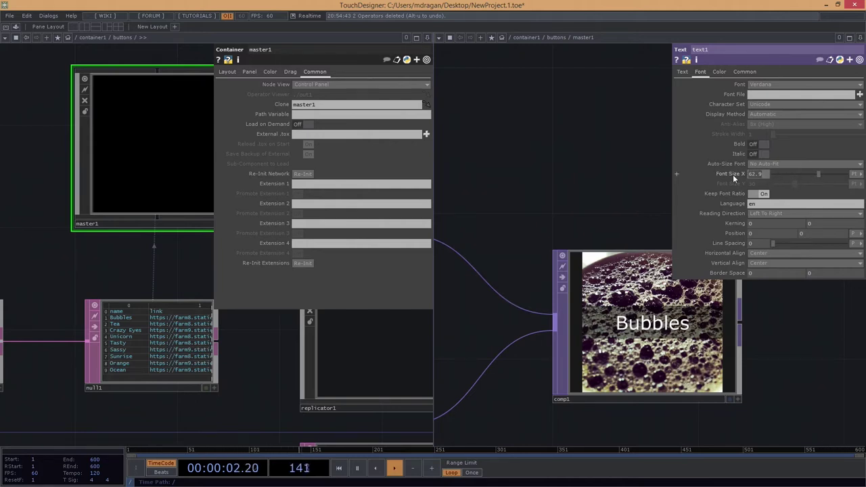
{"action": "type", "text": "60"}
{"action": "key", "text": "Return"}
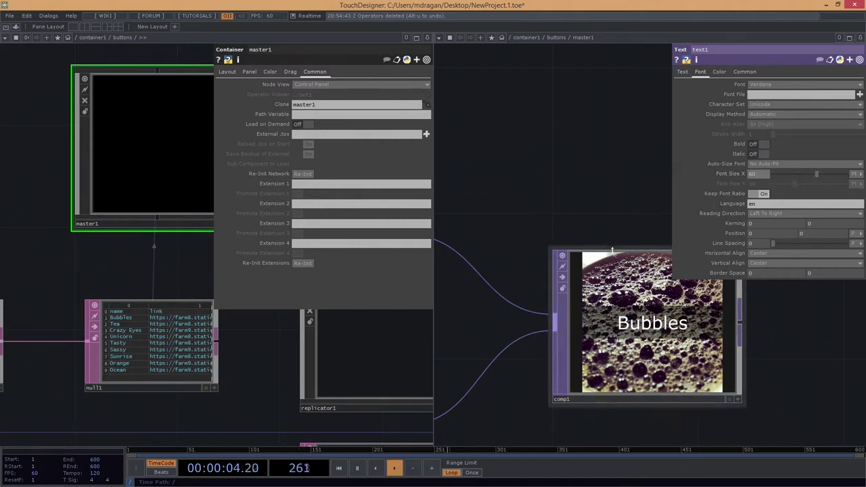
Move the name overlay toward the picture's lower edge by setting the vertical Translate of comp1 to -0.28.
{"action": "middle_click_drag", "start_coordinate": [548, 379], "coordinate": [540, 382]}
{"action": "left_click_drag", "start_coordinate": [541, 383], "coordinate": [646, 372]}
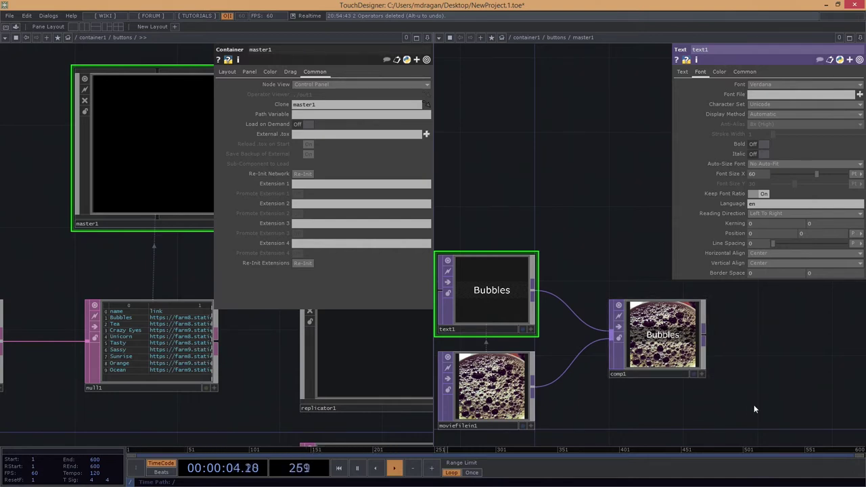
{"action": "left_click_drag", "start_coordinate": [602, 292], "coordinate": [602, 272]}
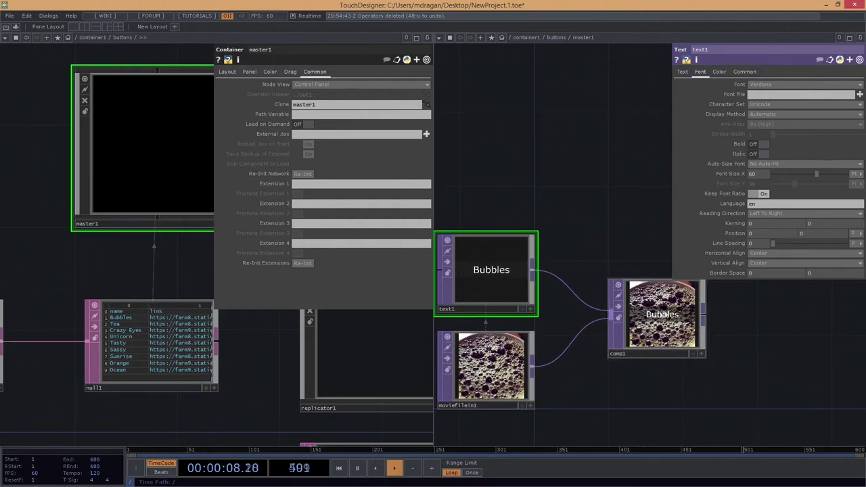
{"action": "scroll", "coordinate": [686, 318], "scroll_direction": "up", "scroll_amount": 5}
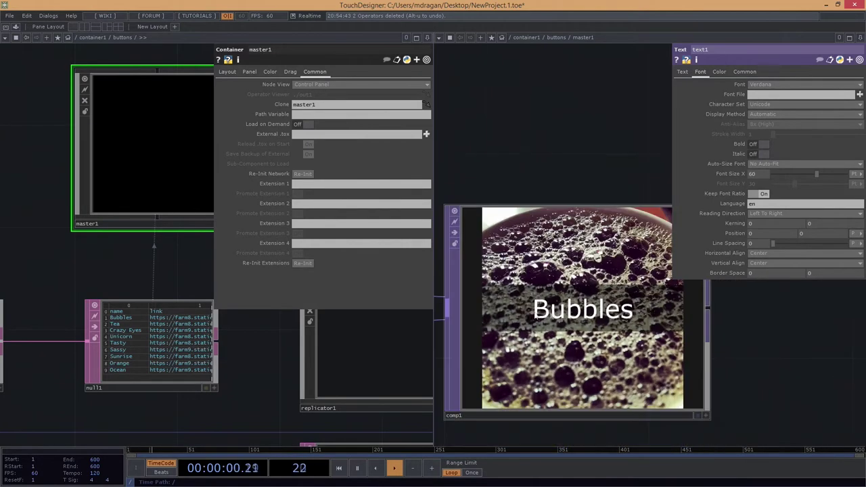
{"action": "left_click", "coordinate": [627, 360]}
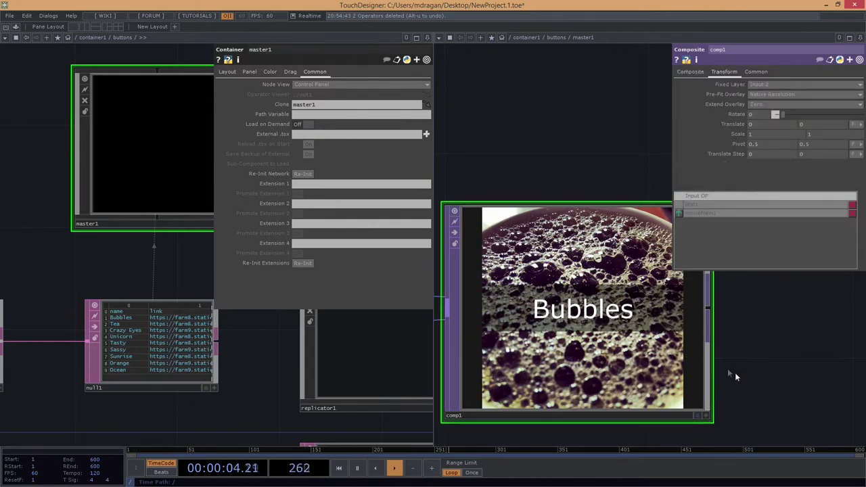
{"action": "left_click_drag", "start_coordinate": [568, 179], "coordinate": [605, 161]}
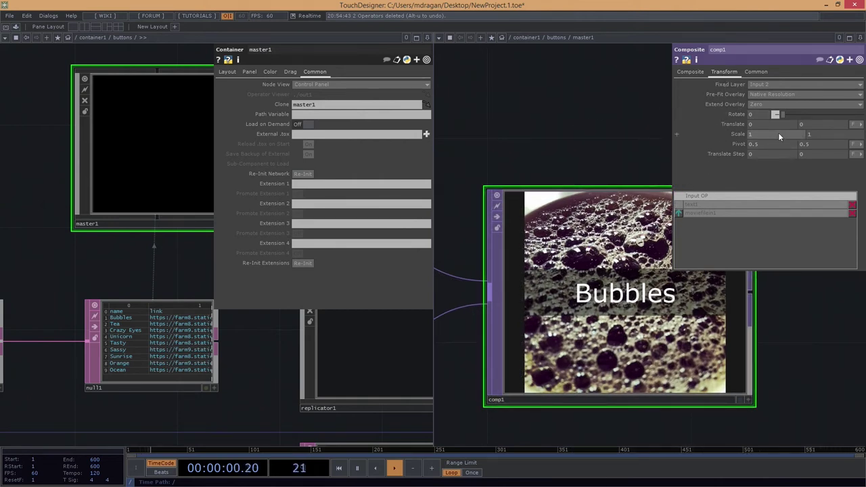
{"action": "mouse_move", "coordinate": [817, 122]}
{"action": "middle_mouse_down"}
{"action": "mouse_move", "coordinate": [810, 126]}
{"action": "mouse_move", "coordinate": [812, 115]}
{"action": "mouse_move", "coordinate": [817, 147]}
{"action": "mouse_move", "coordinate": [796, 144]}
{"action": "mouse_move", "coordinate": [812, 113]}
{"action": "middle_mouse_up"}
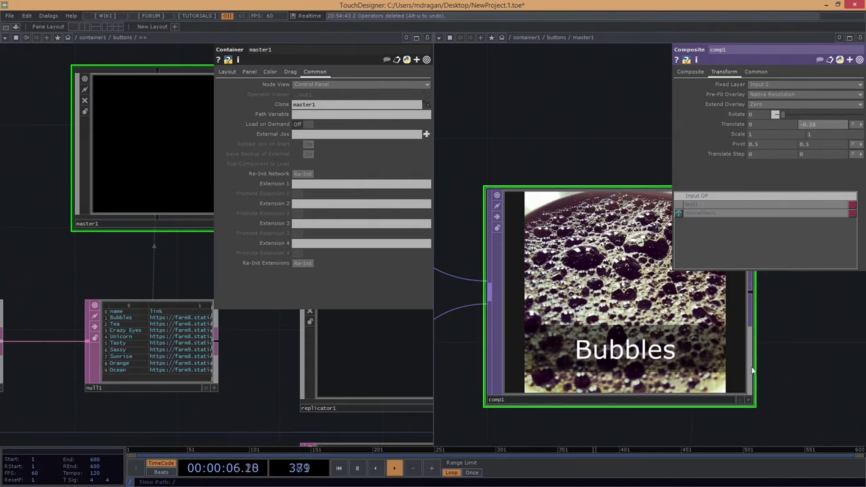
Shrink the text1 node to a flat strip and move comp1 up closer to its level.
{"action": "scroll", "coordinate": [596, 384], "scroll_direction": "down", "scroll_amount": 5}
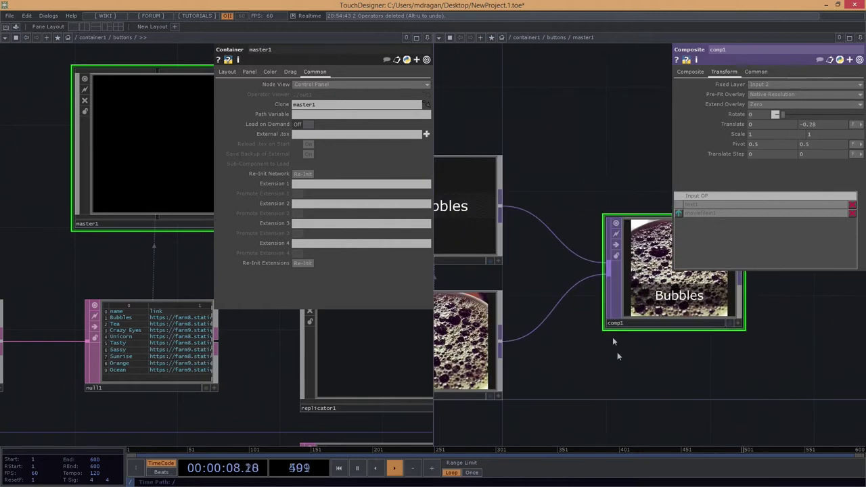
{"action": "scroll", "coordinate": [562, 279], "scroll_direction": "up", "scroll_amount": 2}
{"action": "left_click_drag", "start_coordinate": [595, 305], "coordinate": [572, 276]}
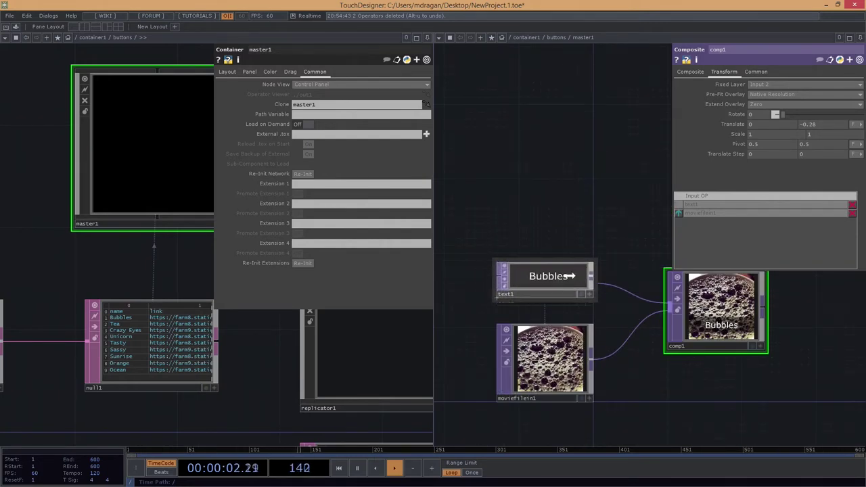
{"action": "scroll", "coordinate": [595, 379], "scroll_direction": "up", "scroll_amount": 4}
{"action": "scroll", "coordinate": [525, 334], "scroll_direction": "down", "scroll_amount": 2}
{"action": "left_click_drag", "start_coordinate": [776, 408], "coordinate": [730, 428]}
{"action": "left_click_drag", "start_coordinate": [715, 391], "coordinate": [657, 395]}
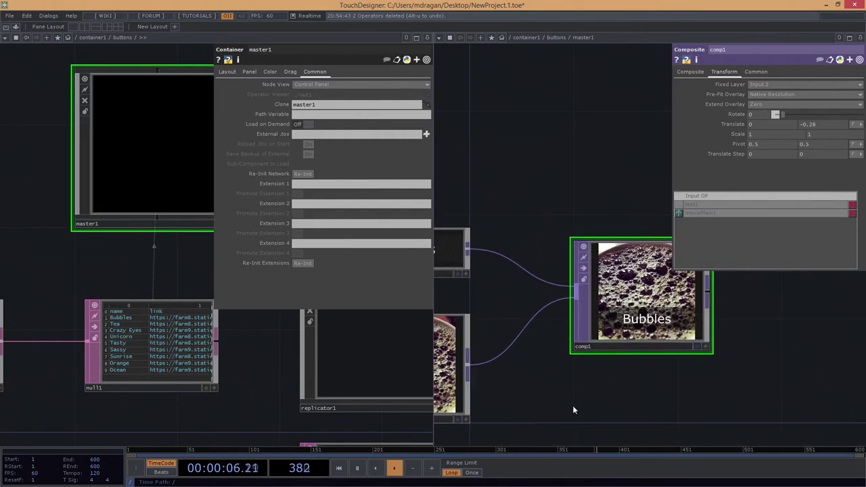
{"action": "left_click_drag", "start_coordinate": [572, 405], "coordinate": [608, 402]}
{"action": "left_click_drag", "start_coordinate": [640, 335], "coordinate": [629, 298]}
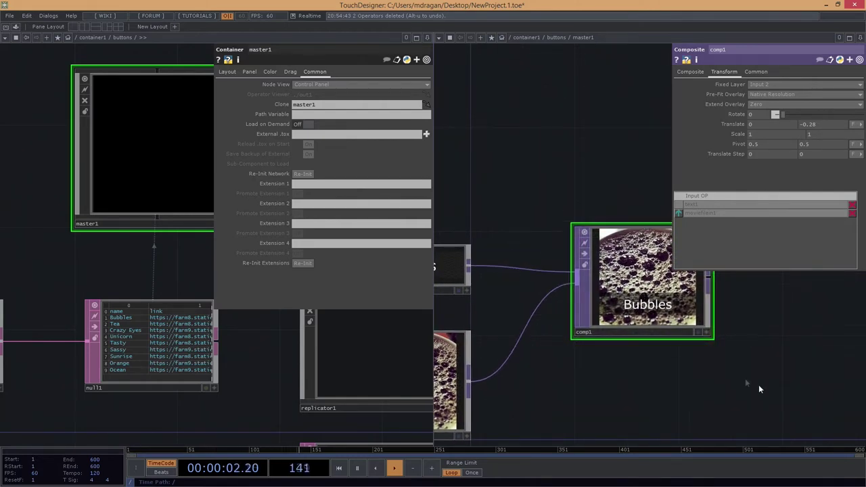
Examine the placement of the name strip over the picture in comp1's viewer.
{"action": "left_click_drag", "start_coordinate": [746, 383], "coordinate": [632, 367]}
{"action": "left_click_drag", "start_coordinate": [630, 397], "coordinate": [744, 425]}
{"action": "scroll", "coordinate": [656, 375], "scroll_direction": "down", "scroll_amount": 4}
{"action": "left_click_drag", "start_coordinate": [656, 395], "coordinate": [656, 408]}
{"action": "scroll", "coordinate": [649, 368], "scroll_direction": "up", "scroll_amount": 2}
{"action": "left_click_drag", "start_coordinate": [659, 346], "coordinate": [666, 340]}
{"action": "scroll", "coordinate": [670, 338], "scroll_direction": "up", "scroll_amount": 4}
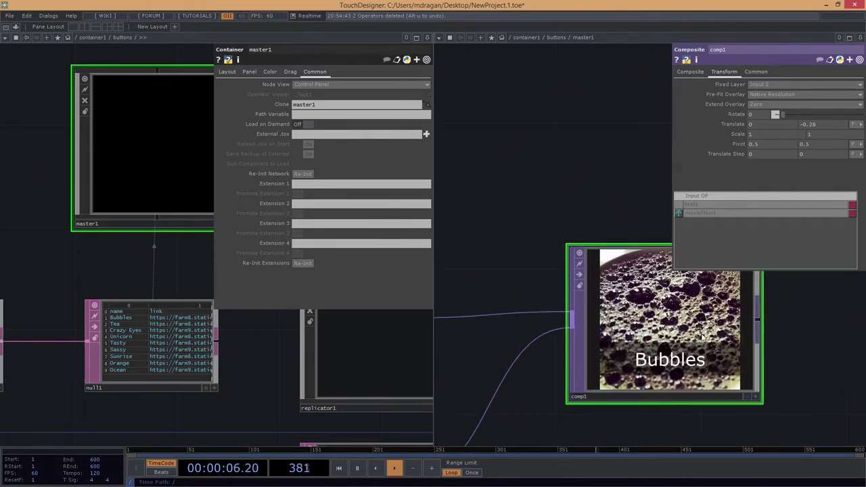
{"action": "scroll", "coordinate": [594, 369], "scroll_direction": "down", "scroll_amount": 1}
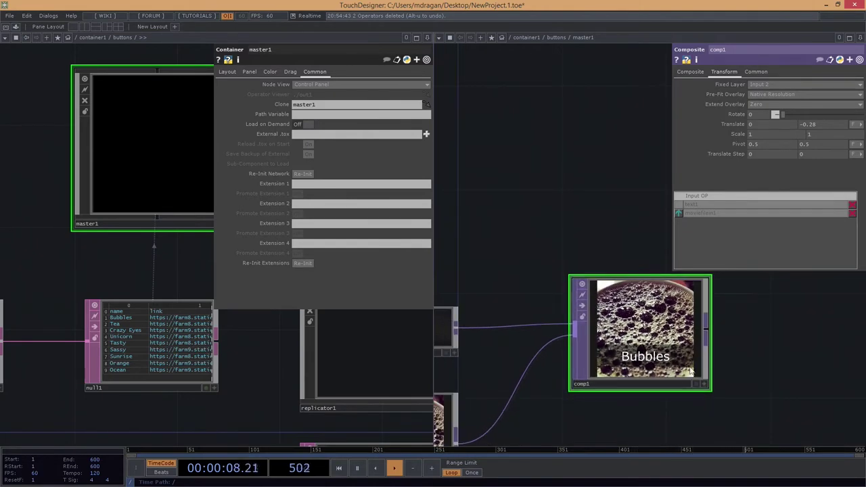
{"action": "scroll", "coordinate": [593, 322], "scroll_direction": "down", "scroll_amount": 4}
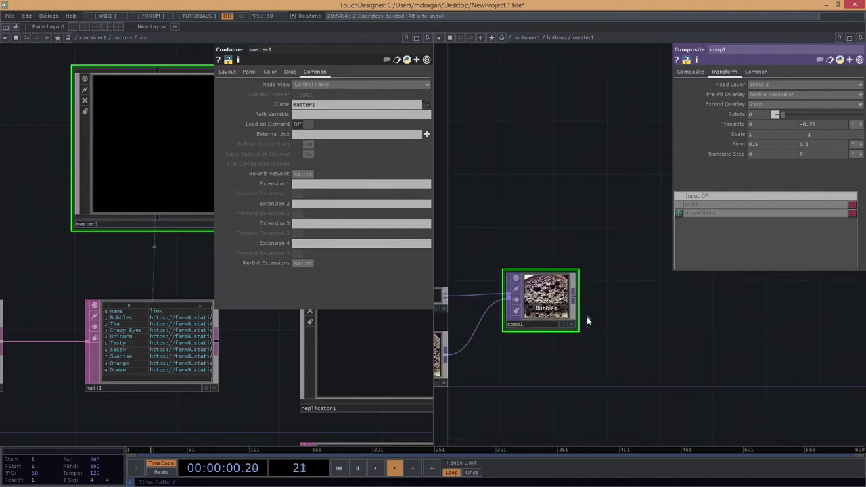
Add a Null TOP fed by comp1, place it beside comp1 and rename it bg.
{"action": "right_click", "coordinate": [572, 299]}
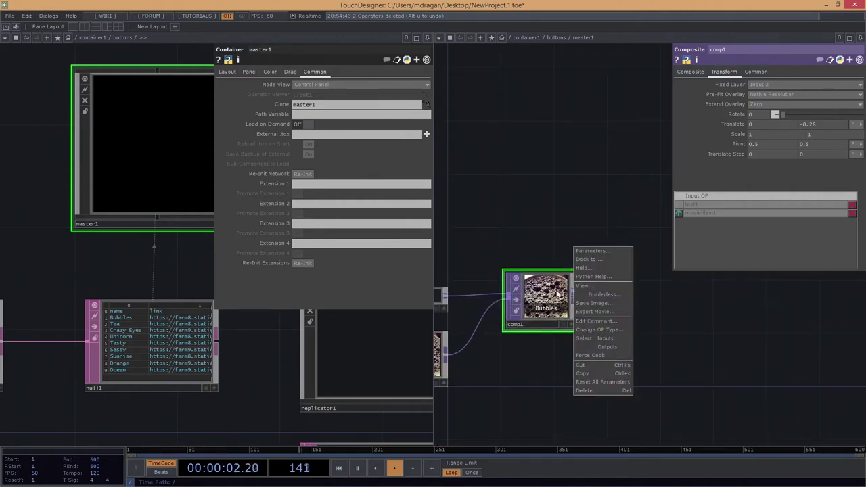
{"action": "left_click", "coordinate": [556, 290]}
{"action": "right_click", "coordinate": [575, 297]}
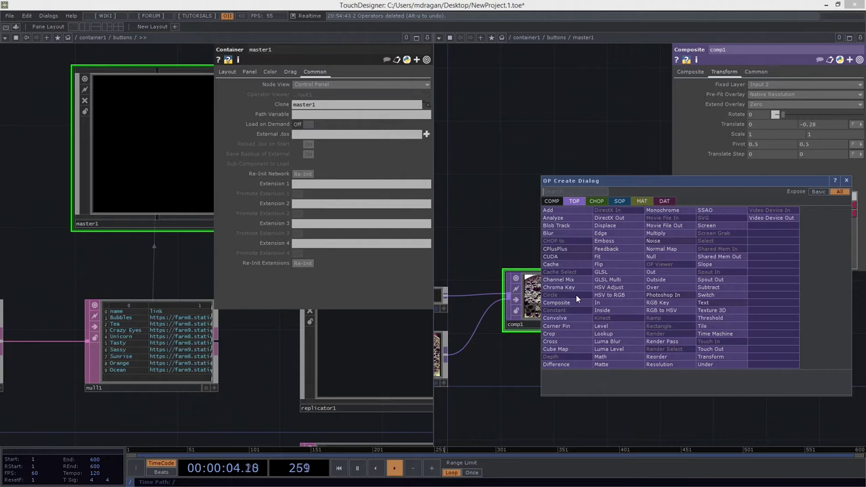
{"action": "left_click", "coordinate": [651, 257]}
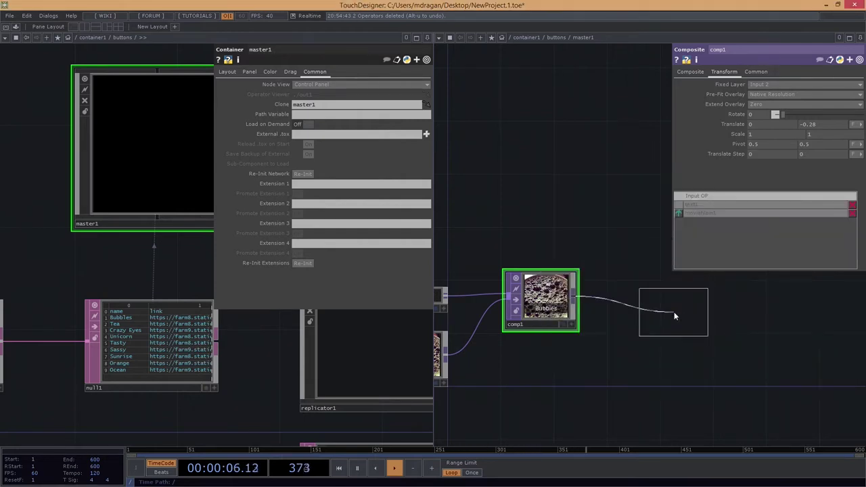
{"action": "left_click", "coordinate": [674, 316]}
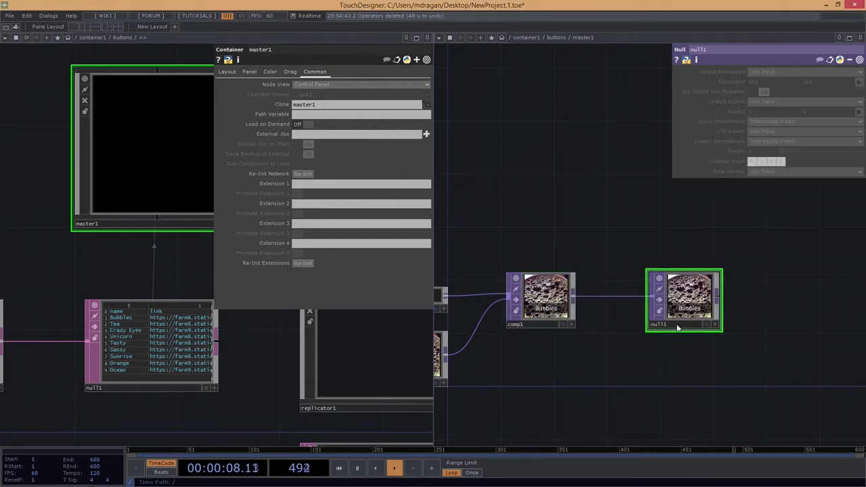
{"action": "left_click_drag", "start_coordinate": [677, 327], "coordinate": [629, 327]}
{"action": "type", "text": "bg"}
{"action": "key", "text": "Return"}
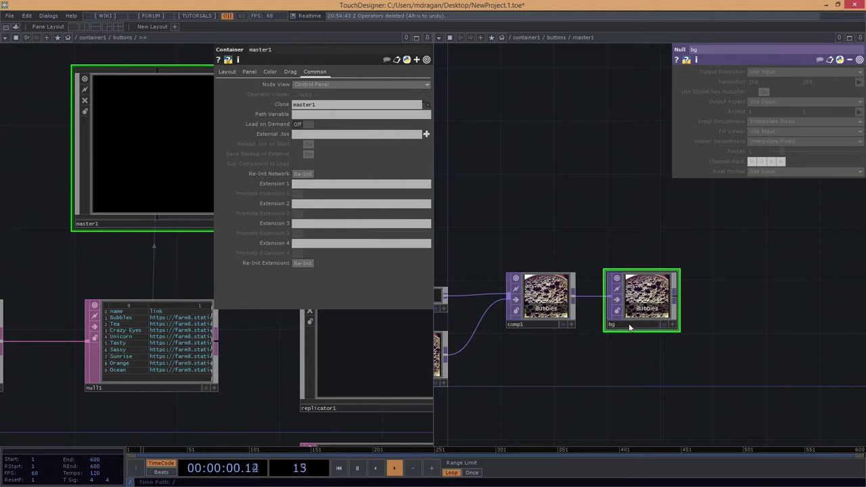
Move the bg node farther away from comp1 to leave free space between them.
{"action": "left_click_drag", "start_coordinate": [721, 366], "coordinate": [669, 384]}
{"action": "left_click_drag", "start_coordinate": [595, 332], "coordinate": [794, 330]}
{"action": "left_click", "coordinate": [797, 323]}
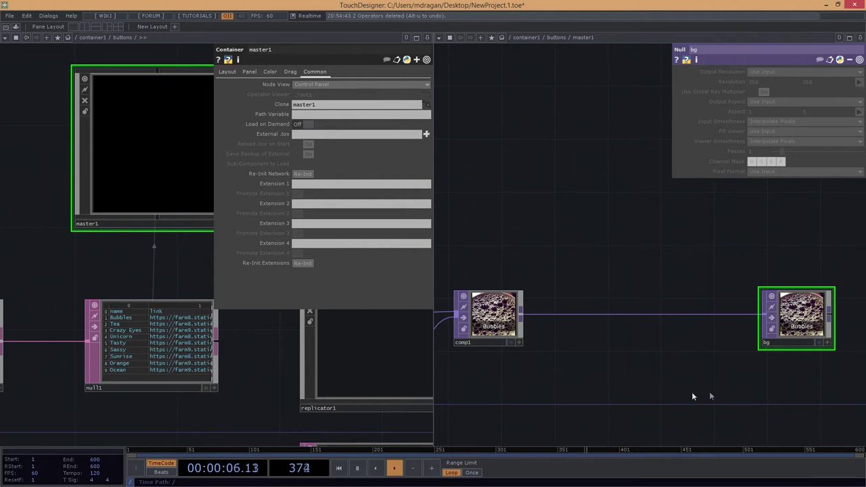
{"action": "left_click_drag", "start_coordinate": [555, 368], "coordinate": [622, 335]}
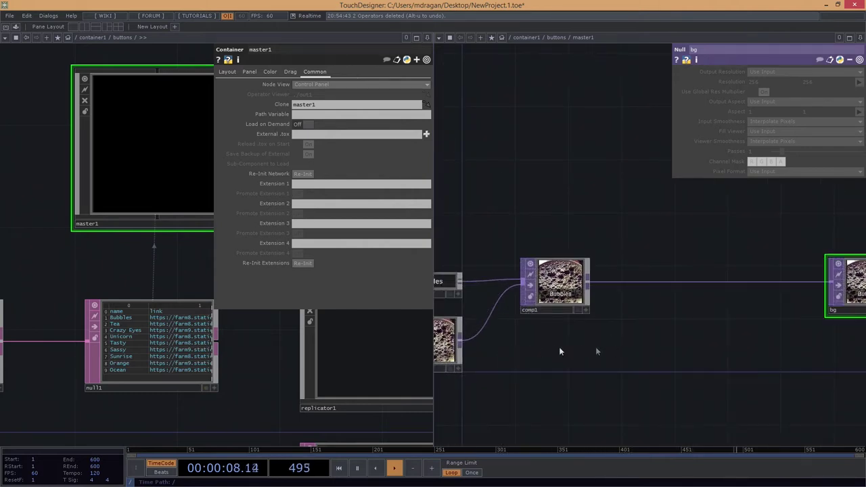
{"action": "right_click", "coordinate": [460, 342]}
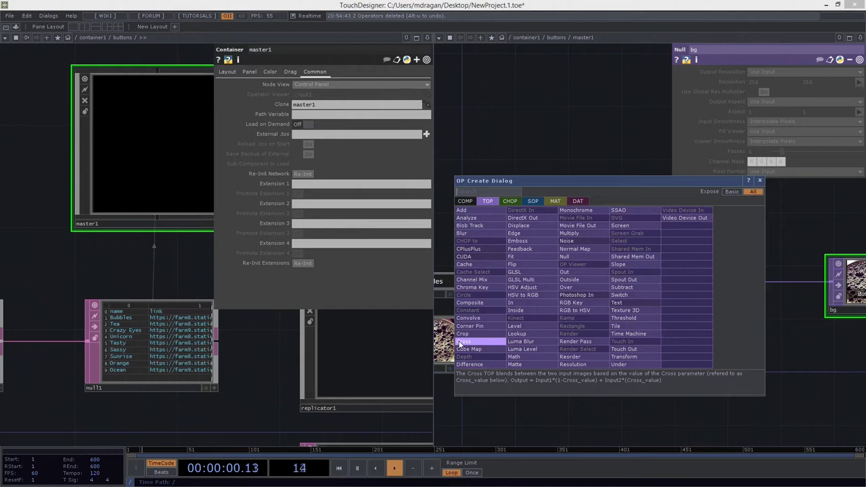
{"action": "type", "text": "null"}
{"action": "key", "text": "BackSpace"}
{"action": "key", "text": "BackSpace"}
{"action": "type", "text": "ul"}
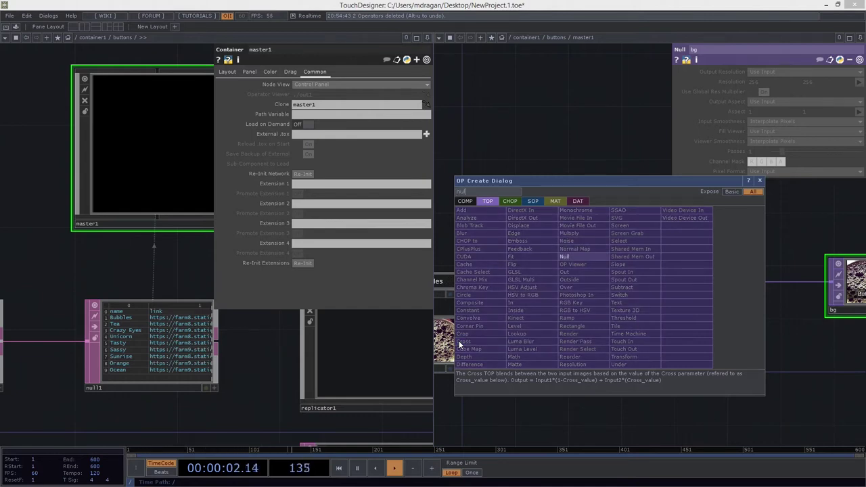
{"action": "left_click", "coordinate": [582, 257]}
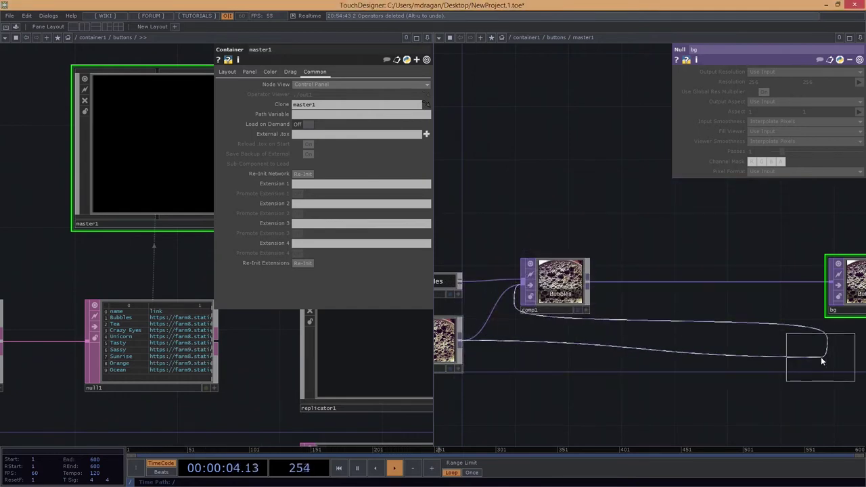
{"action": "key", "text": "Escape"}
{"action": "right_click", "coordinate": [463, 340]}
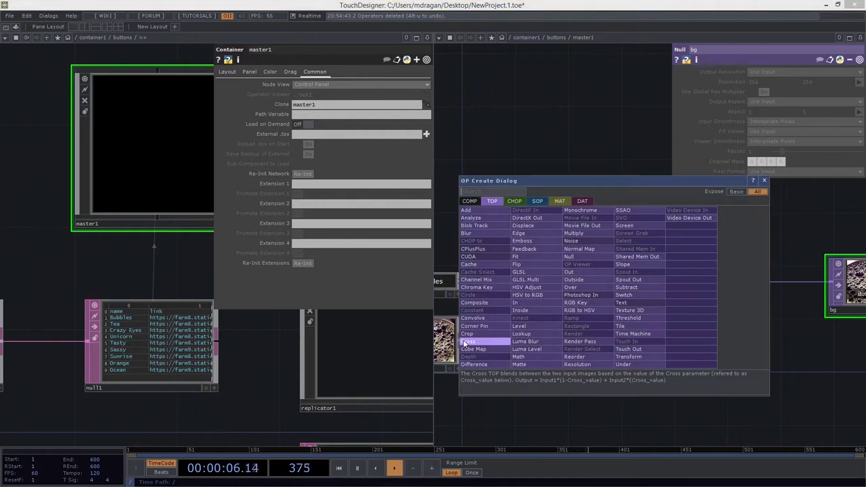
{"action": "type", "text": "nul"}
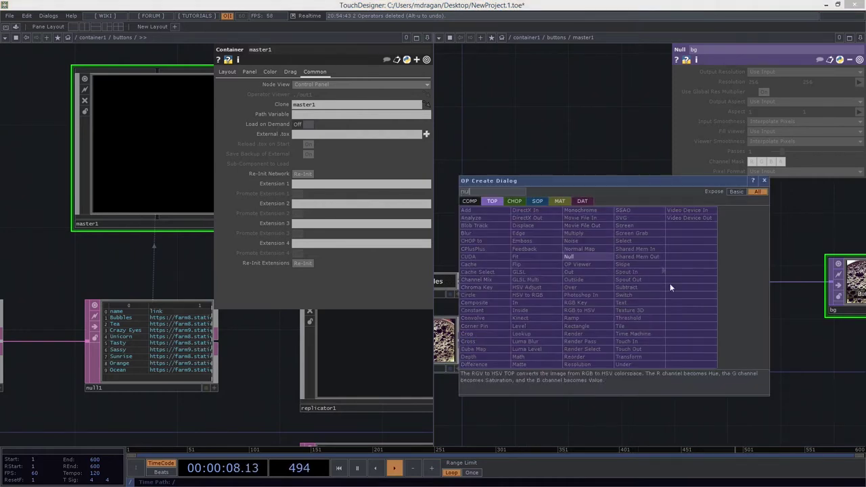
{"action": "left_click", "coordinate": [574, 257]}
{"action": "left_click", "coordinate": [555, 283]}
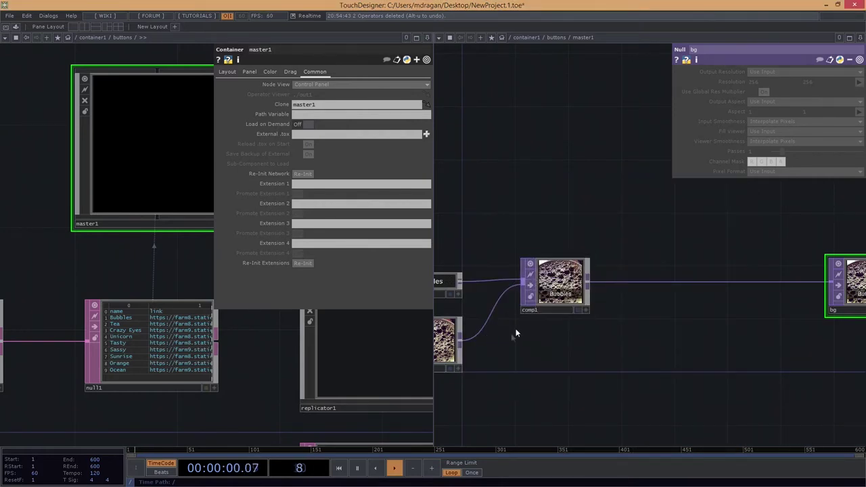
Add a Null TOP fed by moviefilein1 and place it directly below bg, aligned with it.
{"action": "right_click", "coordinate": [463, 345]}
{"action": "type", "text": "nul"}
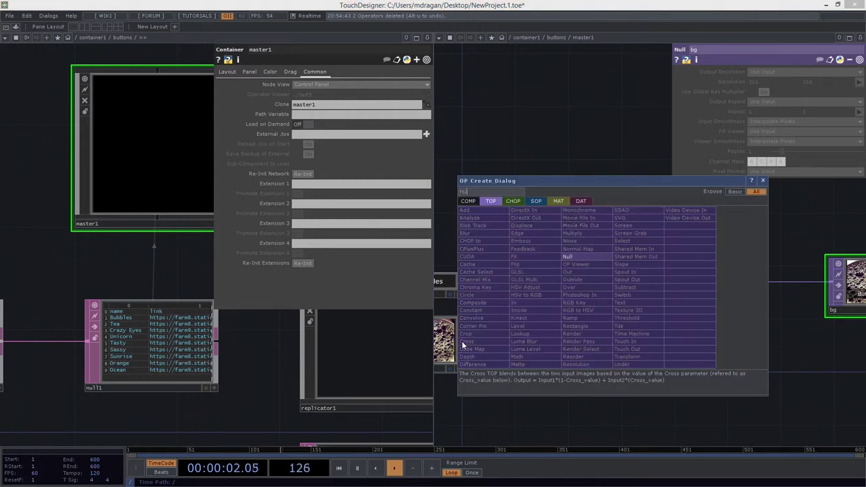
{"action": "left_click", "coordinate": [576, 257]}
{"action": "left_click", "coordinate": [820, 350]}
{"action": "left_click_drag", "start_coordinate": [862, 331], "coordinate": [741, 315]}
{"action": "left_click_drag", "start_coordinate": [684, 329], "coordinate": [727, 329]}
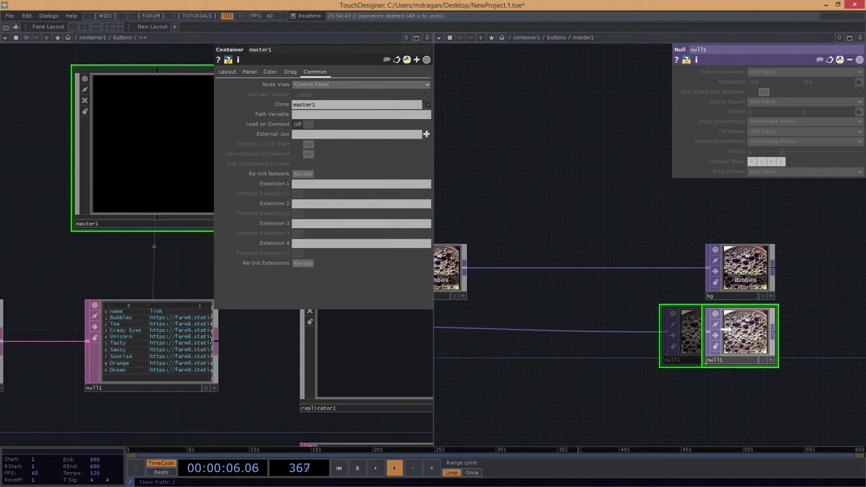
Rename the new Null TOP below bg as disp.
{"action": "left_click_drag", "start_coordinate": [653, 294], "coordinate": [686, 304]}
{"action": "middle_click_drag", "start_coordinate": [688, 312], "coordinate": [680, 322]}
{"action": "scroll", "coordinate": [738, 349], "scroll_direction": "up", "scroll_amount": 2}
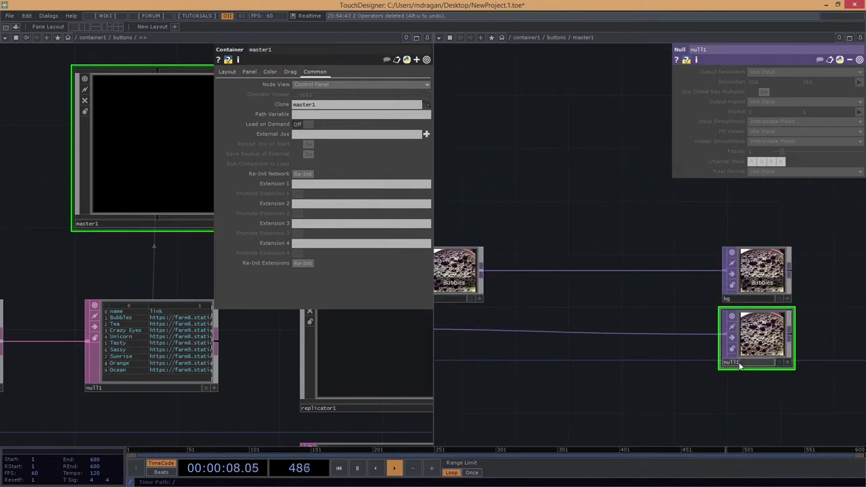
{"action": "type", "text": "disp"}
{"action": "key", "text": "Return"}
Move the row of text1, comp1 and bg higher to leave more space above moviefilein1 and disp.
{"action": "left_click_drag", "start_coordinate": [635, 303], "coordinate": [696, 321]}
{"action": "middle_click_drag", "start_coordinate": [696, 320], "coordinate": [688, 326]}
{"action": "left_click_drag", "start_coordinate": [446, 241], "coordinate": [790, 314]}
{"action": "left_click_drag", "start_coordinate": [789, 314], "coordinate": [789, 295]}
{"action": "left_click_drag", "start_coordinate": [784, 348], "coordinate": [785, 346]}
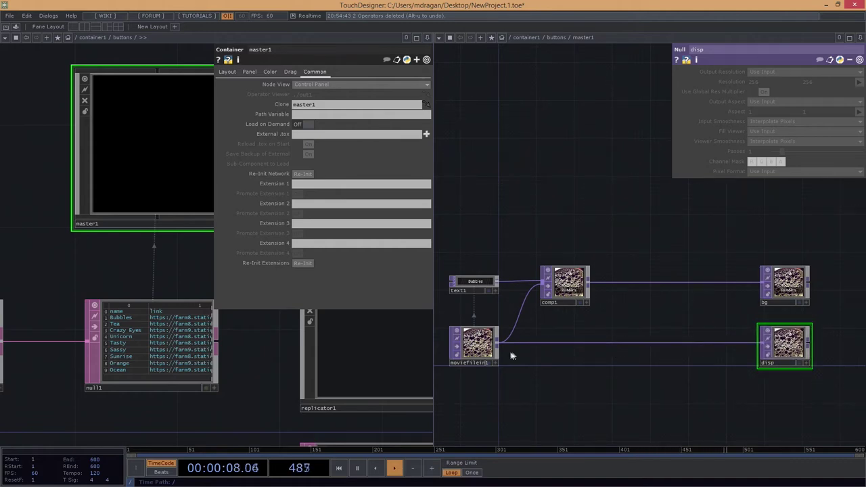
Examine how comp1 feeds the bg output and moviefilein1 feeds the disp output.
{"action": "scroll", "coordinate": [695, 301], "scroll_direction": "up", "scroll_amount": 1}
{"action": "scroll", "coordinate": [691, 306], "scroll_direction": "down", "scroll_amount": 3}
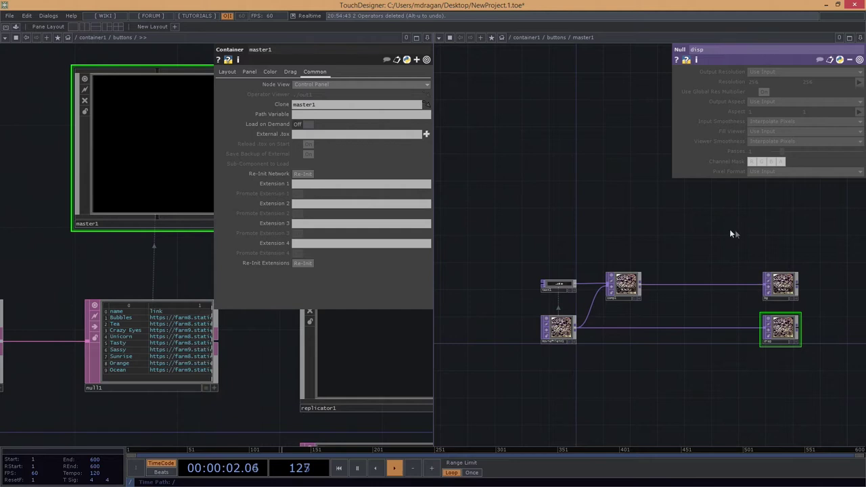
{"action": "scroll", "coordinate": [629, 299], "scroll_direction": "up", "scroll_amount": 2}
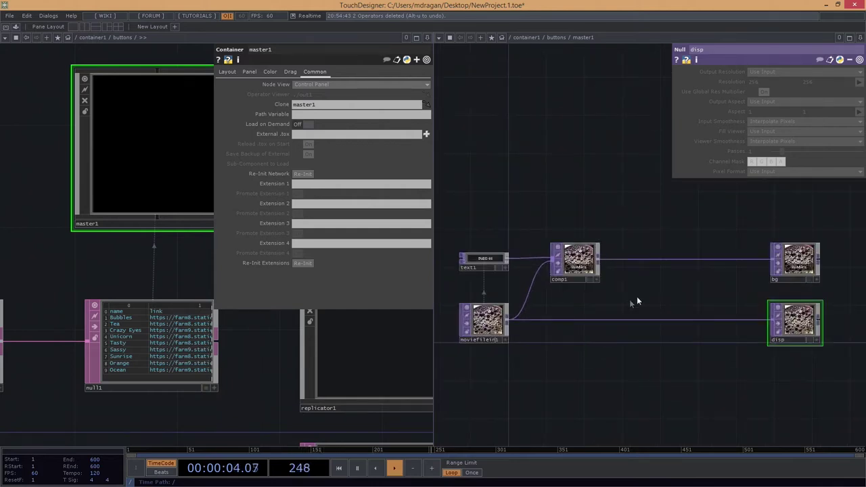
{"action": "left_click_drag", "start_coordinate": [760, 298], "coordinate": [682, 297]}
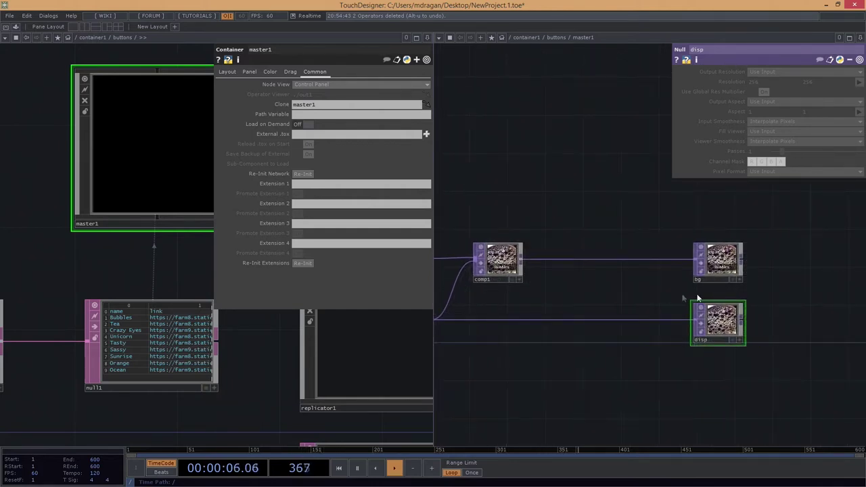
{"action": "scroll", "coordinate": [722, 289], "scroll_direction": "up", "scroll_amount": 1}
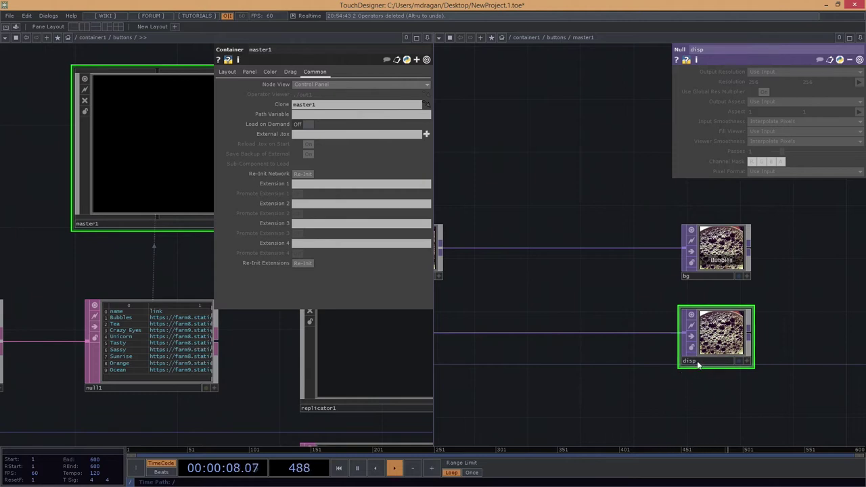
{"action": "left_click_drag", "start_coordinate": [535, 307], "coordinate": [680, 308]}
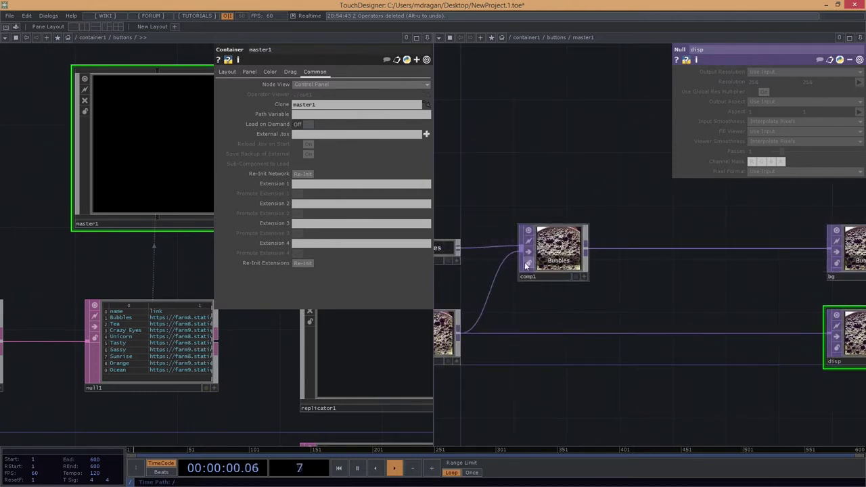
{"action": "left_click_drag", "start_coordinate": [544, 300], "coordinate": [597, 303]}
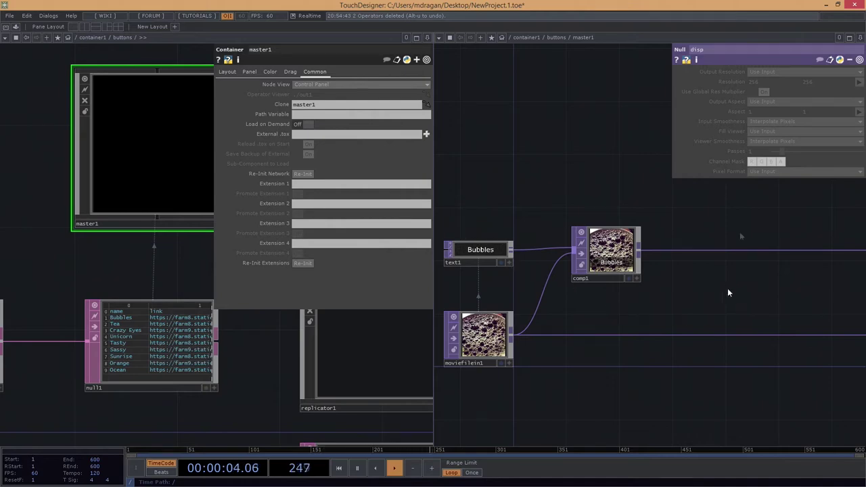
Close the second network pane and set master1's Background TOP to ./bg.
{"action": "left_click", "coordinate": [861, 39]}
{"action": "left_click", "coordinate": [799, 102]}
{"action": "left_click_drag", "start_coordinate": [460, 161], "coordinate": [555, 137]}
{"action": "scroll", "coordinate": [551, 132], "scroll_direction": "down", "scroll_amount": 5}
{"action": "scroll", "coordinate": [443, 124], "scroll_direction": "up", "scroll_amount": 5}
{"action": "left_click_drag", "start_coordinate": [502, 132], "coordinate": [518, 174]}
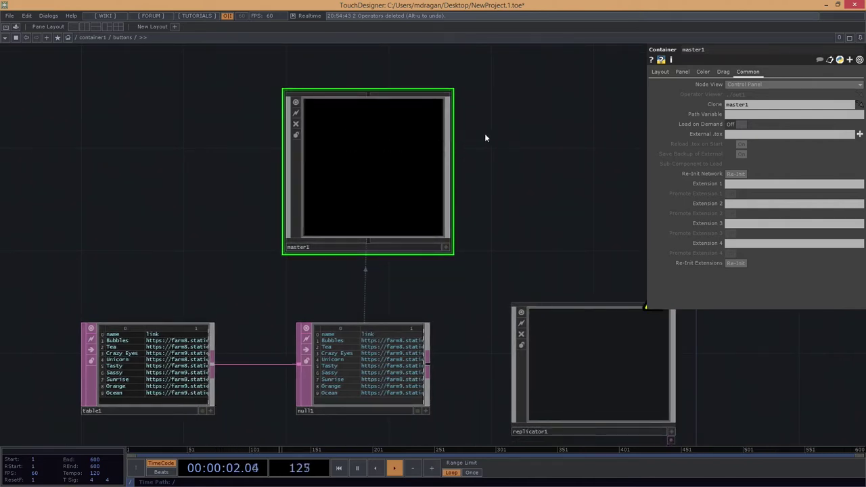
{"action": "left_click", "coordinate": [685, 74]}
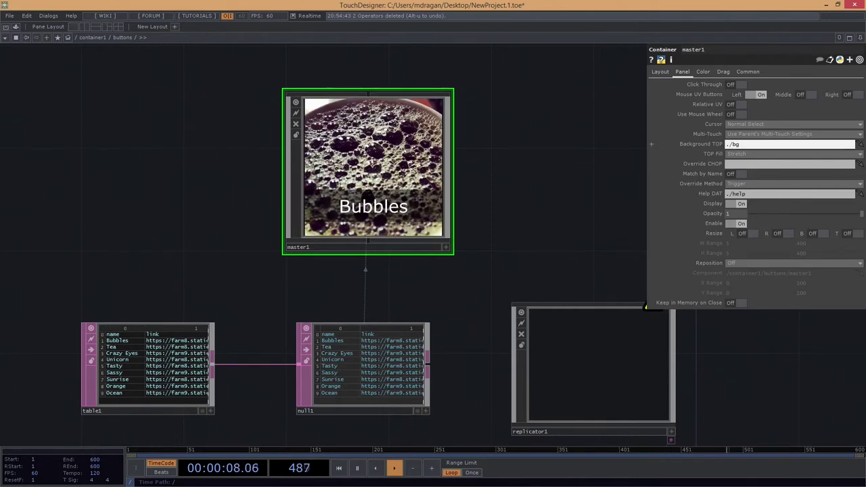
{"action": "left_click_drag", "start_coordinate": [398, 185], "coordinate": [390, 184]}
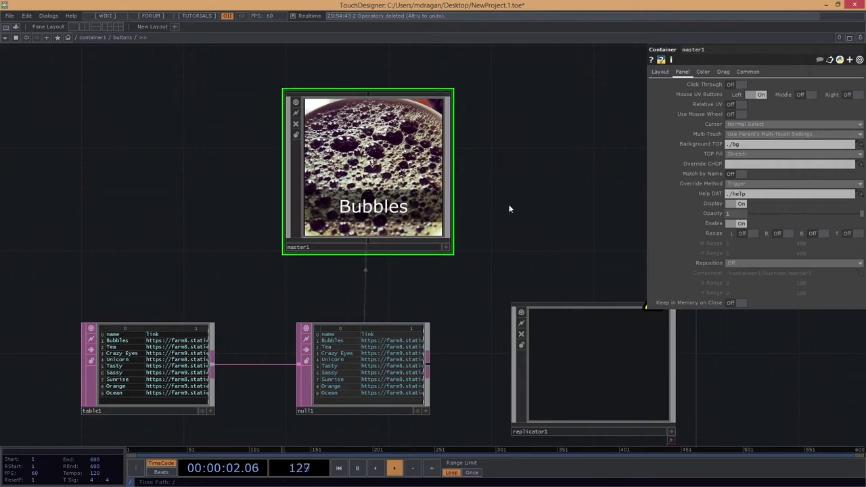
Turn off the Display parameter of master1.
{"action": "left_click_drag", "start_coordinate": [571, 227], "coordinate": [611, 248]}
{"action": "scroll", "coordinate": [507, 250], "scroll_direction": "down", "scroll_amount": 3}
{"action": "left_click_drag", "start_coordinate": [508, 245], "coordinate": [495, 196]}
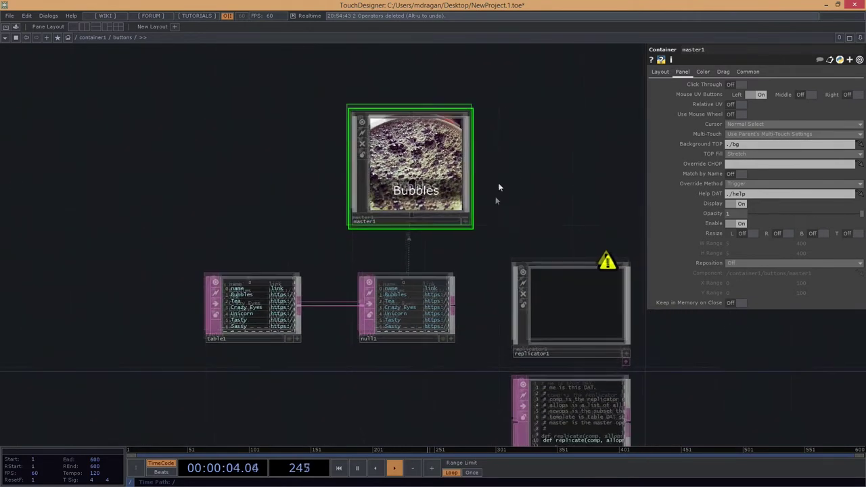
{"action": "scroll", "coordinate": [512, 254], "scroll_direction": "up", "scroll_amount": 3}
{"action": "left_click", "coordinate": [738, 204]}
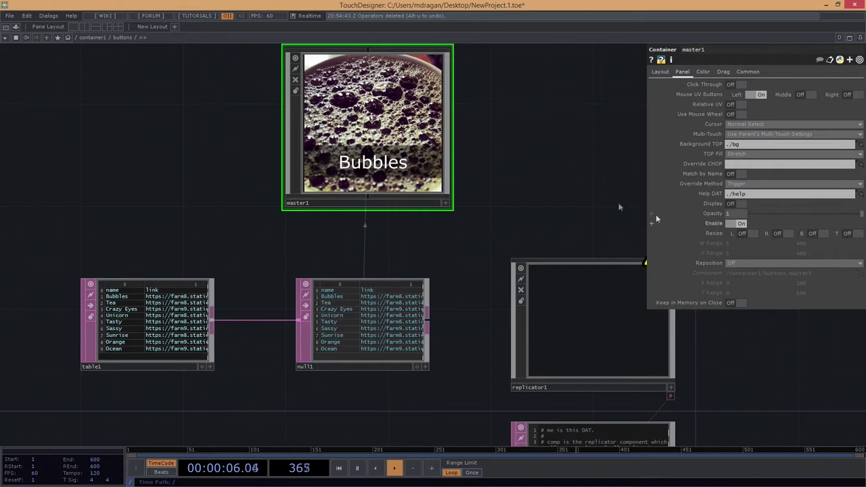
Assign master1 as replicator1's Master Operator and null1 as its Template DAT Table.
{"action": "left_click_drag", "start_coordinate": [536, 187], "coordinate": [395, 153]}
{"action": "scroll", "coordinate": [541, 191], "scroll_direction": "down", "scroll_amount": 3}
{"action": "left_click_drag", "start_coordinate": [511, 198], "coordinate": [377, 210]}
{"action": "scroll", "coordinate": [458, 263], "scroll_direction": "down", "scroll_amount": 4}
{"action": "scroll", "coordinate": [377, 210], "scroll_direction": "up", "scroll_amount": 3}
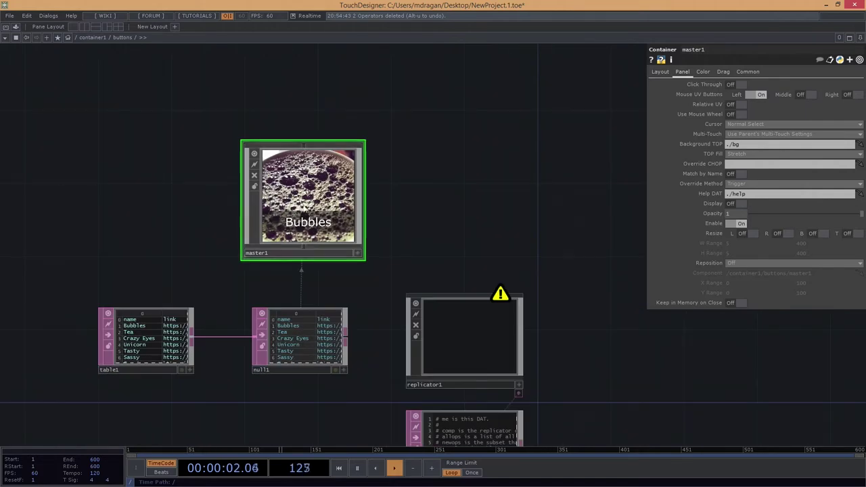
{"action": "mouse_move", "coordinate": [434, 319]}
{"action": "left_mouse_down"}
{"action": "mouse_move", "coordinate": [441, 326]}
{"action": "mouse_move", "coordinate": [444, 313]}
{"action": "left_mouse_up"}
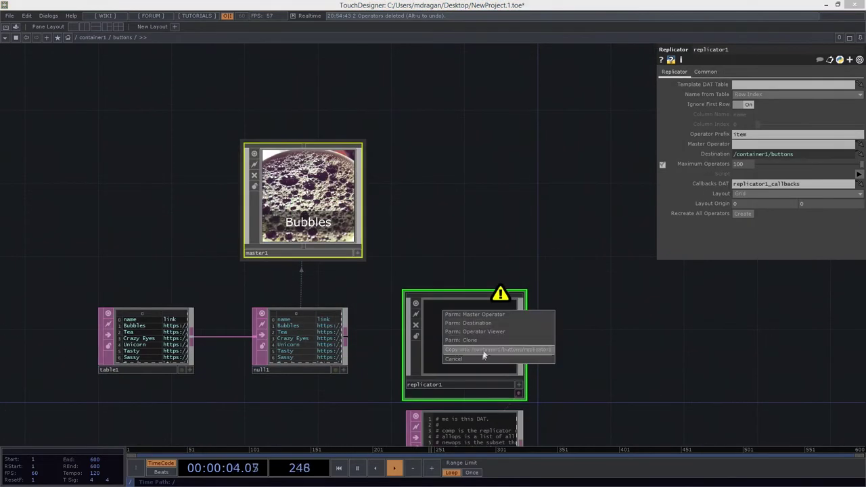
{"action": "left_click", "coordinate": [506, 314]}
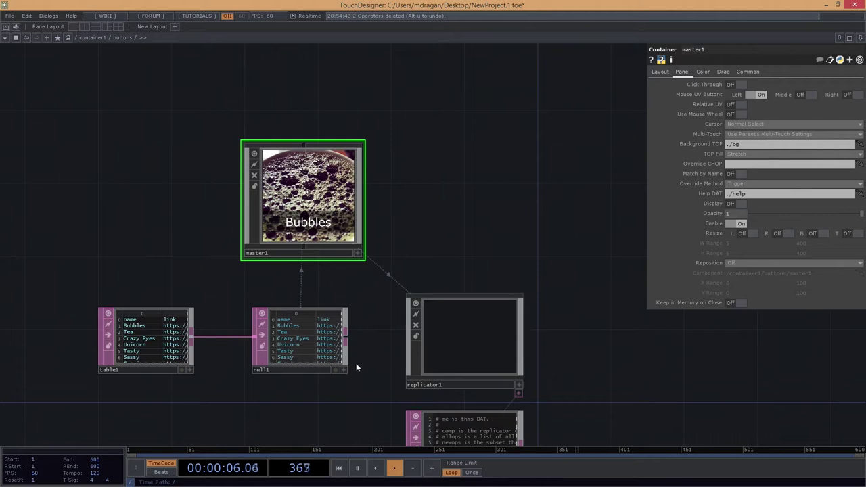
{"action": "left_click_drag", "start_coordinate": [290, 345], "coordinate": [468, 352]}
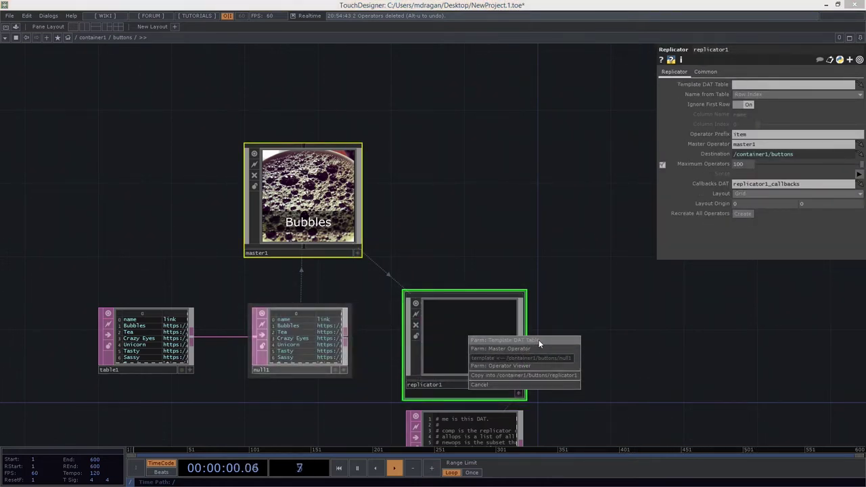
{"action": "left_click", "coordinate": [540, 340]}
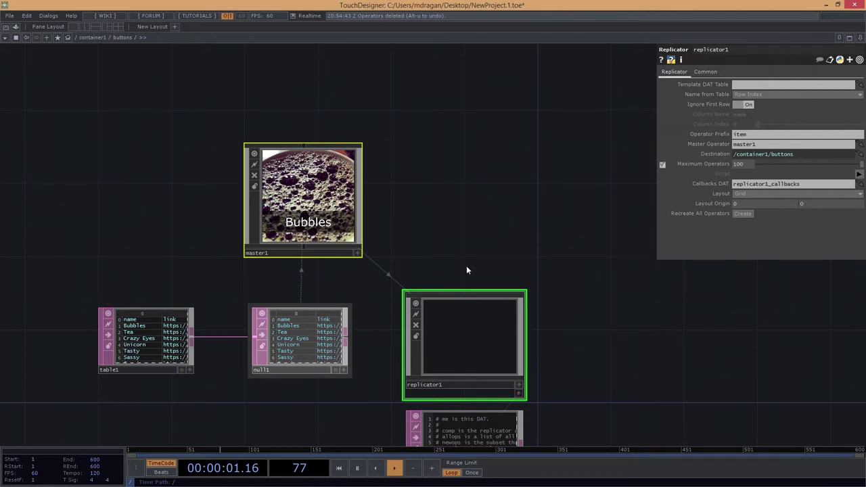
Select master1, table1, null1, replicator1 and its callbacks and move them farther away from the replicated items.
{"action": "scroll", "coordinate": [466, 266], "scroll_direction": "down", "scroll_amount": 6}
{"action": "left_click_drag", "start_coordinate": [463, 291], "coordinate": [436, 179]}
{"action": "scroll", "coordinate": [437, 177], "scroll_direction": "up", "scroll_amount": 3}
{"action": "right_click_drag", "start_coordinate": [194, 81], "coordinate": [397, 283]}
{"action": "left_click_drag", "start_coordinate": [391, 171], "coordinate": [352, 170]}
{"action": "left_click_drag", "start_coordinate": [489, 161], "coordinate": [469, 150]}
Examine the replicated items item1 to item9 and the viewer of their parent buttons container.
{"action": "scroll", "coordinate": [531, 241], "scroll_direction": "up", "scroll_amount": 3}
{"action": "left_click_drag", "start_coordinate": [517, 244], "coordinate": [407, 154]}
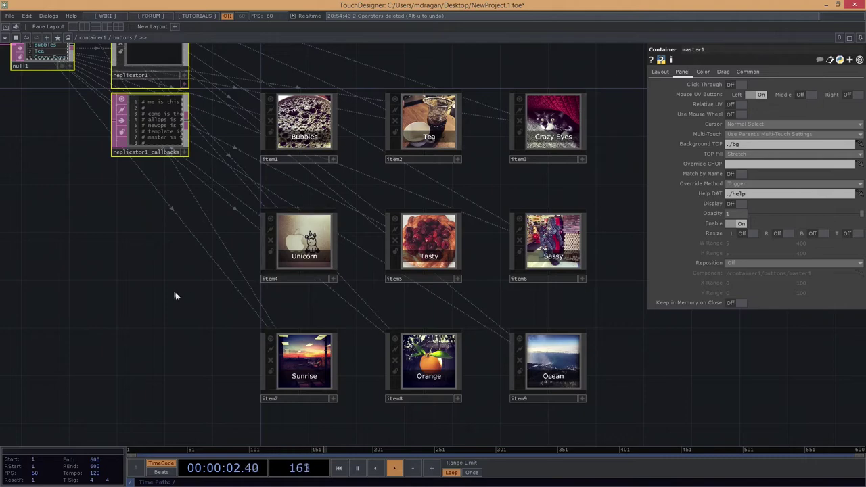
{"action": "left_click_drag", "start_coordinate": [131, 277], "coordinate": [289, 140]}
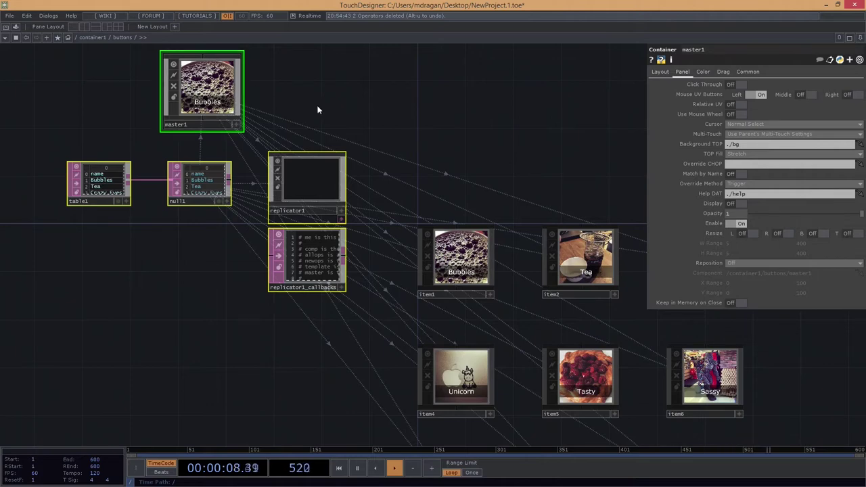
{"action": "scroll", "coordinate": [371, 190], "scroll_direction": "down", "scroll_amount": 5}
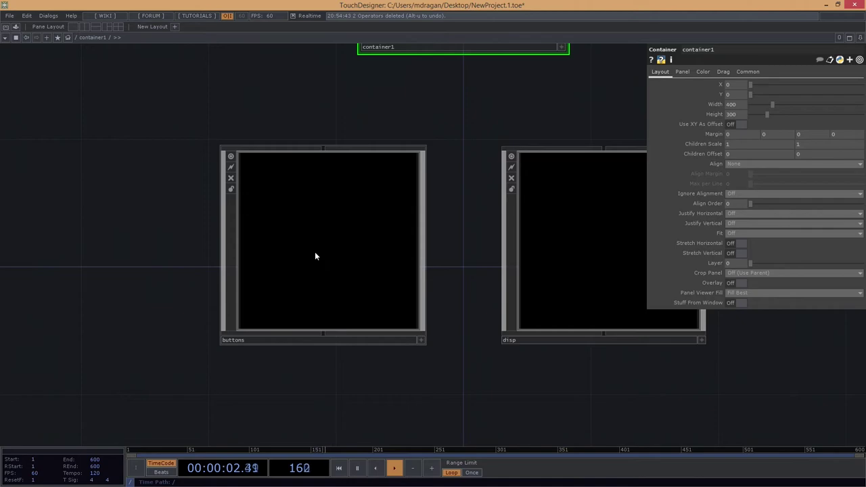
{"action": "scroll", "coordinate": [314, 256], "scroll_direction": "up", "scroll_amount": 6}
{"action": "left_click", "coordinate": [429, 153]}
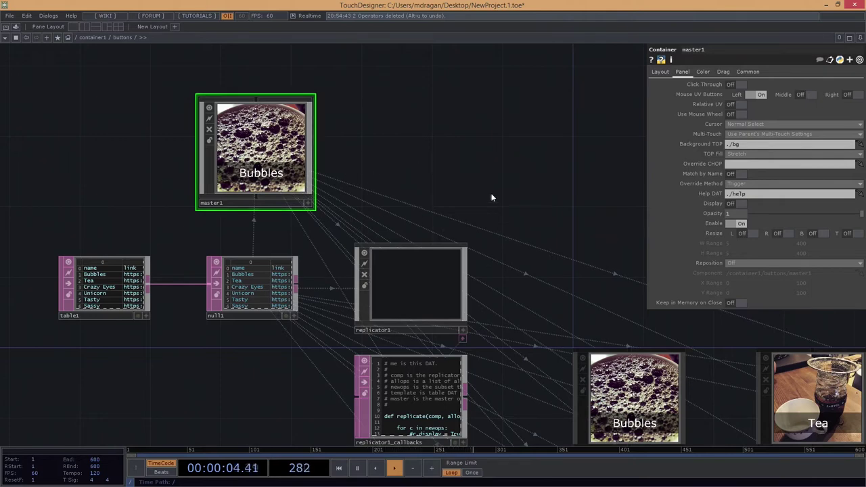
{"action": "left_click_drag", "start_coordinate": [549, 276], "coordinate": [404, 240]}
{"action": "left_click_drag", "start_coordinate": [335, 256], "coordinate": [140, 129]}
{"action": "scroll", "coordinate": [140, 132], "scroll_direction": "down", "scroll_amount": 3}
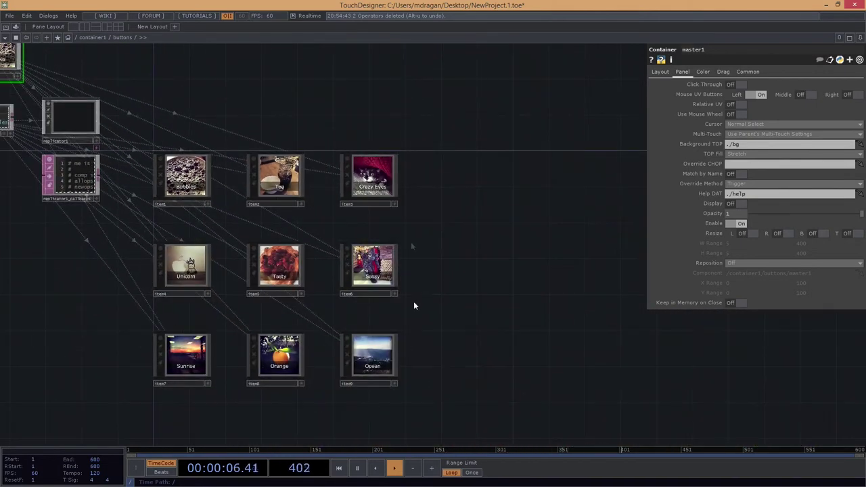
Uncomment the line c.par.display = 1 in the replicator1_callbacks script.
{"action": "left_click_drag", "start_coordinate": [235, 106], "coordinate": [480, 163]}
{"action": "scroll", "coordinate": [399, 190], "scroll_direction": "up", "scroll_amount": 4}
{"action": "scroll", "coordinate": [327, 272], "scroll_direction": "up", "scroll_amount": 2}
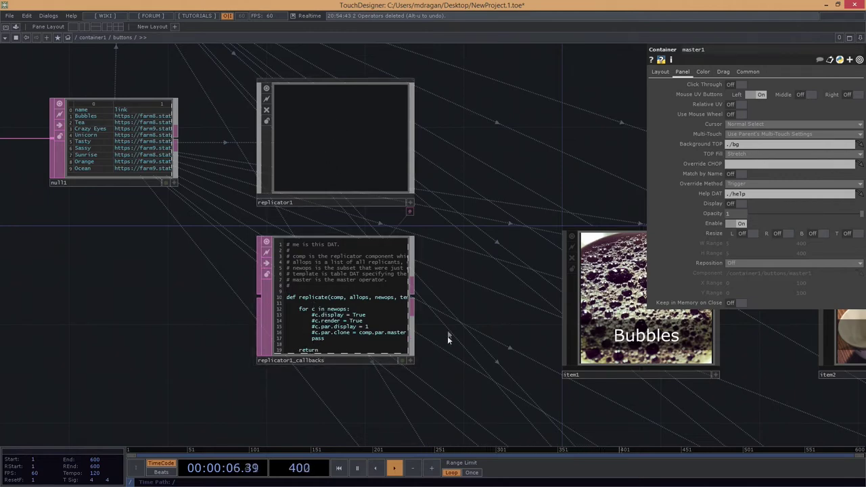
{"action": "left_click", "coordinate": [324, 331]}
{"action": "scroll", "coordinate": [308, 325], "scroll_direction": "up", "scroll_amount": 3}
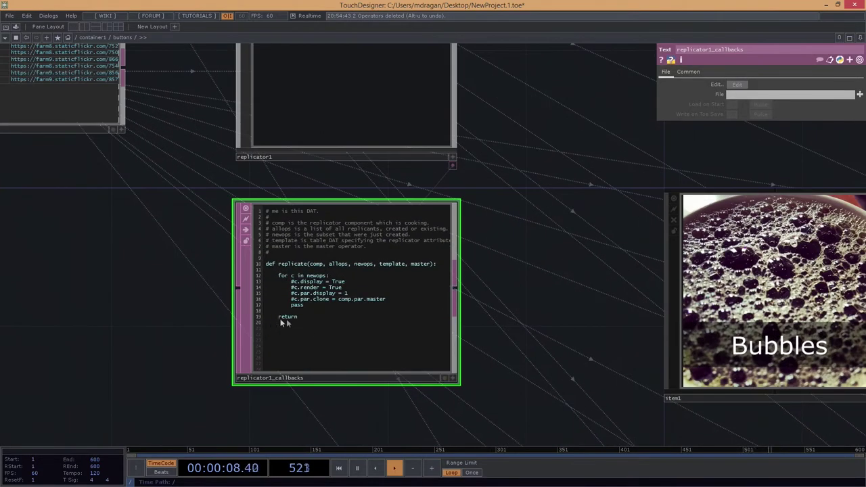
{"action": "left_click", "coordinate": [453, 378]}
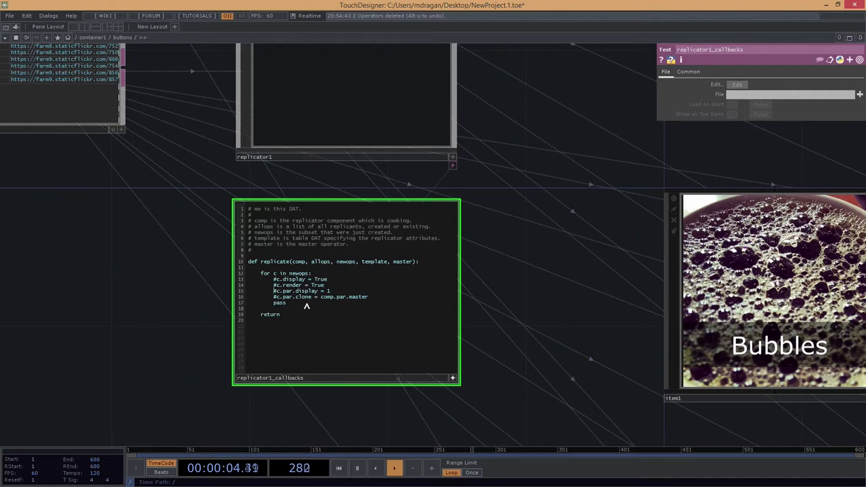
{"action": "key", "text": "Delete"}
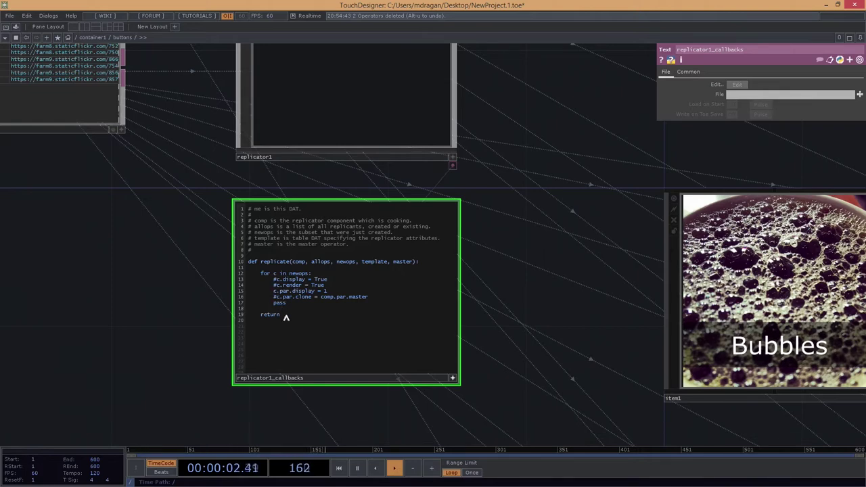
{"action": "left_click", "coordinate": [452, 379]}
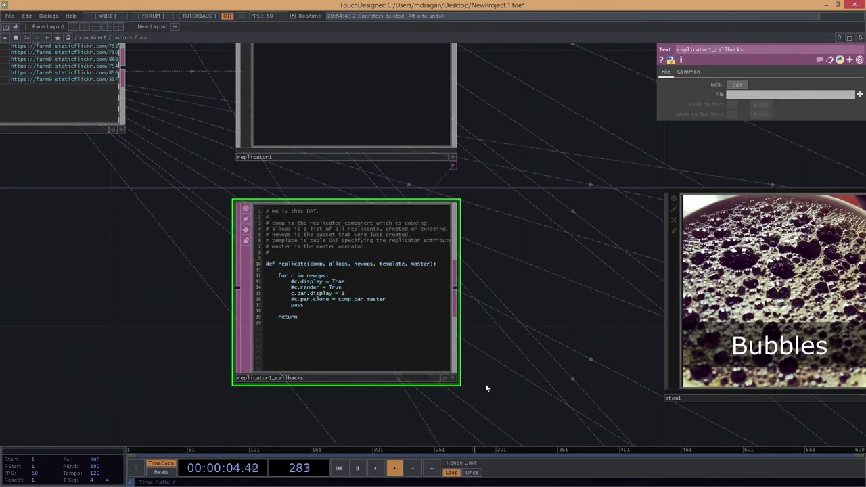
Examine the enlarged replicate function in replicator1_callbacks, including its loop over newops.
{"action": "scroll", "coordinate": [486, 388], "scroll_direction": "down", "scroll_amount": 3}
{"action": "scroll", "coordinate": [406, 338], "scroll_direction": "up", "scroll_amount": 3}
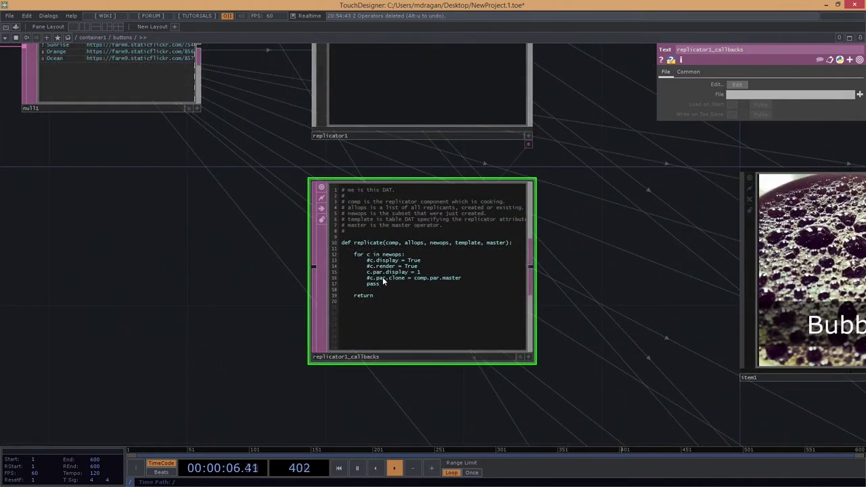
{"action": "scroll", "coordinate": [395, 281], "scroll_direction": "up", "scroll_amount": 3}
{"action": "left_click_drag", "start_coordinate": [167, 224], "coordinate": [127, 214]}
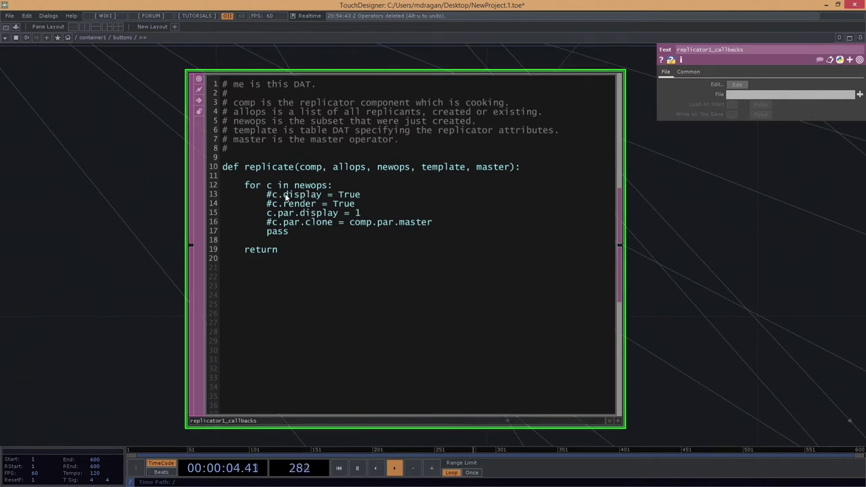
Select master1 and expand its Display panel parameter to reveal the parameter's scripting name.
{"action": "scroll", "coordinate": [285, 197], "scroll_direction": "down", "scroll_amount": 2}
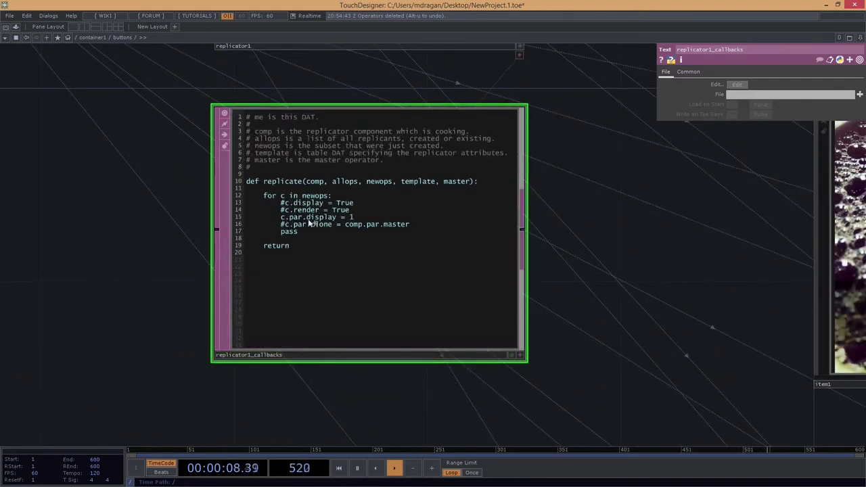
{"action": "left_click_drag", "start_coordinate": [551, 170], "coordinate": [557, 356]}
{"action": "scroll", "coordinate": [533, 120], "scroll_direction": "down", "scroll_amount": 6}
{"action": "left_click_drag", "start_coordinate": [585, 201], "coordinate": [641, 398]}
{"action": "left_click", "coordinate": [439, 218]}
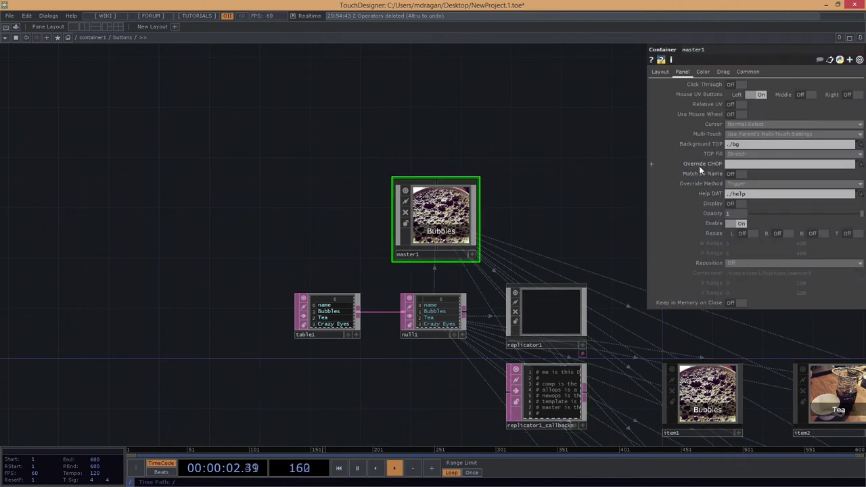
{"action": "left_click", "coordinate": [710, 203]}
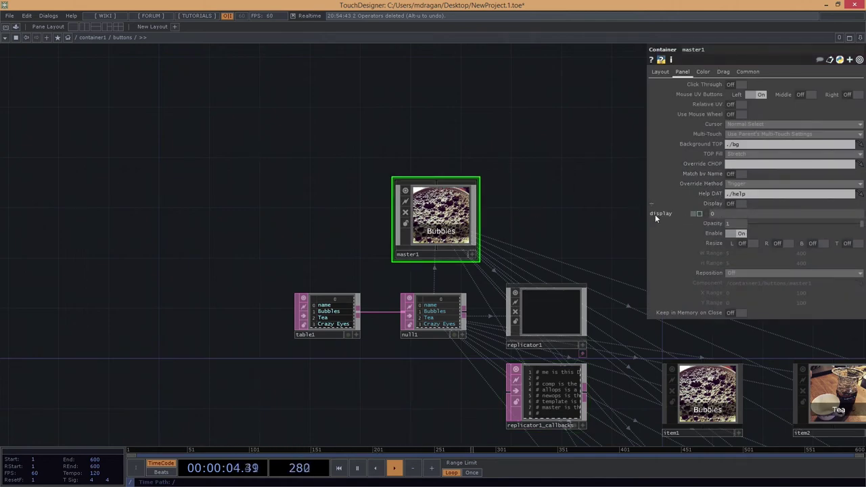
Compare the c.par.display = 1 line in replicator1_callbacks with the Display parameter of the replicated item1.
{"action": "scroll", "coordinate": [467, 406], "scroll_direction": "up", "scroll_amount": 5}
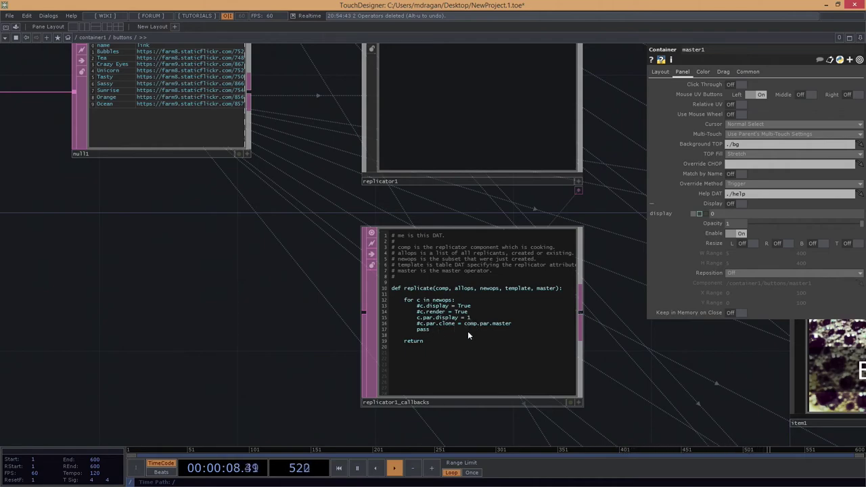
{"action": "scroll", "coordinate": [468, 331], "scroll_direction": "down", "scroll_amount": 5}
{"action": "left_click_drag", "start_coordinate": [507, 112], "coordinate": [419, 120]}
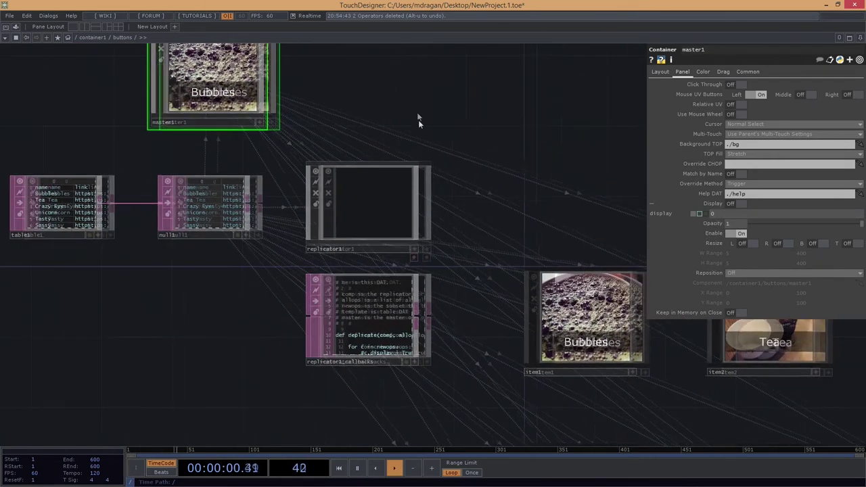
{"action": "scroll", "coordinate": [365, 318], "scroll_direction": "up", "scroll_amount": 5}
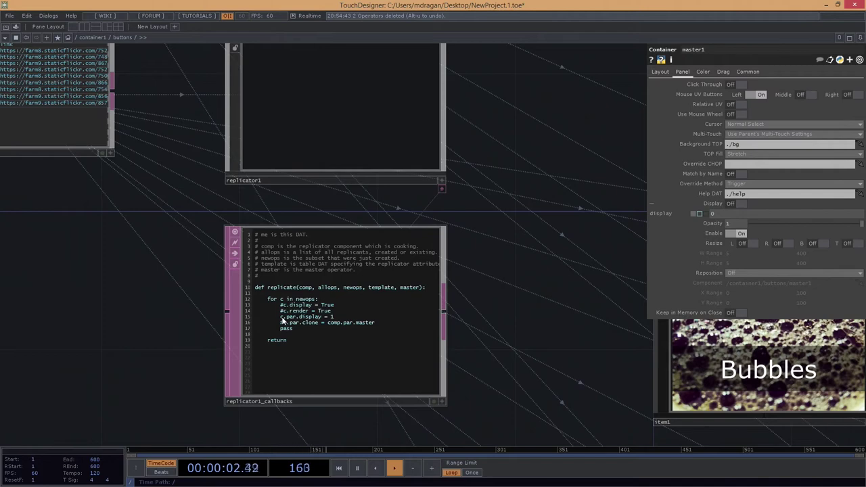
{"action": "scroll", "coordinate": [325, 322], "scroll_direction": "down", "scroll_amount": 5}
{"action": "left_click_drag", "start_coordinate": [483, 237], "coordinate": [355, 201]}
{"action": "left_click", "coordinate": [395, 276]}
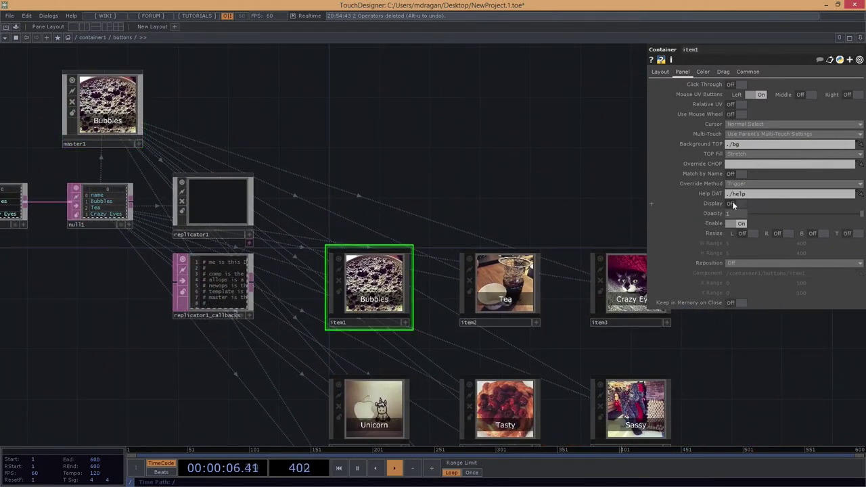
{"action": "left_click_drag", "start_coordinate": [287, 380], "coordinate": [380, 301]}
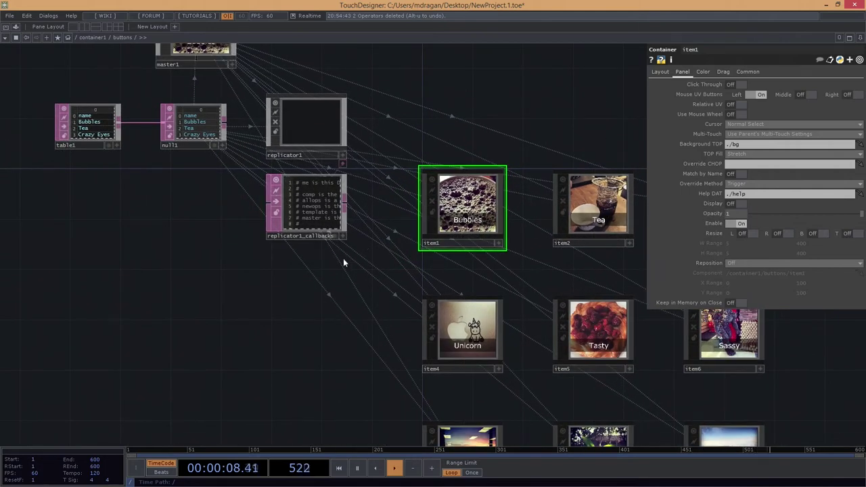
Recreate all operators from replicator1 and check the Display parameter of item1.
{"action": "left_click_drag", "start_coordinate": [178, 269], "coordinate": [212, 370]}
{"action": "scroll", "coordinate": [372, 239], "scroll_direction": "up", "scroll_amount": 3}
{"action": "left_click", "coordinate": [333, 232]}
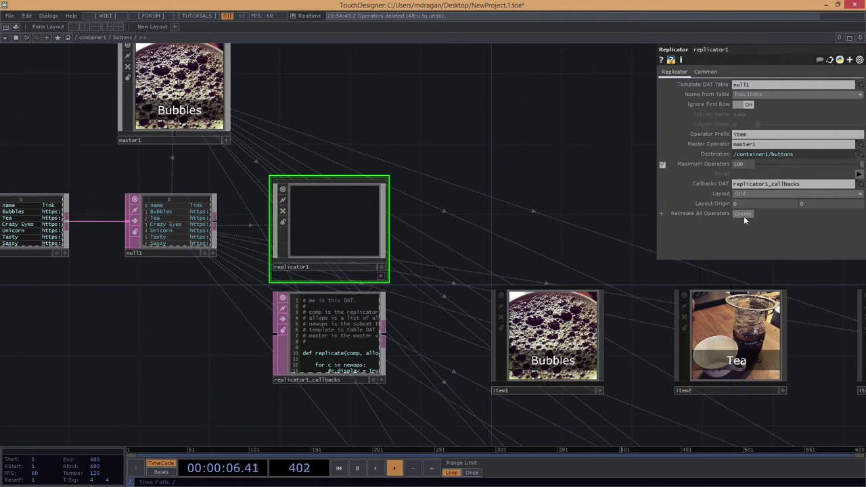
{"action": "left_click_drag", "start_coordinate": [598, 218], "coordinate": [296, 130]}
{"action": "right_click_drag", "start_coordinate": [296, 127], "coordinate": [320, 208]}
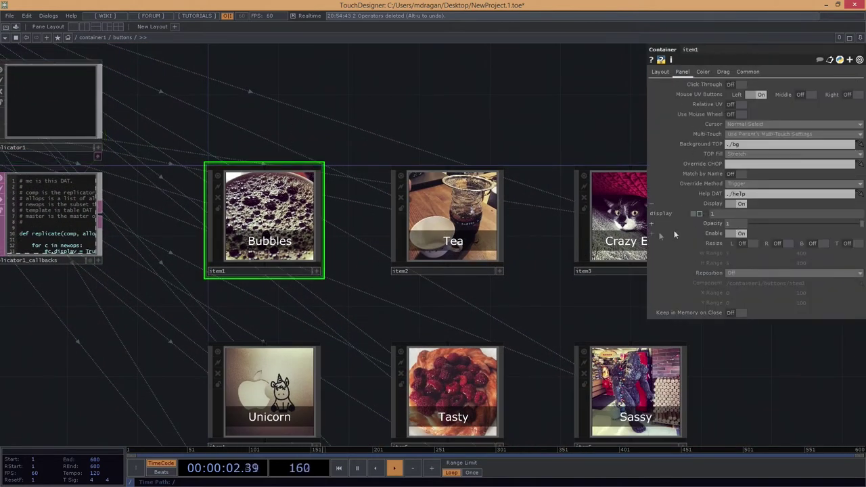
Go up to the container1 network and examine how the replicated items are laid out in the buttons viewer.
{"action": "scroll", "coordinate": [181, 259], "scroll_direction": "down", "scroll_amount": 10}
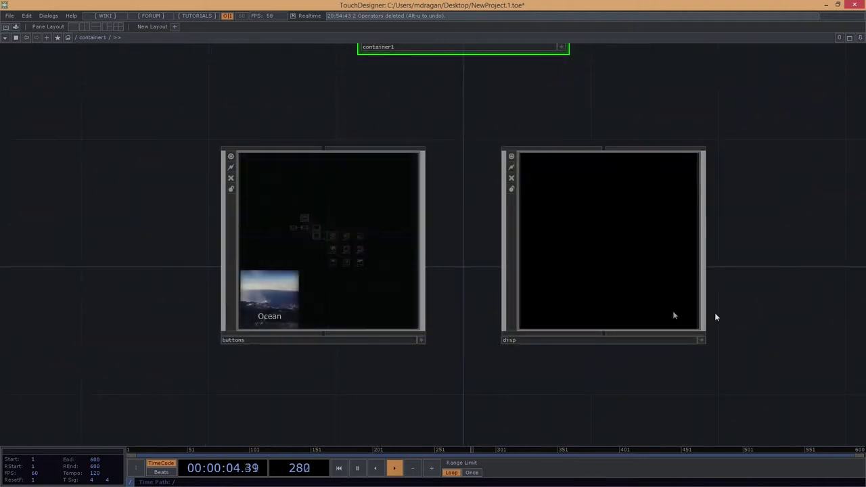
{"action": "key", "text": "p"}
{"action": "scroll", "coordinate": [239, 320], "scroll_direction": "up", "scroll_amount": 3}
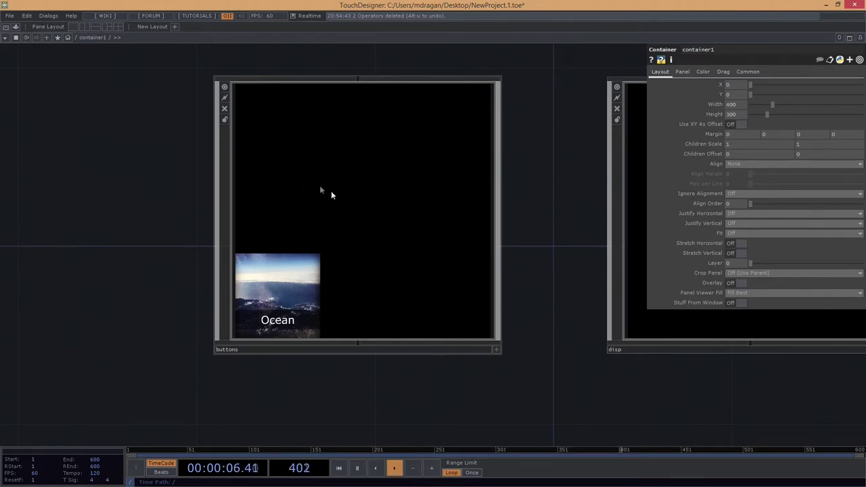
{"action": "scroll", "coordinate": [286, 168], "scroll_direction": "up", "scroll_amount": 5}
{"action": "key", "text": "p"}
{"action": "scroll", "coordinate": [181, 308], "scroll_direction": "down", "scroll_amount": 5}
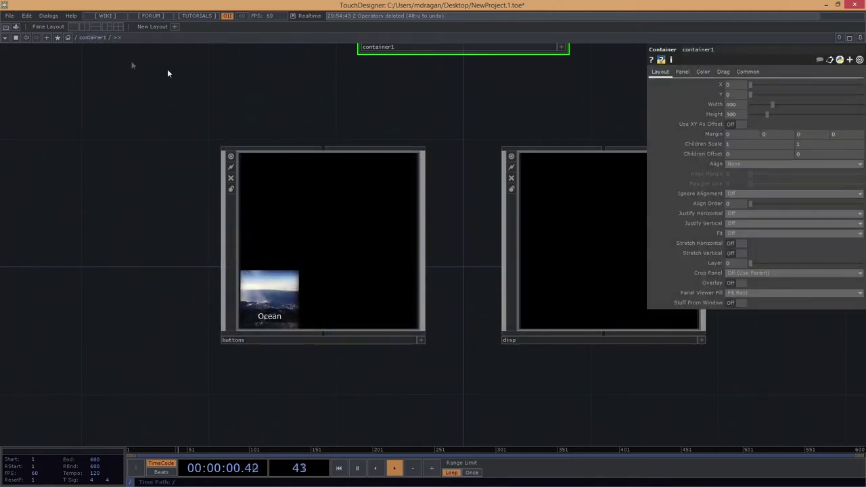
{"action": "scroll", "coordinate": [187, 159], "scroll_direction": "down", "scroll_amount": 10}
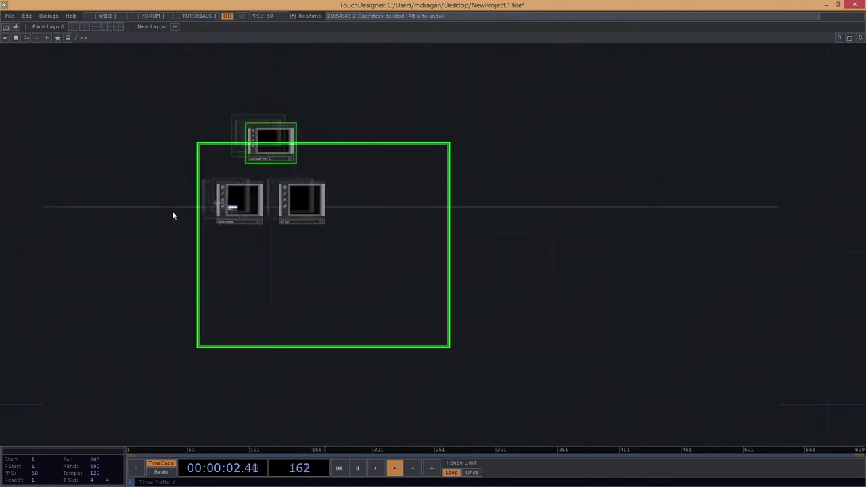
{"action": "key", "text": "p"}
{"action": "scroll", "coordinate": [251, 294], "scroll_direction": "up", "scroll_amount": 3}
{"action": "scroll", "coordinate": [250, 292], "scroll_direction": "up", "scroll_amount": 3}
{"action": "scroll", "coordinate": [196, 338], "scroll_direction": "down", "scroll_amount": 3}
{"action": "scroll", "coordinate": [203, 338], "scroll_direction": "up", "scroll_amount": 6}
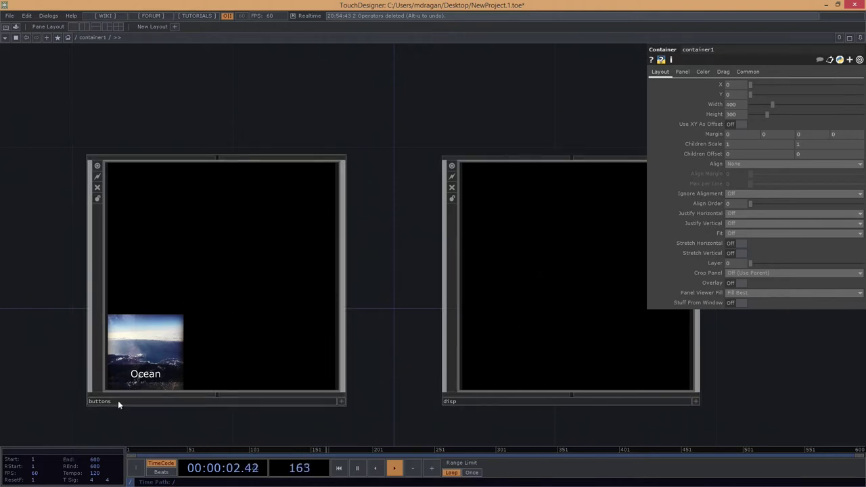
{"action": "left_click", "coordinate": [733, 164]}
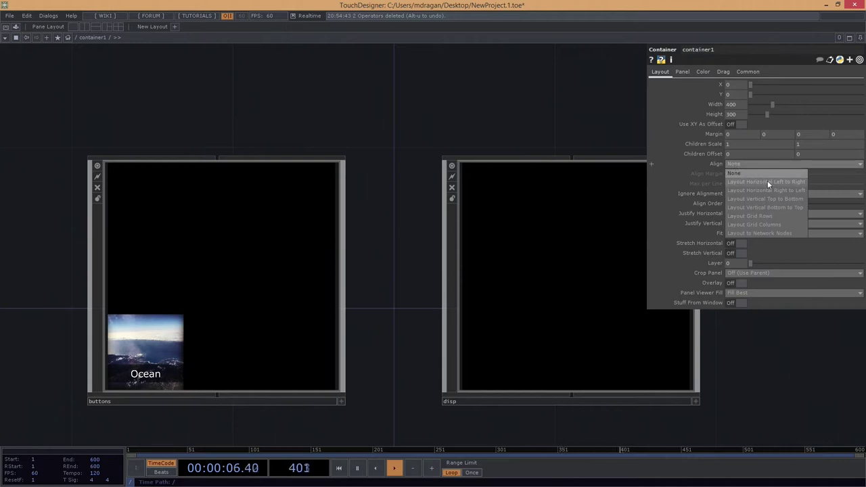
{"action": "left_click", "coordinate": [767, 181]}
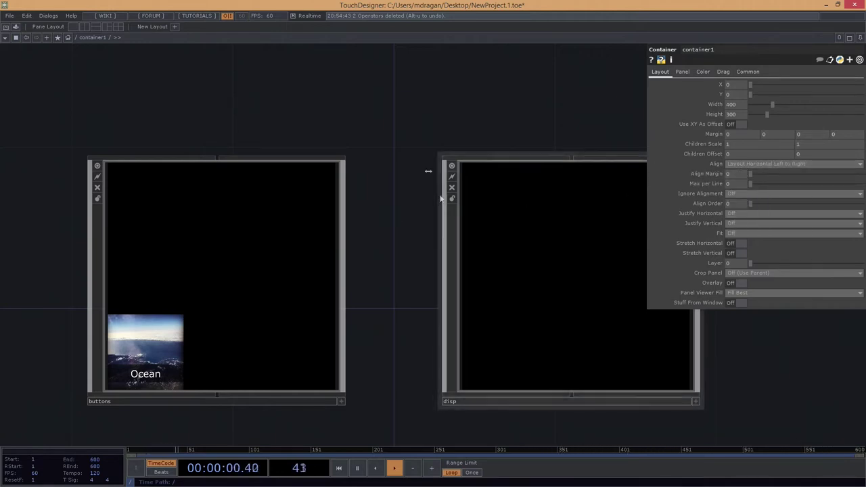
{"action": "scroll", "coordinate": [362, 139], "scroll_direction": "down", "scroll_amount": 5}
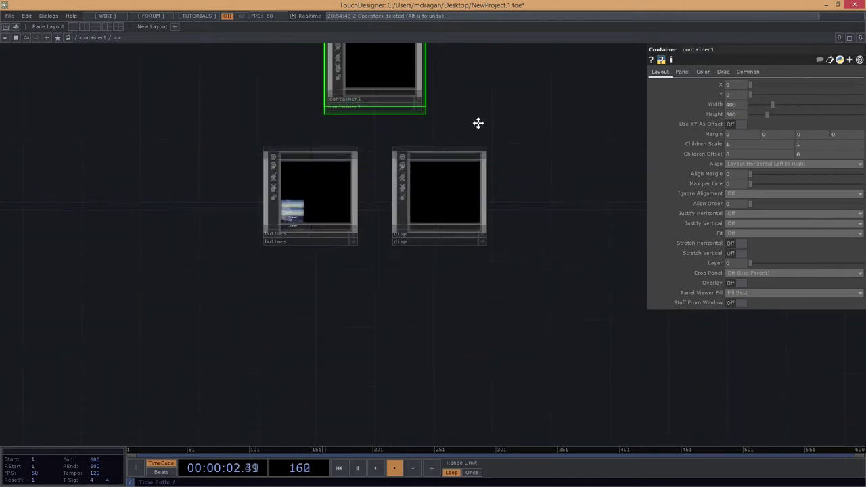
{"action": "left_click", "coordinate": [758, 164]}
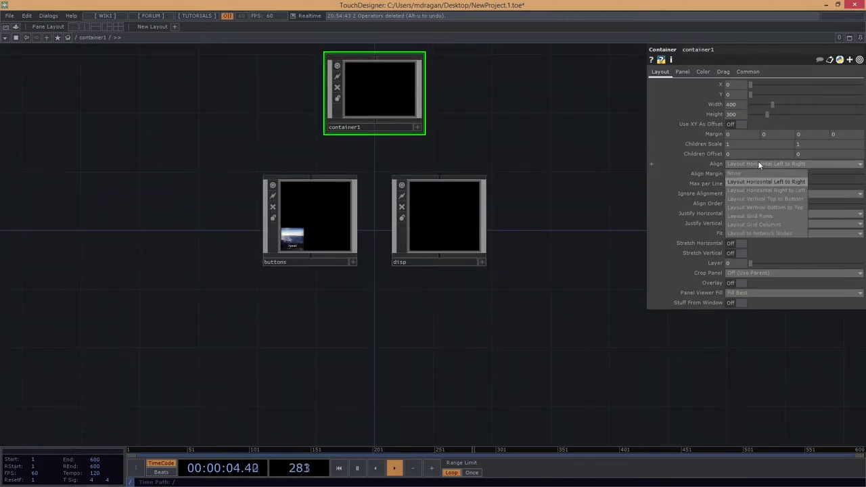
{"action": "left_click", "coordinate": [750, 172]}
Set the Align parameter of the buttons container to Layout Horizontal Left to Right.
{"action": "scroll", "coordinate": [332, 173], "scroll_direction": "up", "scroll_amount": 4}
{"action": "right_click_drag", "start_coordinate": [340, 334], "coordinate": [352, 347]}
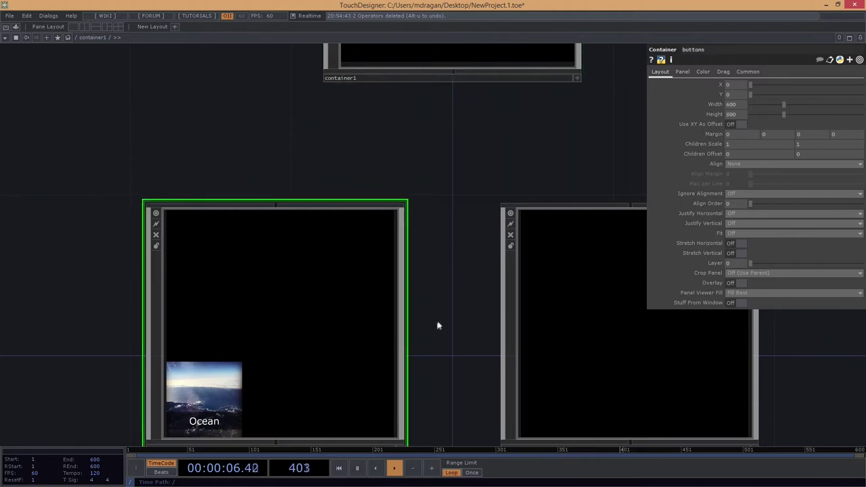
{"action": "left_click_drag", "start_coordinate": [438, 323], "coordinate": [392, 228]}
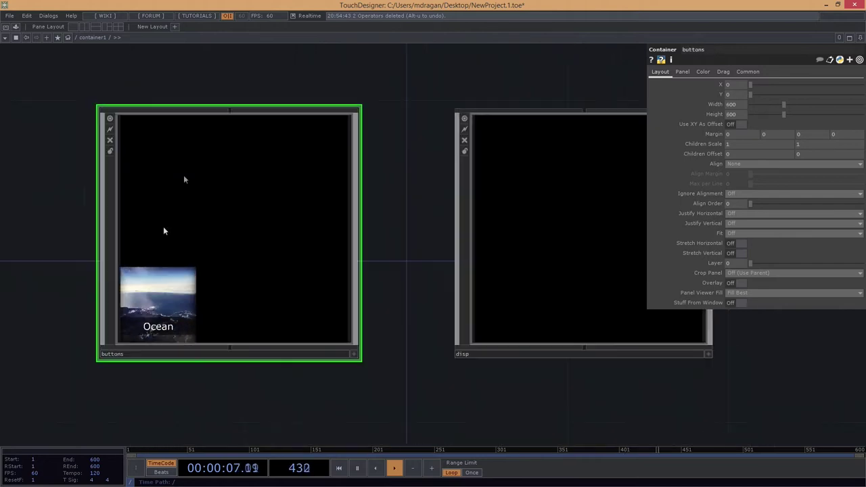
{"action": "left_click", "coordinate": [777, 164]}
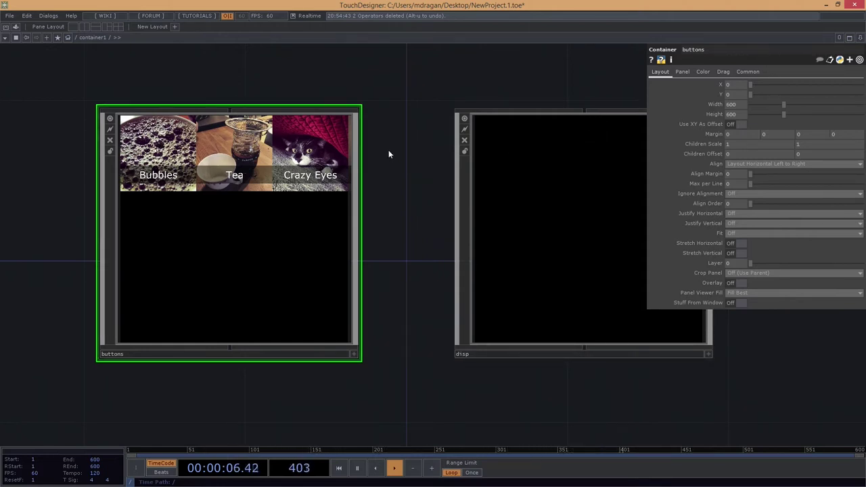
Set Max per Line to 3 for the buttons container.
{"action": "left_click", "coordinate": [712, 184]}
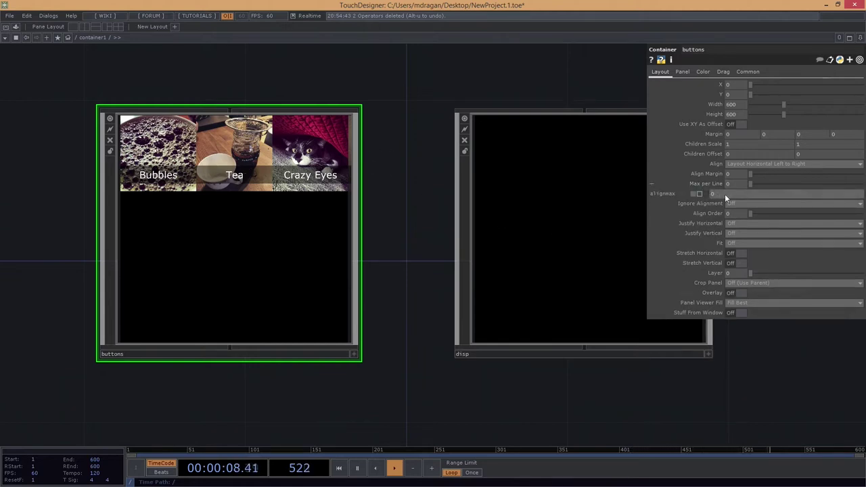
{"action": "type", "text": "3"}
{"action": "key", "text": "Return"}
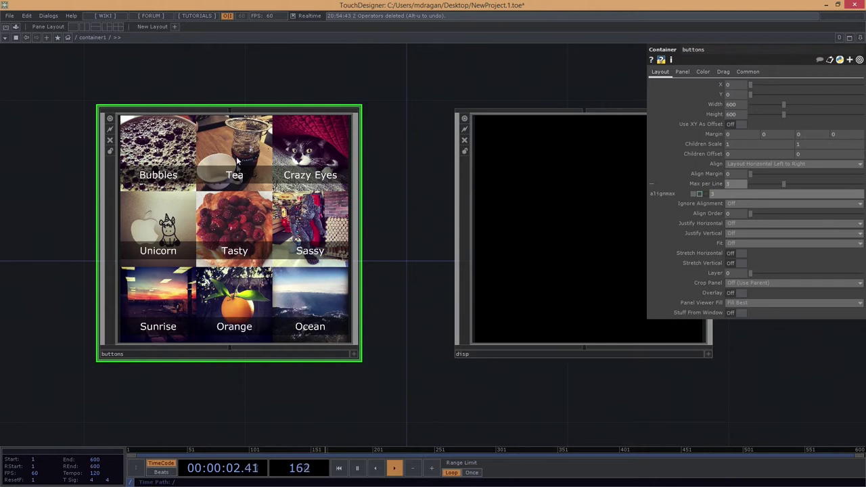
{"action": "left_click_drag", "start_coordinate": [379, 223], "coordinate": [388, 229]}
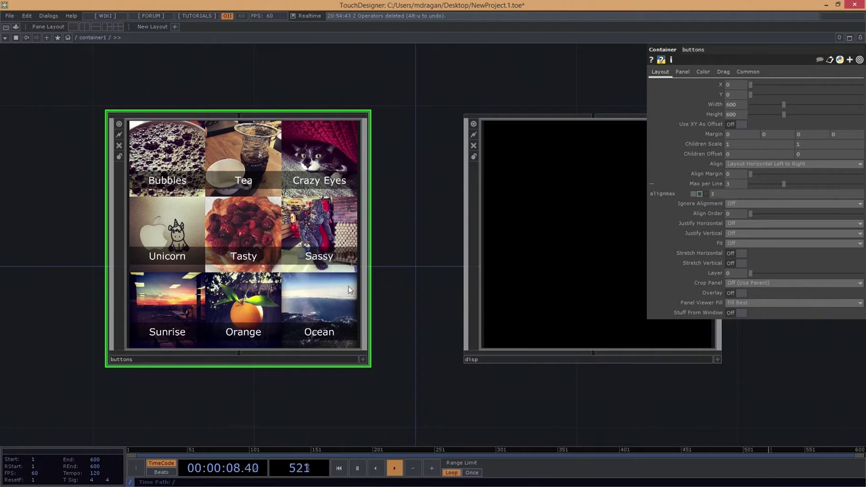
{"action": "left_click_drag", "start_coordinate": [386, 215], "coordinate": [414, 205]}
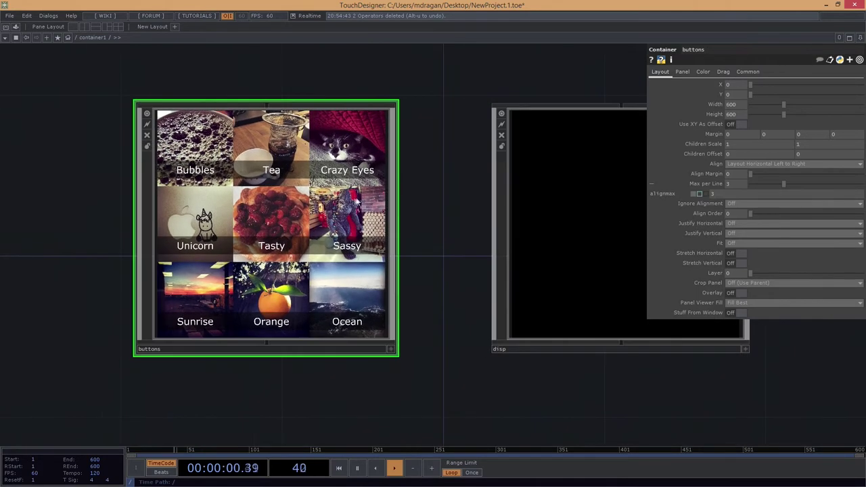
{"action": "left_click_drag", "start_coordinate": [432, 165], "coordinate": [430, 186]}
{"action": "left_click_drag", "start_coordinate": [301, 245], "coordinate": [333, 261]}
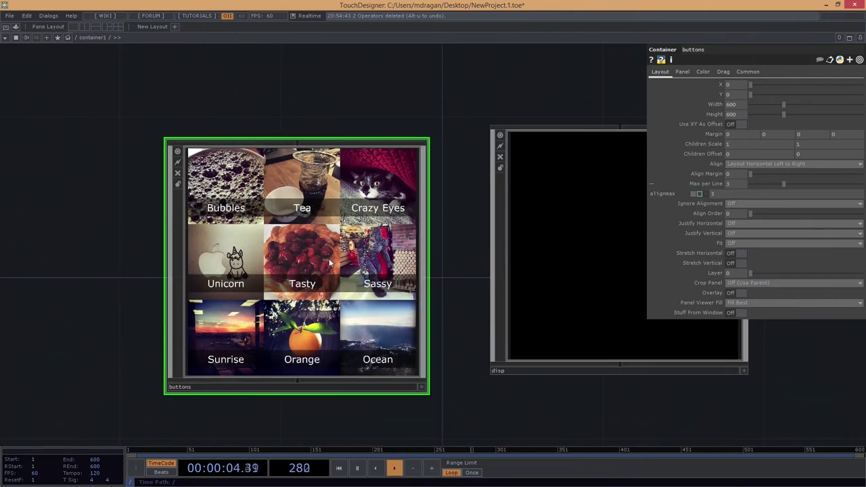
{"action": "key", "text": "ctrl+z"}
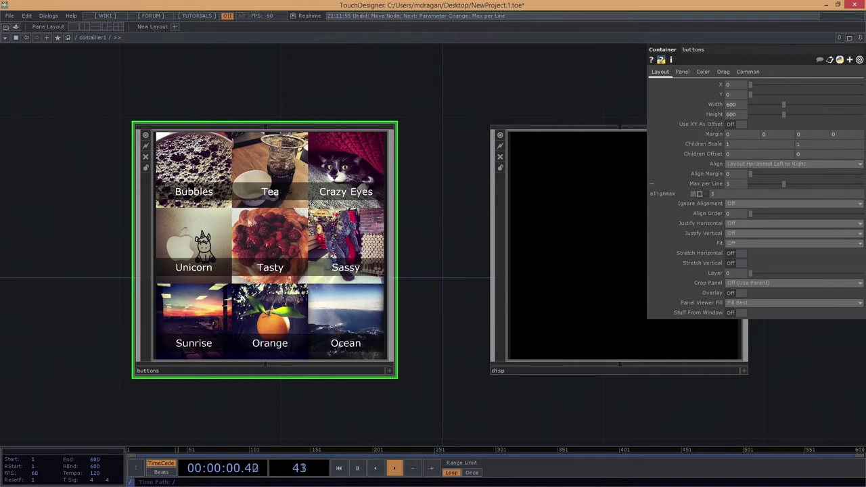
Compare the picture grid of the buttons container with the replicated items and their source operators inside it.
{"action": "key", "text": "i"}
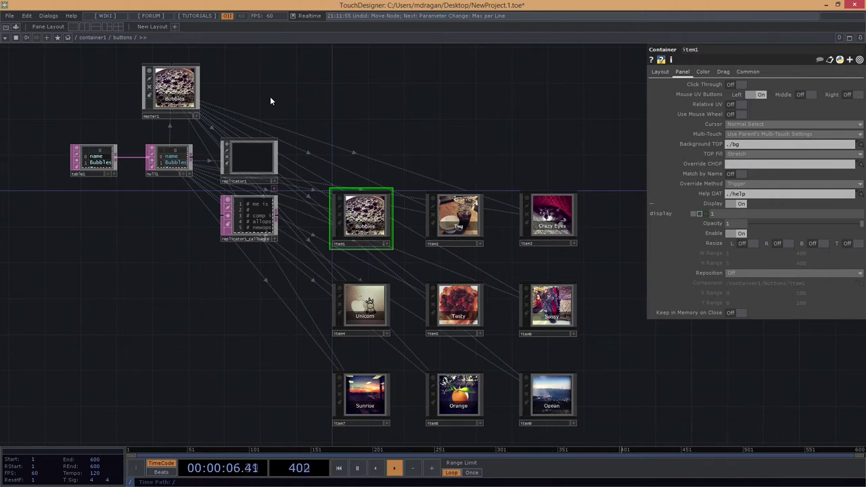
{"action": "scroll", "coordinate": [308, 279], "scroll_direction": "up", "scroll_amount": 4}
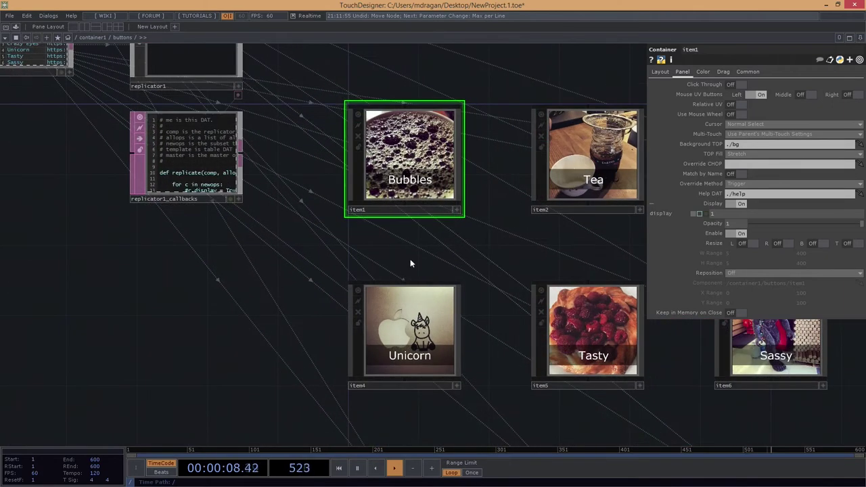
{"action": "key", "text": "u"}
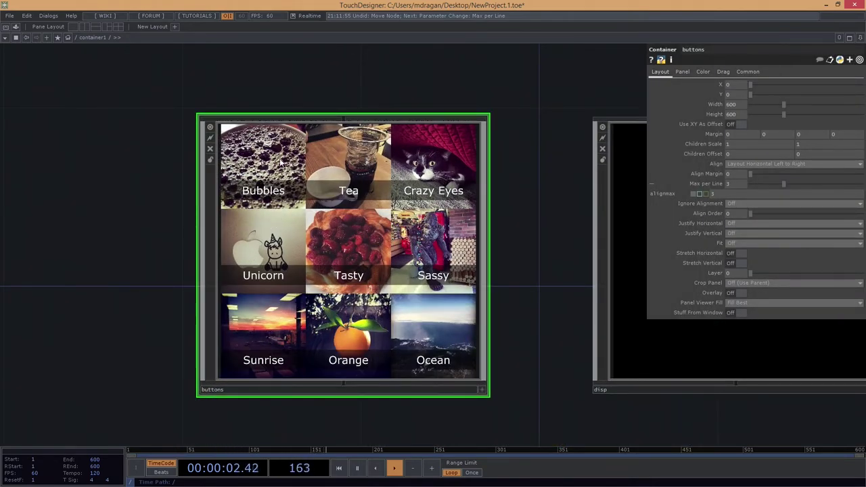
{"action": "key", "text": "i"}
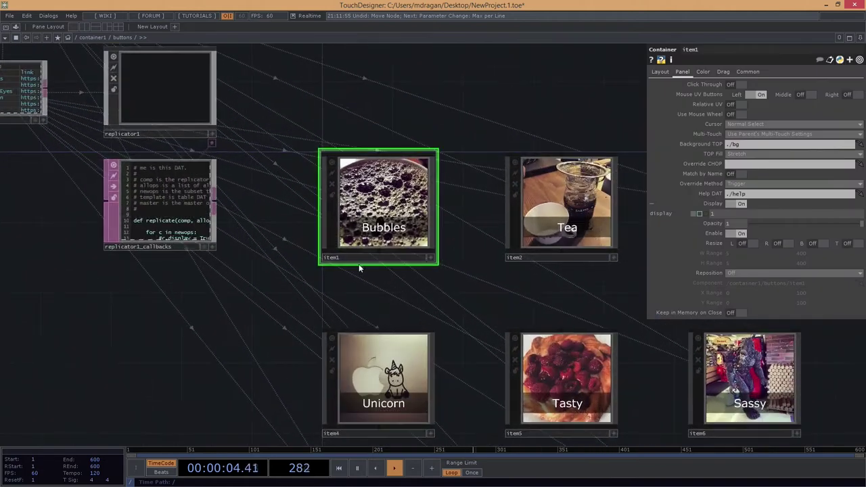
{"action": "left_click_drag", "start_coordinate": [460, 284], "coordinate": [349, 171]}
{"action": "scroll", "coordinate": [404, 268], "scroll_direction": "down", "scroll_amount": 3}
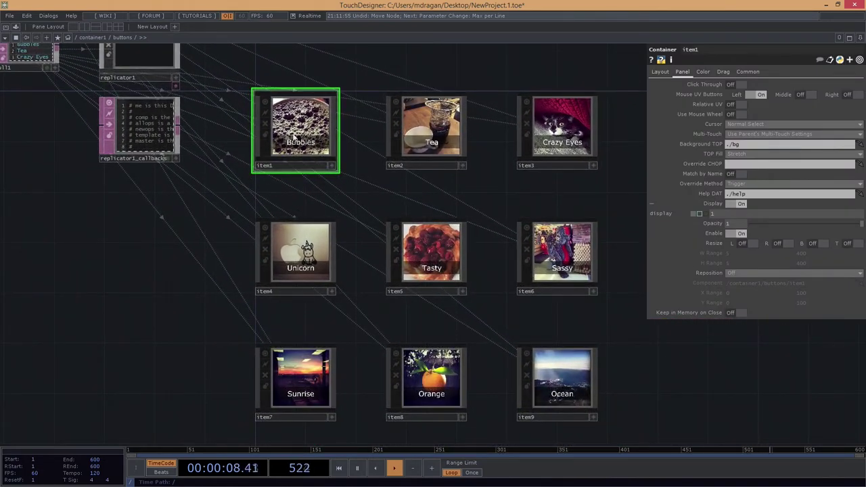
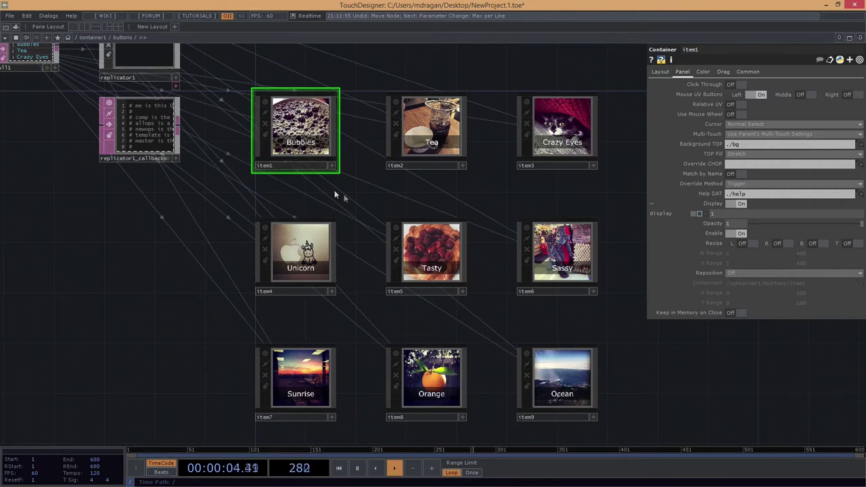
{"action": "left_click_drag", "start_coordinate": [356, 111], "coordinate": [483, 219]}
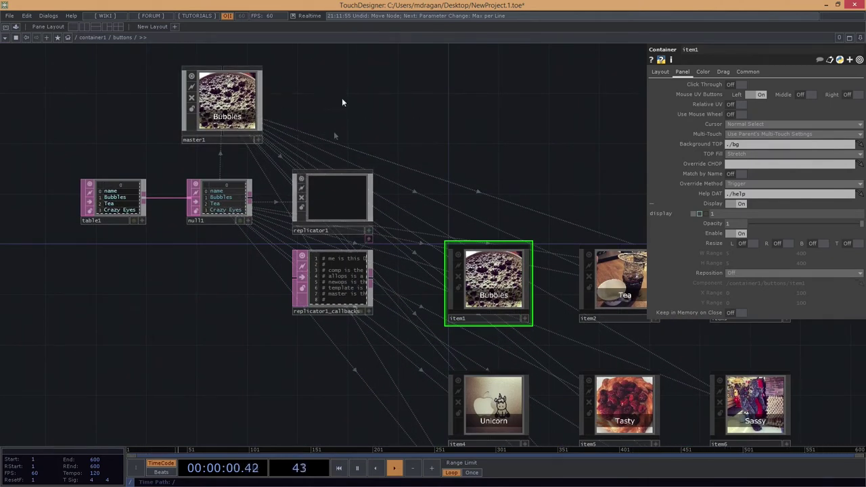
Set the Align Order parameter of master1 to the expression me.digits.
{"action": "left_click", "coordinate": [199, 119]}
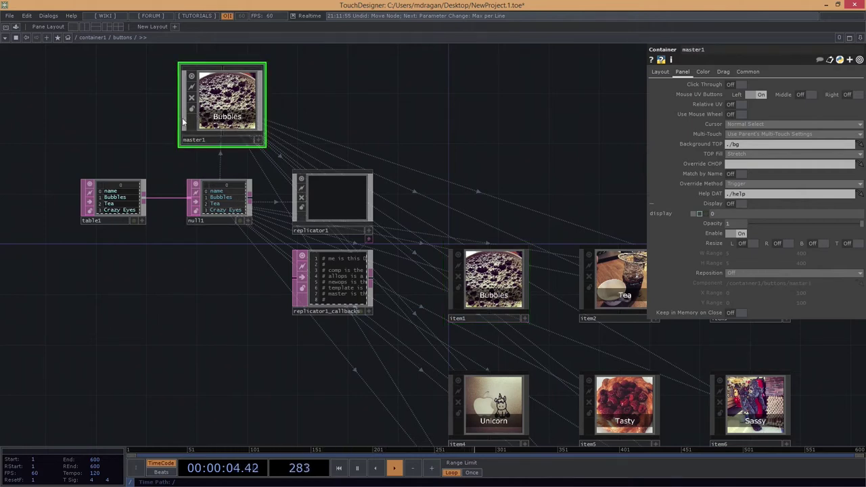
{"action": "left_click", "coordinate": [660, 73]}
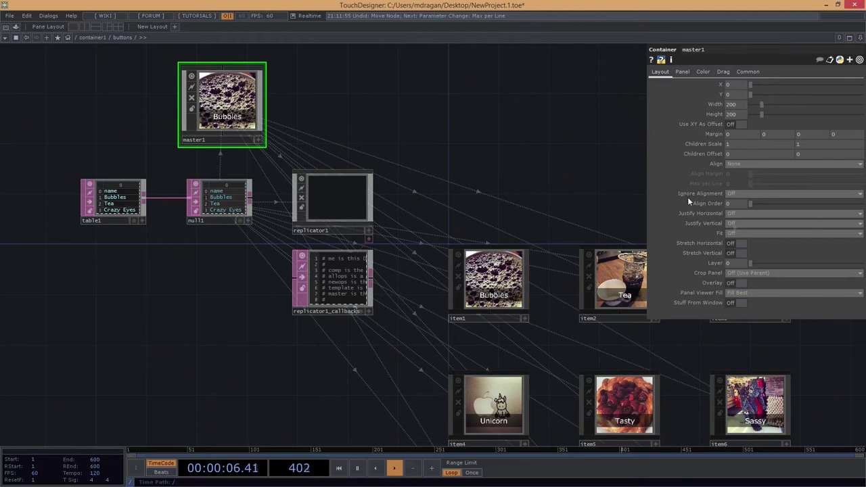
{"action": "left_click", "coordinate": [709, 203]}
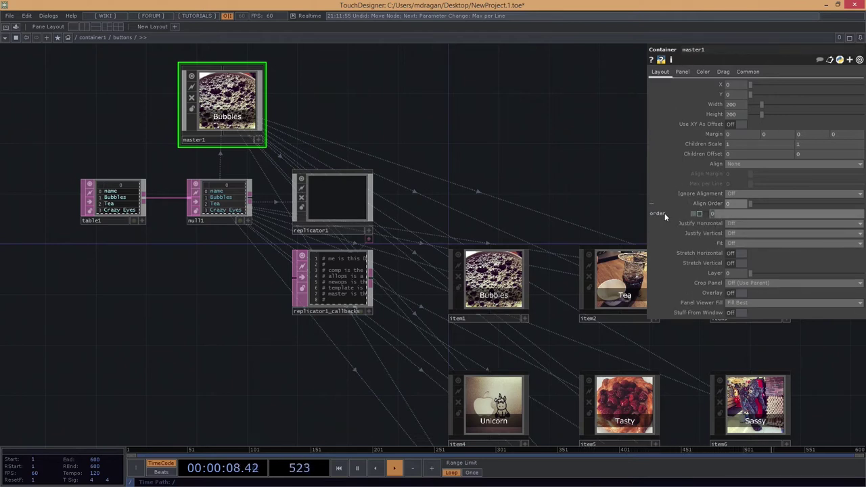
{"action": "type", "text": "me.digits"}
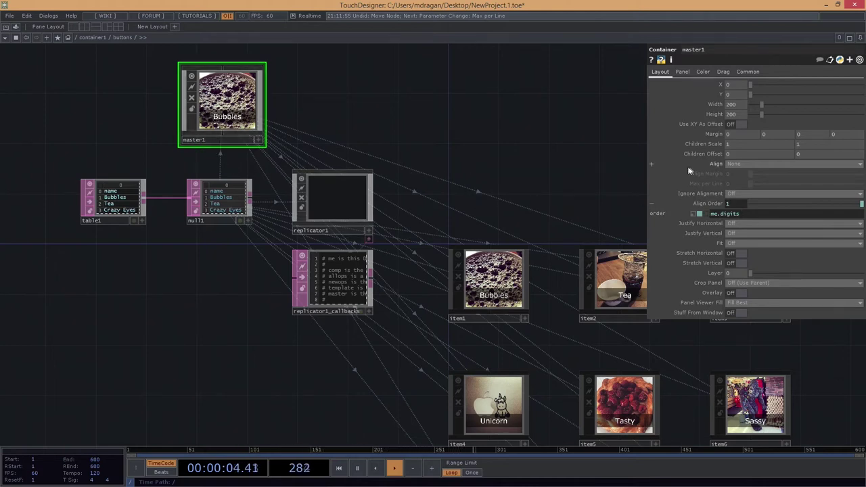
Check the picture grid of the buttons container and the Align Order in item1's layout parameters.
{"action": "left_click_drag", "start_coordinate": [521, 156], "coordinate": [261, 116]}
{"action": "scroll", "coordinate": [225, 227], "scroll_direction": "down", "scroll_amount": 6}
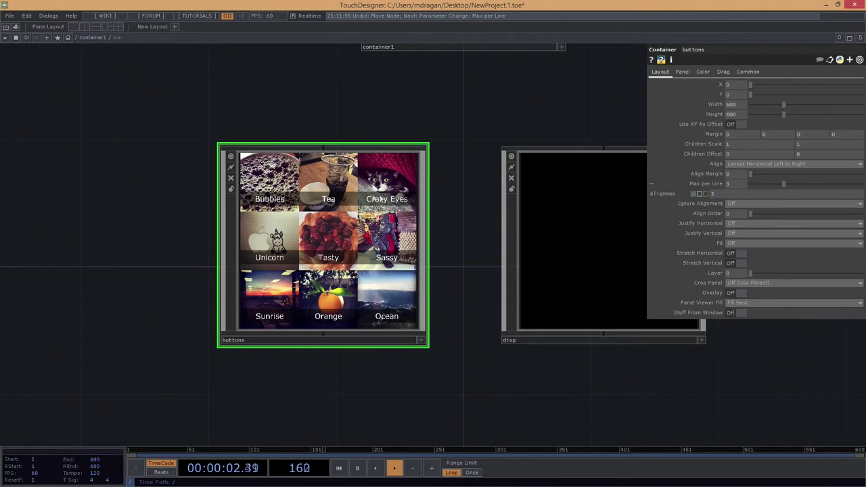
{"action": "scroll", "coordinate": [223, 285], "scroll_direction": "up", "scroll_amount": 6}
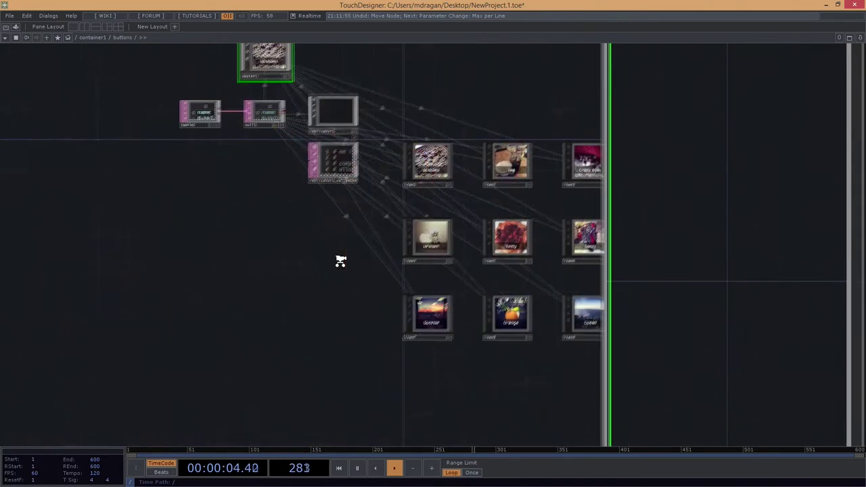
{"action": "left_click", "coordinate": [409, 246]}
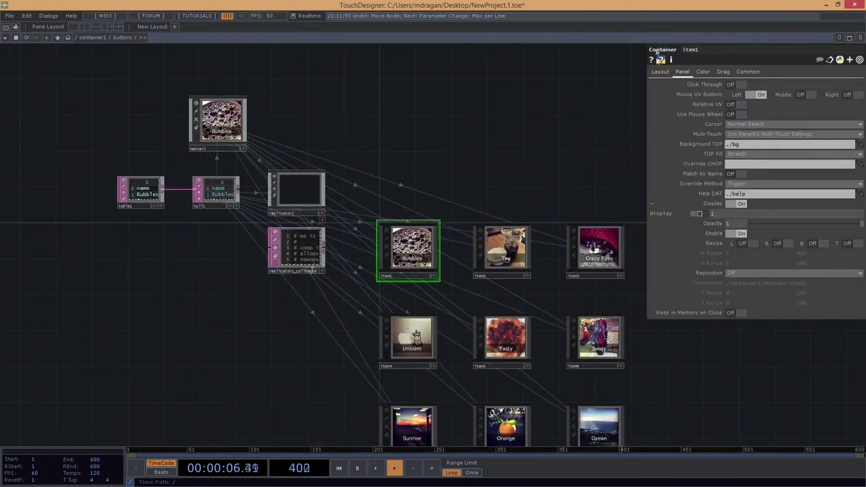
{"action": "left_click", "coordinate": [660, 71]}
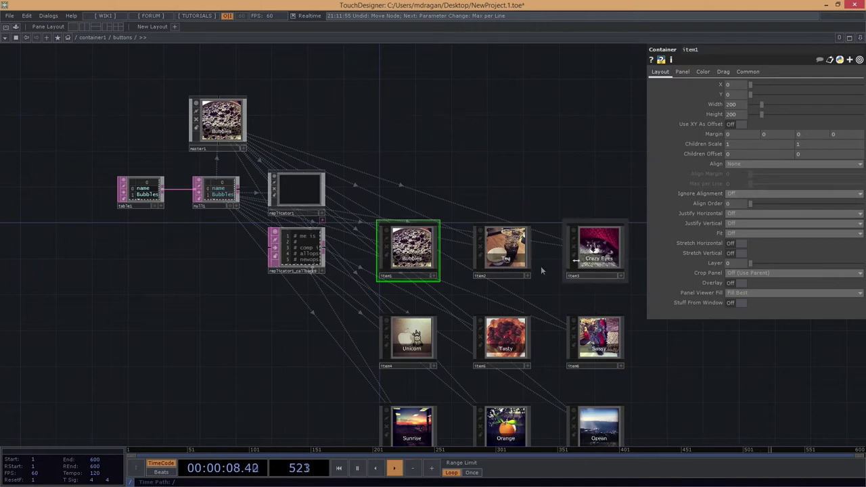
{"action": "left_click_drag", "start_coordinate": [511, 203], "coordinate": [435, 104]}
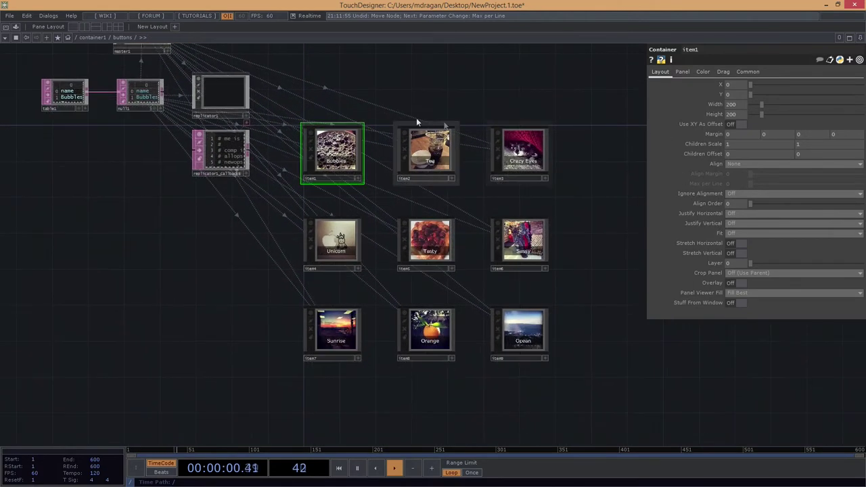
Recreate all operators of replicator1 so the items pick up master1's new Align Order expression.
{"action": "left_click_drag", "start_coordinate": [140, 75], "coordinate": [224, 233]}
{"action": "scroll", "coordinate": [223, 233], "scroll_direction": "up", "scroll_amount": 5}
{"action": "left_click", "coordinate": [431, 200]}
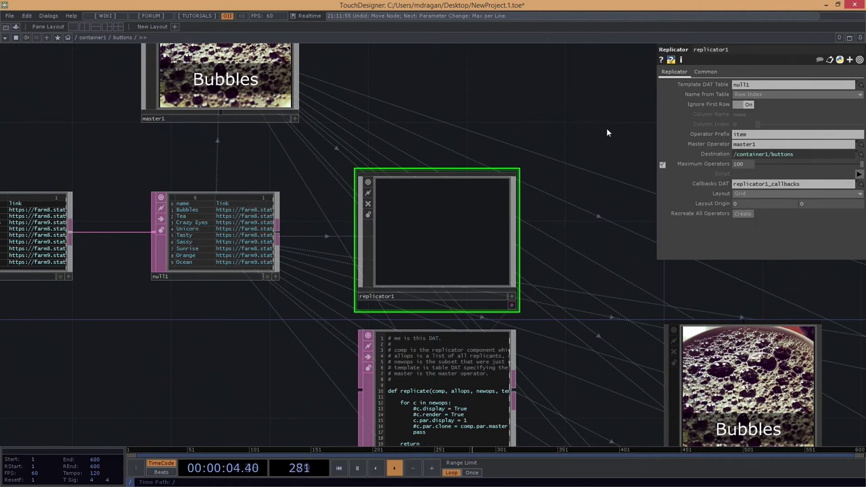
{"action": "left_click_drag", "start_coordinate": [602, 128], "coordinate": [272, 92]}
Inspect the Align Order of the recreated items, including item3.
{"action": "scroll", "coordinate": [358, 284], "scroll_direction": "down", "scroll_amount": 3}
{"action": "left_click", "coordinate": [399, 317]}
{"action": "right_click_drag", "start_coordinate": [516, 165], "coordinate": [571, 335]}
{"action": "left_click_drag", "start_coordinate": [642, 258], "coordinate": [512, 239]}
{"action": "left_click", "coordinate": [547, 264]}
{"action": "scroll", "coordinate": [338, 176], "scroll_direction": "down", "scroll_amount": 4}
{"action": "scroll", "coordinate": [347, 230], "scroll_direction": "down", "scroll_amount": 2}
{"action": "scroll", "coordinate": [541, 323], "scroll_direction": "down", "scroll_amount": 3}
{"action": "left_click_drag", "start_coordinate": [549, 291], "coordinate": [518, 217]}
{"action": "scroll", "coordinate": [378, 296], "scroll_direction": "up", "scroll_amount": 3}
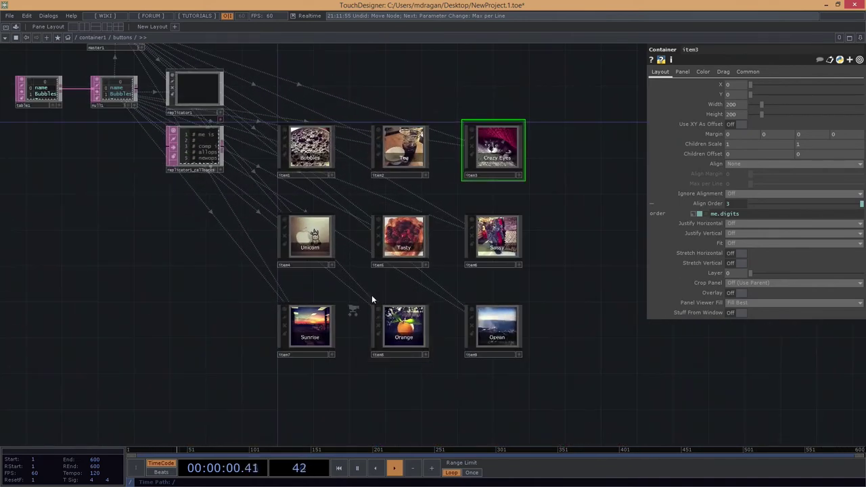
Compare the picture order in the buttons container with the arrangement of the replicated items inside it.
{"action": "key", "text": "u"}
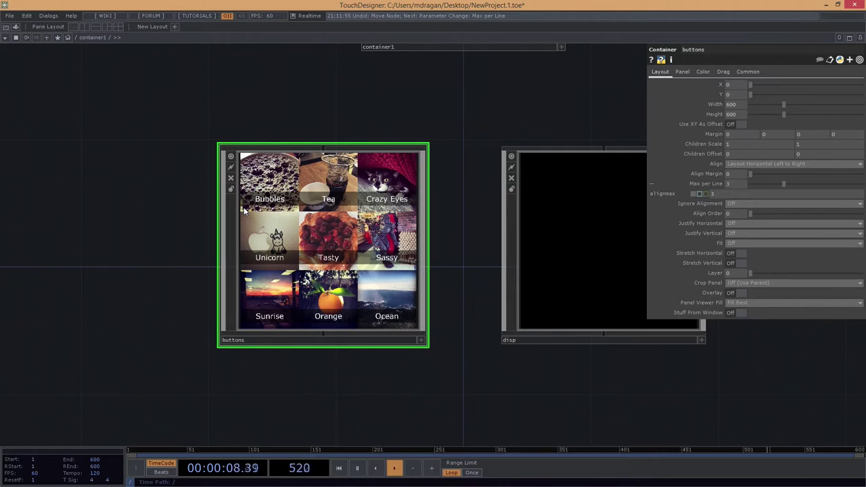
{"action": "scroll", "coordinate": [269, 214], "scroll_direction": "up", "scroll_amount": 2}
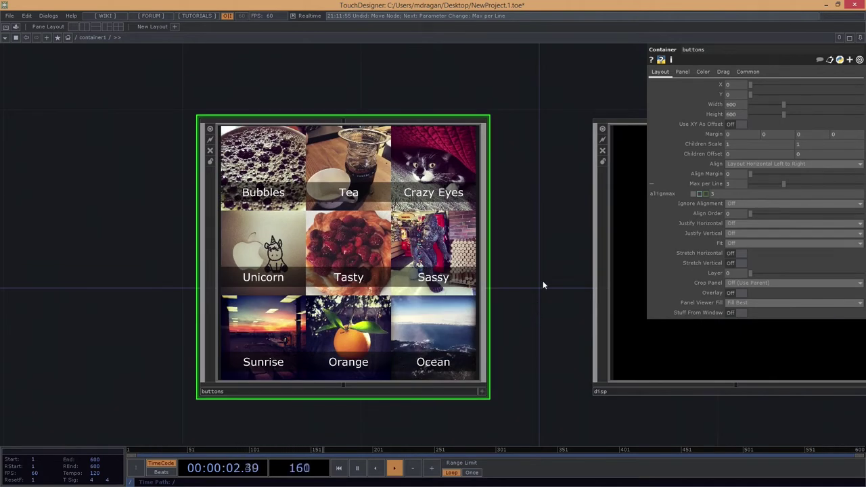
{"action": "scroll", "coordinate": [377, 232], "scroll_direction": "up", "scroll_amount": 3}
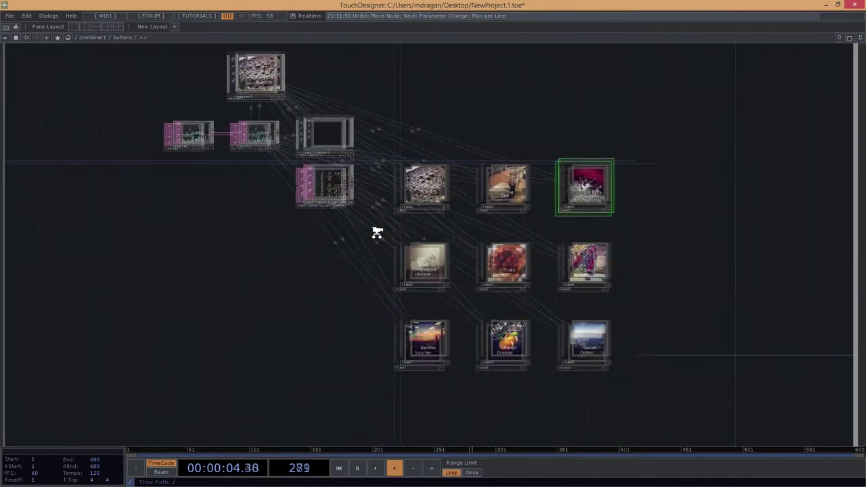
{"action": "left_click_drag", "start_coordinate": [493, 186], "coordinate": [379, 164]}
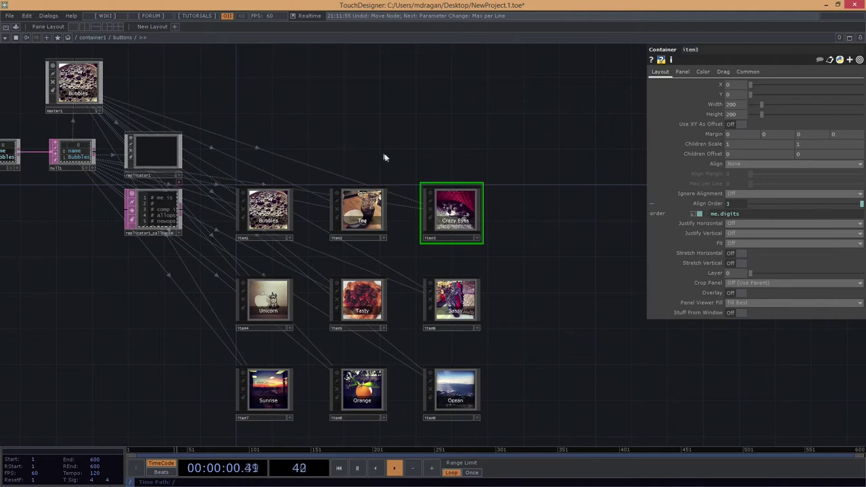
{"action": "left_click_drag", "start_coordinate": [376, 148], "coordinate": [383, 112]}
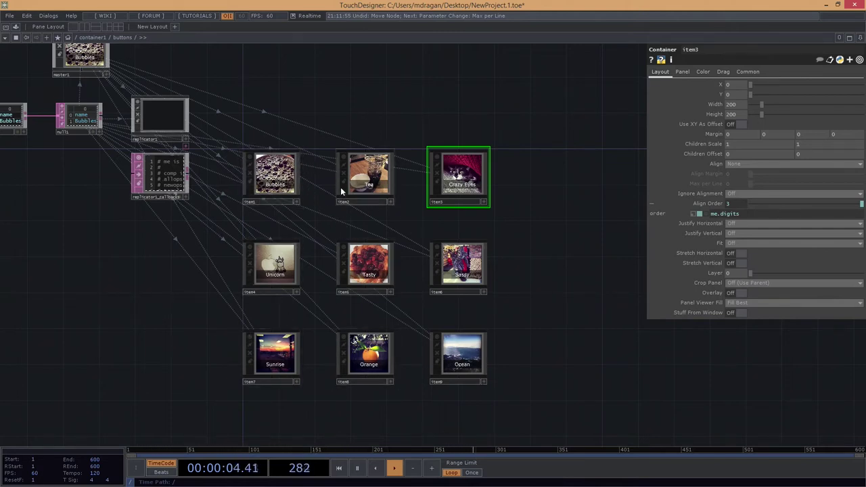
{"action": "left_click_drag", "start_coordinate": [250, 128], "coordinate": [336, 158]}
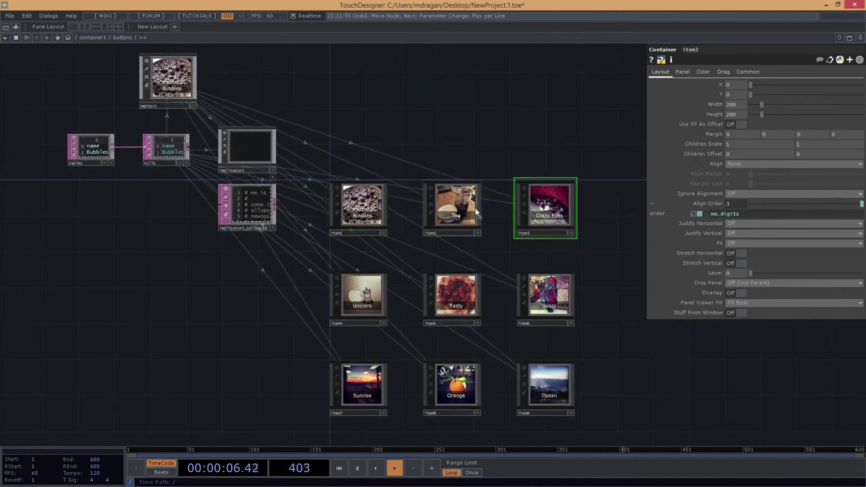
Inspect the Align Order expression of item2 among the replicated items.
{"action": "scroll", "coordinate": [409, 201], "scroll_direction": "up", "scroll_amount": 4}
{"action": "left_click", "coordinate": [360, 200]}
{"action": "left_click", "coordinate": [521, 217]}
{"action": "scroll", "coordinate": [534, 266], "scroll_direction": "down", "scroll_amount": 5}
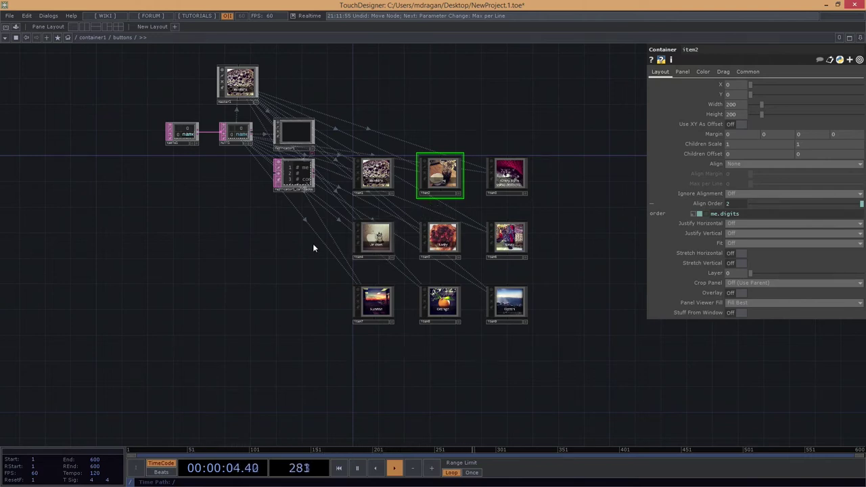
Go up to the container1 network and examine the buttons grid alongside the disp container.
{"action": "scroll", "coordinate": [444, 213], "scroll_direction": "down", "scroll_amount": 4}
{"action": "middle_click_drag", "start_coordinate": [407, 264], "coordinate": [397, 272]}
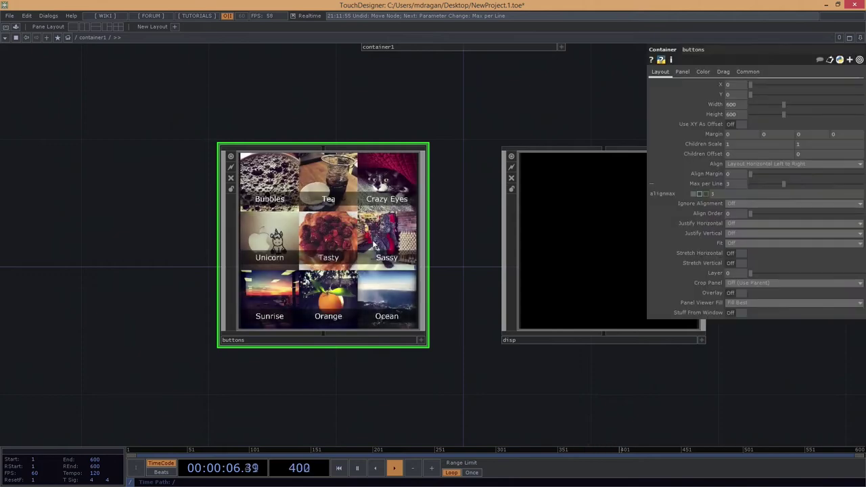
{"action": "middle_click_drag", "start_coordinate": [373, 237], "coordinate": [399, 203]}
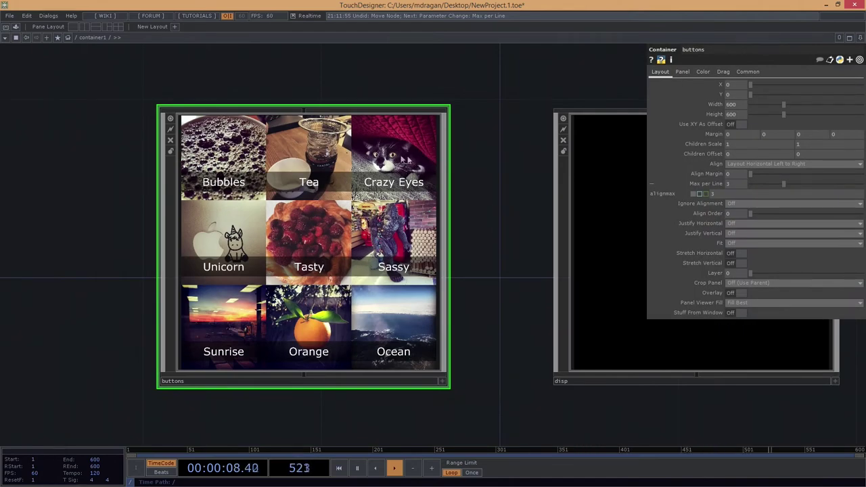
{"action": "left_click_drag", "start_coordinate": [484, 230], "coordinate": [463, 232]}
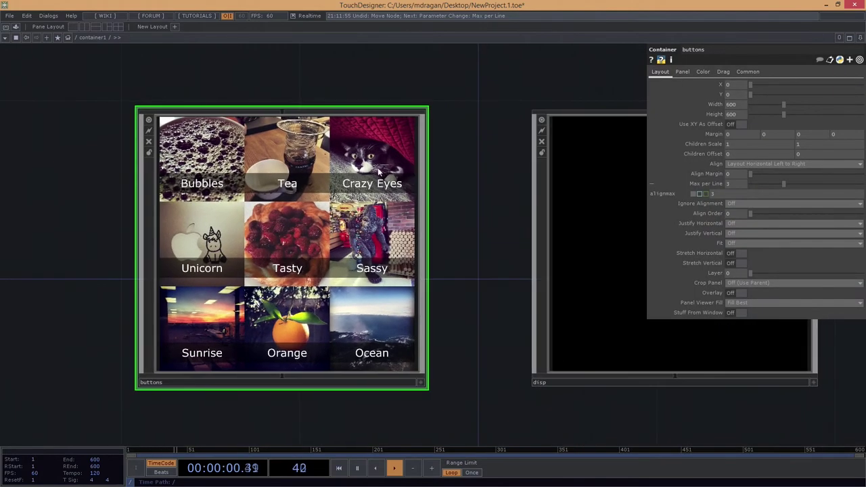
{"action": "left_click_drag", "start_coordinate": [429, 187], "coordinate": [396, 188]}
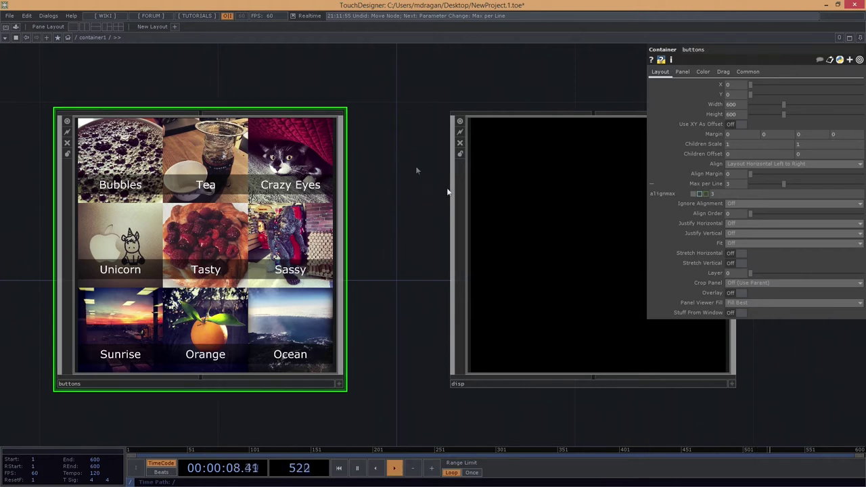
{"action": "left_click_drag", "start_coordinate": [397, 158], "coordinate": [439, 180]}
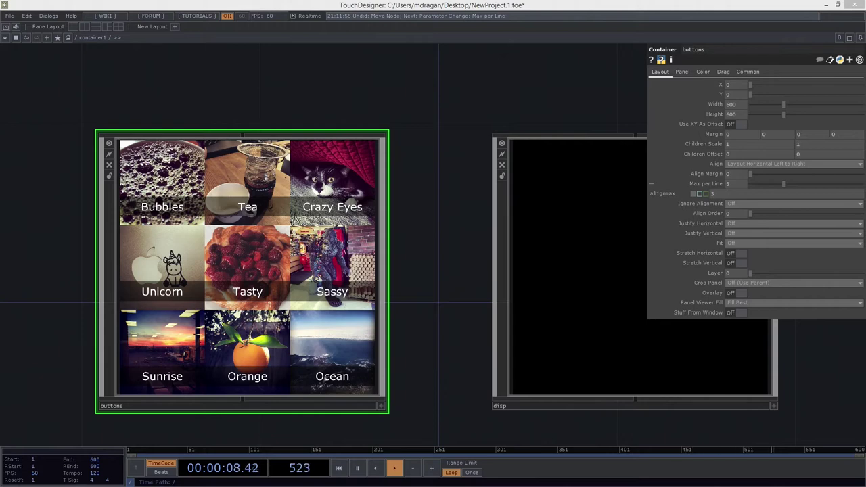
{"action": "left_click_drag", "start_coordinate": [503, 85], "coordinate": [443, 88]}
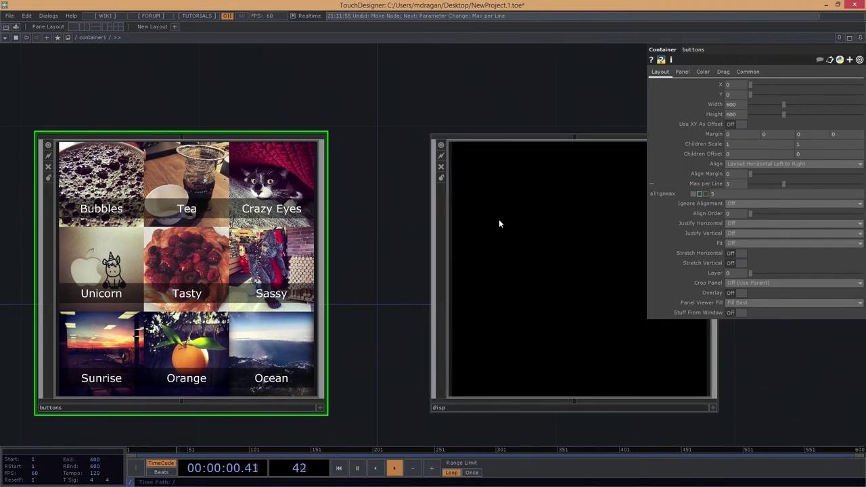
Go inside the disp container and add a Select TOP to its empty network.
{"action": "left_click_drag", "start_coordinate": [503, 124], "coordinate": [451, 250]}
{"action": "scroll", "coordinate": [449, 243], "scroll_direction": "up", "scroll_amount": 5}
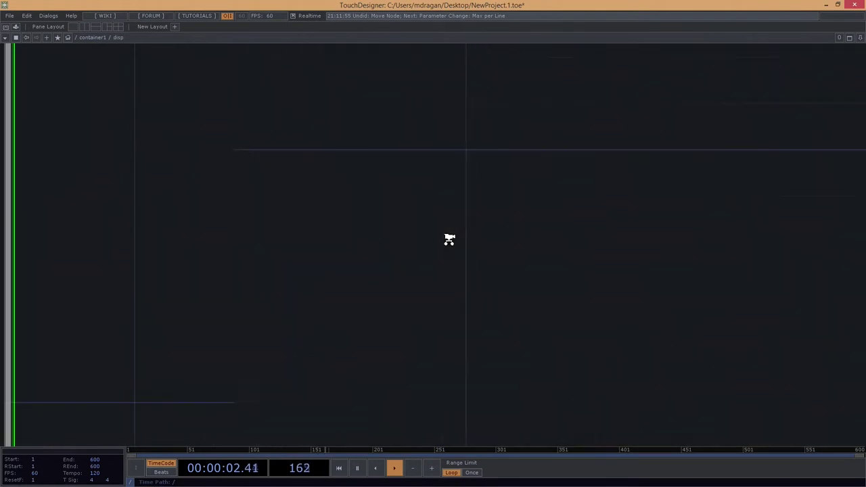
{"action": "key", "text": "h"}
{"action": "key", "text": "Tab"}
{"action": "type", "text": "sel"}
{"action": "key", "text": "Return"}
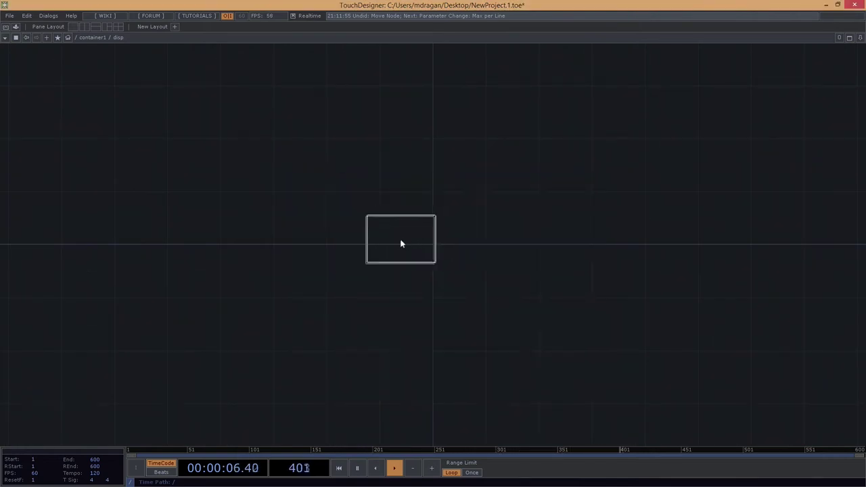
{"action": "left_click", "coordinate": [400, 241]}
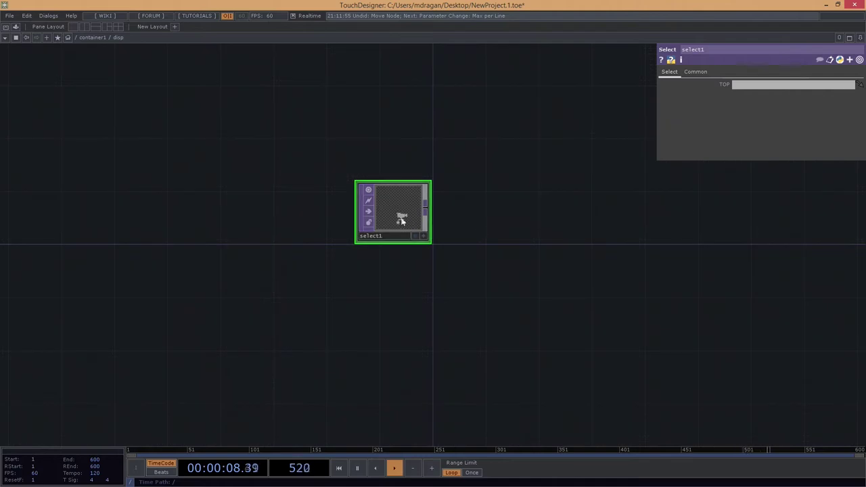
{"action": "scroll", "coordinate": [403, 220], "scroll_direction": "up", "scroll_amount": 2}
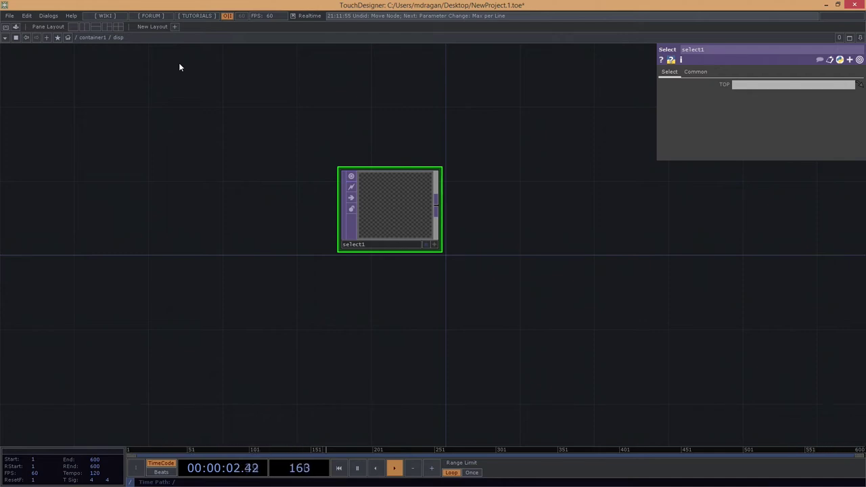
Split the workspace into two side-by-side network panes and frame select1 in both.
{"action": "left_click", "coordinate": [83, 26]}
{"action": "left_click_drag", "start_coordinate": [379, 290], "coordinate": [269, 272]}
{"action": "left_click_drag", "start_coordinate": [669, 269], "coordinate": [563, 279]}
{"action": "scroll", "coordinate": [702, 246], "scroll_direction": "down", "scroll_amount": 5}
{"action": "scroll", "coordinate": [688, 276], "scroll_direction": "up", "scroll_amount": 6}
{"action": "left_click_drag", "start_coordinate": [724, 331], "coordinate": [642, 399]}
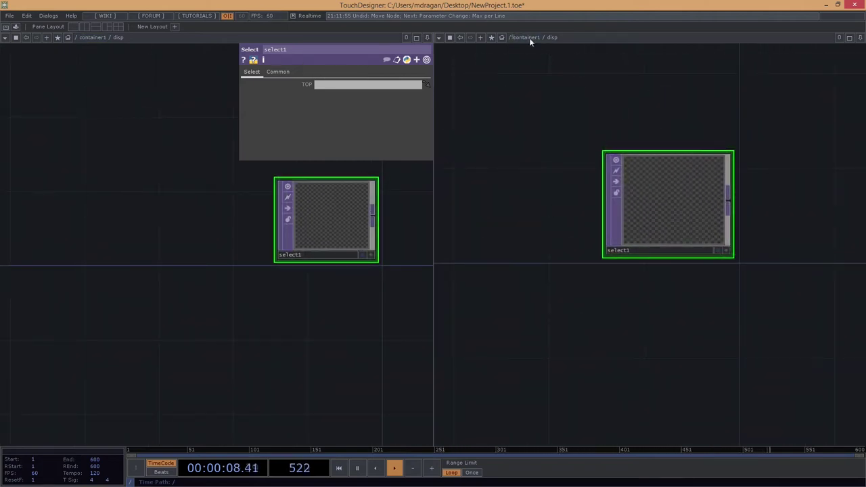
Reference the disp Null inside buttons/item1 as select1's TOP with a relative path, and show select1's parameters.
{"action": "scroll", "coordinate": [173, 261], "scroll_direction": "down", "scroll_amount": 6}
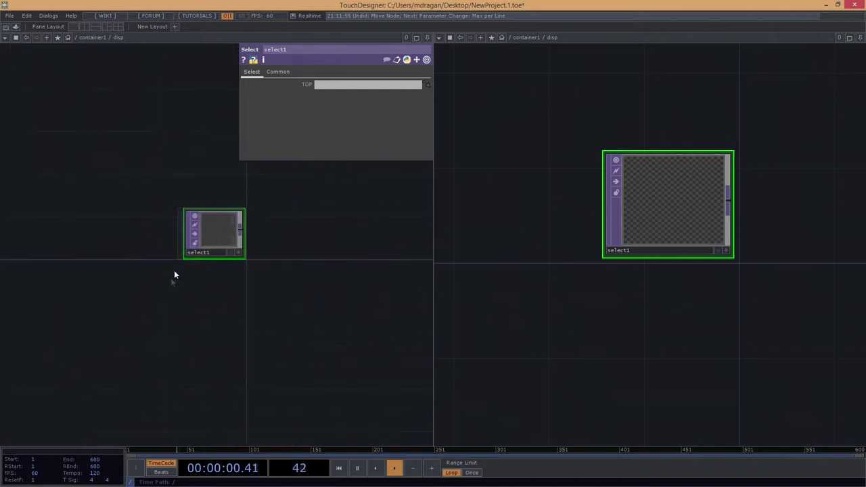
{"action": "left_click_drag", "start_coordinate": [289, 360], "coordinate": [392, 359]}
{"action": "scroll", "coordinate": [145, 288], "scroll_direction": "up", "scroll_amount": 8}
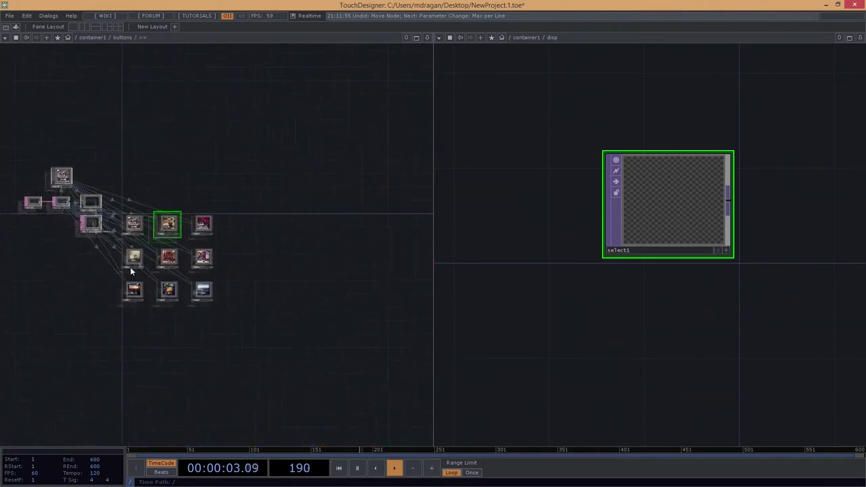
{"action": "left_click_drag", "start_coordinate": [134, 233], "coordinate": [118, 248]}
{"action": "scroll", "coordinate": [124, 172], "scroll_direction": "up", "scroll_amount": 4}
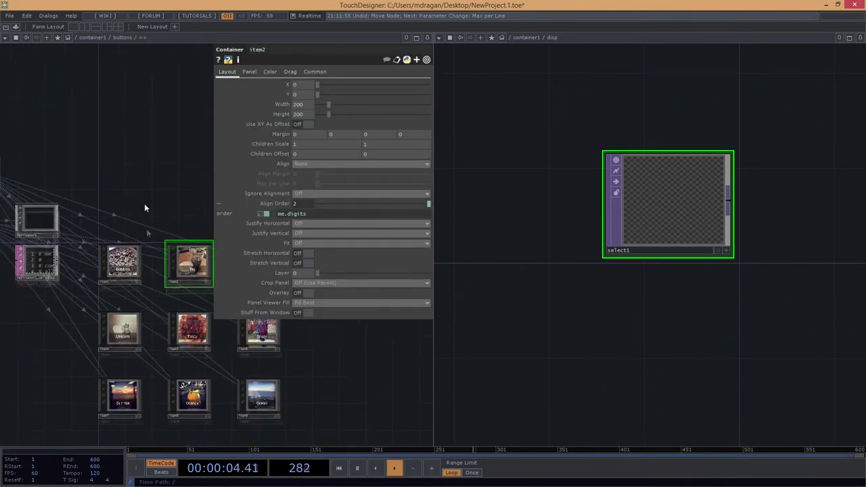
{"action": "scroll", "coordinate": [120, 287], "scroll_direction": "up", "scroll_amount": 10}
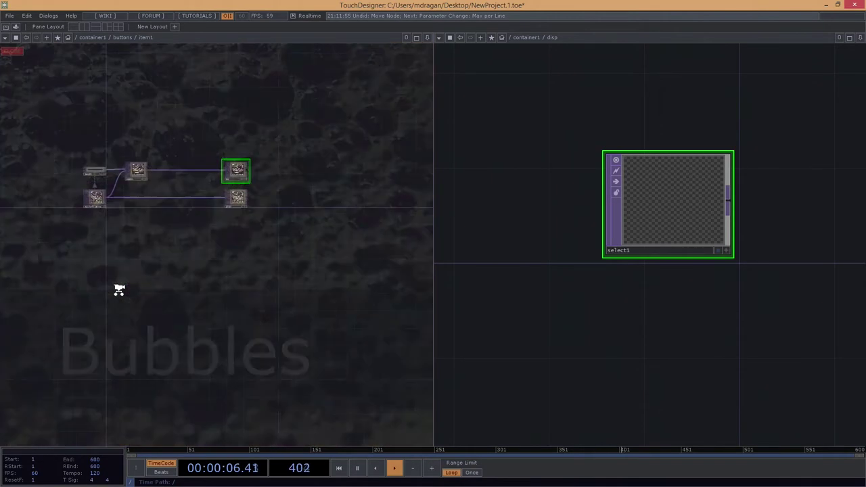
{"action": "scroll", "coordinate": [195, 249], "scroll_direction": "up", "scroll_amount": 8}
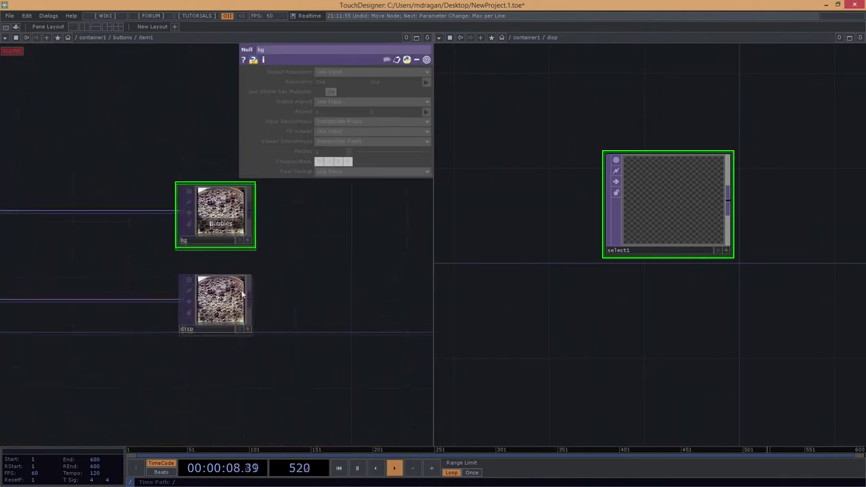
{"action": "left_click_drag", "start_coordinate": [200, 310], "coordinate": [679, 216]}
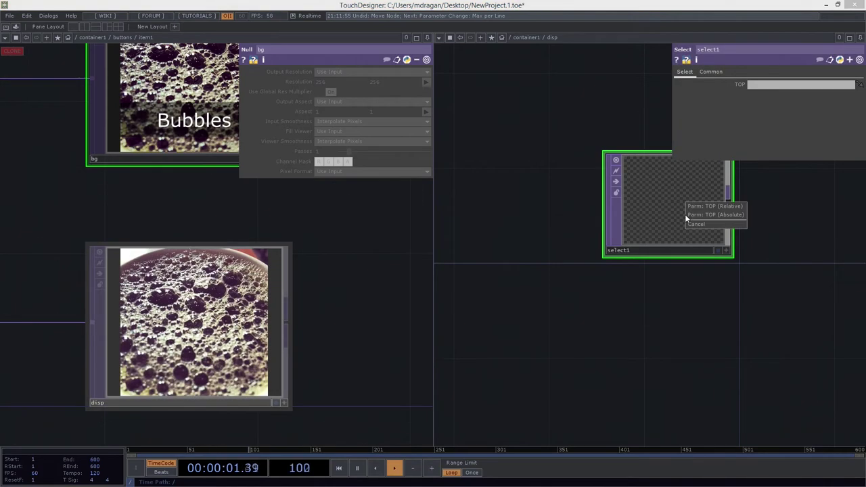
{"action": "left_click", "coordinate": [735, 209]}
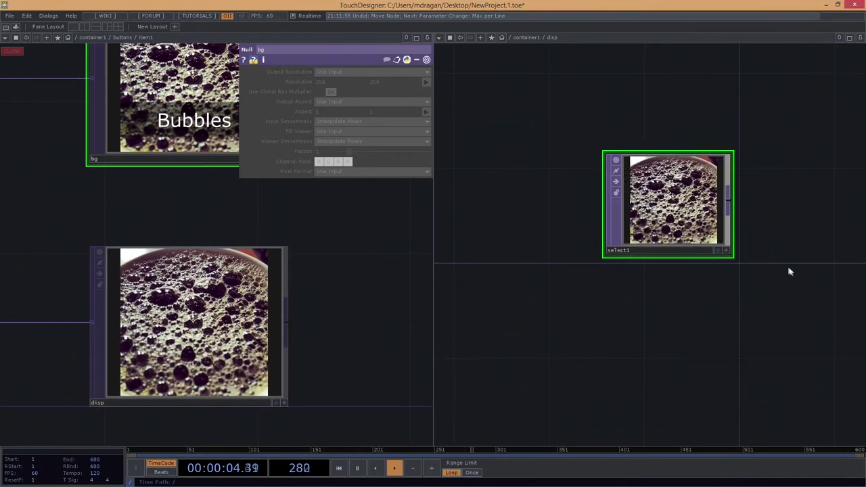
{"action": "left_click_drag", "start_coordinate": [789, 269], "coordinate": [707, 319]}
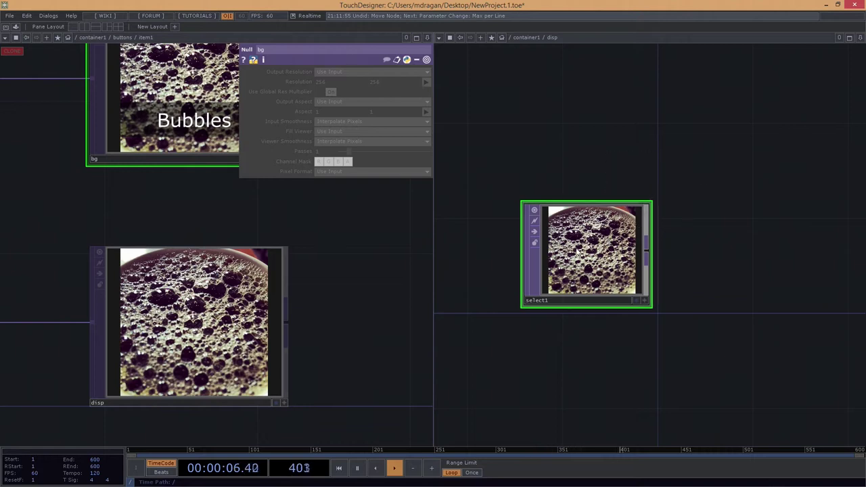
{"action": "key", "text": "p"}
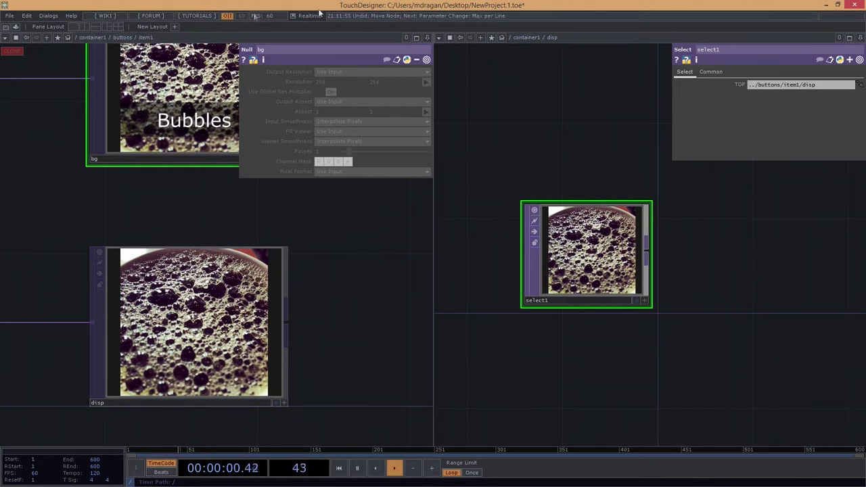
Point select1 at the disp Null inside buttons/item5 using a relative path.
{"action": "scroll", "coordinate": [477, 217], "scroll_direction": "down", "scroll_amount": 5}
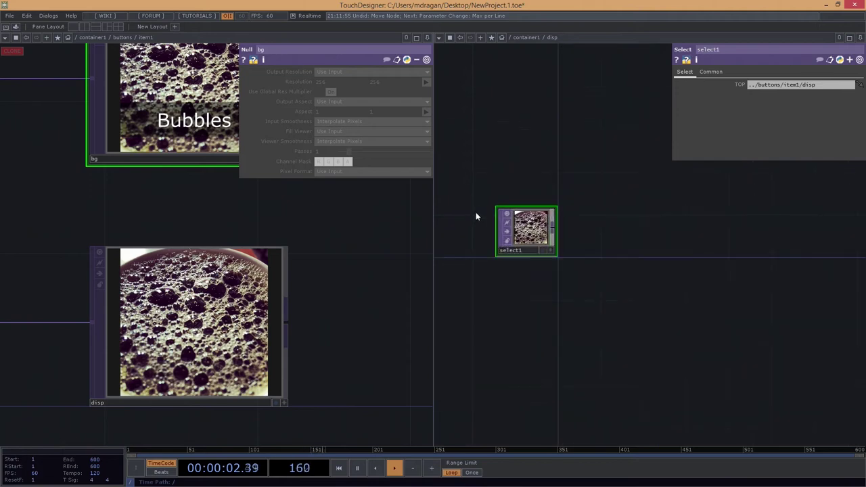
{"action": "scroll", "coordinate": [600, 246], "scroll_direction": "up", "scroll_amount": 5}
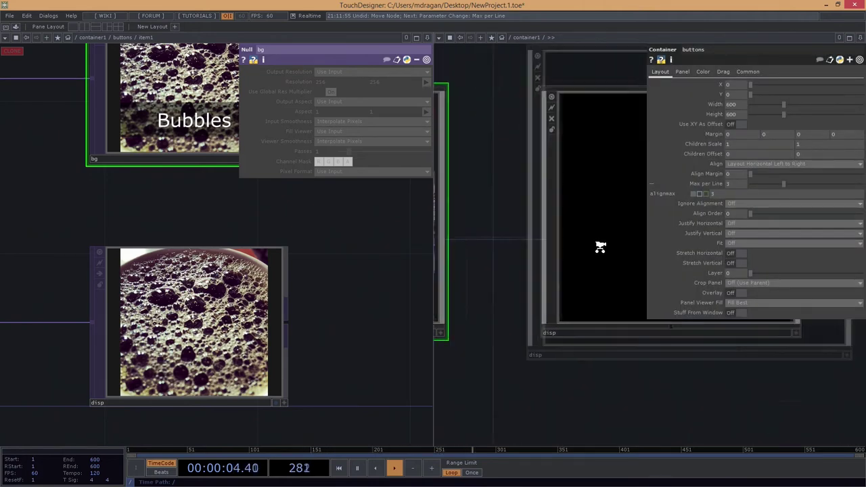
{"action": "left_click_drag", "start_coordinate": [833, 85], "coordinate": [739, 89]}
{"action": "scroll", "coordinate": [358, 265], "scroll_direction": "down", "scroll_amount": 5}
{"action": "scroll", "coordinate": [248, 343], "scroll_direction": "down", "scroll_amount": 5}
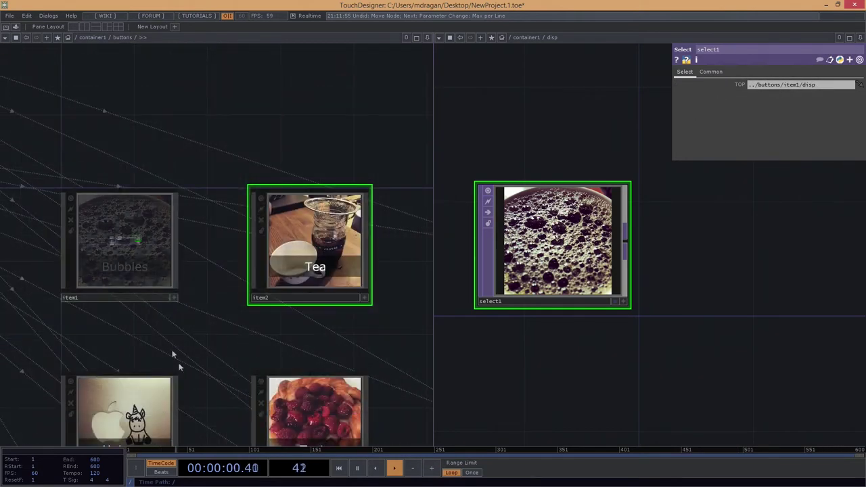
{"action": "left_click_drag", "start_coordinate": [248, 343], "coordinate": [131, 320]}
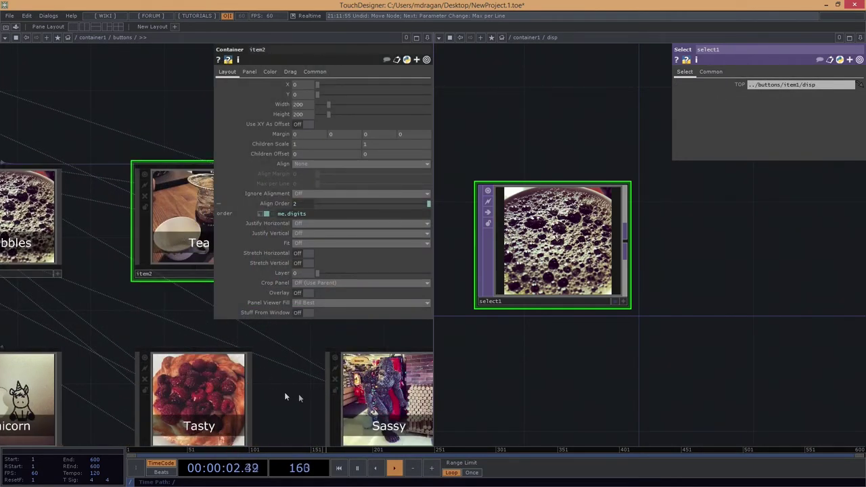
{"action": "scroll", "coordinate": [180, 410], "scroll_direction": "up", "scroll_amount": 10}
{"action": "left_click_drag", "start_coordinate": [259, 267], "coordinate": [599, 232]}
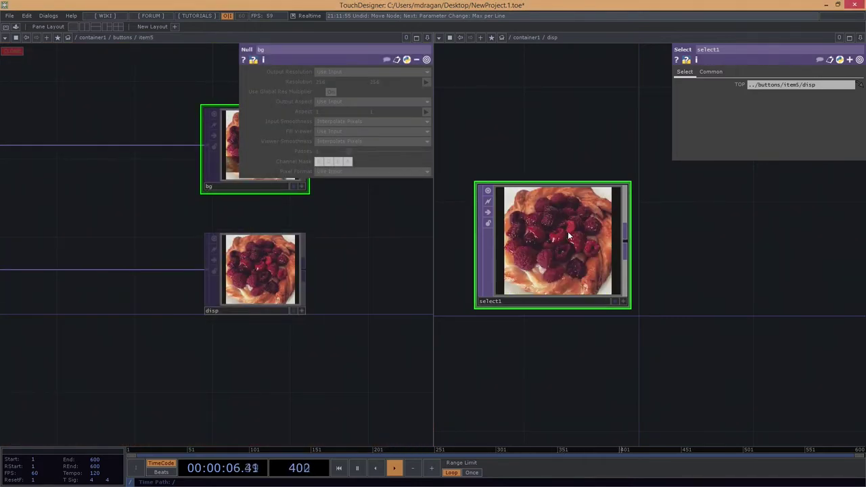
Paste a second Select TOP below select1 and point it at the disp Null inside buttons/item9 with a relative path.
{"action": "scroll", "coordinate": [383, 323], "scroll_direction": "down", "scroll_amount": 5}
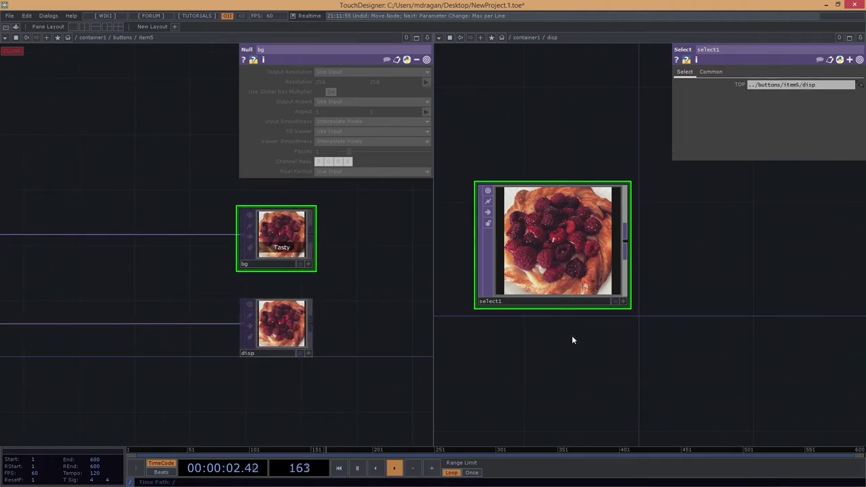
{"action": "key", "text": "ctrl+v"}
{"action": "scroll", "coordinate": [186, 311], "scroll_direction": "down", "scroll_amount": 5}
{"action": "scroll", "coordinate": [187, 312], "scroll_direction": "up", "scroll_amount": 5}
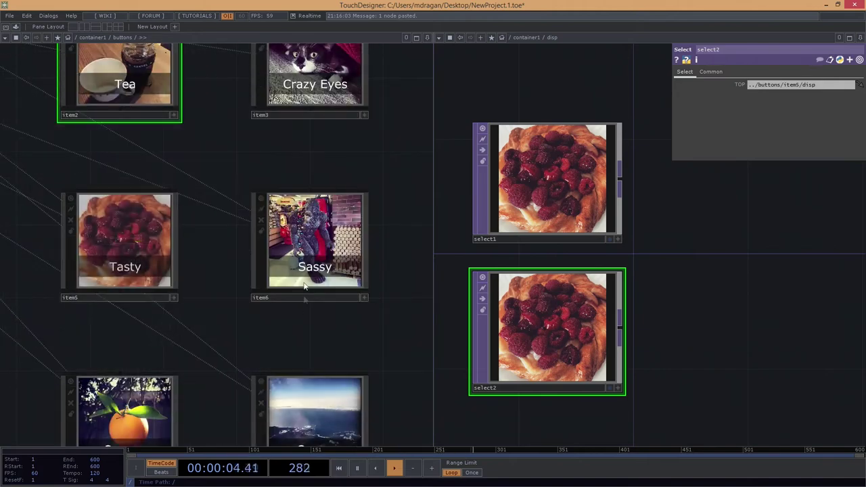
{"action": "scroll", "coordinate": [299, 416], "scroll_direction": "up", "scroll_amount": 3}
{"action": "scroll", "coordinate": [244, 284], "scroll_direction": "down", "scroll_amount": 3}
{"action": "scroll", "coordinate": [203, 251], "scroll_direction": "up", "scroll_amount": 3}
{"action": "left_click_drag", "start_coordinate": [588, 327], "coordinate": [588, 325]}
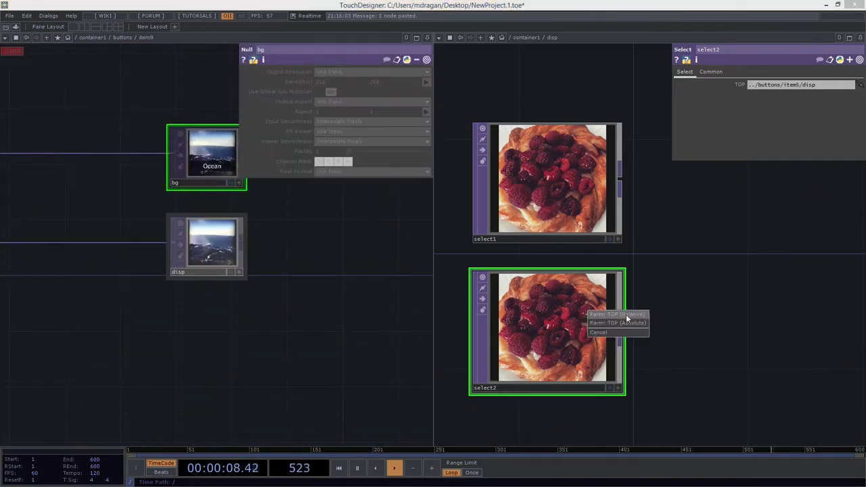
{"action": "left_click", "coordinate": [631, 321]}
Compare the TOP paths of select1 and select2 to see which part of the path differs.
{"action": "middle_click_drag", "start_coordinate": [639, 273], "coordinate": [647, 270]}
{"action": "left_click_drag", "start_coordinate": [648, 270], "coordinate": [752, 287]}
{"action": "left_click", "coordinate": [682, 161]}
{"action": "left_click", "coordinate": [652, 310]}
{"action": "left_click_drag", "start_coordinate": [826, 282], "coordinate": [750, 247]}
{"action": "left_click", "coordinate": [600, 149]}
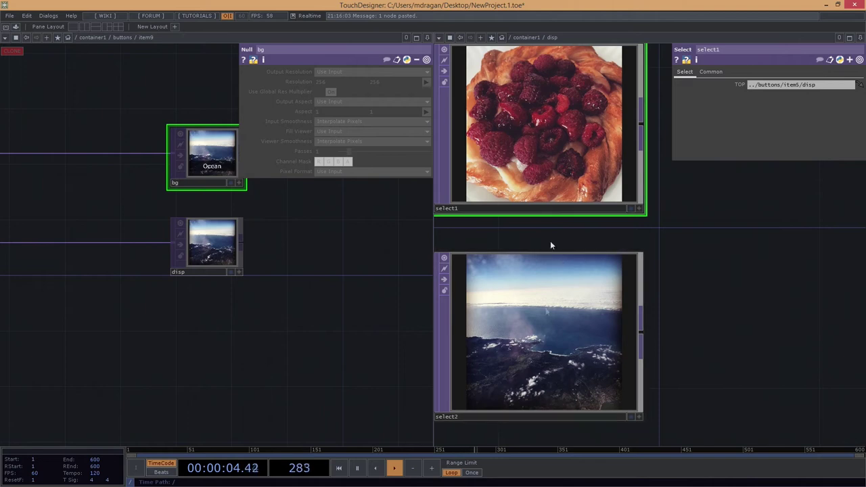
{"action": "left_click", "coordinate": [520, 274]}
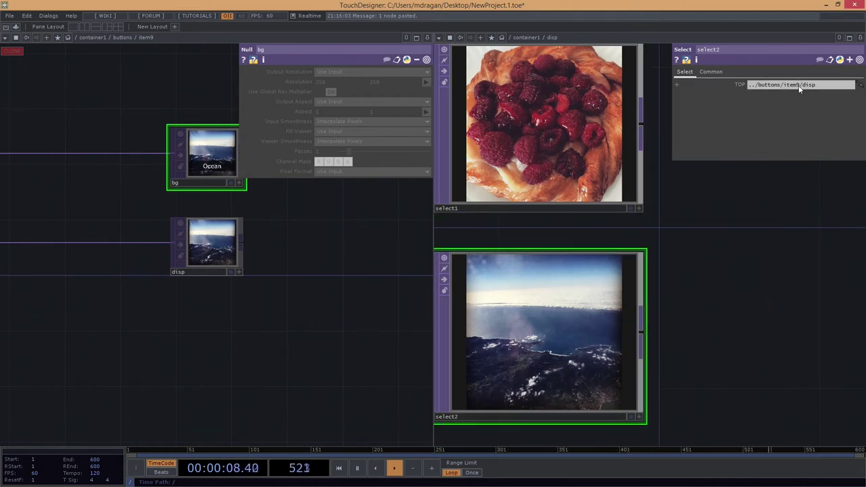
Change the item number in select1's TOP path to 9, 1 and finally 2, ending with ../buttons/item2/disp.
{"action": "left_click", "coordinate": [600, 117]}
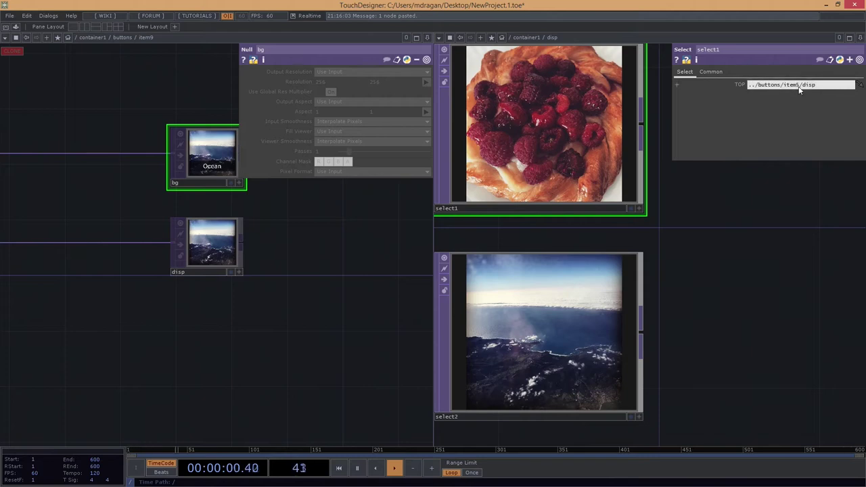
{"action": "key", "text": "Return"}
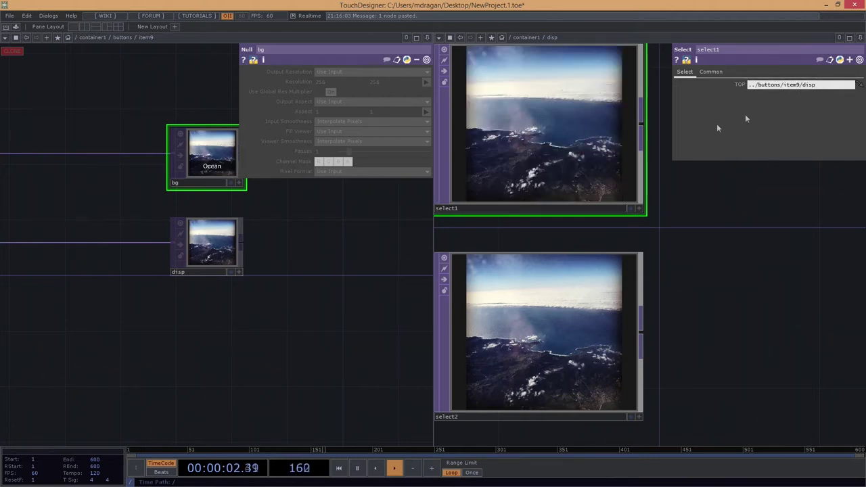
{"action": "left_click_drag", "start_coordinate": [744, 249], "coordinate": [753, 274]}
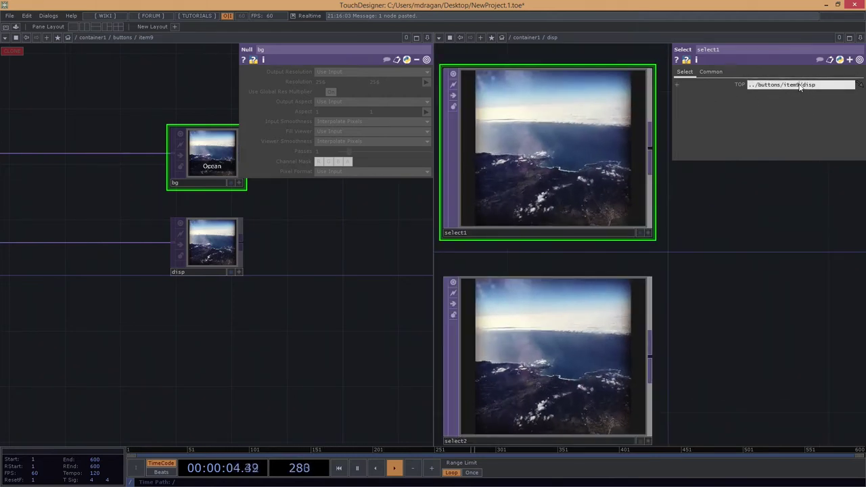
{"action": "key", "text": "Return"}
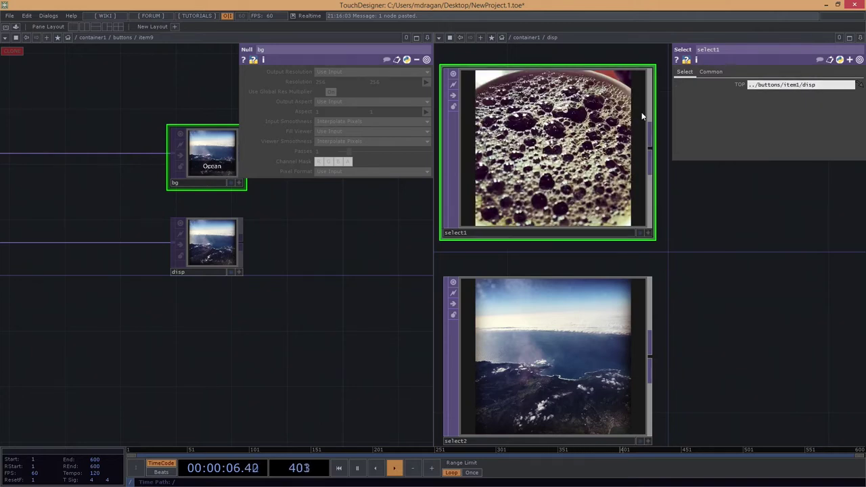
{"action": "left_click", "coordinate": [801, 87]}
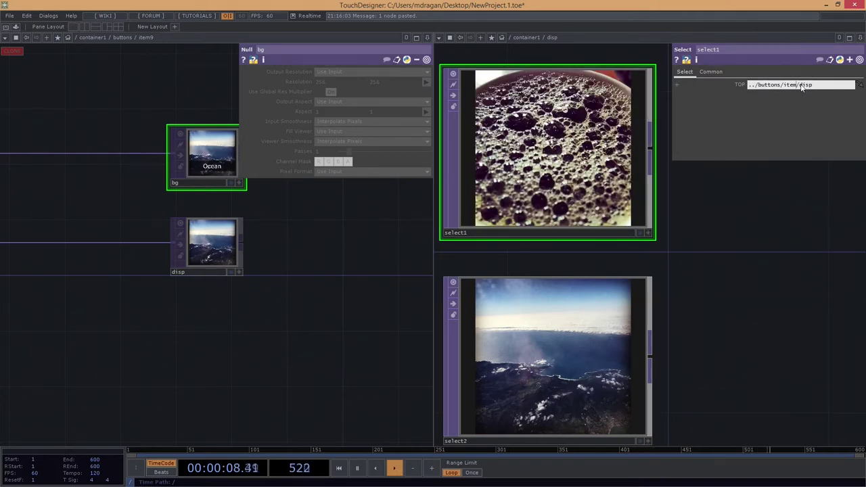
{"action": "type", "text": "2"}
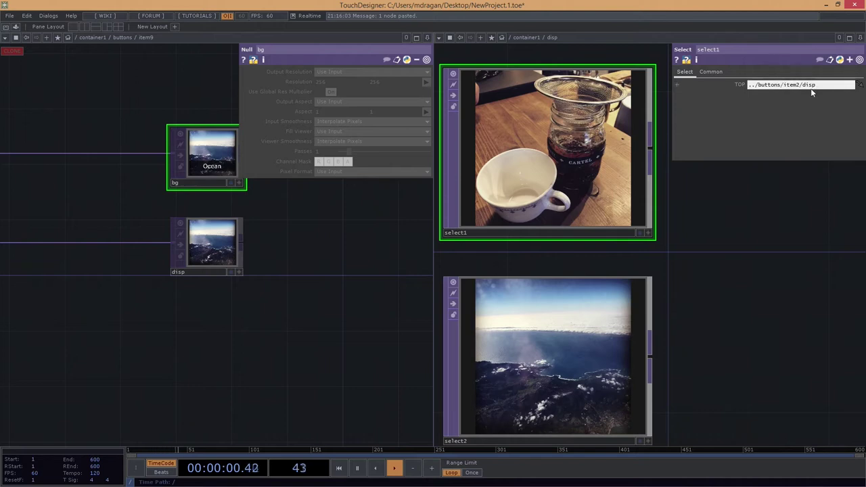
Delete select2 from the disp container's network.
{"action": "scroll", "coordinate": [736, 270], "scroll_direction": "down", "scroll_amount": 3}
{"action": "left_click_drag", "start_coordinate": [736, 287], "coordinate": [576, 343]}
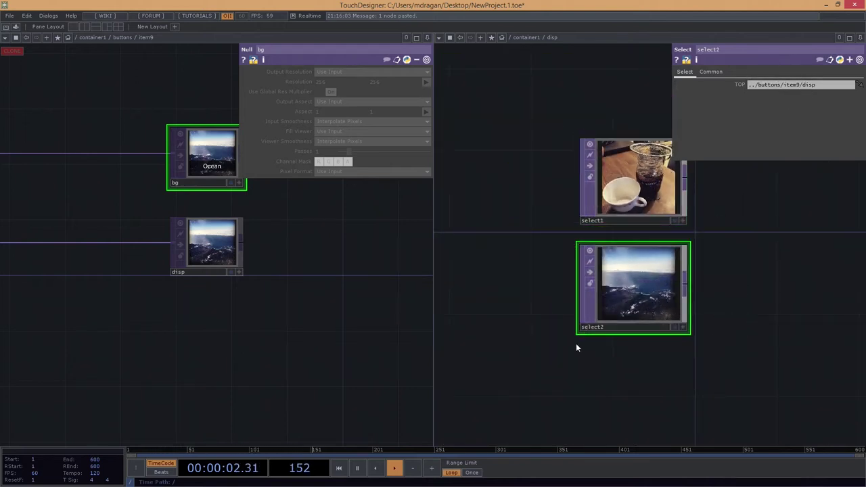
{"action": "key", "text": "Delete"}
{"action": "left_click_drag", "start_coordinate": [618, 310], "coordinate": [597, 334]}
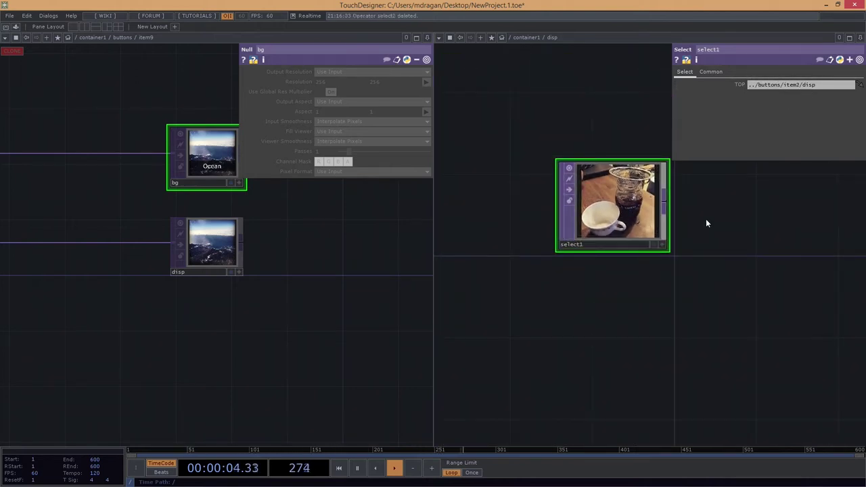
Add a Null TOP to select1's output and rename it bg.
{"action": "left_click_drag", "start_coordinate": [701, 278], "coordinate": [656, 316]}
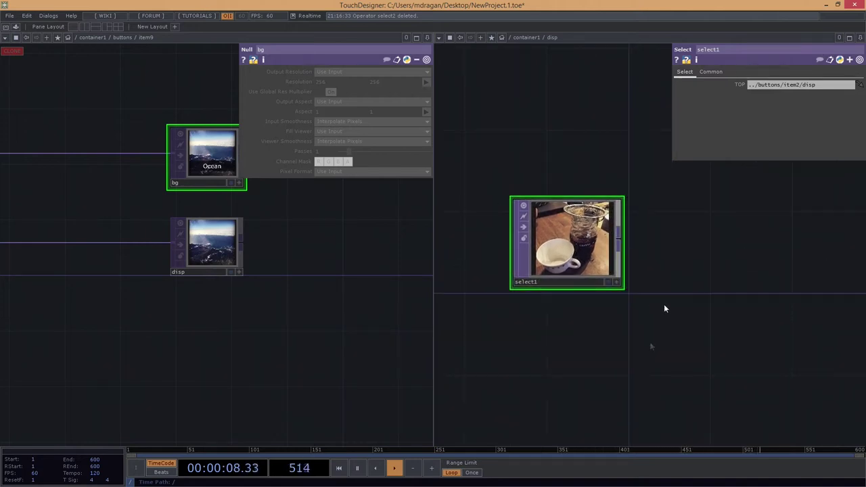
{"action": "left_click", "coordinate": [619, 243]}
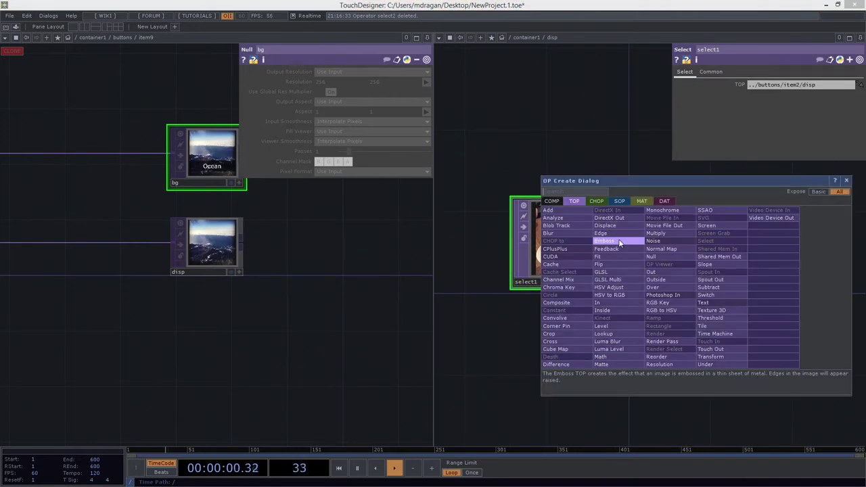
{"action": "left_click", "coordinate": [651, 256]}
{"action": "left_click", "coordinate": [713, 247]}
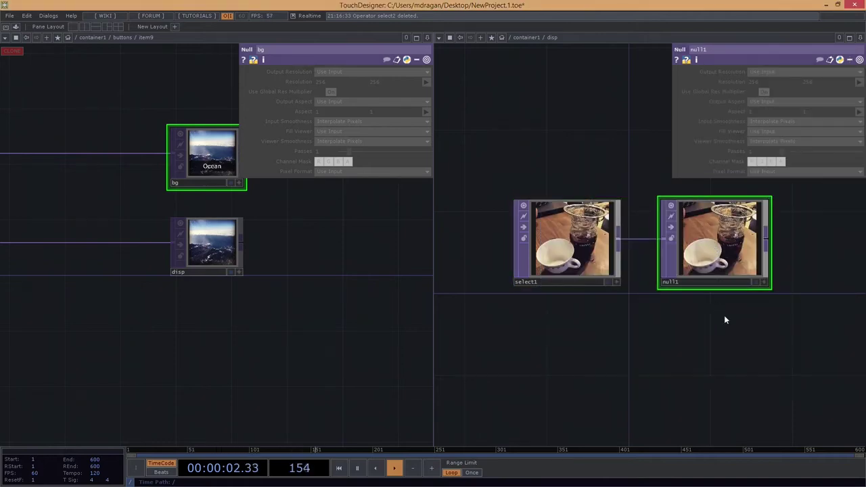
{"action": "left_click_drag", "start_coordinate": [724, 316], "coordinate": [673, 319]}
{"action": "left_click", "coordinate": [638, 287]}
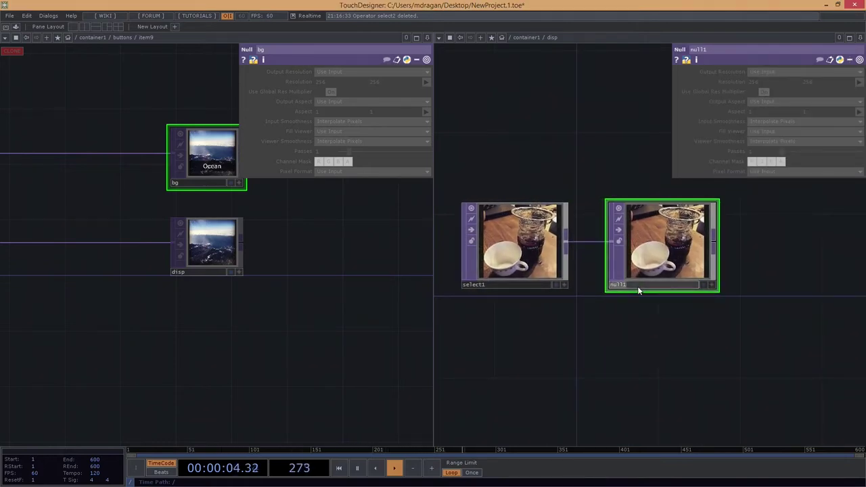
{"action": "type", "text": "bg"}
{"action": "key", "text": "Return"}
{"action": "left_click_drag", "start_coordinate": [652, 264], "coordinate": [636, 264]}
Go up to container1, set the disp container's Background TOP to ./bg, and examine its displayed picture.
{"action": "key", "text": "u"}
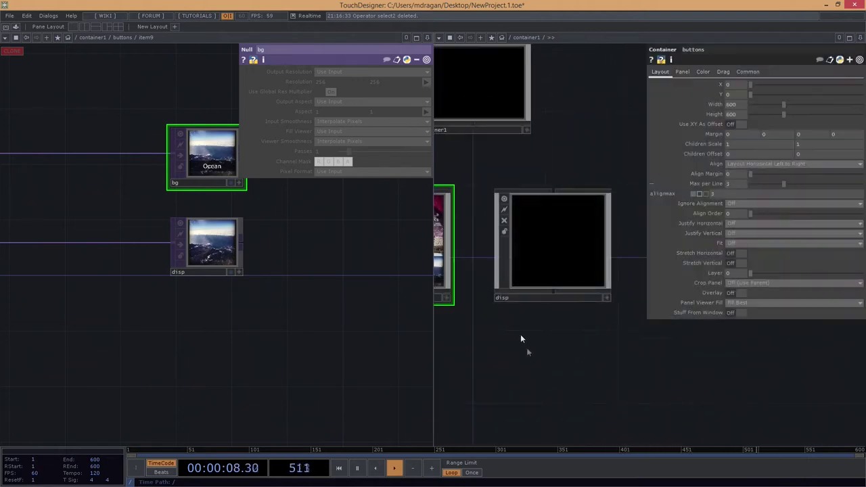
{"action": "left_click", "coordinate": [567, 286]}
{"action": "left_click", "coordinate": [682, 71]}
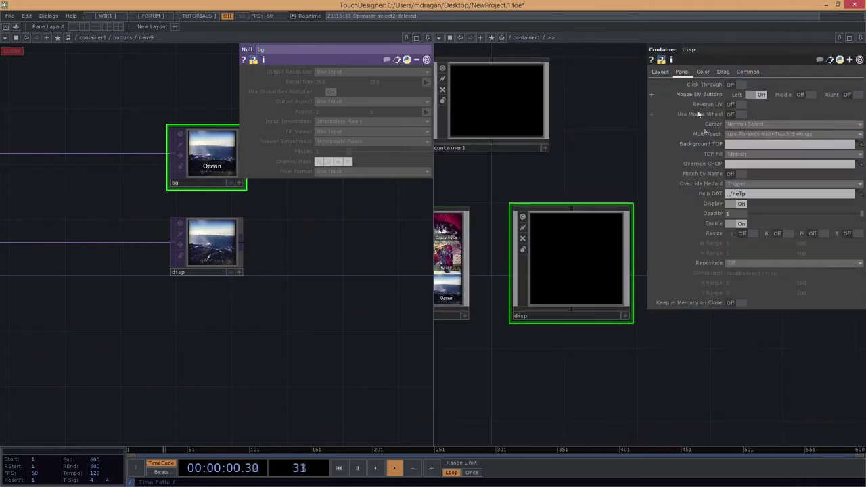
{"action": "left_click", "coordinate": [740, 148]}
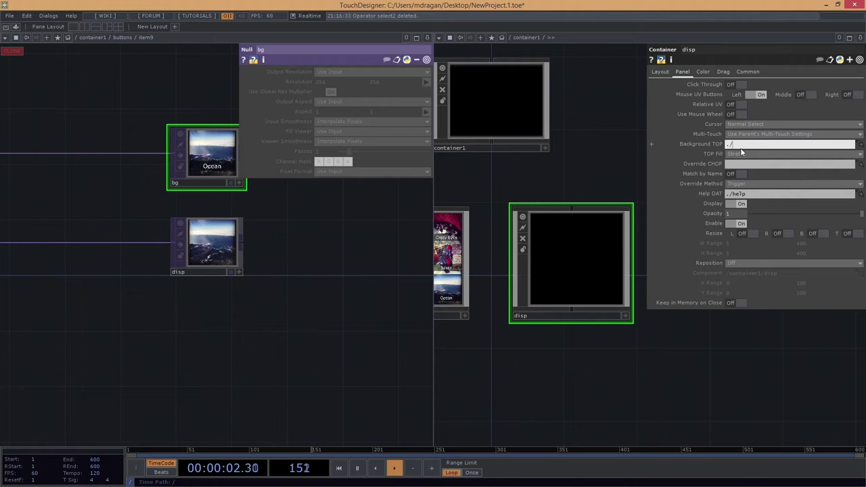
{"action": "type", "text": "./bg"}
{"action": "key", "text": "Return"}
{"action": "left_click_drag", "start_coordinate": [594, 384], "coordinate": [642, 398]}
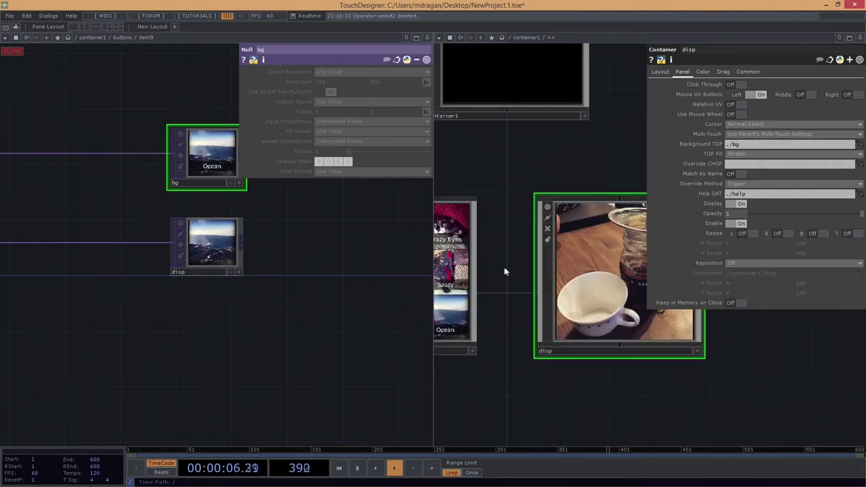
{"action": "scroll", "coordinate": [538, 180], "scroll_direction": "up", "scroll_amount": 2}
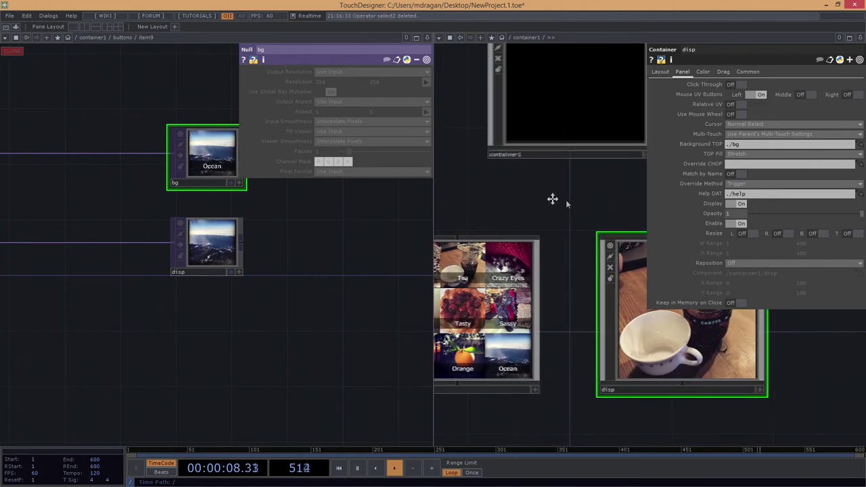
{"action": "scroll", "coordinate": [609, 271], "scroll_direction": "up", "scroll_amount": 3}
{"action": "scroll", "coordinate": [626, 324], "scroll_direction": "down", "scroll_amount": 1}
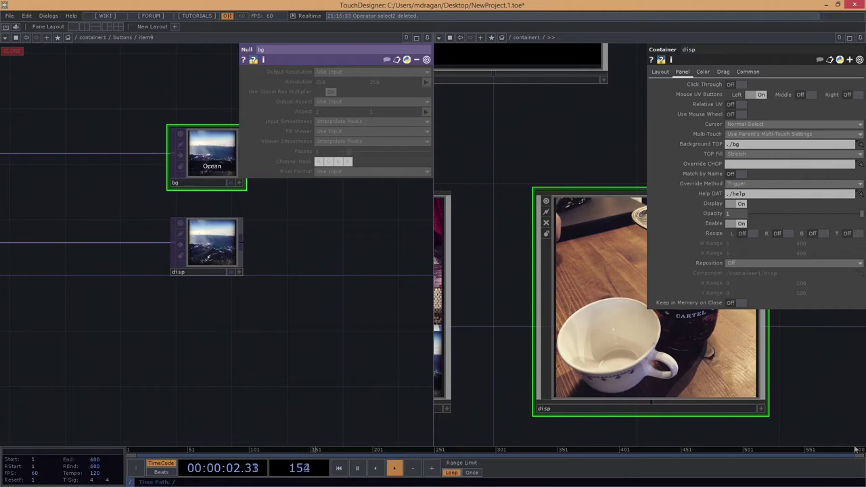
Open the disp container's network to view its Select TOP and the TOP path it references.
{"action": "scroll", "coordinate": [546, 236], "scroll_direction": "up", "scroll_amount": 5}
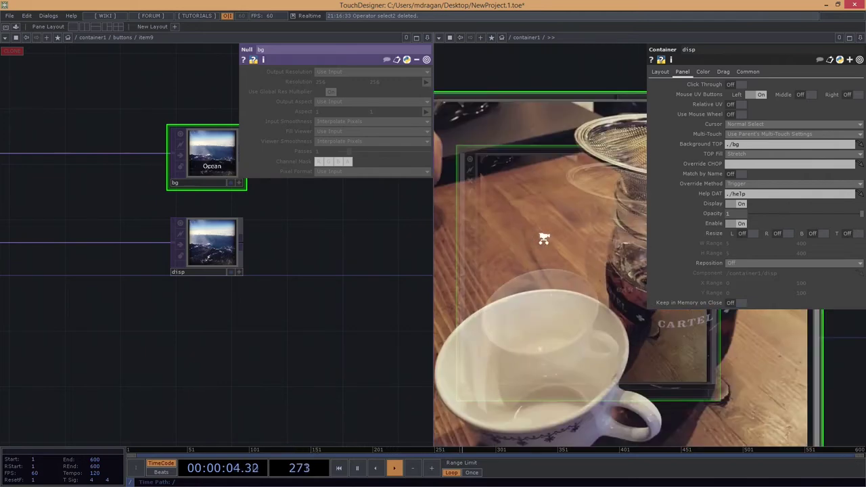
{"action": "left_click", "coordinate": [541, 223]}
{"action": "scroll", "coordinate": [571, 215], "scroll_direction": "up", "scroll_amount": 4}
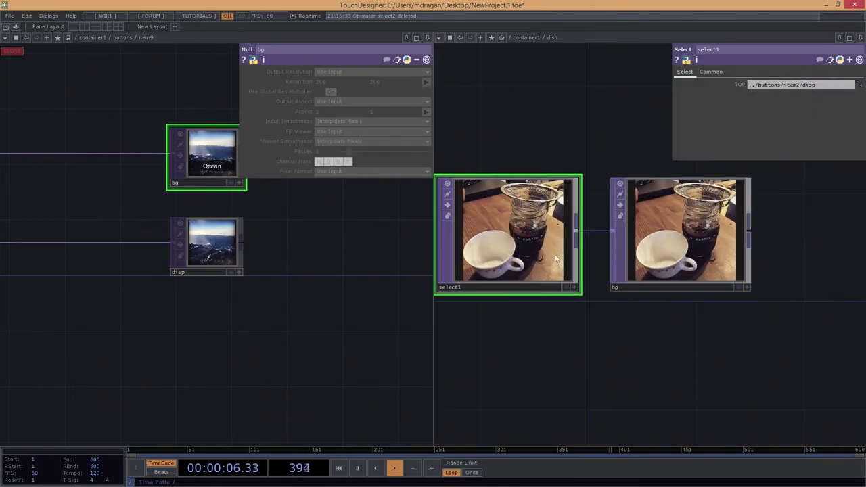
Leave item9 for the buttons network and inspect the Clone setting in master1's common parameters.
{"action": "scroll", "coordinate": [187, 367], "scroll_direction": "down", "scroll_amount": 10}
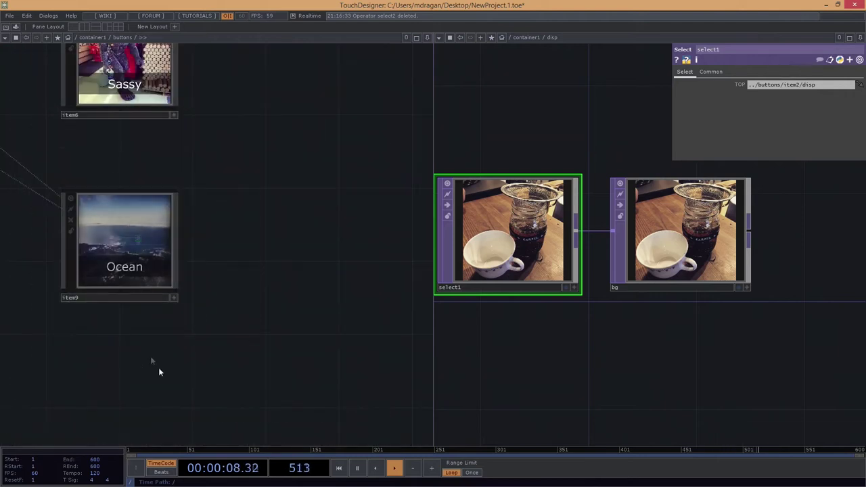
{"action": "scroll", "coordinate": [203, 349], "scroll_direction": "down", "scroll_amount": 5}
{"action": "scroll", "coordinate": [150, 161], "scroll_direction": "up", "scroll_amount": 3}
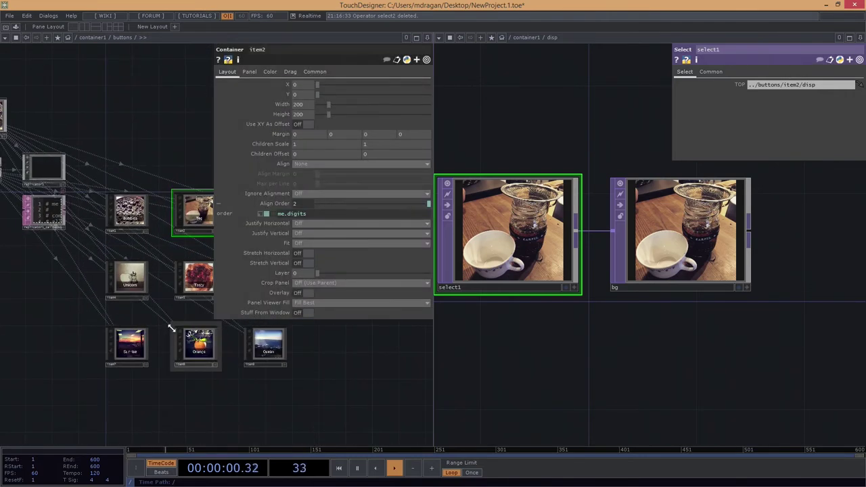
{"action": "key", "text": "p"}
{"action": "left_click_drag", "start_coordinate": [177, 152], "coordinate": [304, 174]}
{"action": "scroll", "coordinate": [132, 115], "scroll_direction": "up", "scroll_amount": 3}
{"action": "left_click", "coordinate": [86, 161]}
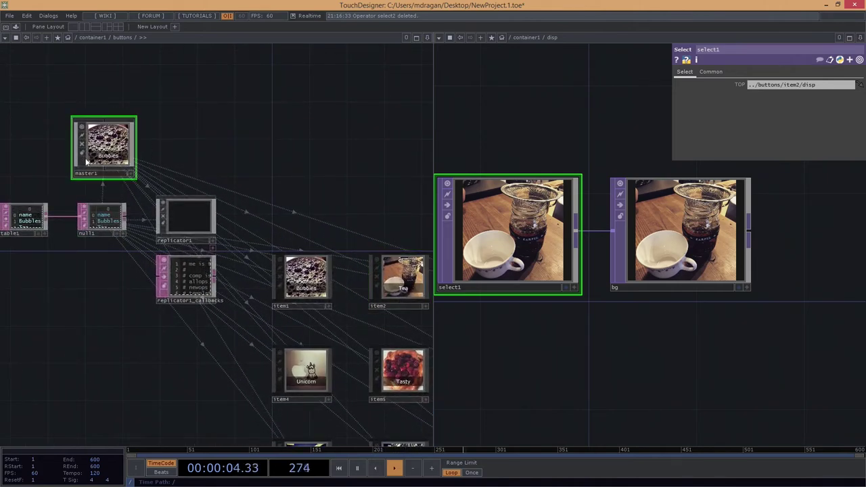
{"action": "key", "text": "p"}
{"action": "left_click", "coordinate": [316, 73]}
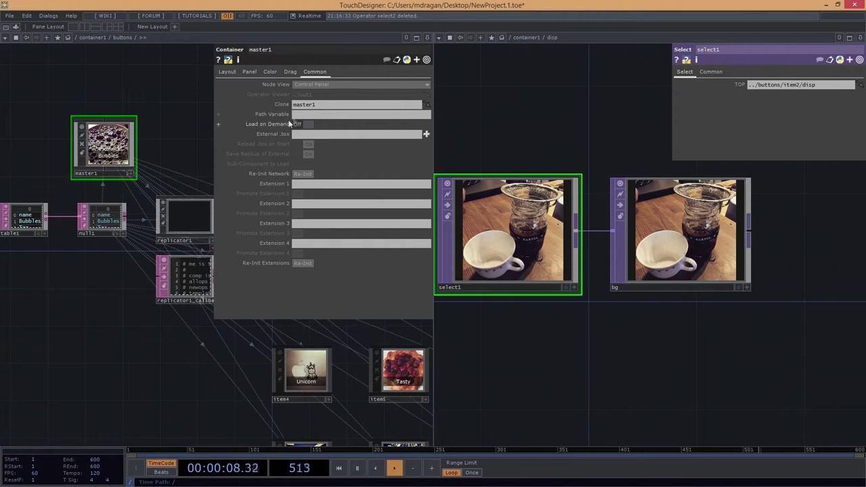
Inspect the Clone setting in the common parameters of the replicated item1 container.
{"action": "scroll", "coordinate": [108, 130], "scroll_direction": "up", "scroll_amount": 5}
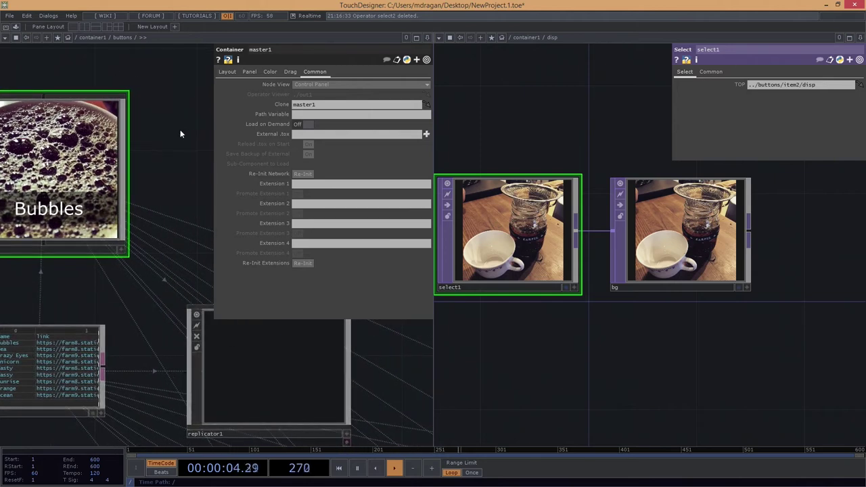
{"action": "scroll", "coordinate": [155, 248], "scroll_direction": "down", "scroll_amount": 6}
{"action": "left_click_drag", "start_coordinate": [219, 355], "coordinate": [82, 236]}
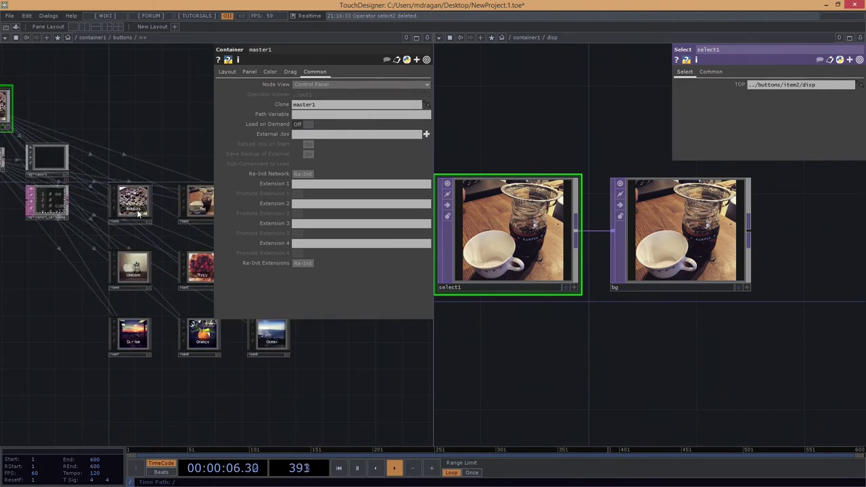
{"action": "left_click", "coordinate": [137, 212]}
{"action": "left_click", "coordinate": [127, 280]}
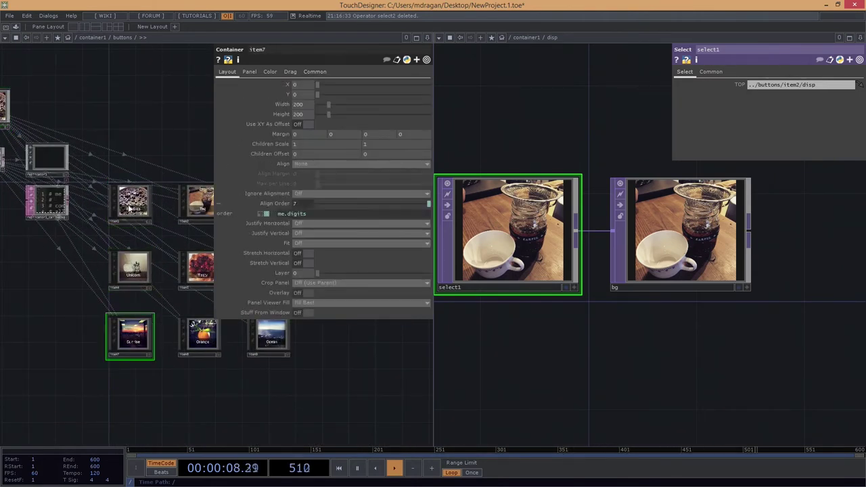
{"action": "left_click", "coordinate": [325, 73]}
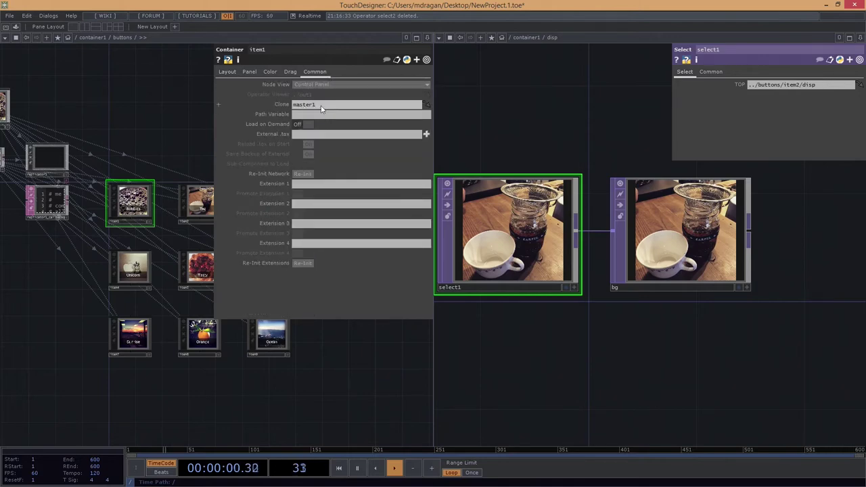
Compare master1 with its replicas and look inside the item1 clone's network before returning to buttons.
{"action": "left_click_drag", "start_coordinate": [55, 134], "coordinate": [135, 165]}
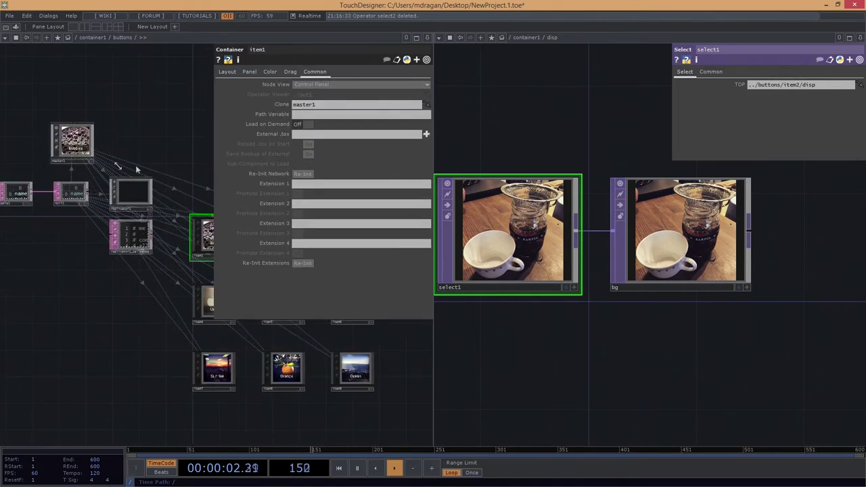
{"action": "left_click_drag", "start_coordinate": [165, 141], "coordinate": [82, 123]}
{"action": "left_click_drag", "start_coordinate": [155, 157], "coordinate": [240, 220]}
{"action": "scroll", "coordinate": [75, 184], "scroll_direction": "up", "scroll_amount": 5}
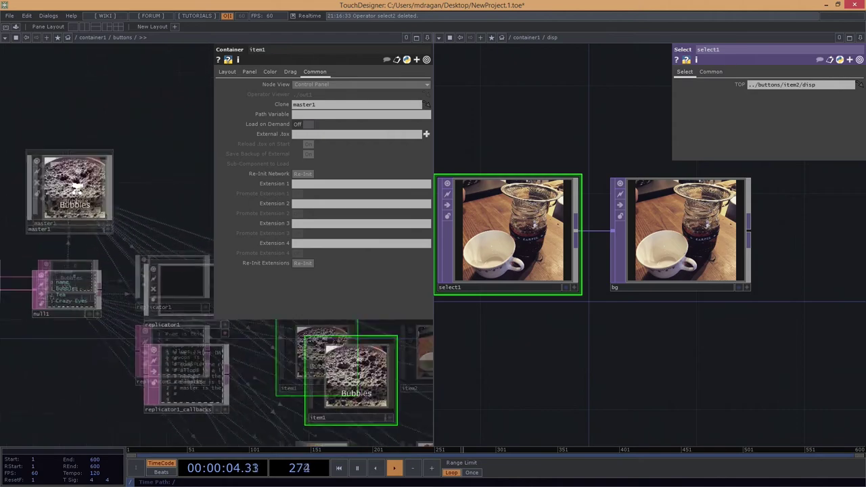
{"action": "scroll", "coordinate": [76, 184], "scroll_direction": "down", "scroll_amount": 3}
{"action": "scroll", "coordinate": [118, 256], "scroll_direction": "down", "scroll_amount": 2}
{"action": "scroll", "coordinate": [155, 232], "scroll_direction": "up", "scroll_amount": 8}
{"action": "scroll", "coordinate": [77, 238], "scroll_direction": "down", "scroll_amount": 3}
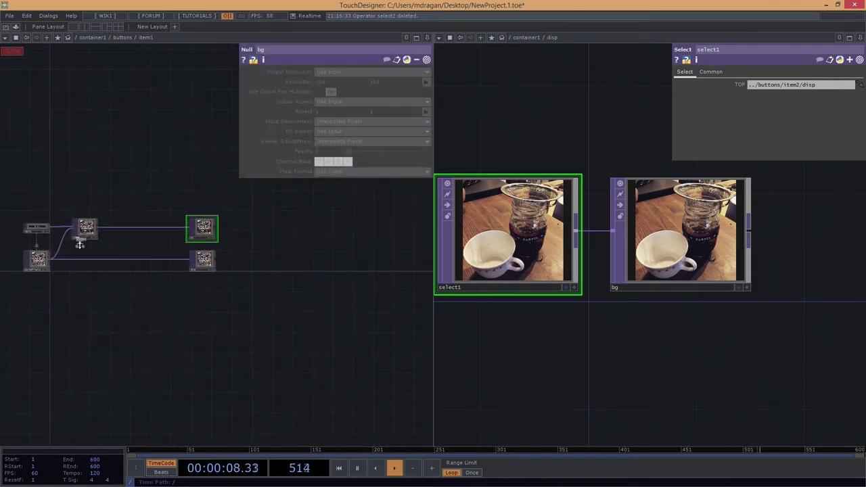
{"action": "scroll", "coordinate": [82, 248], "scroll_direction": "down", "scroll_amount": 3}
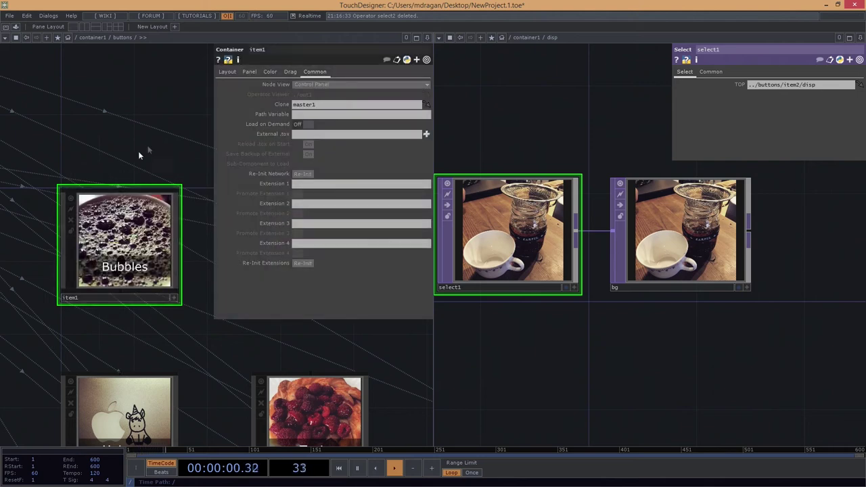
Split the buttons network pane into top and bottom, and open master1's network in the upper pane.
{"action": "left_click", "coordinate": [427, 37]}
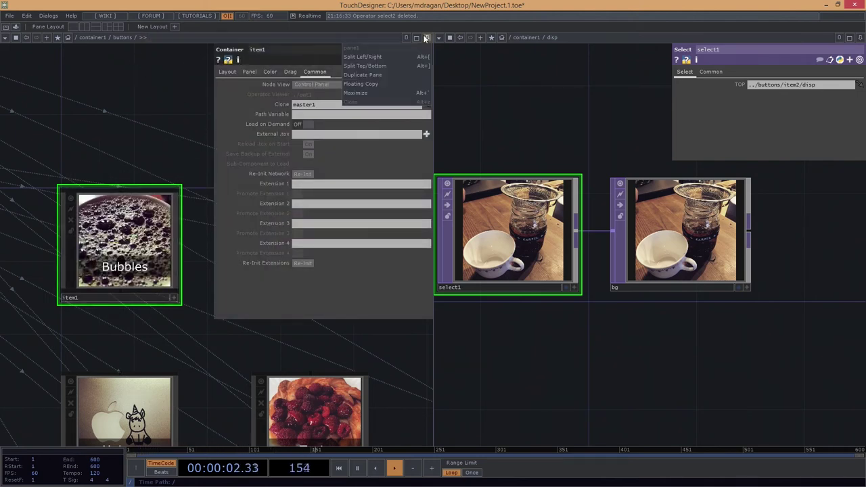
{"action": "left_click", "coordinate": [381, 65]}
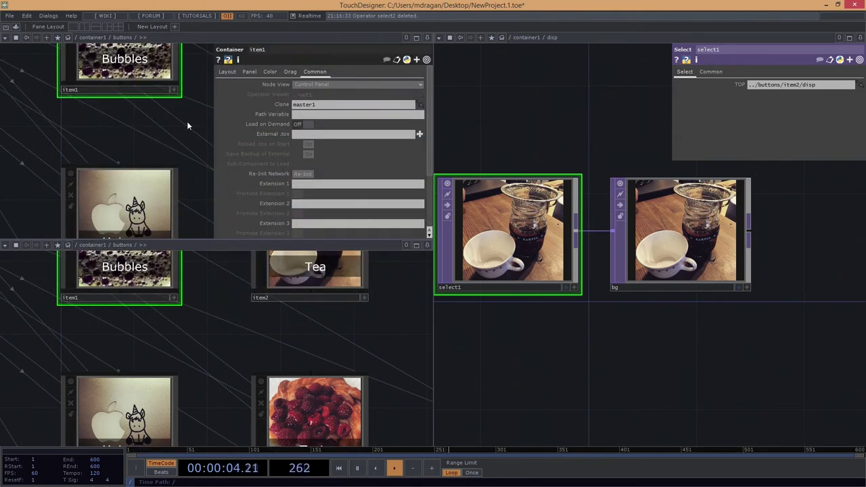
{"action": "key", "text": "p"}
{"action": "middle_click_drag", "start_coordinate": [204, 120], "coordinate": [188, 160]}
{"action": "left_click_drag", "start_coordinate": [29, 176], "coordinate": [123, 277]}
{"action": "left_click_drag", "start_coordinate": [203, 128], "coordinate": [256, 171]}
{"action": "scroll", "coordinate": [170, 147], "scroll_direction": "up", "scroll_amount": 10}
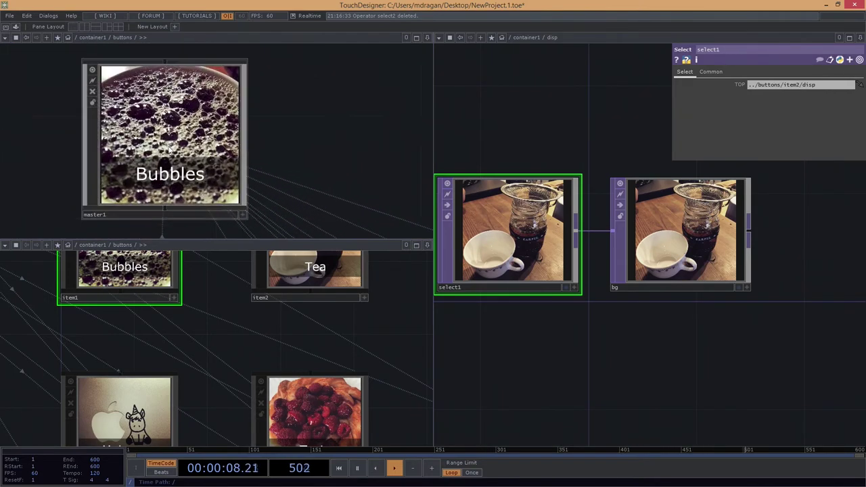
{"action": "left_click_drag", "start_coordinate": [215, 84], "coordinate": [172, 110]}
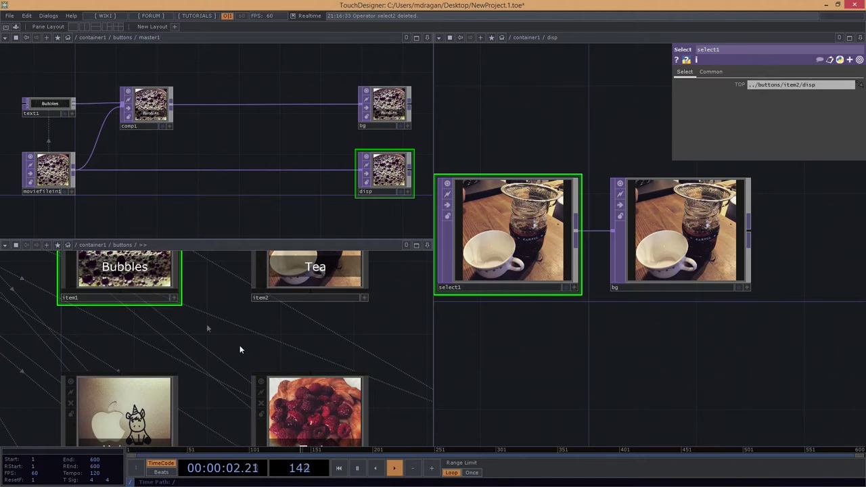
Open the network of the Sunrise container item7 in the lower pane.
{"action": "scroll", "coordinate": [245, 353], "scroll_direction": "down", "scroll_amount": 5}
{"action": "scroll", "coordinate": [241, 358], "scroll_direction": "up", "scroll_amount": 3}
{"action": "scroll", "coordinate": [150, 289], "scroll_direction": "up", "scroll_amount": 3}
{"action": "scroll", "coordinate": [149, 288], "scroll_direction": "up", "scroll_amount": 3}
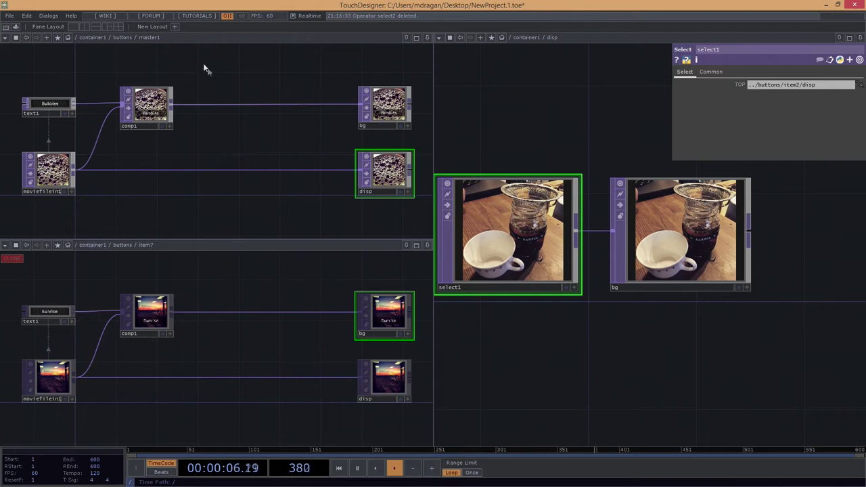
Create a Text DAT inside master1, placed above the text1 TOP.
{"action": "scroll", "coordinate": [148, 79], "scroll_direction": "down", "scroll_amount": 4}
{"action": "key", "text": "Tab"}
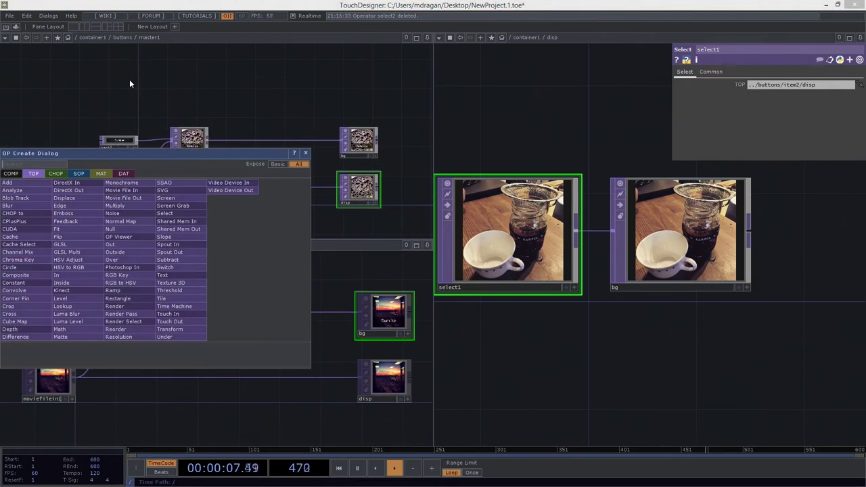
{"action": "left_click", "coordinate": [132, 176]}
{"action": "type", "text": "te"}
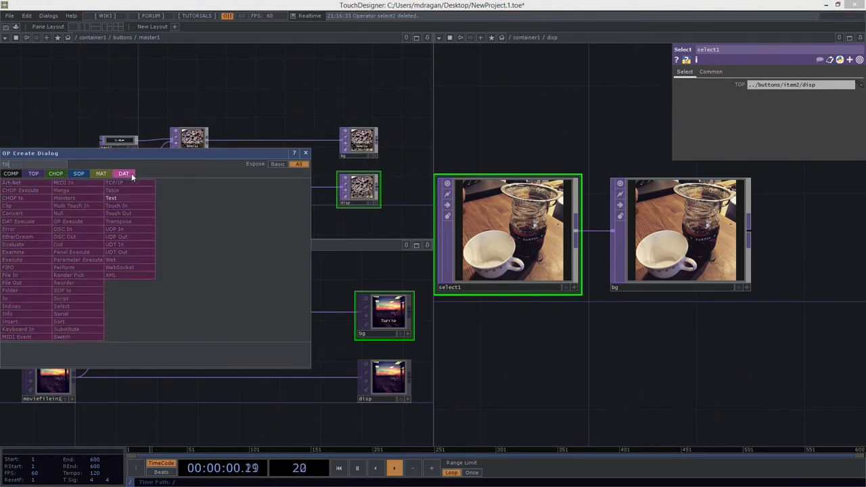
{"action": "type", "text": "x"}
{"action": "key", "text": "Return"}
{"action": "left_click", "coordinate": [125, 95]}
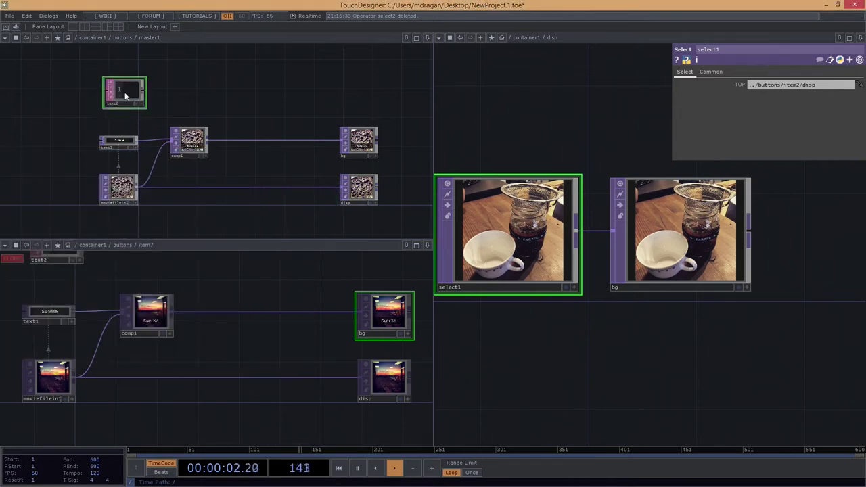
Enter a short greeting as the first line of the new Text DAT in master1.
{"action": "left_click_drag", "start_coordinate": [113, 278], "coordinate": [146, 319]}
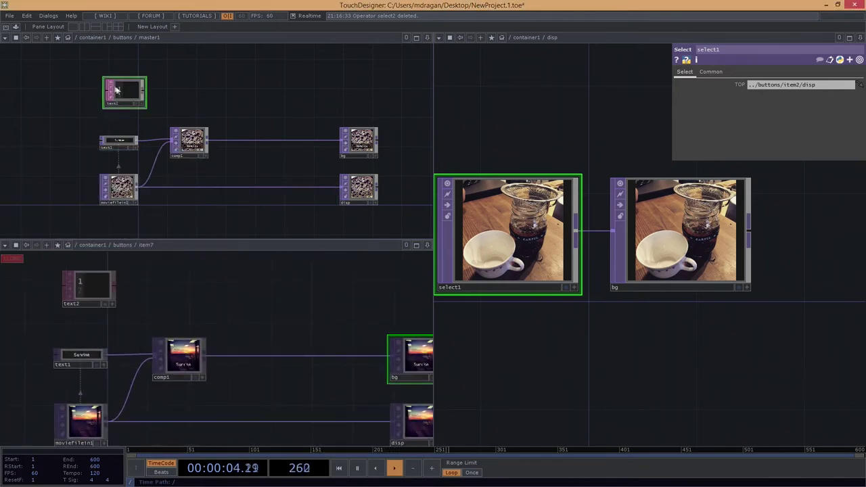
{"action": "left_click_drag", "start_coordinate": [115, 91], "coordinate": [116, 90]}
{"action": "scroll", "coordinate": [139, 88], "scroll_direction": "up", "scroll_amount": 5}
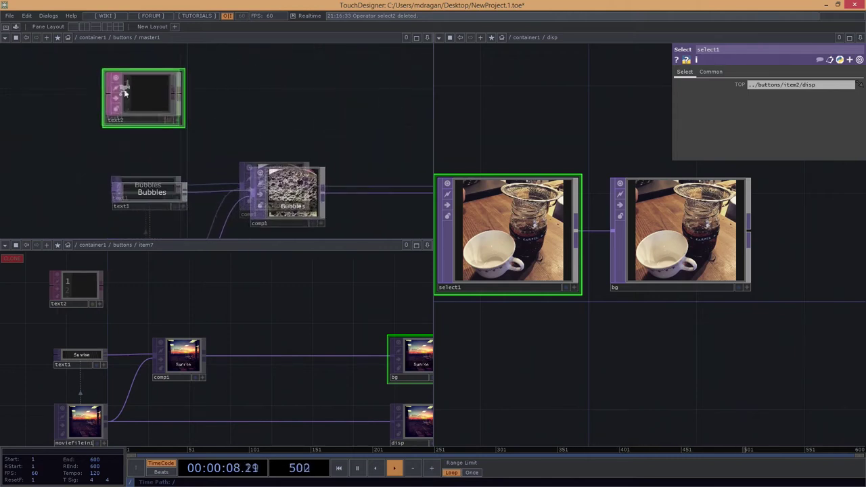
{"action": "left_click", "coordinate": [232, 152]}
{"action": "type", "text": "Hello Matt"}
{"action": "left_click", "coordinate": [233, 152]}
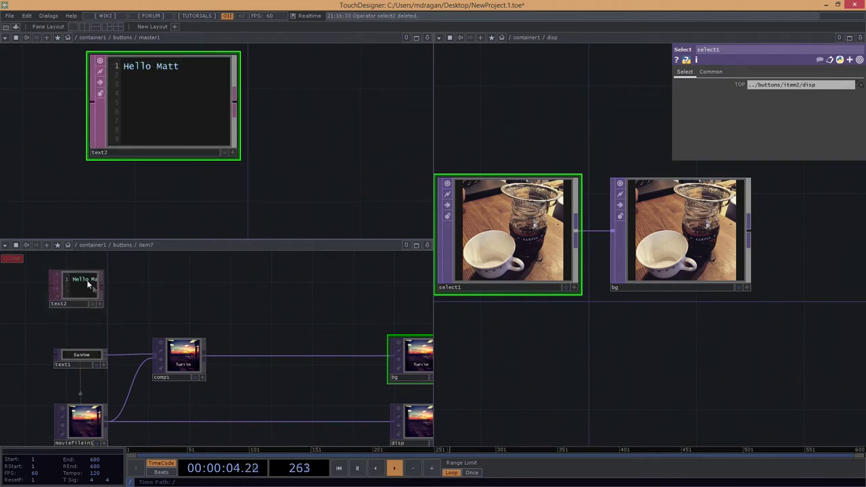
Check the content of the cloned Text DAT inside item7.
{"action": "scroll", "coordinate": [77, 288], "scroll_direction": "up", "scroll_amount": 3}
{"action": "scroll", "coordinate": [54, 296], "scroll_direction": "down", "scroll_amount": 3}
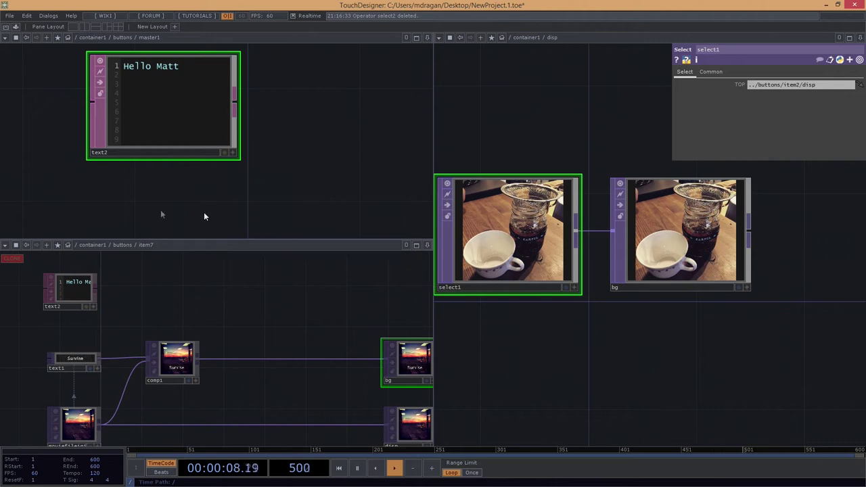
{"action": "scroll", "coordinate": [186, 332], "scroll_direction": "down", "scroll_amount": 4}
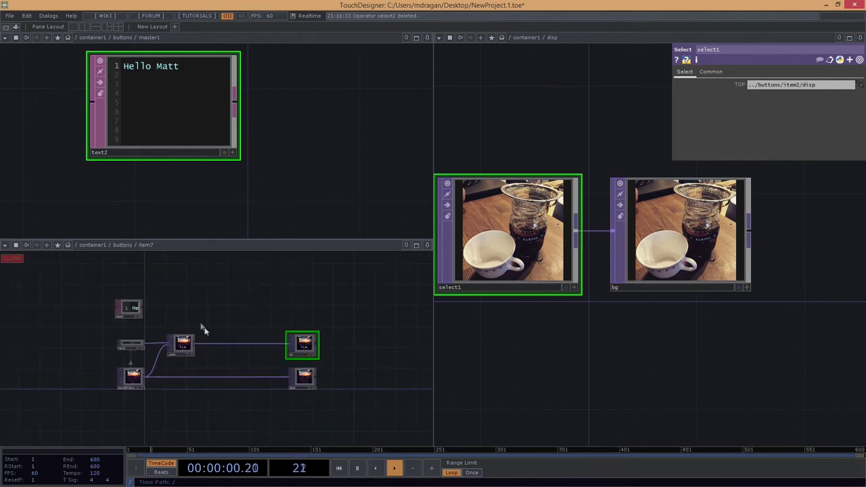
{"action": "scroll", "coordinate": [137, 308], "scroll_direction": "up", "scroll_amount": 2}
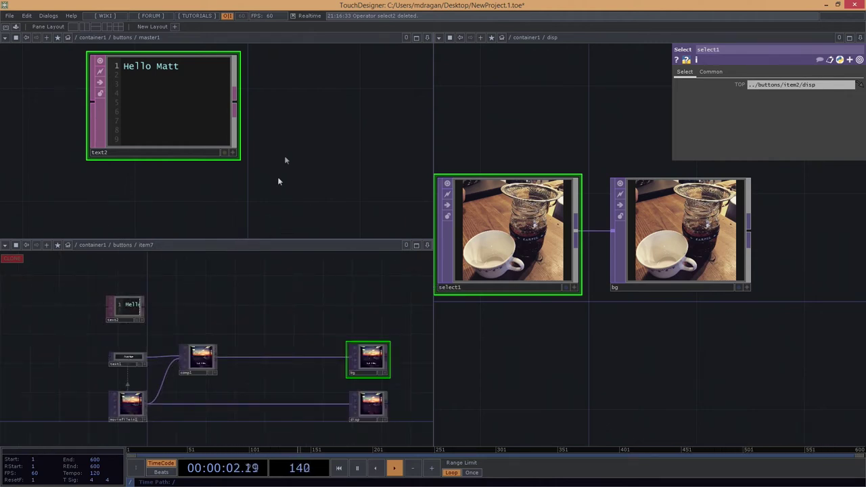
Return the upper pane to the buttons network and close the lower pane showing item7.
{"action": "scroll", "coordinate": [285, 160], "scroll_direction": "down", "scroll_amount": 3}
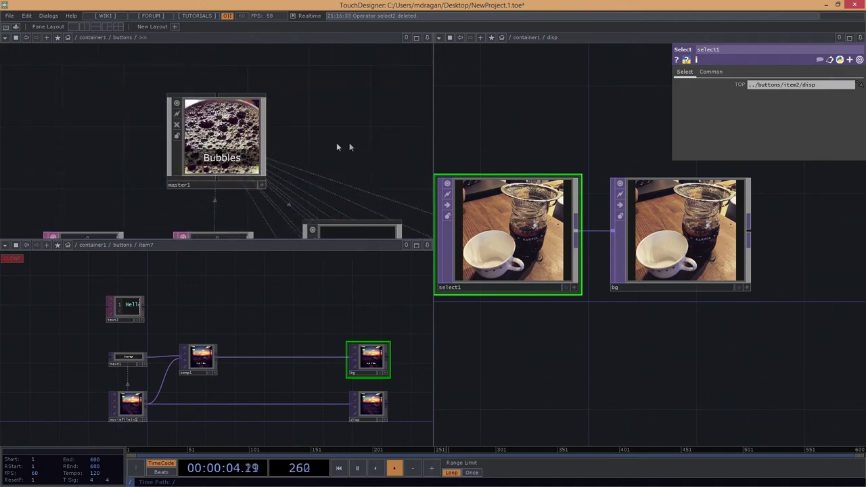
{"action": "left_click", "coordinate": [427, 245]}
{"action": "left_click", "coordinate": [378, 311]}
Open master1's network and delete the text2 DAT.
{"action": "left_click_drag", "start_coordinate": [306, 277], "coordinate": [272, 143]}
{"action": "scroll", "coordinate": [277, 246], "scroll_direction": "down", "scroll_amount": 3}
{"action": "scroll", "coordinate": [277, 245], "scroll_direction": "up", "scroll_amount": 3}
{"action": "left_click_drag", "start_coordinate": [304, 189], "coordinate": [268, 183]}
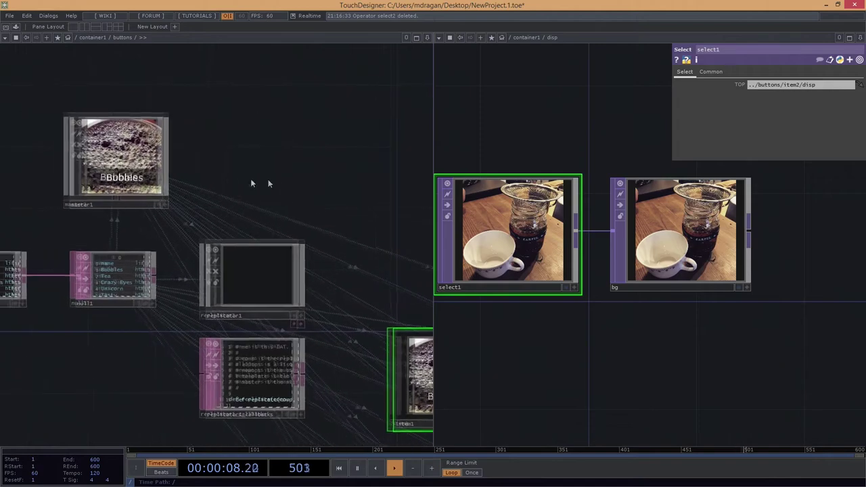
{"action": "scroll", "coordinate": [118, 161], "scroll_direction": "up", "scroll_amount": 3}
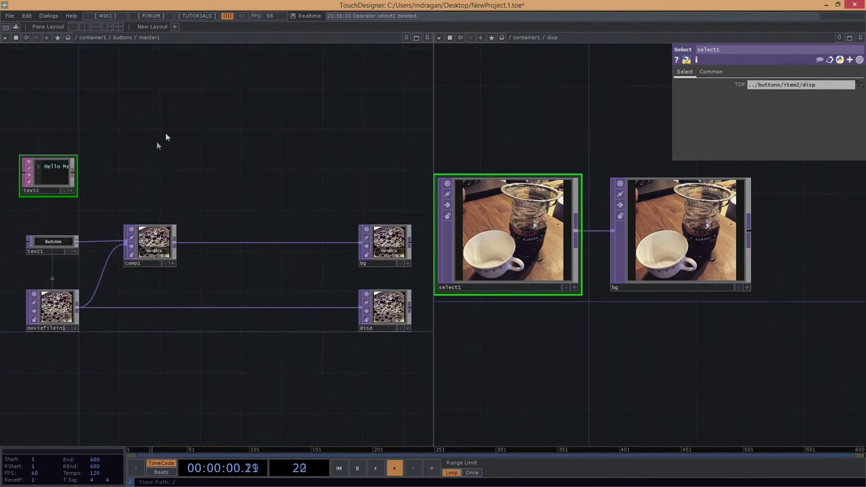
{"action": "key", "text": "Delete"}
Create a Panel Execute DAT inside master1, placed above the text1 TOP.
{"action": "key", "text": "Tab"}
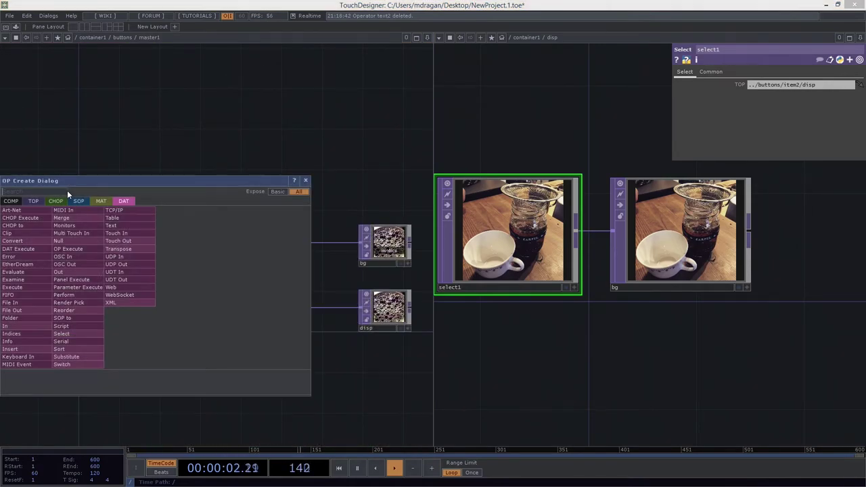
{"action": "type", "text": "pan"}
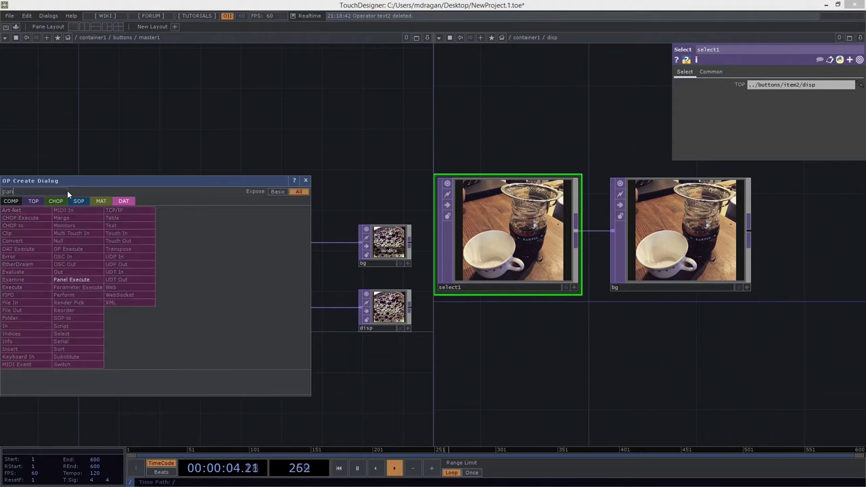
{"action": "key", "text": "Return"}
{"action": "left_click", "coordinate": [58, 150]}
{"action": "scroll", "coordinate": [77, 182], "scroll_direction": "up", "scroll_amount": 4}
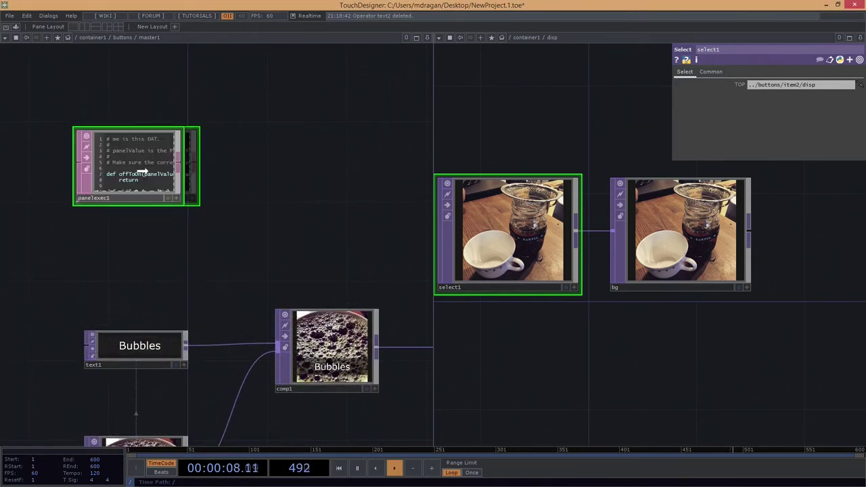
{"action": "left_click_drag", "start_coordinate": [221, 59], "coordinate": [203, 108]}
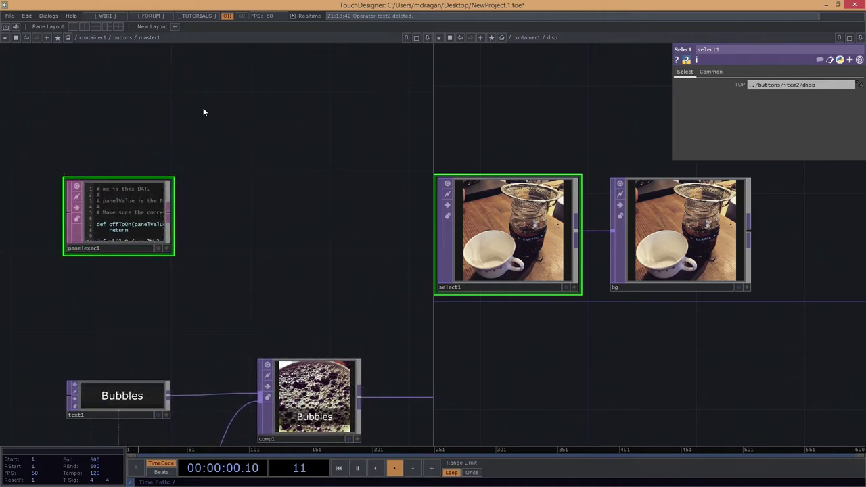
Create a Panel CHOP inside master1 and enlarge it until its panel value channels are readable.
{"action": "key", "text": "Tab"}
{"action": "left_click", "coordinate": [105, 202]}
{"action": "type", "text": "panl"}
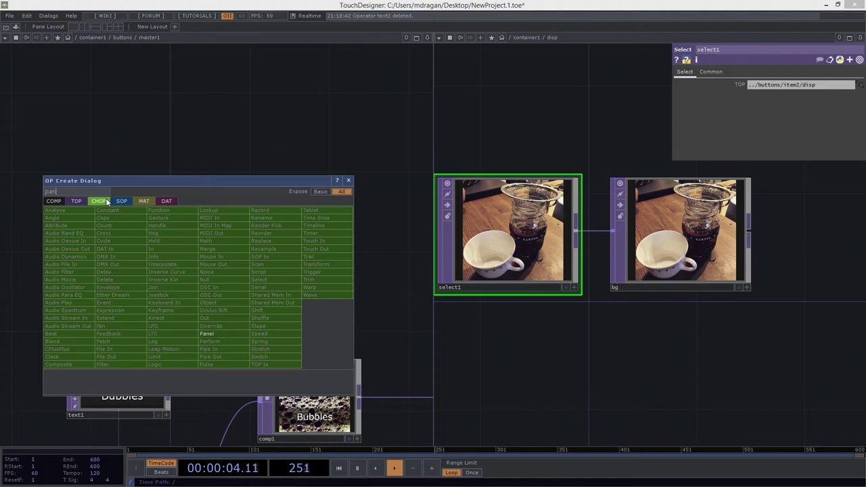
{"action": "left_click", "coordinate": [214, 333]}
{"action": "left_click", "coordinate": [277, 180]}
{"action": "scroll", "coordinate": [291, 209], "scroll_direction": "up", "scroll_amount": 3}
{"action": "scroll", "coordinate": [267, 176], "scroll_direction": "up", "scroll_amount": 3}
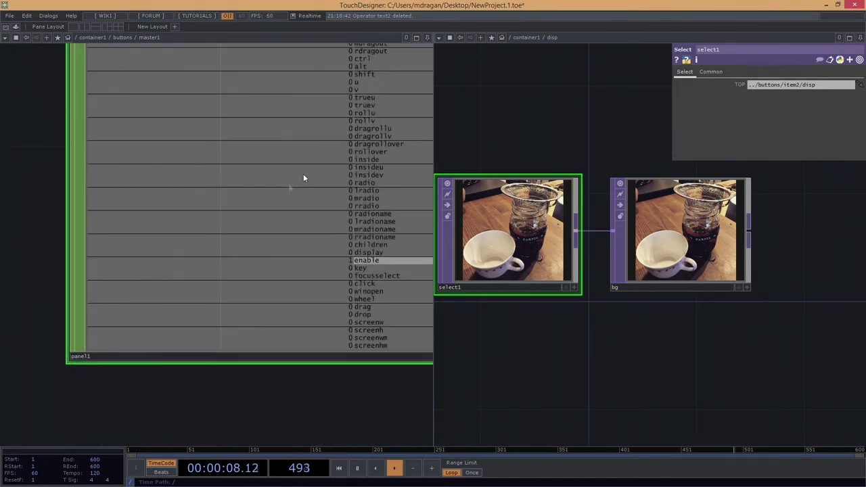
{"action": "scroll", "coordinate": [269, 174], "scroll_direction": "down", "scroll_amount": 1}
{"action": "left_click_drag", "start_coordinate": [358, 163], "coordinate": [267, 228]}
{"action": "scroll", "coordinate": [266, 230], "scroll_direction": "up", "scroll_amount": 1}
{"action": "scroll", "coordinate": [268, 230], "scroll_direction": "down", "scroll_amount": 1}
{"action": "scroll", "coordinate": [268, 230], "scroll_direction": "down", "scroll_amount": 1}
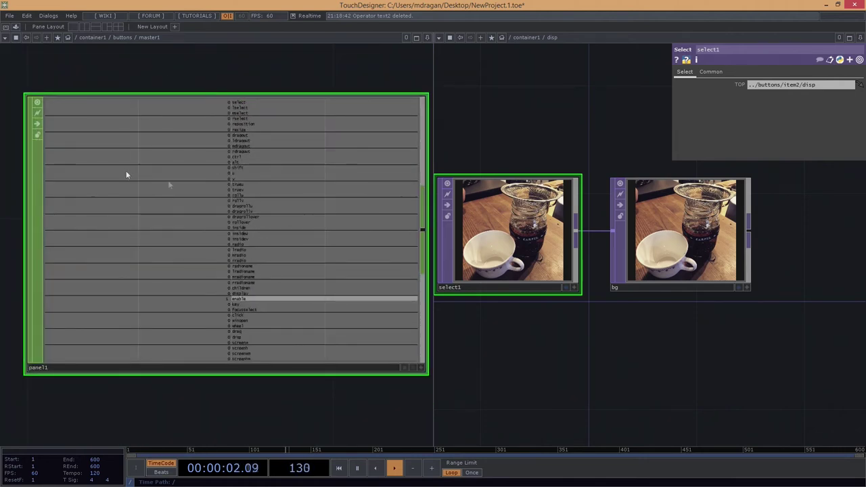
Open master1's panel in a floating viewer and try out the Bubbles button against the Panel CHOP's channels.
{"action": "left_click", "coordinate": [16, 40]}
{"action": "left_click_drag", "start_coordinate": [145, 39], "coordinate": [557, 95]}
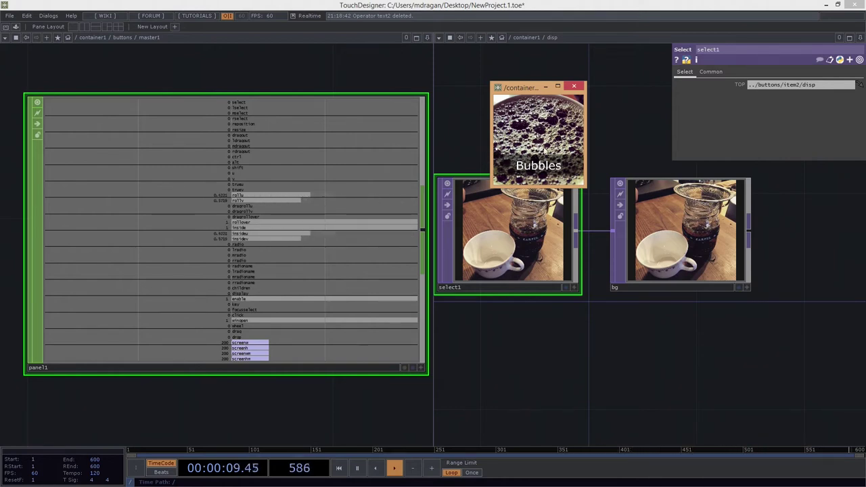
{"action": "triple_click", "coordinate": [558, 125]}
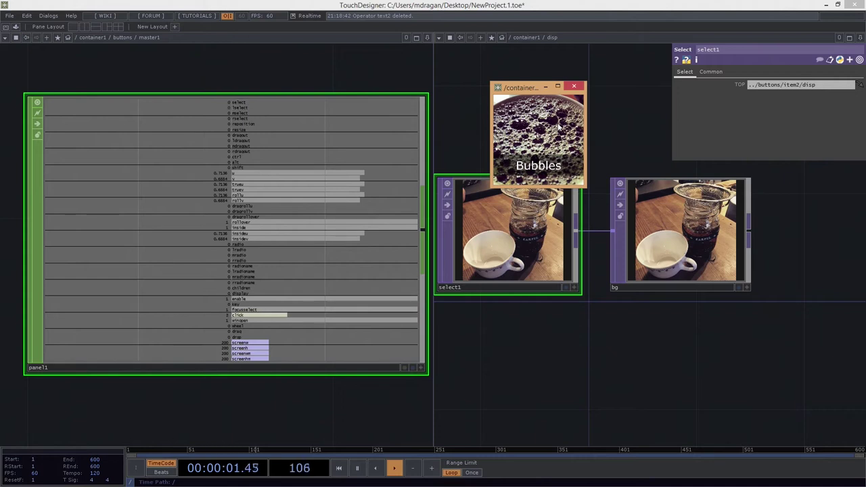
{"action": "double_click", "coordinate": [558, 124]}
{"action": "left_click", "coordinate": [558, 124]}
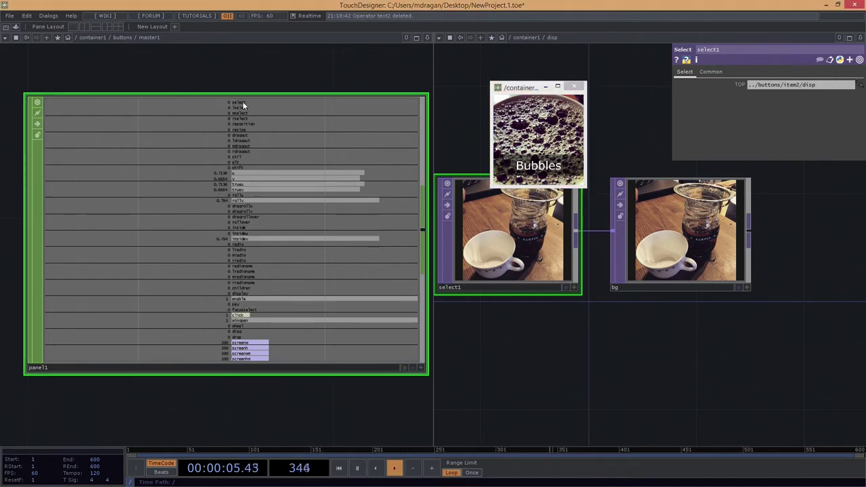
Compare how the Panel CHOP's select, lselect, mselect and rselect channels respond to different presses on the Bubbles button.
{"action": "scroll", "coordinate": [233, 105], "scroll_direction": "up", "scroll_amount": 5}
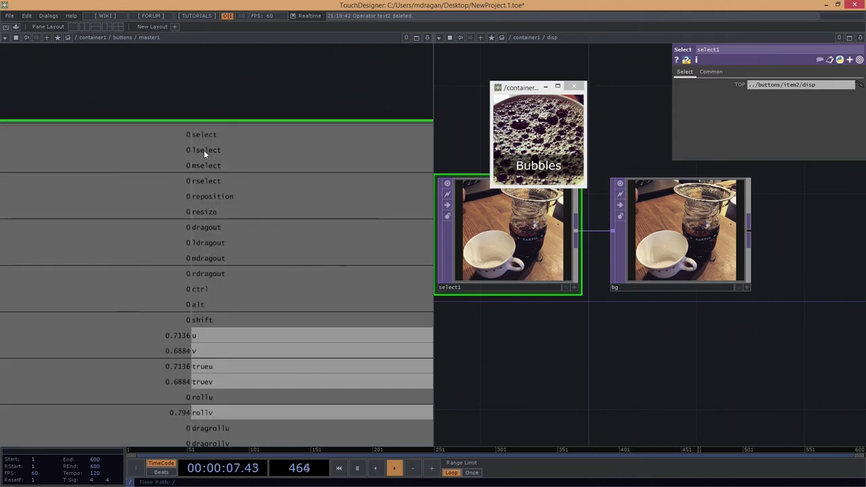
{"action": "left_click", "coordinate": [528, 154]}
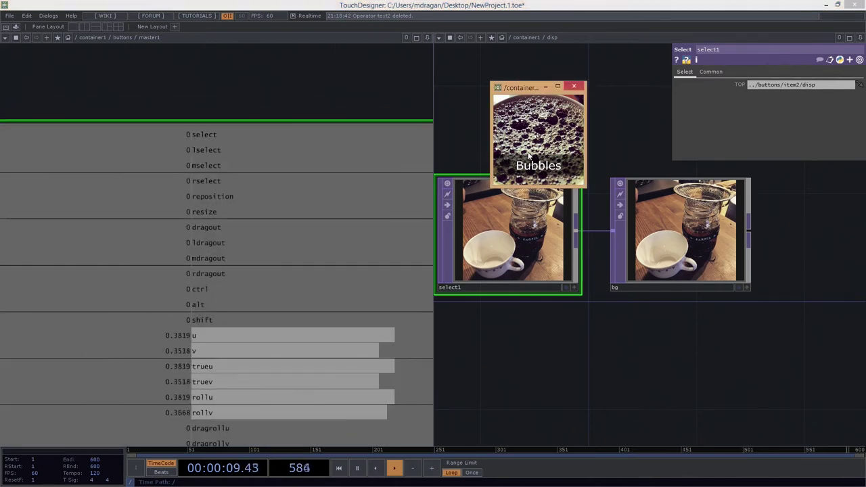
{"action": "middle_click", "coordinate": [529, 155]}
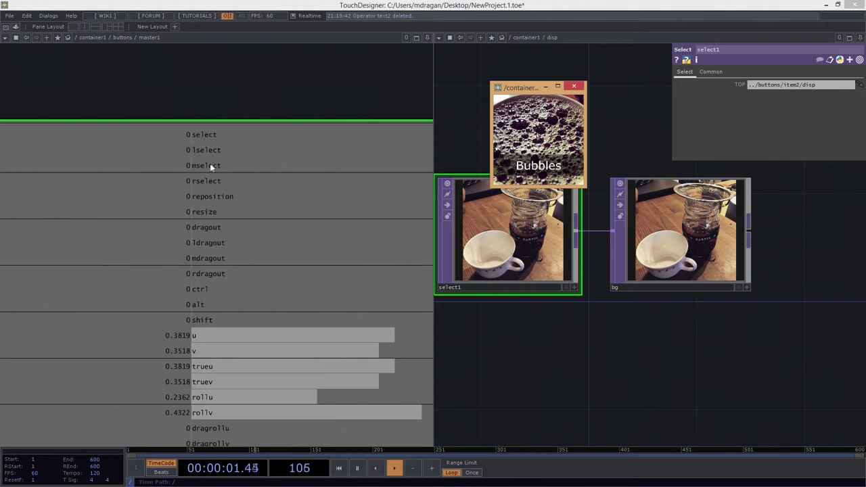
{"action": "right_click", "coordinate": [542, 119]}
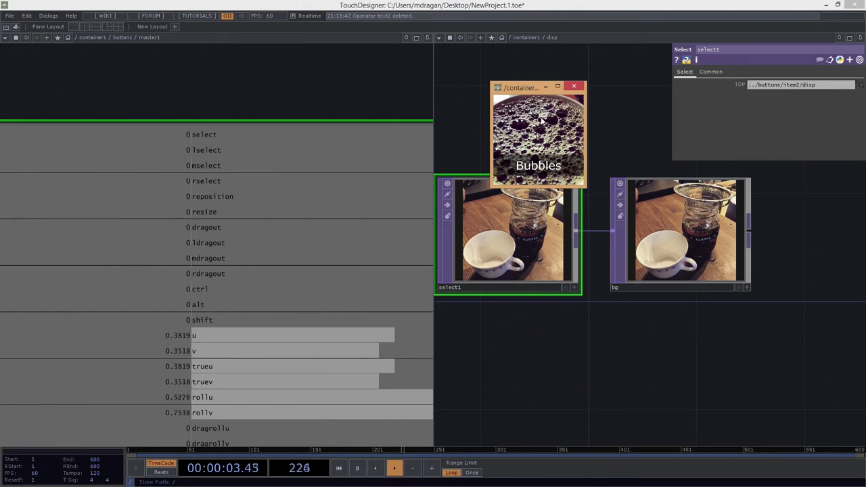
{"action": "right_click", "coordinate": [541, 120]}
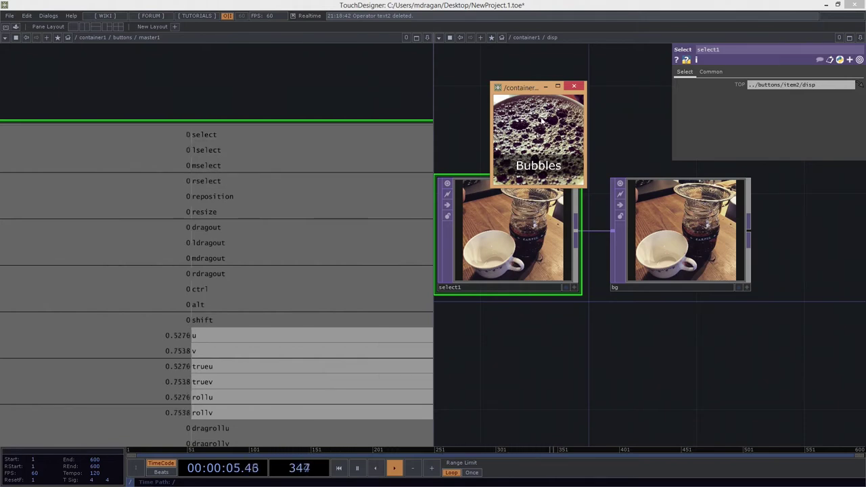
{"action": "left_click", "coordinate": [541, 119]}
{"action": "right_click", "coordinate": [541, 120]}
{"action": "middle_click", "coordinate": [542, 118]}
{"action": "right_click", "coordinate": [543, 118]}
{"action": "left_click", "coordinate": [544, 116]}
Delete the Panel CHOP from master1's network.
{"action": "middle_click_drag", "start_coordinate": [285, 110], "coordinate": [268, 187]}
{"action": "scroll", "coordinate": [254, 223], "scroll_direction": "down", "scroll_amount": 5}
{"action": "scroll", "coordinate": [163, 230], "scroll_direction": "up", "scroll_amount": 6}
{"action": "scroll", "coordinate": [75, 191], "scroll_direction": "down", "scroll_amount": 6}
{"action": "right_click_drag", "start_coordinate": [302, 272], "coordinate": [240, 156]}
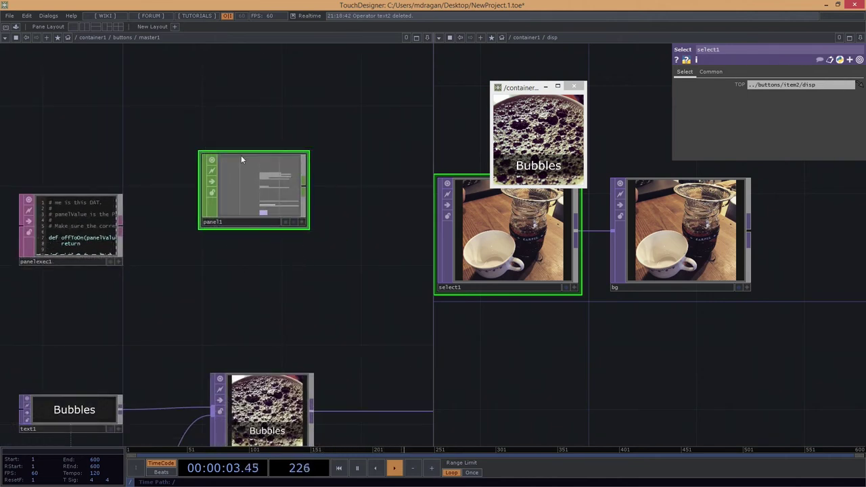
{"action": "key", "text": "Delete"}
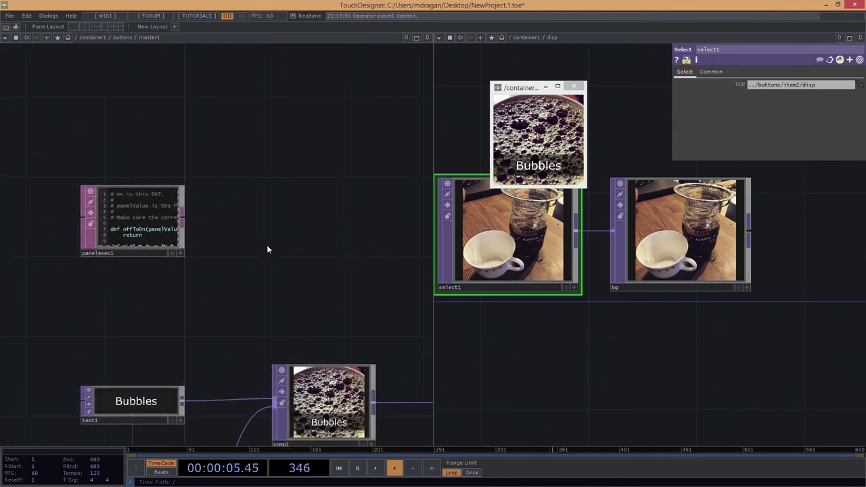
Close master1's floating viewer and go up to the container1 network showing the buttons container.
{"action": "left_click_drag", "start_coordinate": [225, 236], "coordinate": [246, 242]}
{"action": "scroll", "coordinate": [236, 236], "scroll_direction": "up", "scroll_amount": 5}
{"action": "left_click_drag", "start_coordinate": [162, 161], "coordinate": [226, 165]}
{"action": "scroll", "coordinate": [225, 167], "scroll_direction": "up", "scroll_amount": 5}
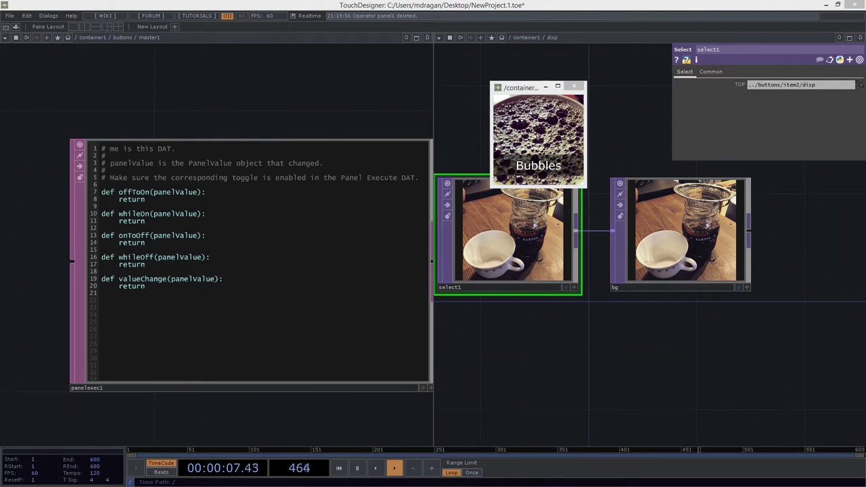
{"action": "left_click", "coordinate": [574, 86]}
{"action": "left_click_drag", "start_coordinate": [327, 103], "coordinate": [272, 114]}
{"action": "middle_click_drag", "start_coordinate": [272, 114], "coordinate": [210, 235]}
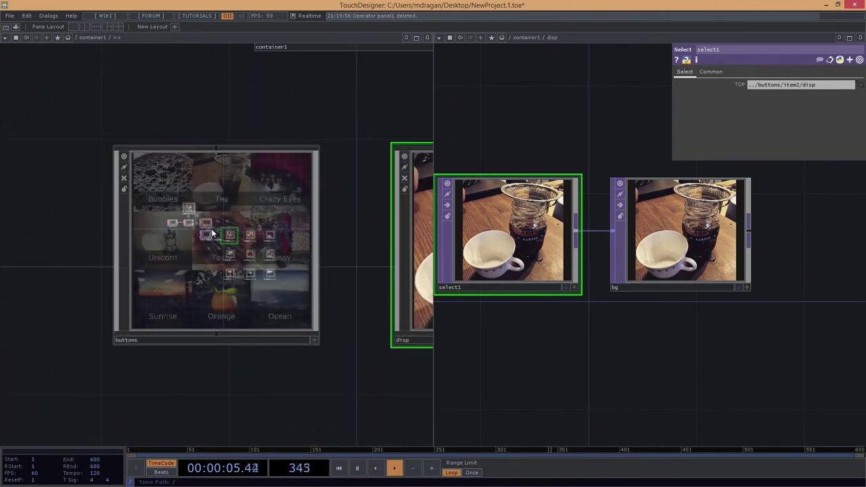
{"action": "left_click_drag", "start_coordinate": [232, 122], "coordinate": [212, 127]}
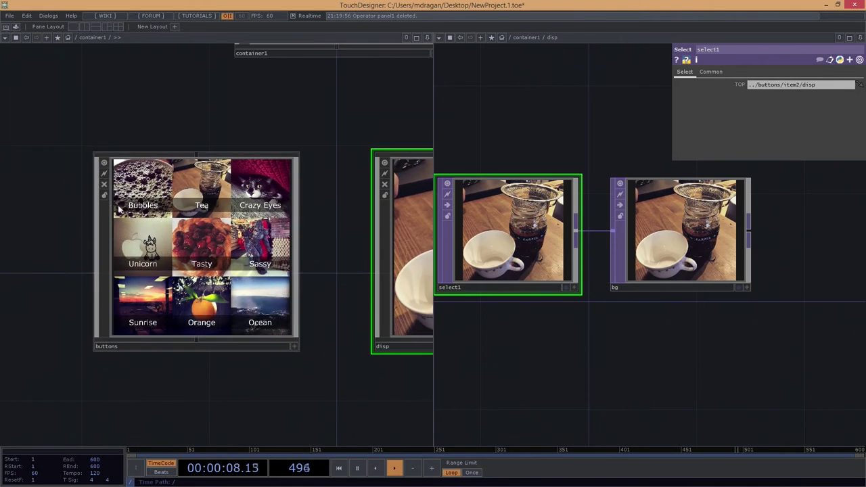
Point select1's TOP parameter to ../buttons/item5/disp.
{"action": "left_click", "coordinate": [778, 86]}
{"action": "left_click", "coordinate": [790, 89]}
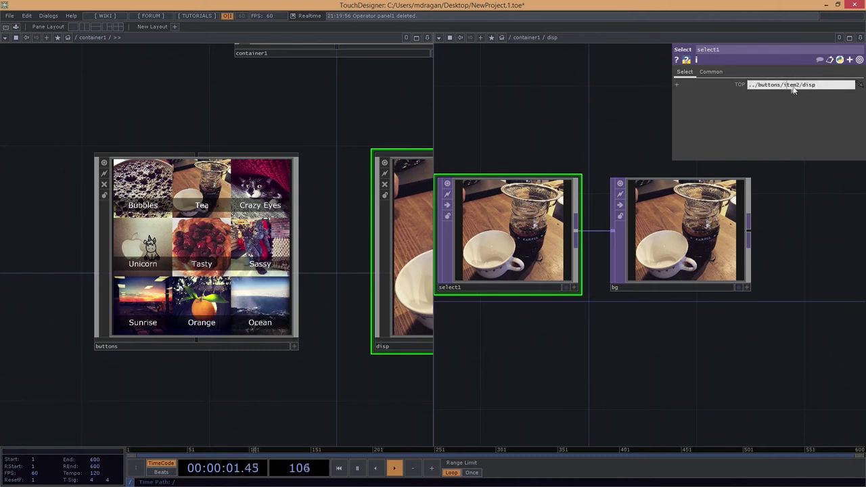
{"action": "key", "text": "BackSpace"}
{"action": "type", "text": "5"}
{"action": "key", "text": "Return"}
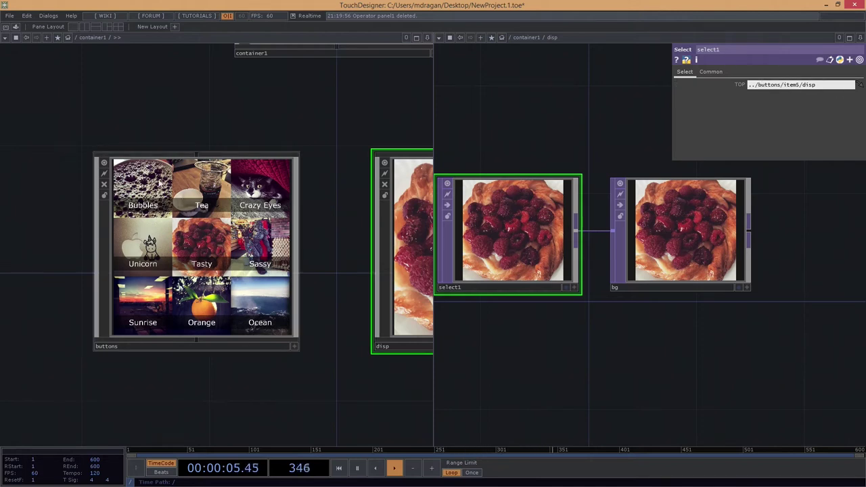
Return through the buttons network into master1 and select the panelexec1 DAT.
{"action": "left_click_drag", "start_coordinate": [566, 106], "coordinate": [600, 162]}
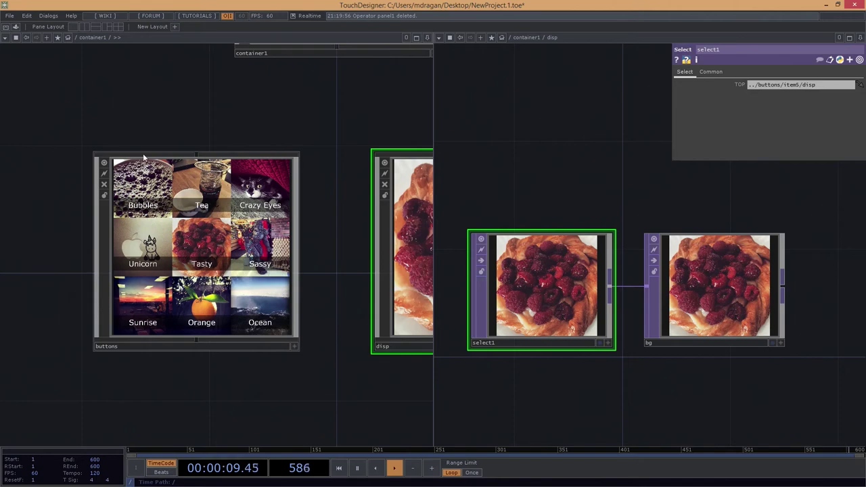
{"action": "left_click_drag", "start_coordinate": [159, 113], "coordinate": [202, 137]}
{"action": "scroll", "coordinate": [185, 210], "scroll_direction": "up", "scroll_amount": 6}
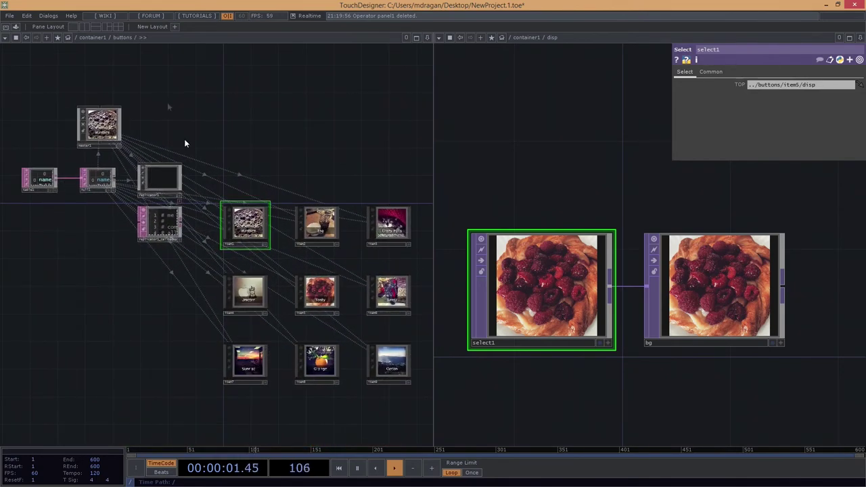
{"action": "left_click_drag", "start_coordinate": [74, 107], "coordinate": [166, 216]}
{"action": "scroll", "coordinate": [166, 216], "scroll_direction": "up", "scroll_amount": 8}
{"action": "left_click_drag", "start_coordinate": [127, 138], "coordinate": [208, 237]}
{"action": "scroll", "coordinate": [209, 237], "scroll_direction": "up", "scroll_amount": 5}
{"action": "scroll", "coordinate": [115, 228], "scroll_direction": "up", "scroll_amount": 5}
{"action": "left_click", "coordinate": [212, 239]}
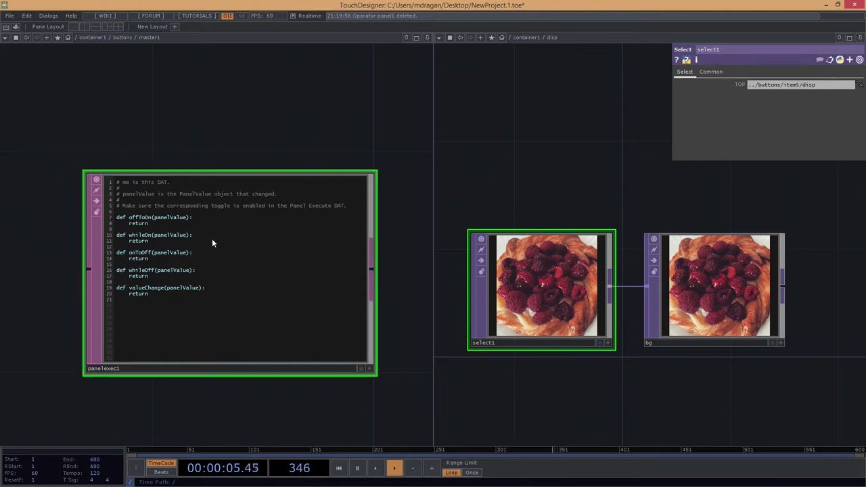
Show panelexec1's parameters and set its Panel Value to lselect.
{"action": "key", "text": "p"}
{"action": "left_click_drag", "start_coordinate": [103, 122], "coordinate": [83, 143]}
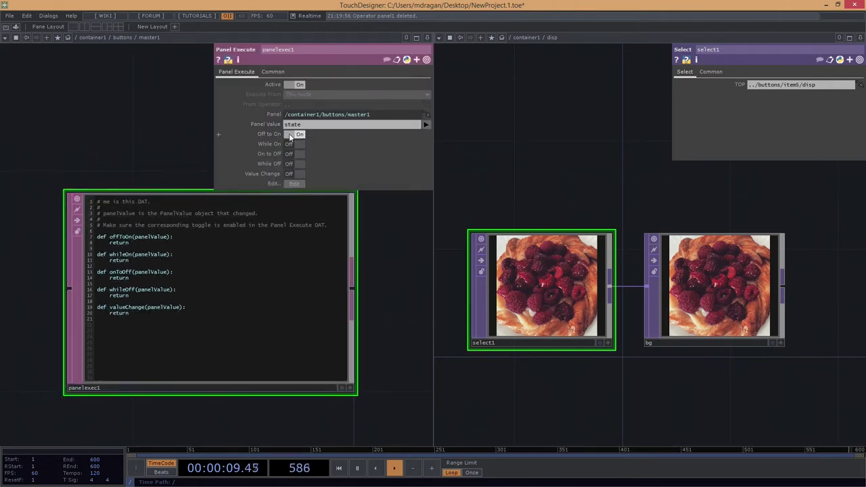
{"action": "left_click_drag", "start_coordinate": [326, 127], "coordinate": [269, 126]}
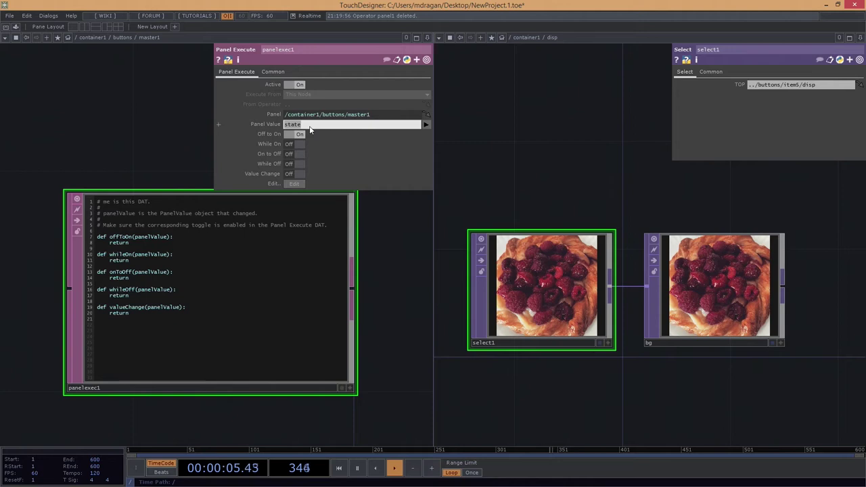
{"action": "type", "text": "s"}
{"action": "key", "text": "BackSpace"}
{"action": "key", "text": "BackSpace"}
{"action": "key", "text": "BackSpace"}
{"action": "key", "text": "BackSpace"}
{"action": "key", "text": "Return"}
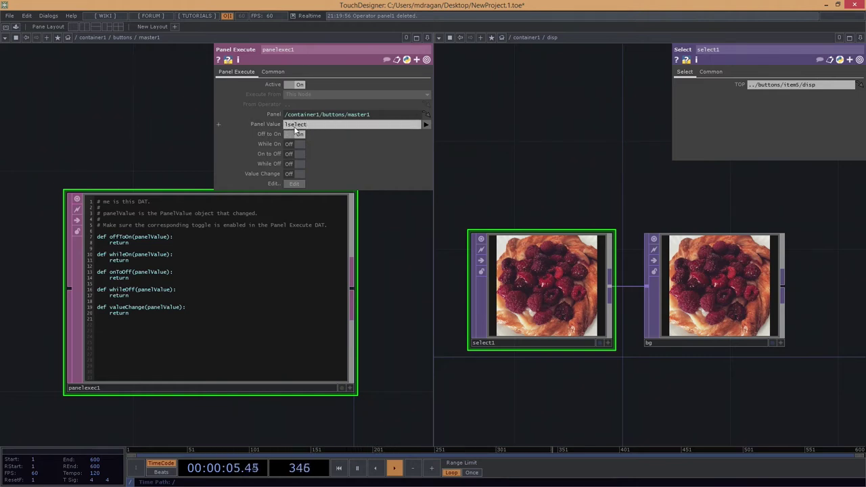
Add the select value after lselect in panelexec1's Panel Value parameter.
{"action": "left_click", "coordinate": [426, 124]}
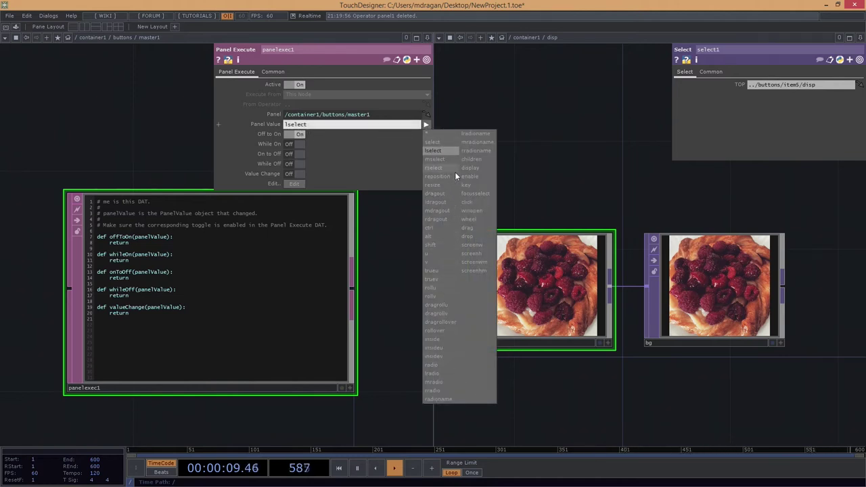
{"action": "left_click", "coordinate": [381, 318]}
{"action": "left_click_drag", "start_coordinate": [381, 310], "coordinate": [349, 313]}
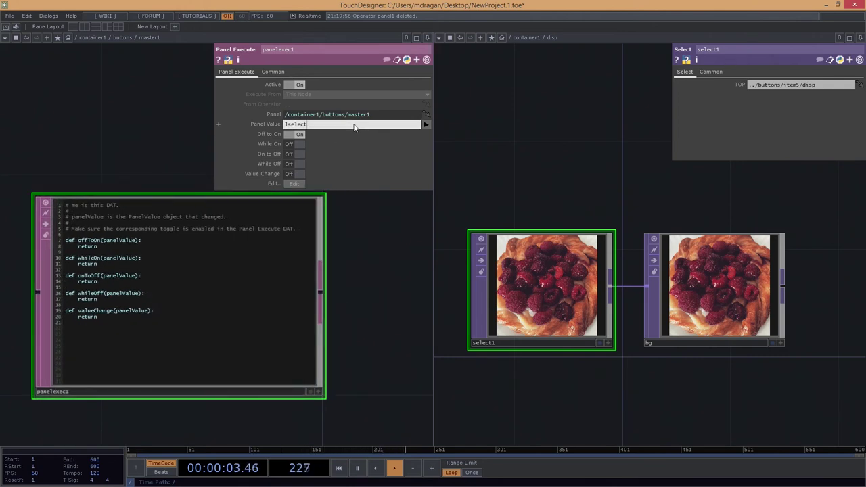
{"action": "left_click", "coordinate": [425, 124]}
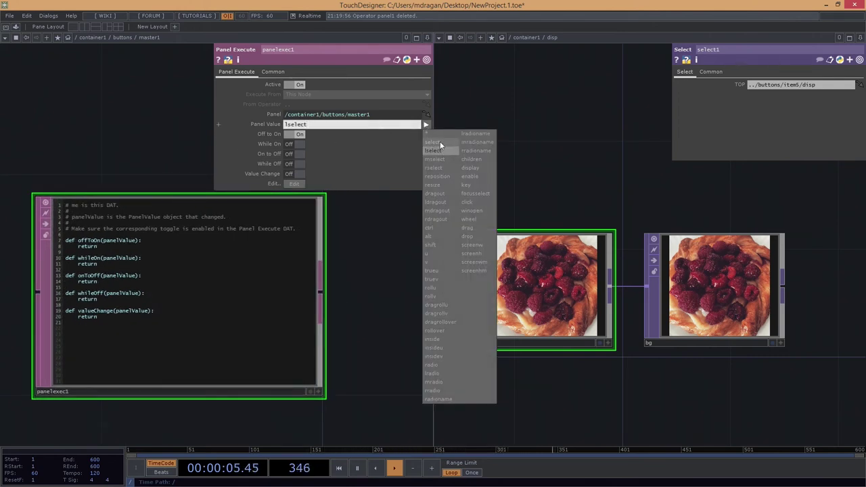
{"action": "left_click", "coordinate": [440, 142]}
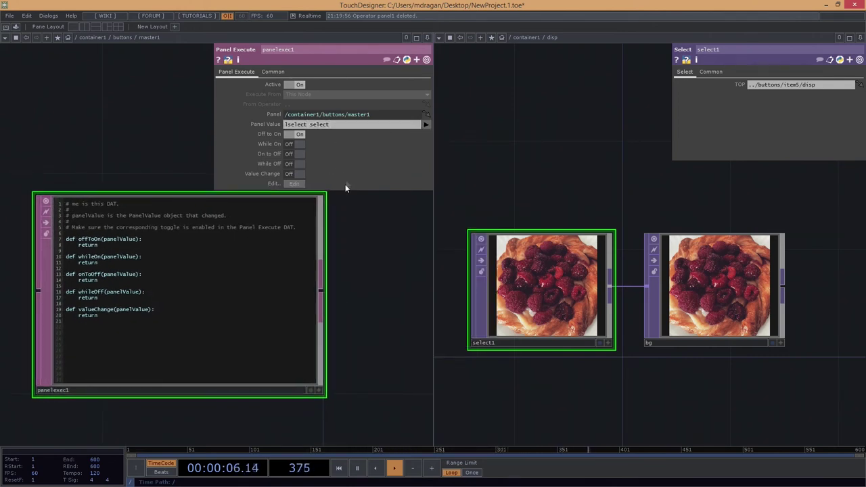
Remove the added select entry from panelexec1's Panel Value, keeping only lselect.
{"action": "left_click", "coordinate": [294, 134]}
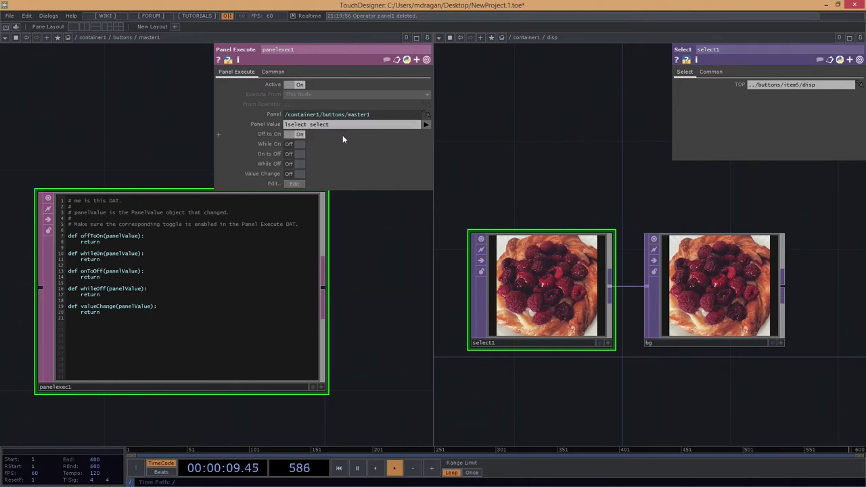
{"action": "left_click", "coordinate": [338, 127]}
{"action": "left_click_drag", "start_coordinate": [309, 126], "coordinate": [361, 127]}
{"action": "key", "text": "BackSpace"}
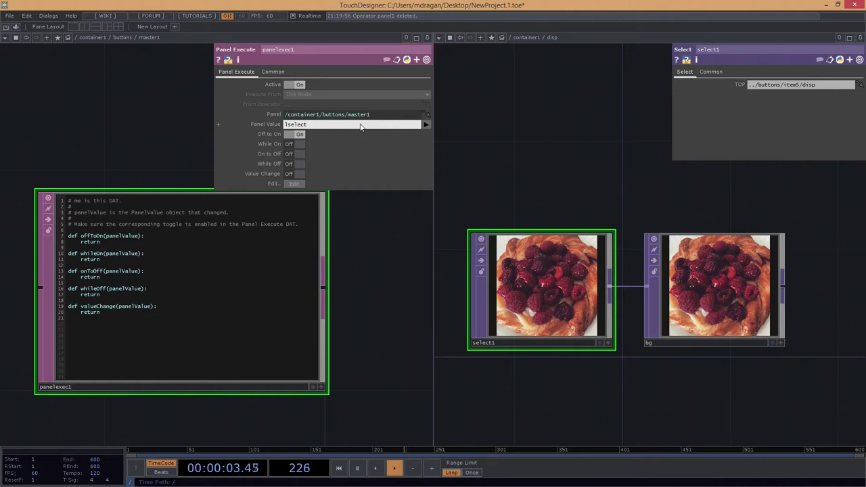
Widen the pane holding master1's network and frame the panelexec1 script beside the disp network.
{"action": "left_click", "coordinate": [142, 152]}
{"action": "left_click_drag", "start_coordinate": [142, 152], "coordinate": [167, 136]}
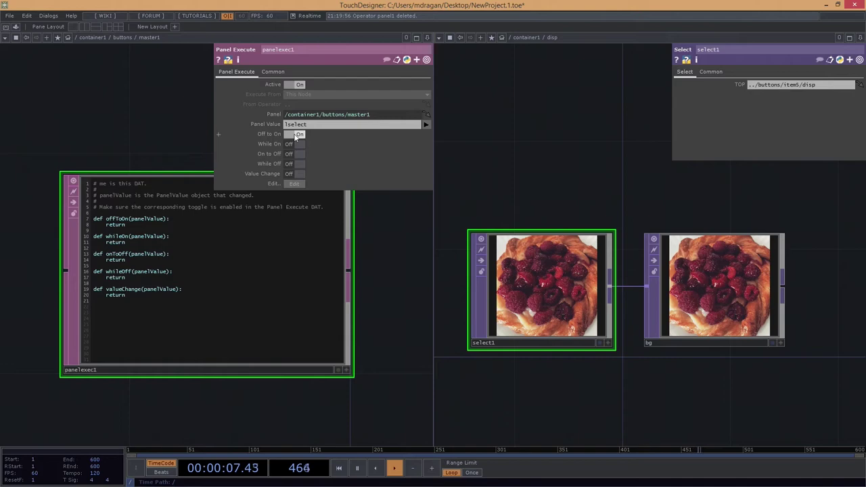
{"action": "left_click_drag", "start_coordinate": [128, 168], "coordinate": [130, 203]}
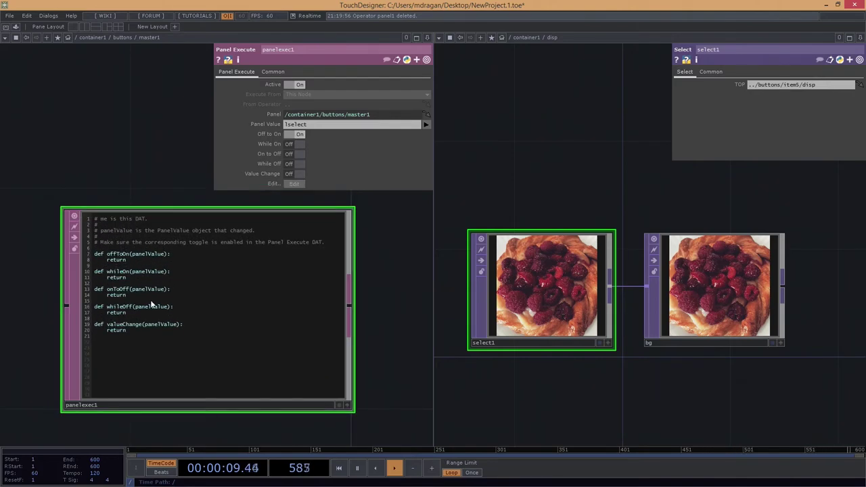
{"action": "scroll", "coordinate": [122, 326], "scroll_direction": "up", "scroll_amount": 3}
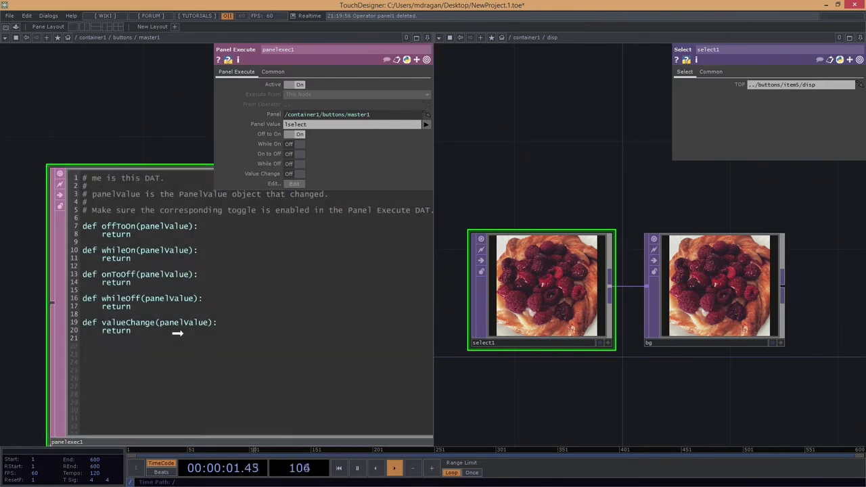
{"action": "left_click_drag", "start_coordinate": [645, 168], "coordinate": [553, 176]}
{"action": "scroll", "coordinate": [553, 176], "scroll_direction": "down", "scroll_amount": 2}
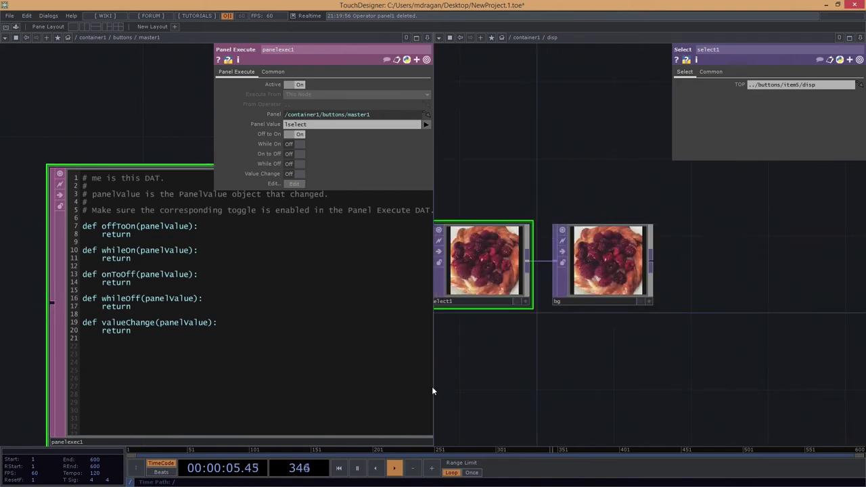
{"action": "left_click_drag", "start_coordinate": [433, 387], "coordinate": [555, 379]}
{"action": "left_click_drag", "start_coordinate": [790, 324], "coordinate": [746, 313]}
{"action": "left_click_drag", "start_coordinate": [128, 150], "coordinate": [135, 103]}
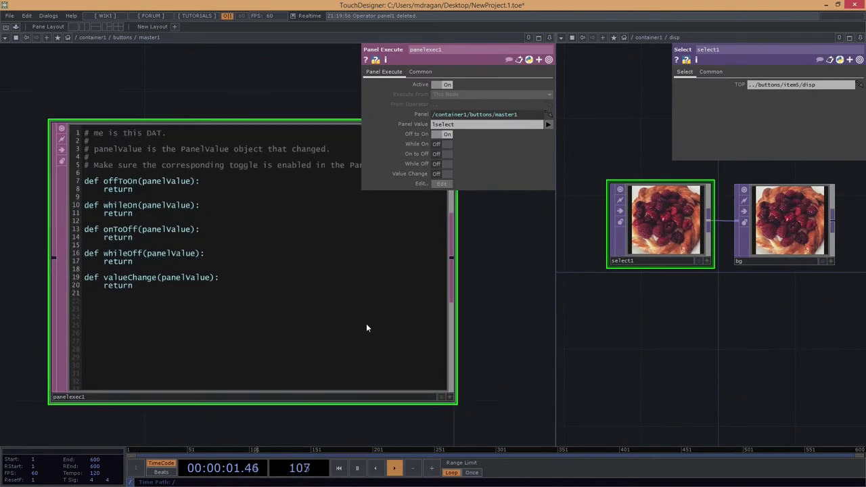
Delete the whileOn, onToOff, whileOff and valueChange functions from the panelexec1 script, keeping only offToOn.
{"action": "left_click", "coordinate": [90, 292]}
{"action": "left_click_drag", "start_coordinate": [144, 298], "coordinate": [52, 206]}
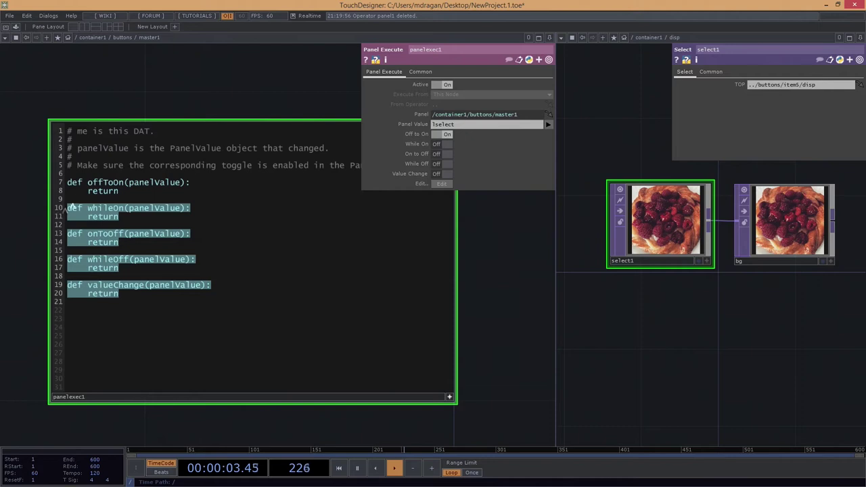
{"action": "left_click", "coordinate": [69, 191]}
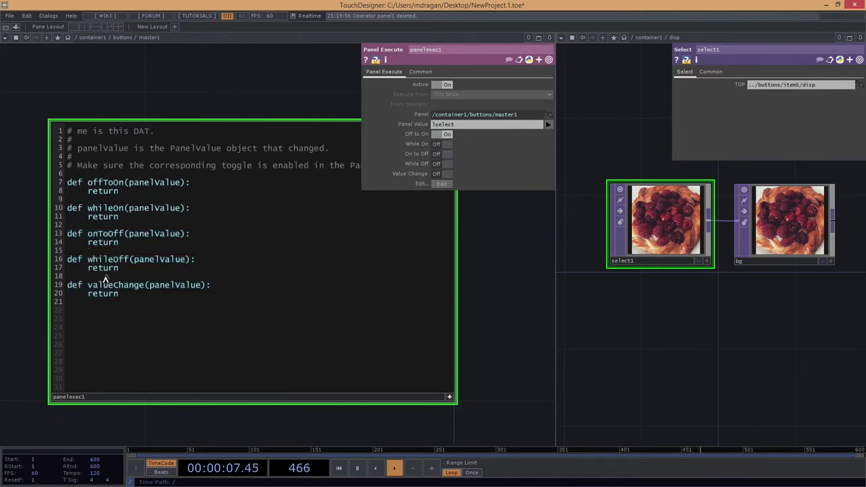
{"action": "left_click_drag", "start_coordinate": [124, 302], "coordinate": [46, 207]}
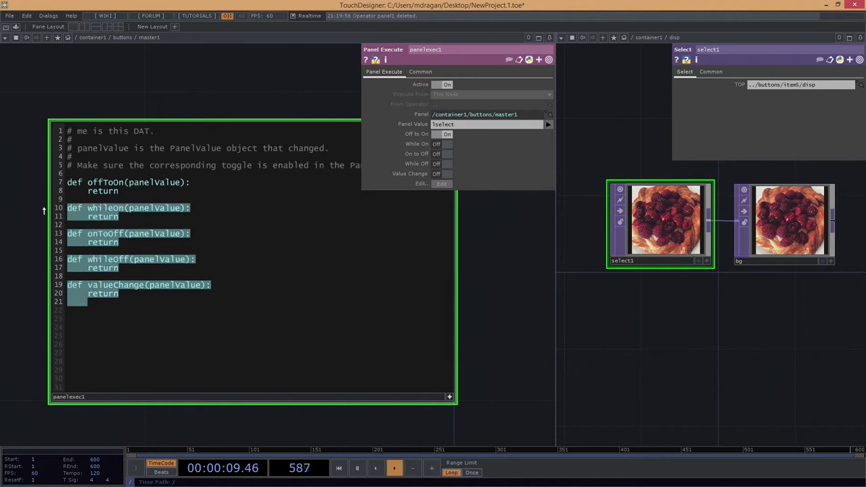
{"action": "key", "text": "BackSpace"}
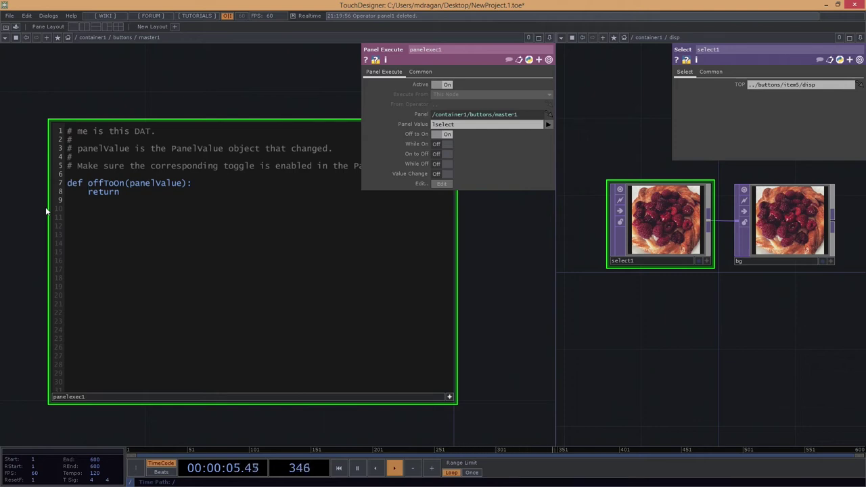
Insert blank lines above the return statement in panelexec1's offToOn function to make room for code.
{"action": "key", "text": "Return"}
{"action": "key", "text": "Return"}
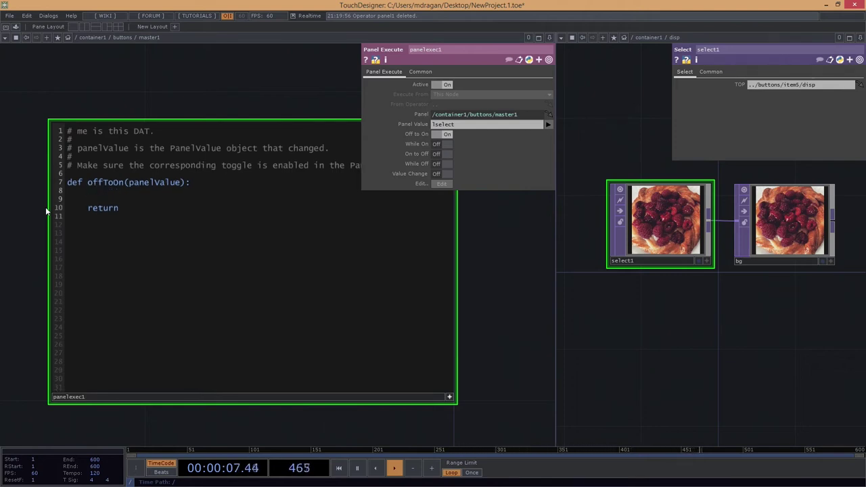
{"action": "key", "text": "Up"}
{"action": "key", "text": "Up"}
{"action": "key", "text": "Tab"}
{"action": "key", "text": "Return"}
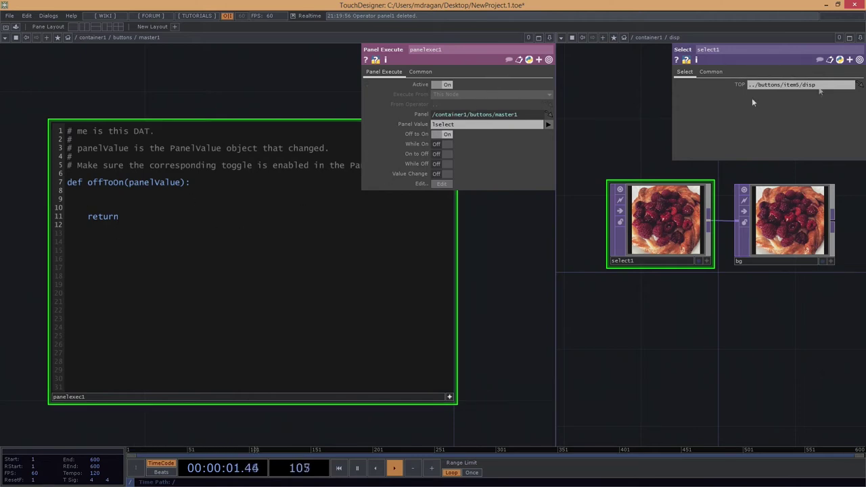
Split the pane showing the disp network into upper and lower panes.
{"action": "left_click", "coordinate": [859, 38]}
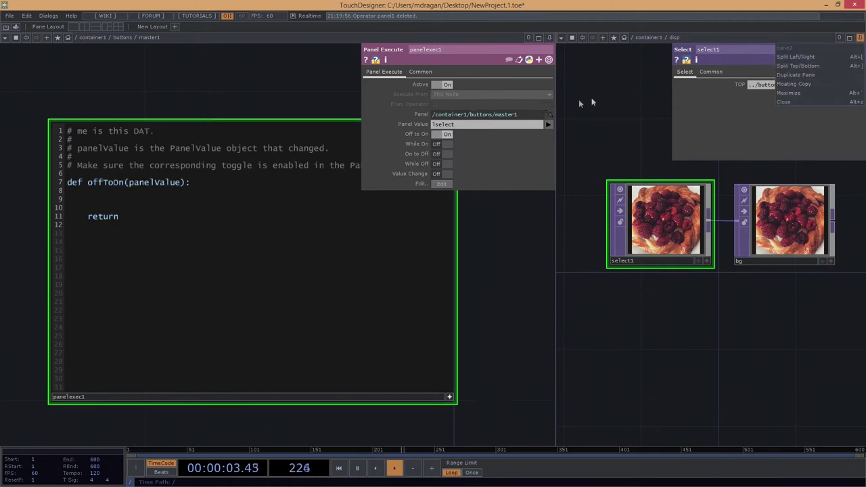
{"action": "left_click", "coordinate": [579, 101]}
{"action": "left_click", "coordinate": [859, 38]}
{"action": "left_click", "coordinate": [828, 66]}
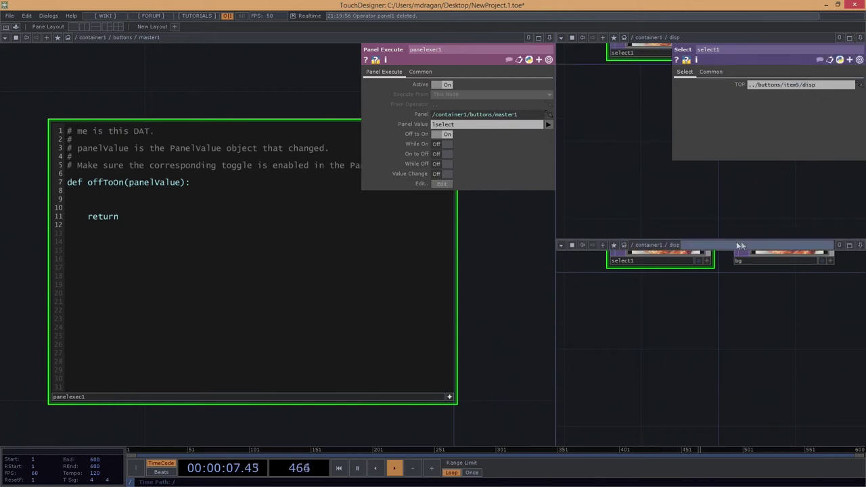
{"action": "left_click_drag", "start_coordinate": [595, 259], "coordinate": [596, 258]}
Frame the disp network in the upper pane and change the lower pane to Textport and DATs.
{"action": "left_click_drag", "start_coordinate": [622, 78], "coordinate": [648, 134]}
{"action": "scroll", "coordinate": [631, 95], "scroll_direction": "down", "scroll_amount": 3}
{"action": "scroll", "coordinate": [719, 399], "scroll_direction": "up", "scroll_amount": 3}
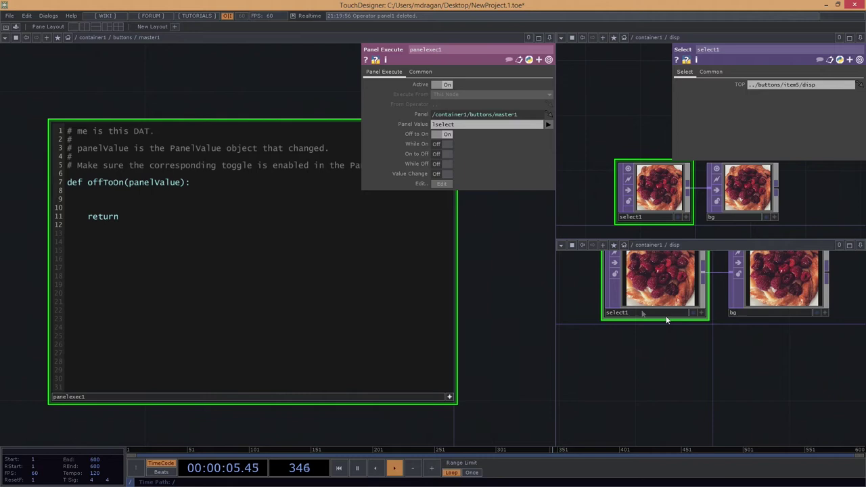
{"action": "left_click", "coordinate": [562, 246]}
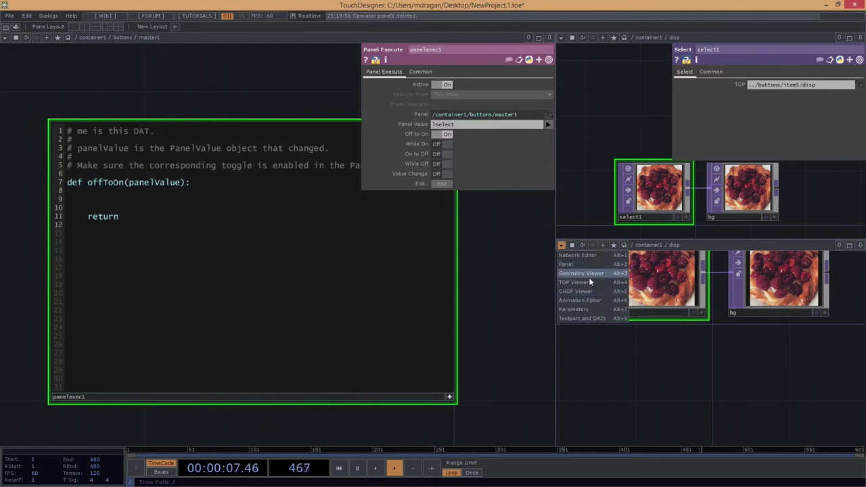
{"action": "left_click", "coordinate": [604, 319]}
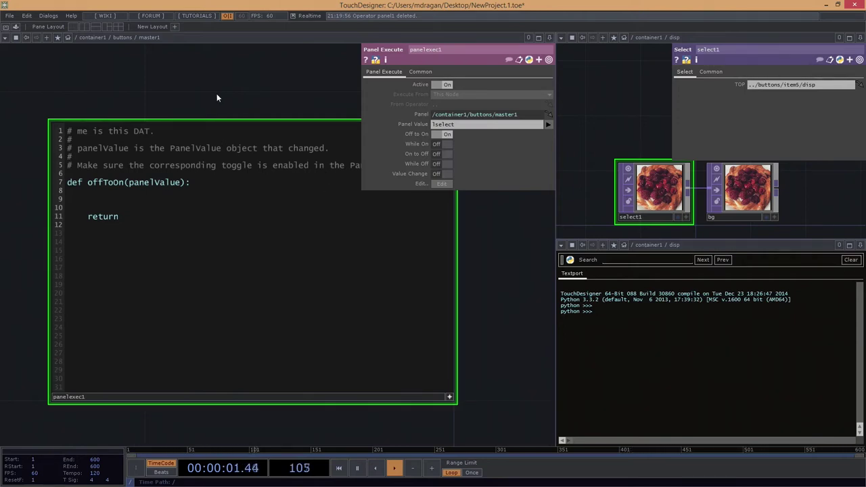
Add the line print(me.parent().digits) to the offToOn function in panelexec1.
{"action": "left_click", "coordinate": [97, 210]}
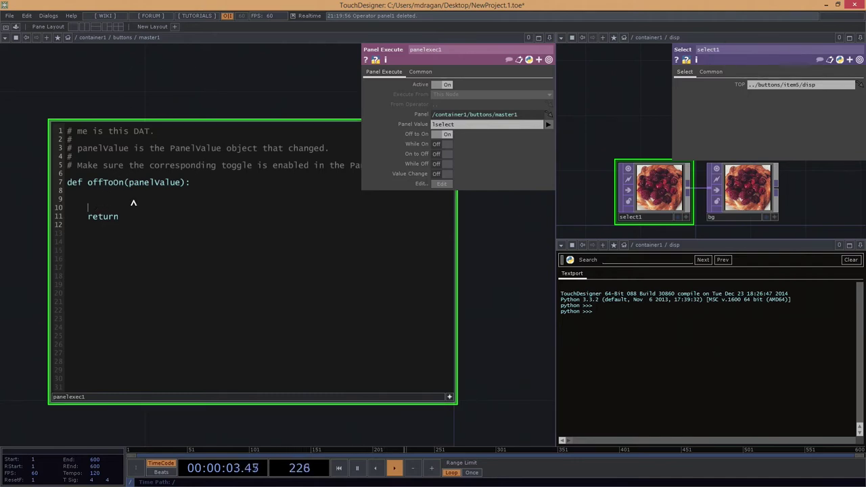
{"action": "key", "text": "Tab"}
{"action": "type", "text": "pint("}
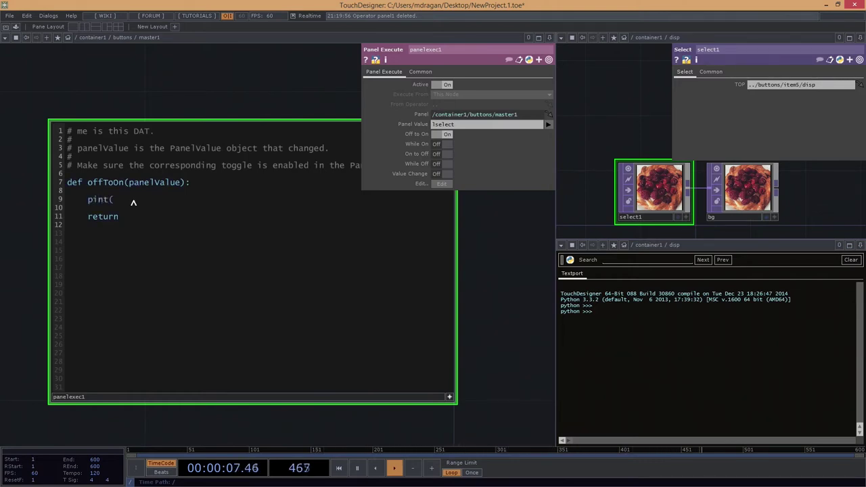
{"action": "key", "text": "BackSpace"}
{"action": "key", "text": "BackSpace"}
{"action": "key", "text": "BackSpace"}
{"action": "key", "text": "BackSpace"}
{"action": "type", "text": "print"}
{"action": "type", "text": "me.parnent().digits)"}
{"action": "left_click", "coordinate": [166, 72]}
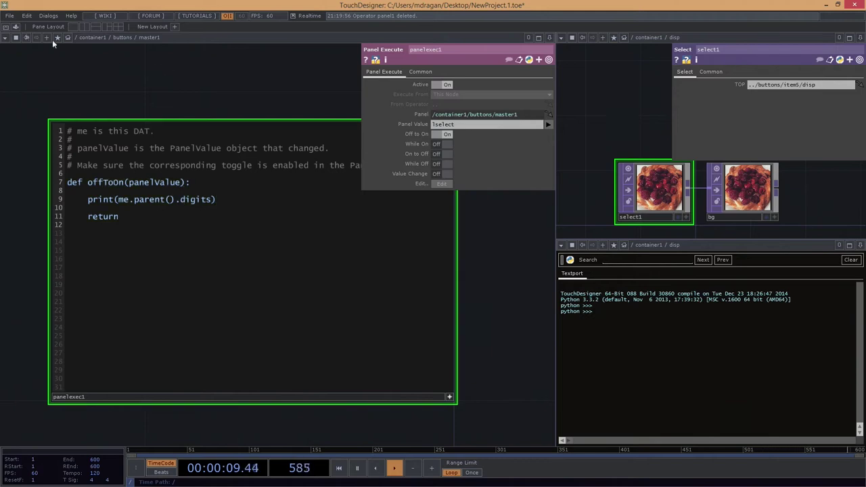
Open master1's panel in a floating window, trigger the Bubbles button repeatedly to test the print output, and close the window.
{"action": "left_click", "coordinate": [18, 38]}
{"action": "left_click", "coordinate": [159, 83]}
{"action": "left_click", "coordinate": [159, 82]}
{"action": "left_click", "coordinate": [159, 83]}
{"action": "left_click", "coordinate": [158, 83]}
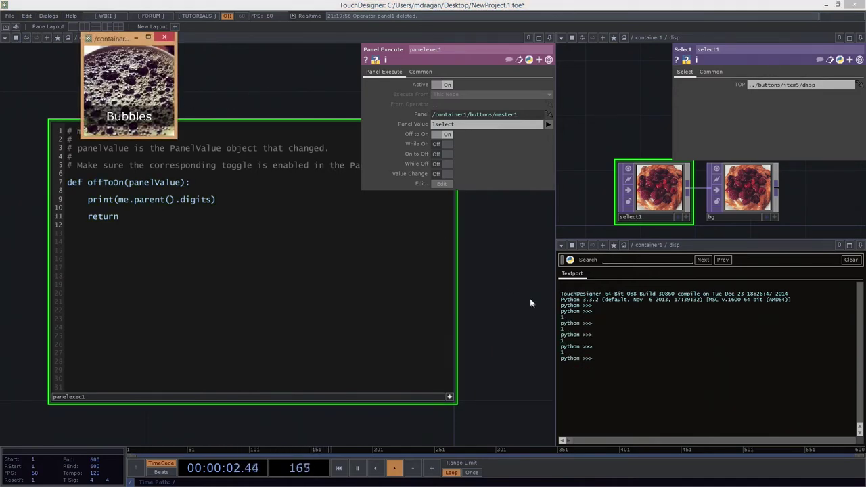
{"action": "left_click", "coordinate": [165, 38]}
Go up to the buttons network and open the buttons container's panel in a floating window.
{"action": "scroll", "coordinate": [211, 210], "scroll_direction": "down", "scroll_amount": 10}
{"action": "scroll", "coordinate": [212, 228], "scroll_direction": "down", "scroll_amount": 3}
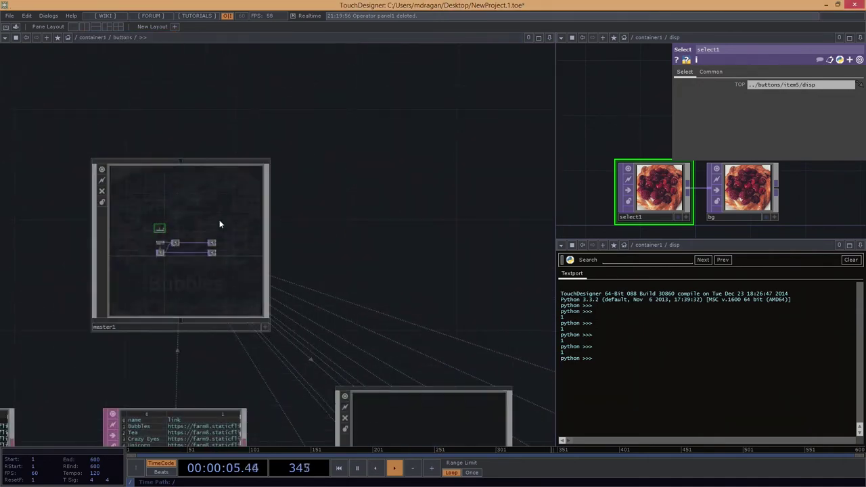
{"action": "scroll", "coordinate": [213, 353], "scroll_direction": "down", "scroll_amount": 10}
{"action": "scroll", "coordinate": [213, 344], "scroll_direction": "up", "scroll_amount": 10}
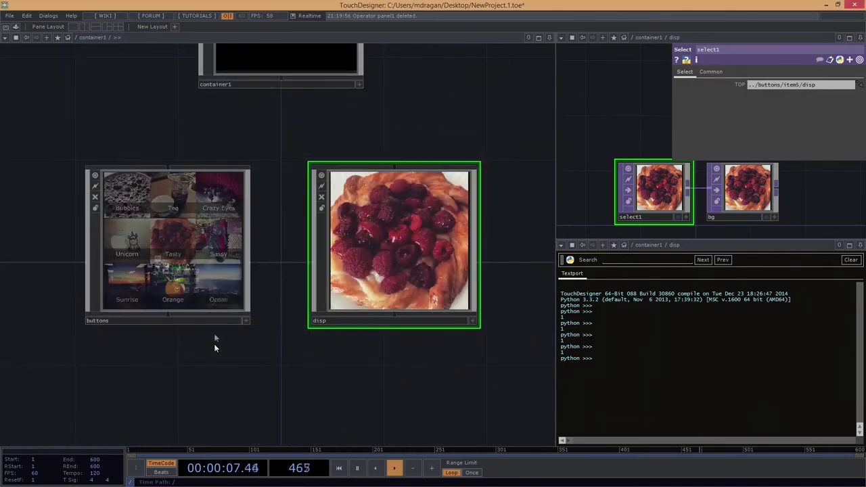
{"action": "scroll", "coordinate": [178, 184], "scroll_direction": "down", "scroll_amount": 8}
{"action": "scroll", "coordinate": [165, 146], "scroll_direction": "up", "scroll_amount": 3}
{"action": "scroll", "coordinate": [181, 191], "scroll_direction": "up", "scroll_amount": 8}
{"action": "left_click_drag", "start_coordinate": [44, 114], "coordinate": [129, 154]}
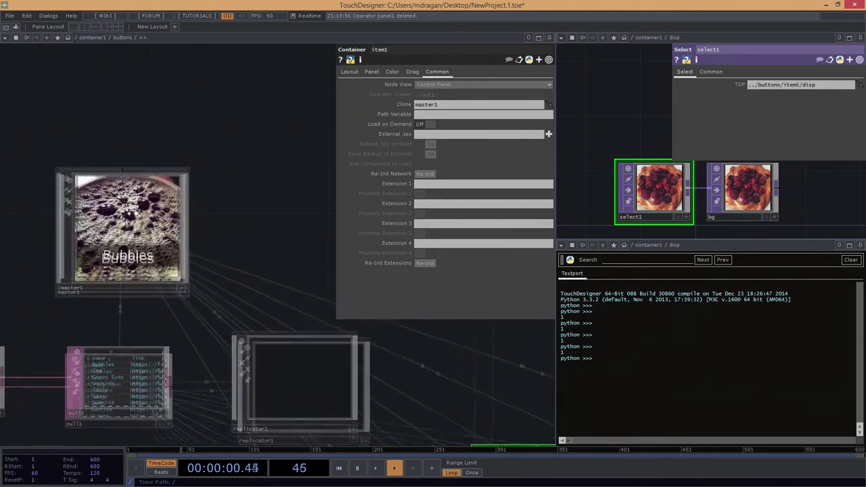
{"action": "left_click", "coordinate": [15, 37]}
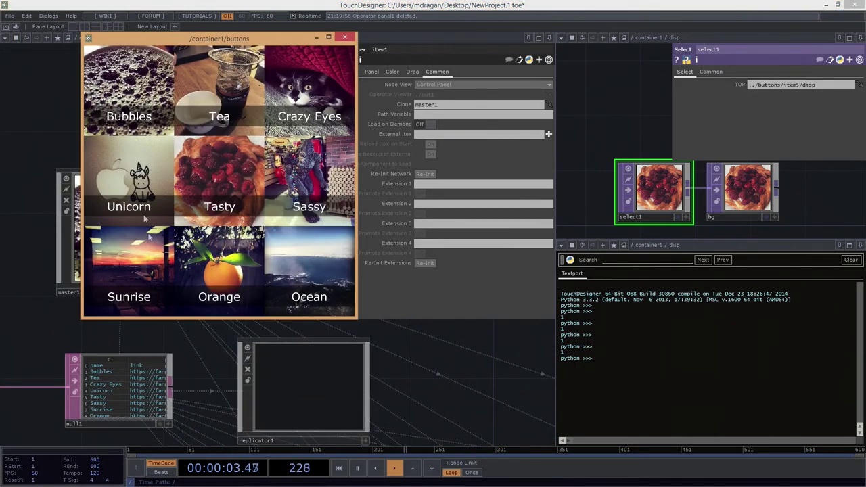
Trigger the image buttons in turn from Tea to Ocean to check each clone's printed digits, then close the panel window.
{"action": "left_click", "coordinate": [205, 107]}
{"action": "left_click", "coordinate": [224, 86]}
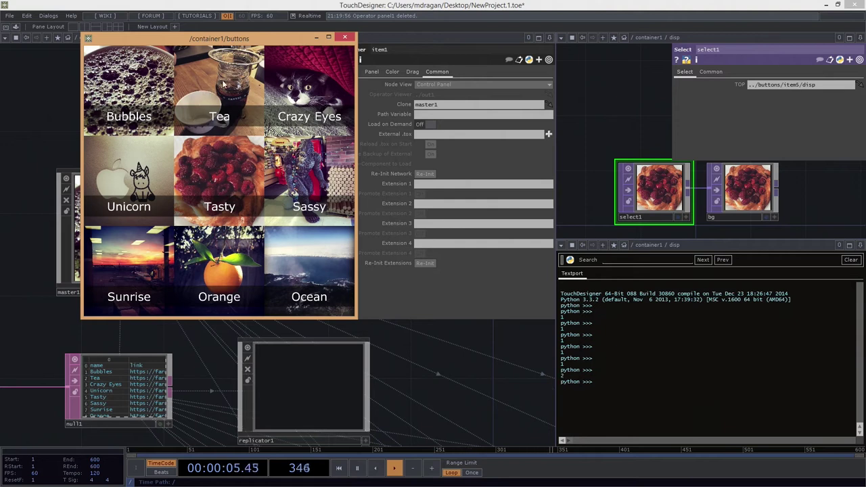
{"action": "left_click", "coordinate": [316, 89]}
{"action": "left_click", "coordinate": [153, 163]}
{"action": "left_click", "coordinate": [221, 179]}
{"action": "left_click", "coordinate": [348, 186]}
{"action": "left_click", "coordinate": [150, 263]}
{"action": "left_click", "coordinate": [220, 265]}
{"action": "left_click", "coordinate": [287, 265]}
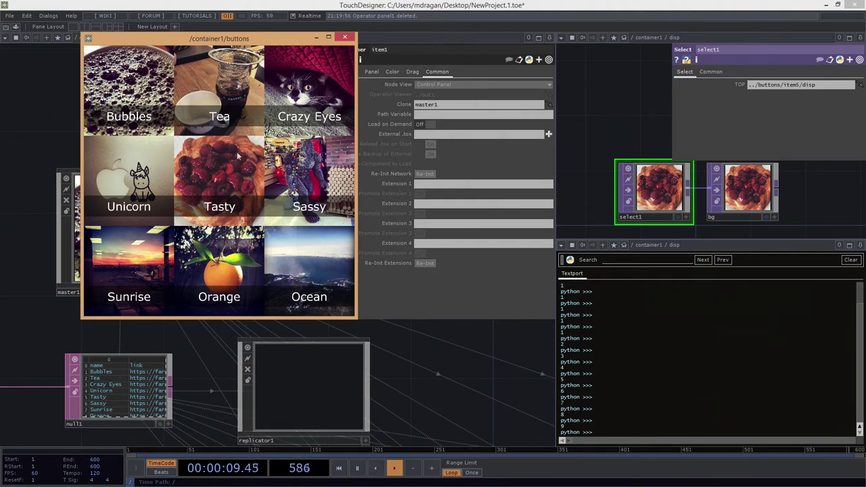
{"action": "left_click", "coordinate": [345, 38]}
Return inside master1's network and frame the panelexec1 script for editing.
{"action": "left_click_drag", "start_coordinate": [202, 107], "coordinate": [211, 99]}
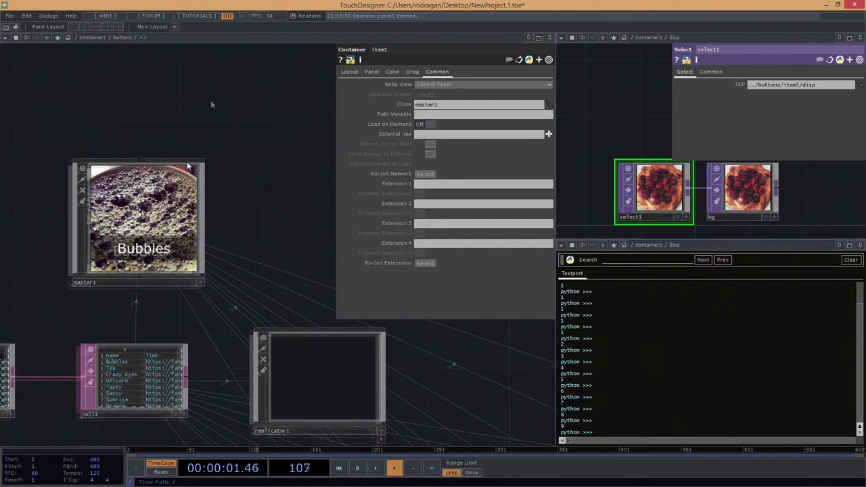
{"action": "scroll", "coordinate": [137, 228], "scroll_direction": "up", "scroll_amount": 8}
{"action": "left_click_drag", "start_coordinate": [93, 166], "coordinate": [84, 230]}
{"action": "scroll", "coordinate": [129, 228], "scroll_direction": "up", "scroll_amount": 5}
{"action": "left_click_drag", "start_coordinate": [68, 142], "coordinate": [223, 160]}
{"action": "left_click_drag", "start_coordinate": [167, 170], "coordinate": [175, 132]}
{"action": "scroll", "coordinate": [165, 202], "scroll_direction": "up", "scroll_amount": 2}
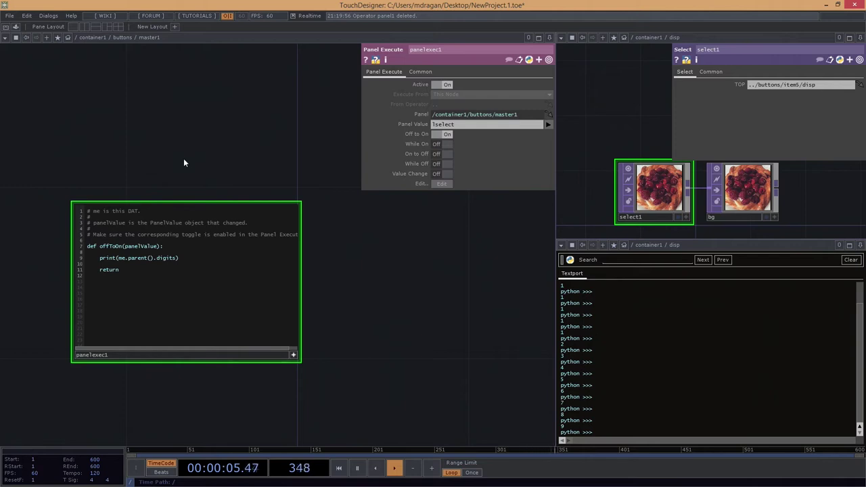
{"action": "left_click_drag", "start_coordinate": [159, 160], "coordinate": [195, 138]}
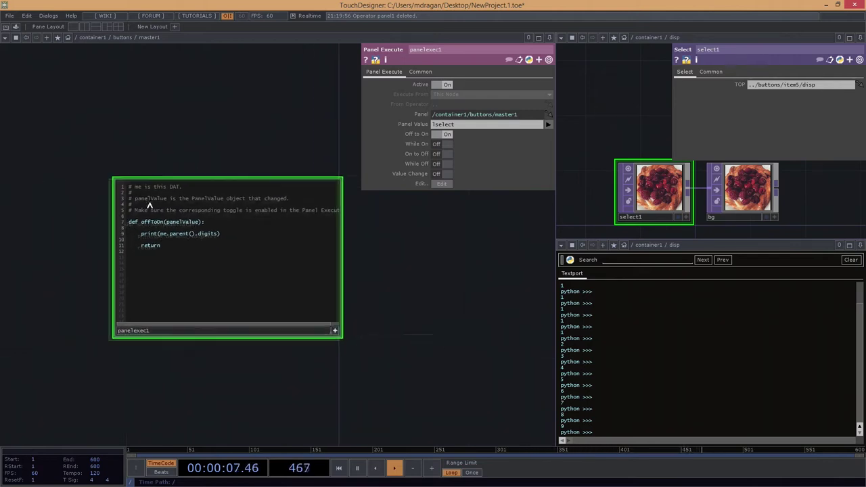
{"action": "scroll", "coordinate": [149, 220], "scroll_direction": "up", "scroll_amount": 2}
Replace the print line in offToOn with num = me.parent().digits.
{"action": "left_click_drag", "start_coordinate": [231, 223], "coordinate": [139, 229]}
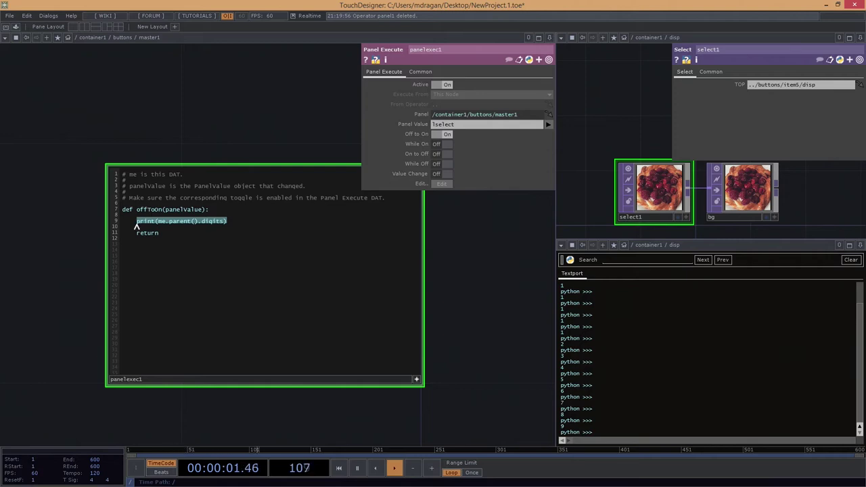
{"action": "type", "text": "num ="}
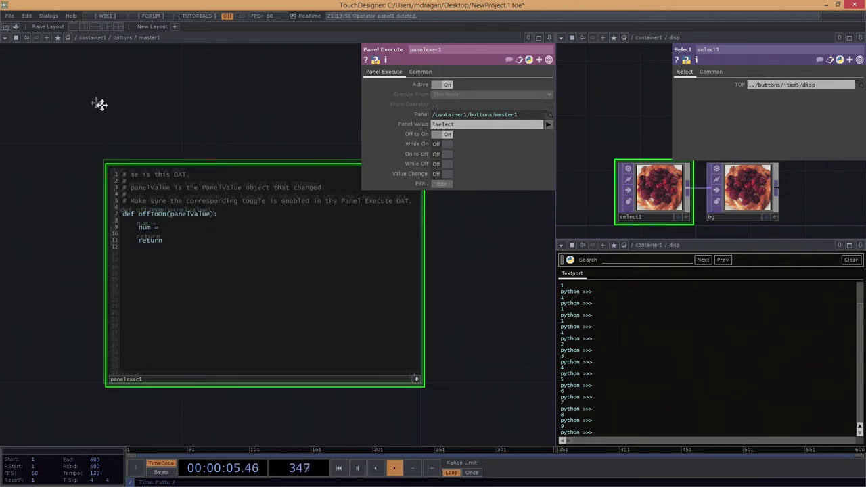
{"action": "scroll", "coordinate": [103, 106], "scroll_direction": "up", "scroll_amount": 5}
{"action": "left_click", "coordinate": [163, 169]}
{"action": "type", "text": "me.parne"}
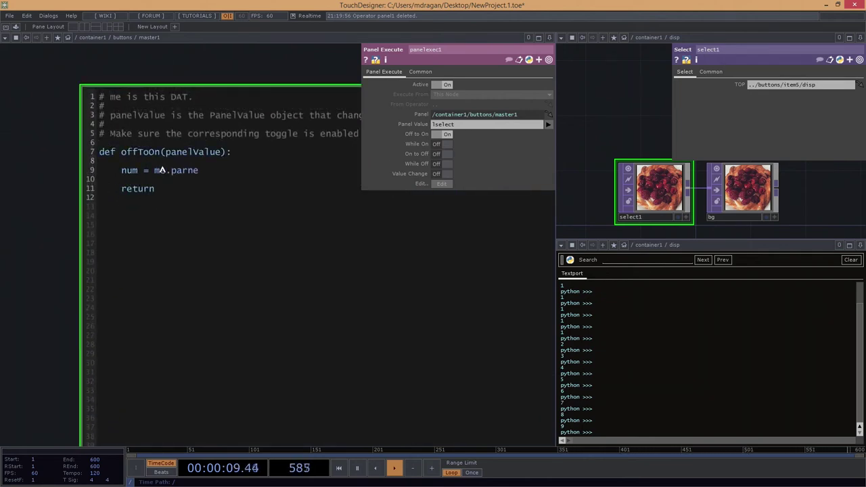
{"action": "type", "text": "t(.dig"}
{"action": "key", "text": "BackSpace"}
{"action": "key", "text": "BackSpace"}
{"action": "type", "text": ".digits"}
{"action": "left_click_drag", "start_coordinate": [37, 195], "coordinate": [32, 213]}
{"action": "scroll", "coordinate": [187, 75], "scroll_direction": "down", "scroll_amount": 4}
{"action": "left_click_drag", "start_coordinate": [257, 62], "coordinate": [175, 146]}
Below the num line, add pathStart = '../buttons/item', modelled on the TOP path in select1's parameters.
{"action": "key", "text": "Return"}
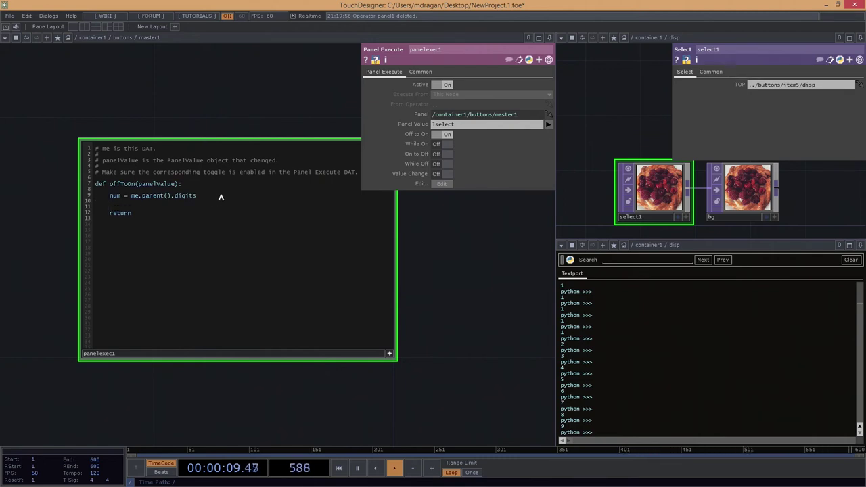
{"action": "left_click_drag", "start_coordinate": [816, 86], "coordinate": [747, 86]}
{"action": "left_click", "coordinate": [805, 86]}
{"action": "left_click", "coordinate": [803, 91]}
{"action": "left_click", "coordinate": [824, 88]}
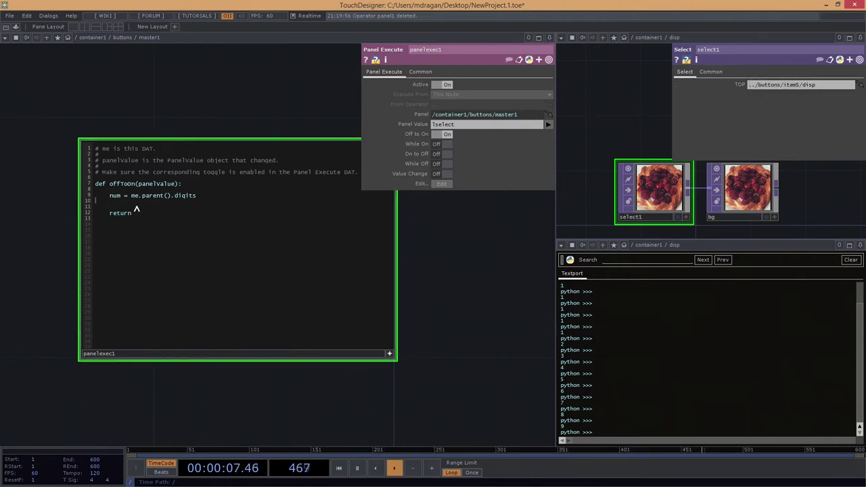
{"action": "type", "text": "parth"}
{"action": "type", "text": "athStart"}
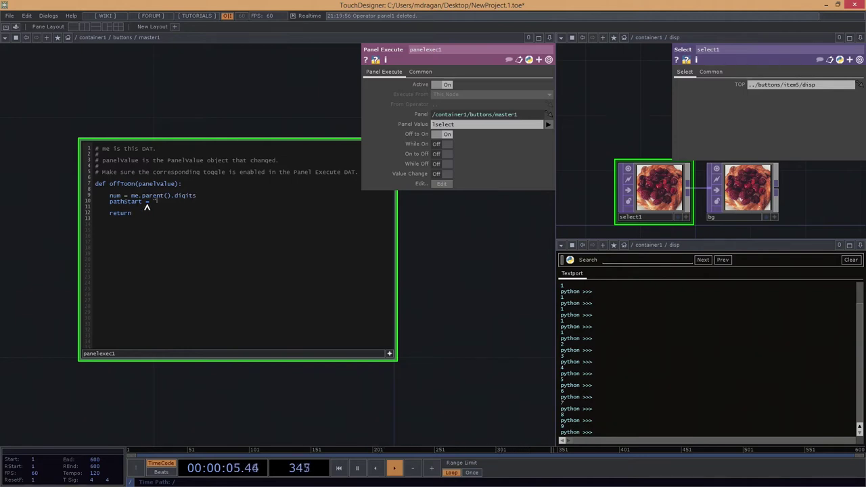
{"action": "scroll", "coordinate": [145, 207], "scroll_direction": "up", "scroll_amount": 2}
{"action": "type", "text": "\""}
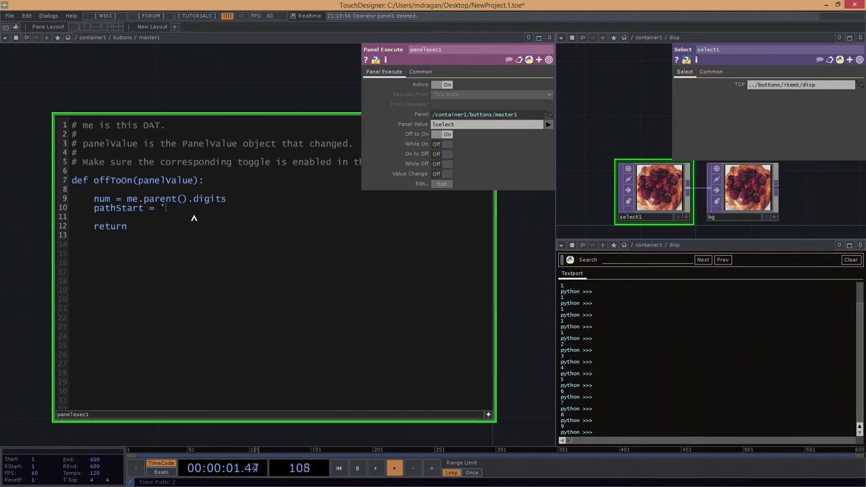
{"action": "type", "text": "../"}
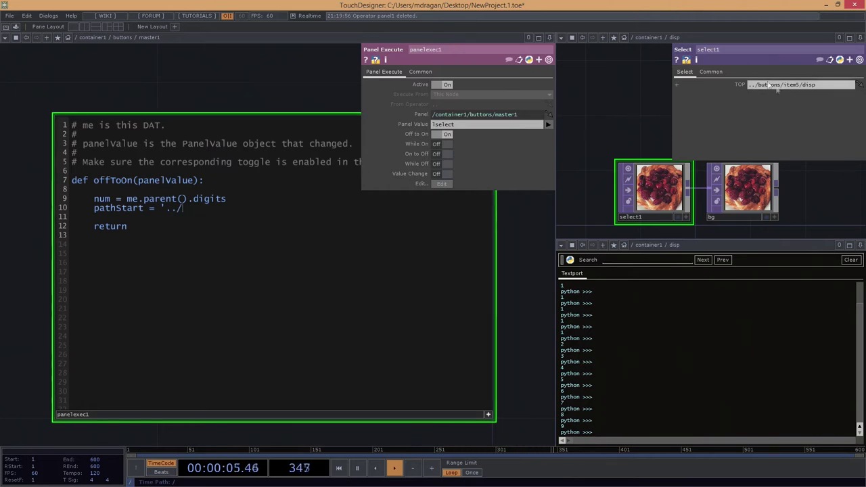
{"action": "type", "text": "but"}
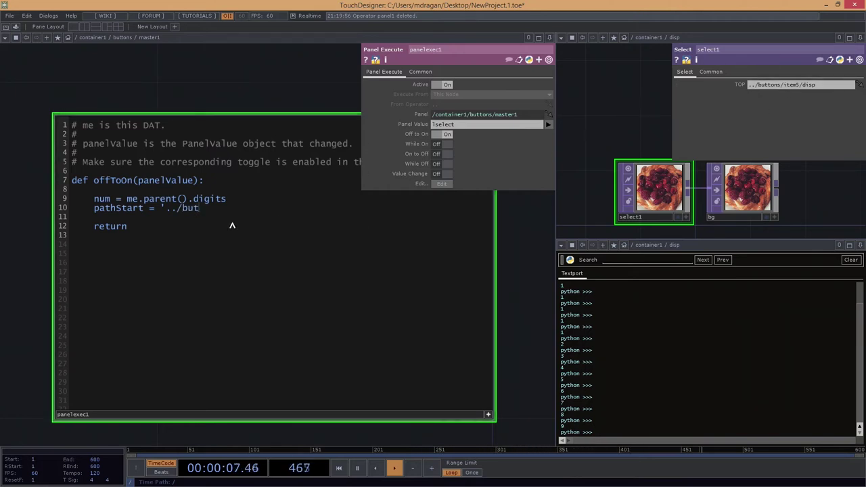
{"action": "type", "text": "tons/item"}
{"action": "type", "text": "'"}
Below the pathStart line in panelexec1, add pathEnd = '/disp', modelled on the end of select1's TOP path.
{"action": "key", "text": "Return"}
{"action": "type", "text": "pathEnd ="}
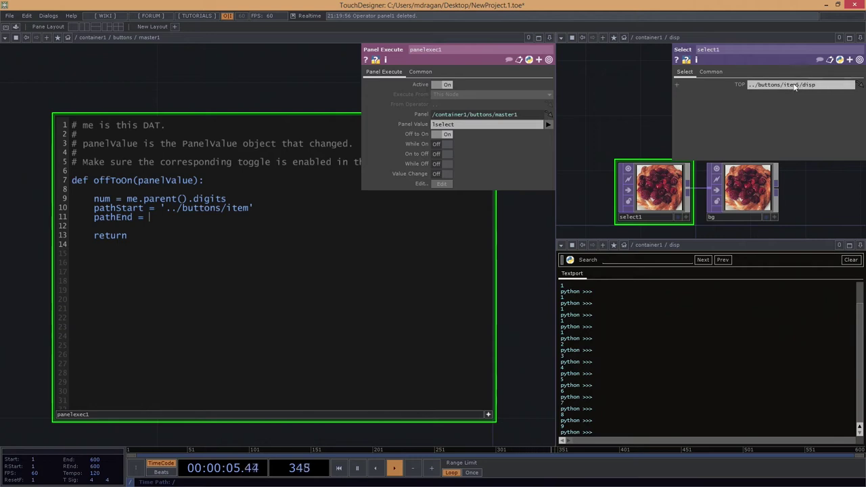
{"action": "type", "text": "'"}
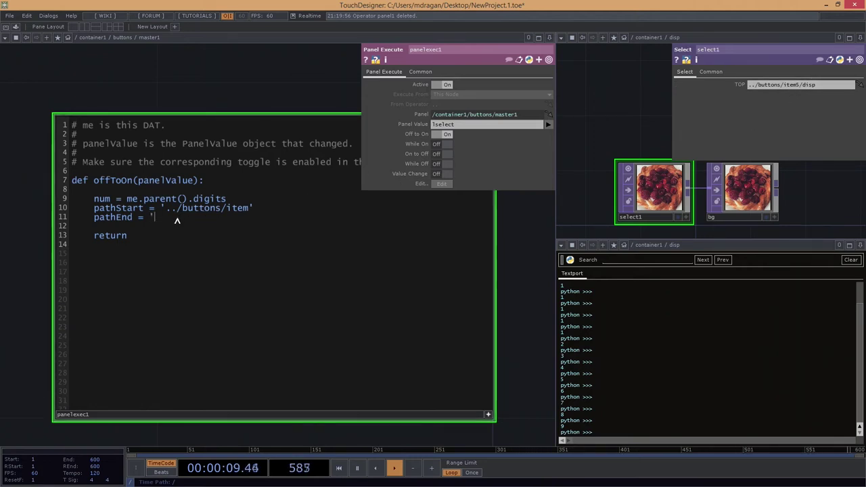
{"action": "type", "text": "'"}
{"action": "type", "text": "/disp"}
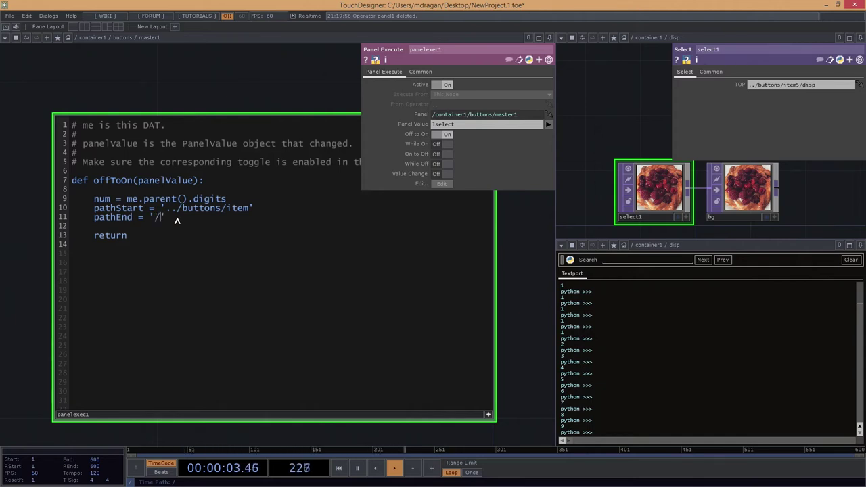
{"action": "key", "text": "BackSpace"}
Two lines below pathEnd, add print( pathStart + num + pathEnd ) to output the assembled path.
{"action": "key", "text": "Return"}
{"action": "key", "text": "Return"}
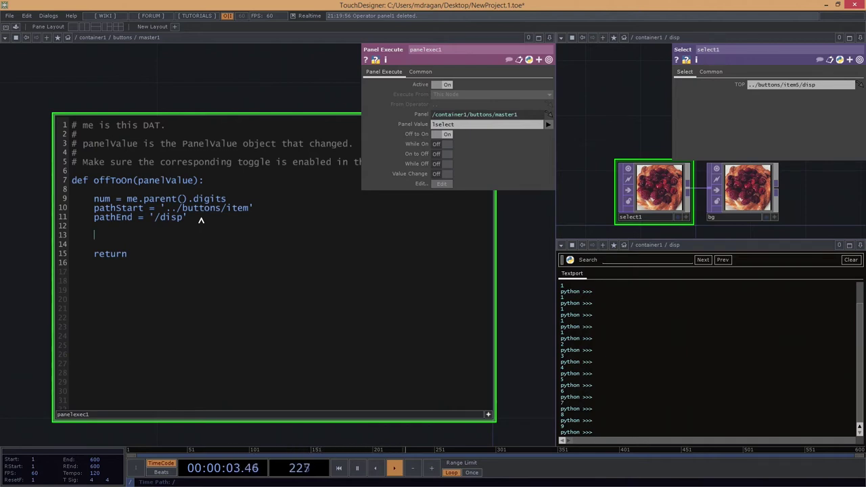
{"action": "type", "text": "t(p"}
{"action": "key", "text": "BackSpace"}
{"action": "type", "text": "path"}
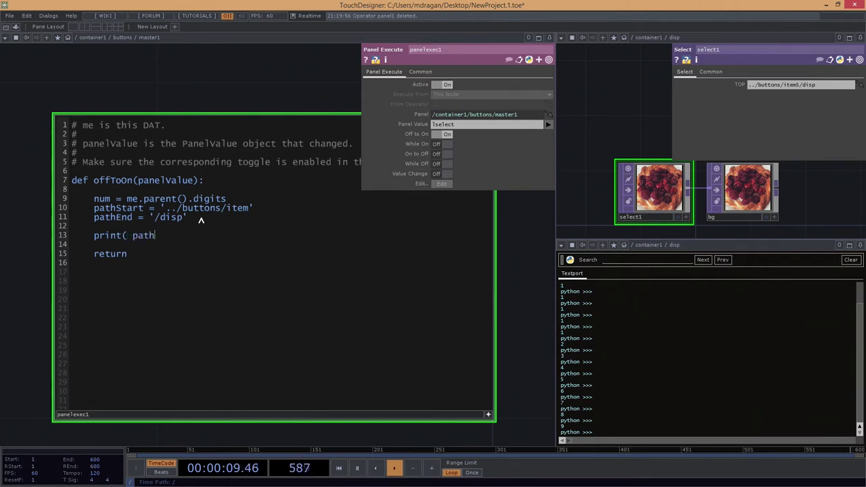
{"action": "type", "text": "Start + nb="}
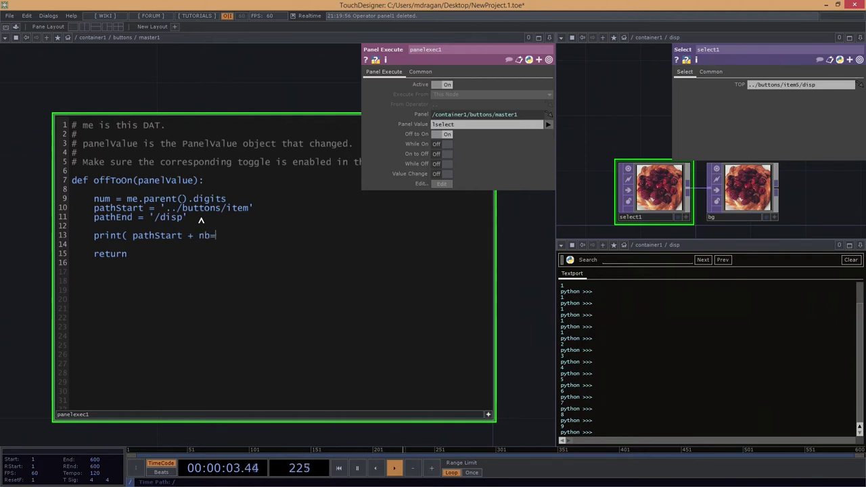
{"action": "key", "text": "BackSpace"}
{"action": "type", "text": "um + path"}
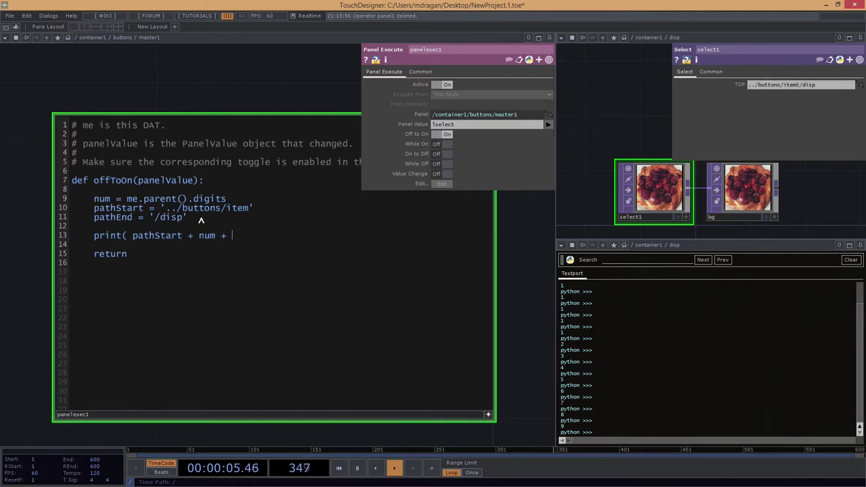
{"action": "type", "text": "End )"}
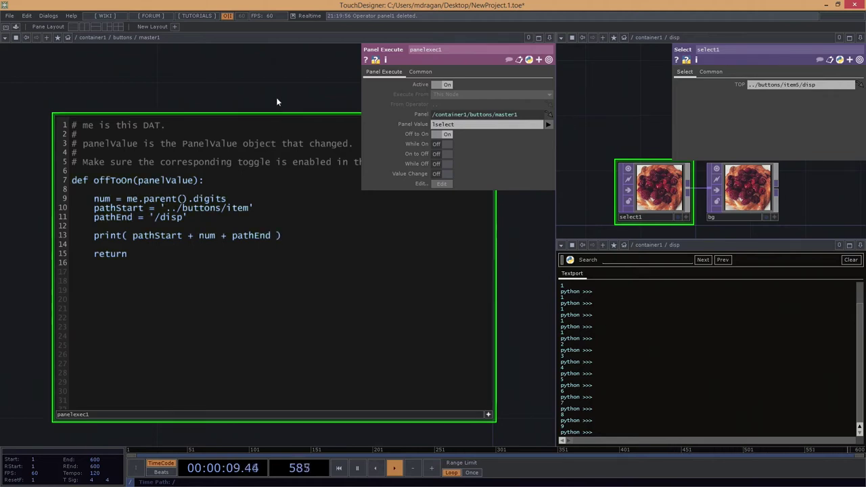
Open master1's panel window, trigger the Bubbles button to test the script, and examine the traceback in the Textport.
{"action": "left_click", "coordinate": [17, 38]}
{"action": "left_click", "coordinate": [125, 98]}
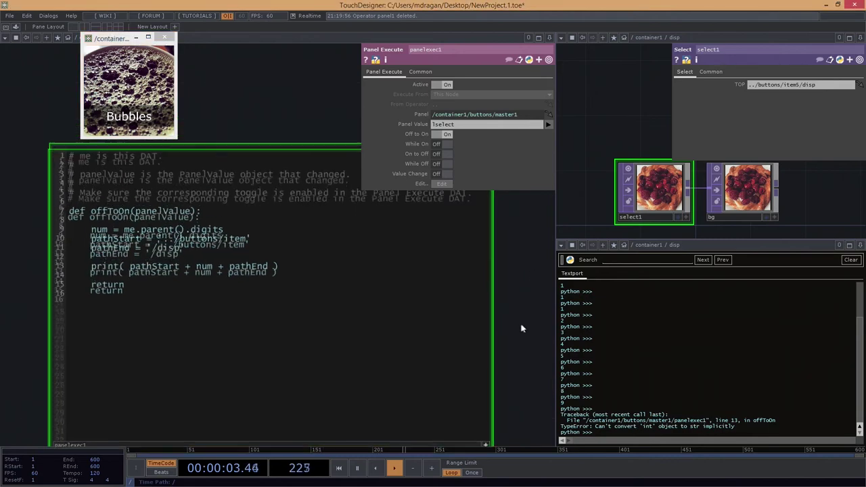
{"action": "scroll", "coordinate": [497, 325], "scroll_direction": "down", "scroll_amount": 4}
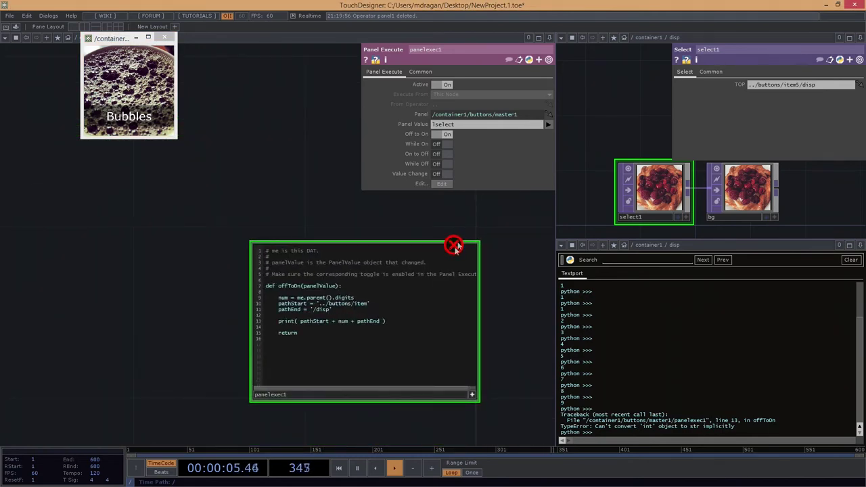
{"action": "scroll", "coordinate": [494, 256], "scroll_direction": "up", "scroll_amount": 3}
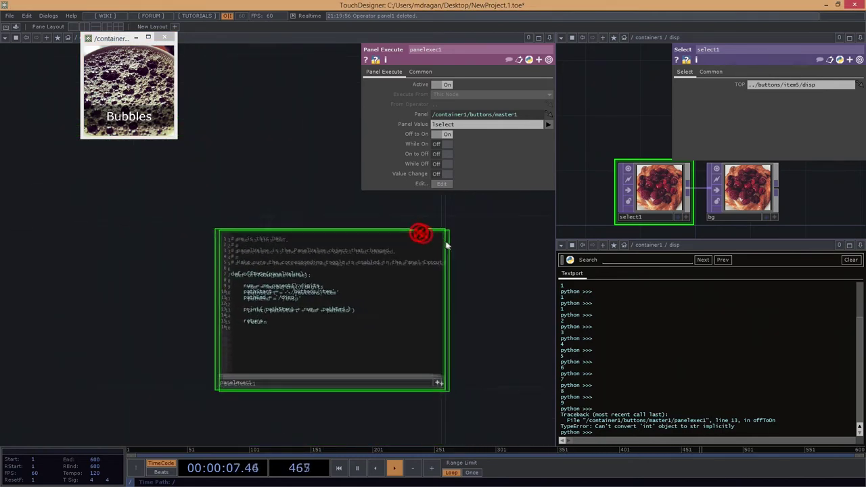
{"action": "scroll", "coordinate": [270, 154], "scroll_direction": "up", "scroll_amount": 3}
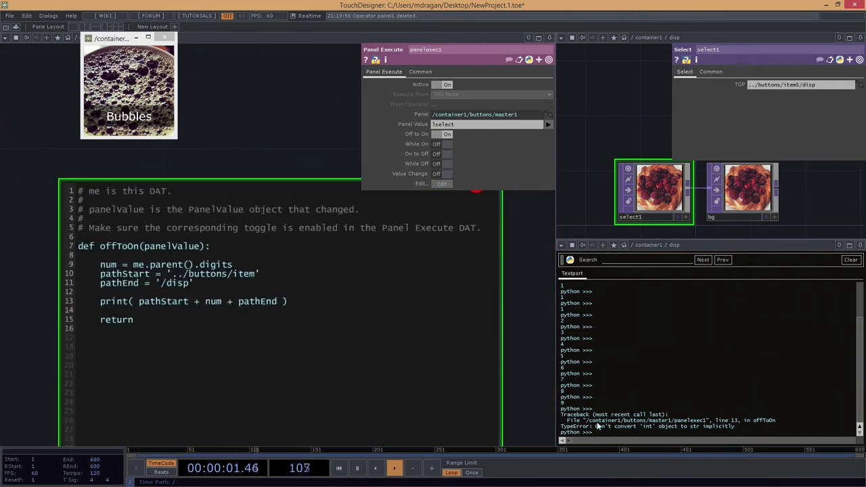
{"action": "left_click_drag", "start_coordinate": [742, 420], "coordinate": [640, 427]}
{"action": "left_click", "coordinate": [752, 431]}
{"action": "mouse_move", "coordinate": [750, 426]}
{"action": "left_mouse_down"}
{"action": "mouse_move", "coordinate": [584, 426]}
{"action": "mouse_move", "coordinate": [734, 427]}
{"action": "left_mouse_up"}
{"action": "left_click", "coordinate": [602, 427]}
{"action": "left_click", "coordinate": [654, 428]}
{"action": "left_click", "coordinate": [722, 420]}
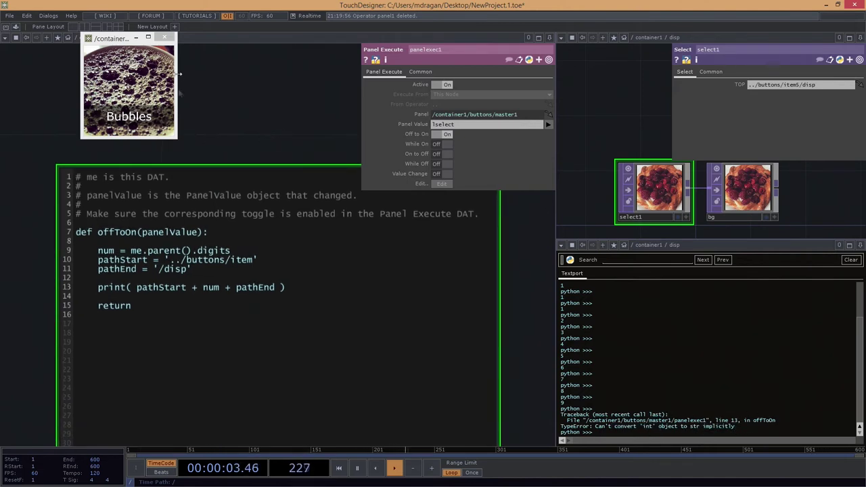
Wrap the digits expression in a string conversion so the line reads num = str( me.parent().digits ).
{"action": "left_click", "coordinate": [133, 252]}
{"action": "left_click_drag", "start_coordinate": [132, 252], "coordinate": [230, 253]}
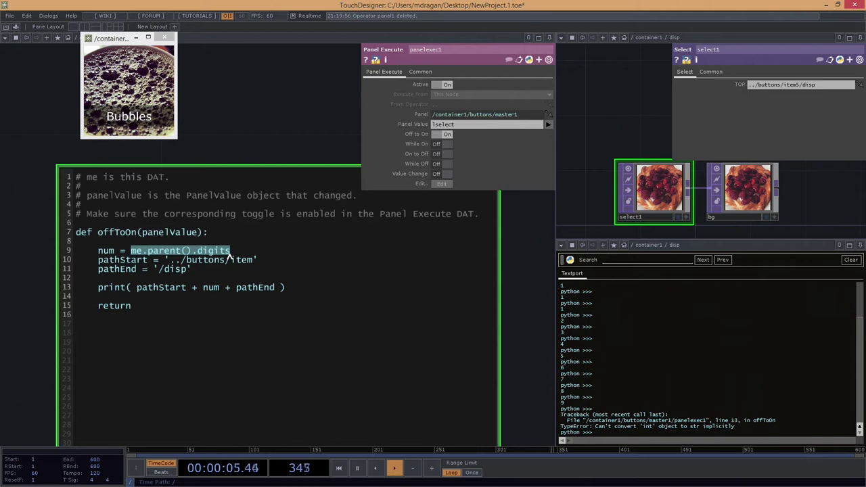
{"action": "left_click", "coordinate": [234, 291]}
{"action": "left_click", "coordinate": [137, 251]}
{"action": "left_click_drag", "start_coordinate": [23, 320], "coordinate": [19, 291]}
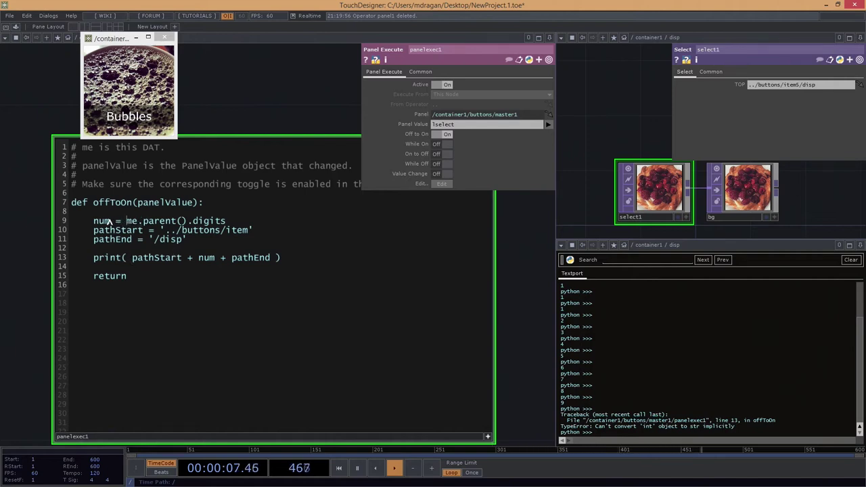
{"action": "type", "text": "str("}
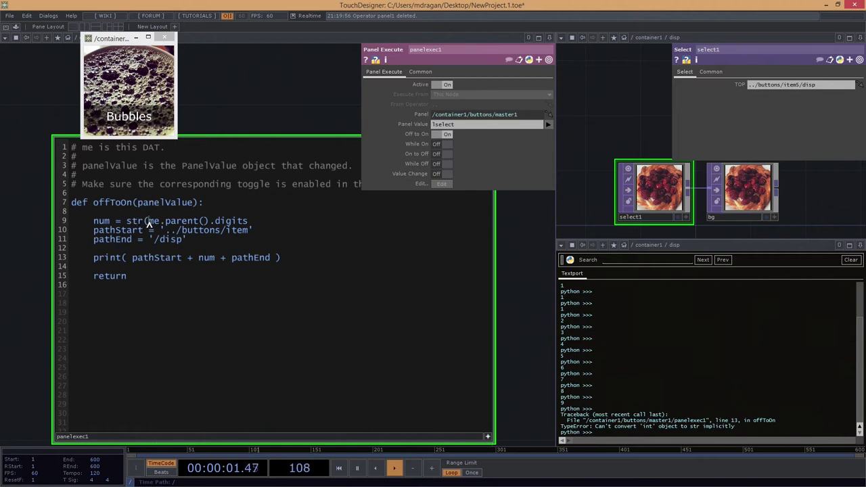
{"action": "left_click", "coordinate": [255, 223]}
{"action": "type", "text": ")"}
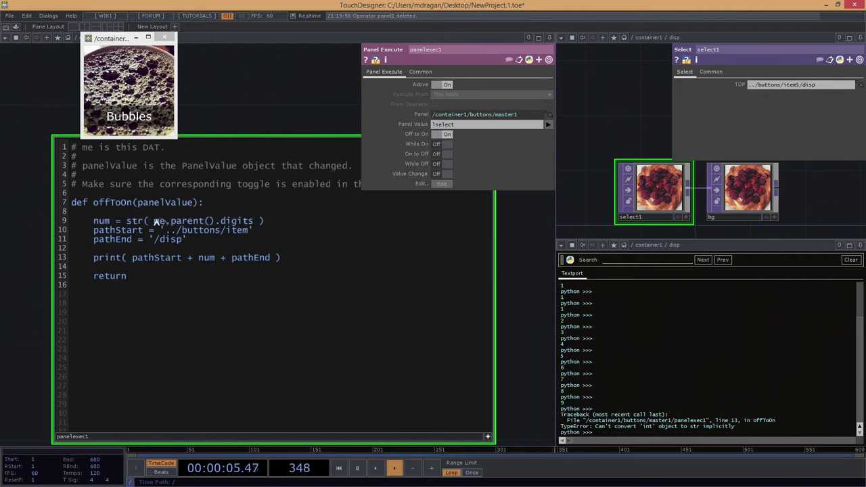
Trigger the Bubbles button again to check the printed path, then close master1's panel window.
{"action": "left_click", "coordinate": [136, 82]}
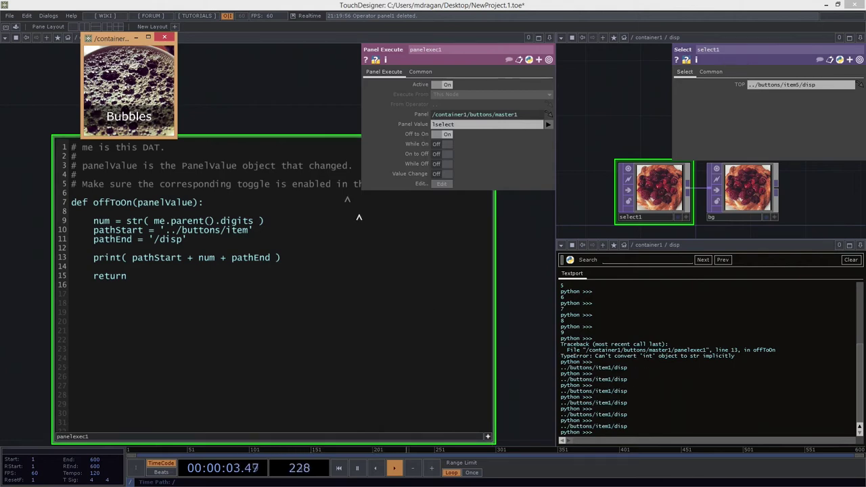
{"action": "scroll", "coordinate": [267, 246], "scroll_direction": "down", "scroll_amount": 3}
{"action": "scroll", "coordinate": [256, 286], "scroll_direction": "down", "scroll_amount": 5}
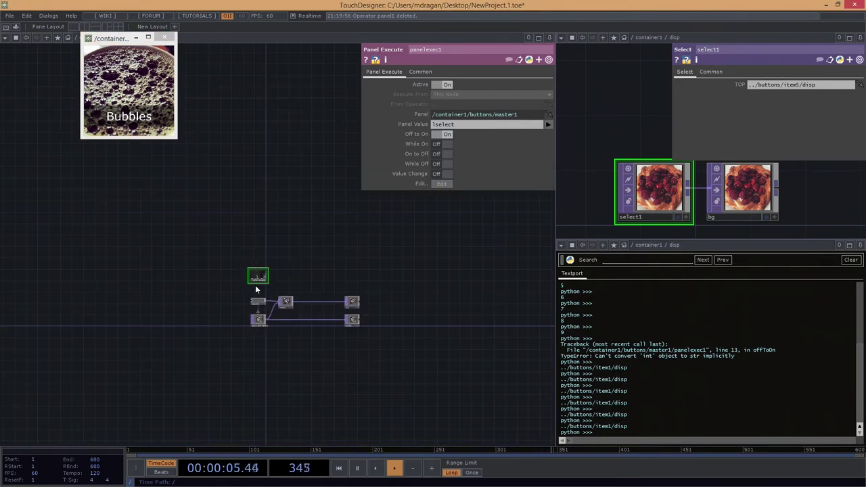
{"action": "left_click", "coordinate": [164, 38]}
Open the buttons container's panel and trigger its image buttons in turn to check each clone's printed path, then close the window.
{"action": "left_click", "coordinate": [16, 38]}
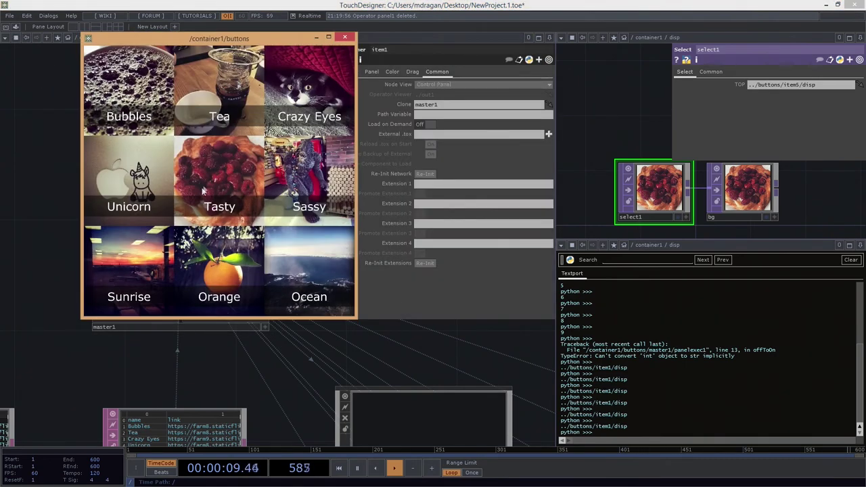
{"action": "left_click", "coordinate": [202, 188]}
{"action": "left_click", "coordinate": [310, 190]}
{"action": "left_click", "coordinate": [302, 269]}
{"action": "left_click", "coordinate": [219, 270]}
{"action": "left_click", "coordinate": [129, 270]}
{"action": "left_click", "coordinate": [128, 179]}
{"action": "left_click", "coordinate": [304, 93]}
{"action": "left_click", "coordinate": [220, 88]}
{"action": "left_click", "coordinate": [304, 93]}
{"action": "left_click", "coordinate": [111, 93]}
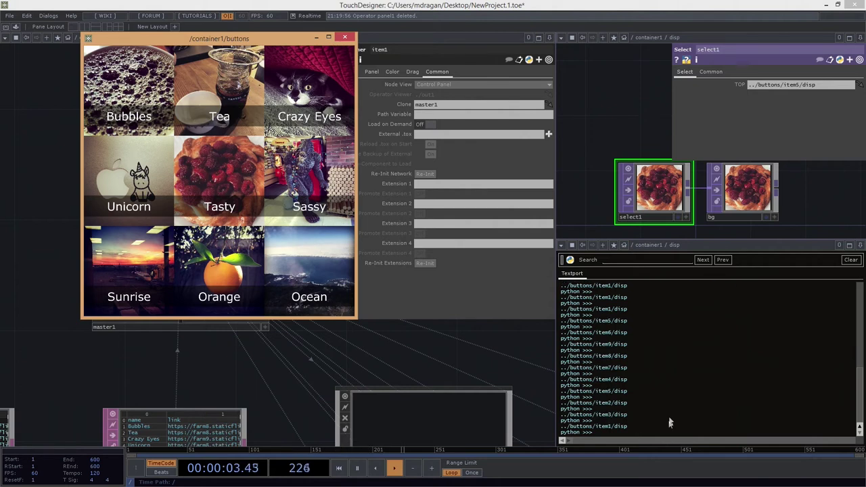
{"action": "left_click", "coordinate": [204, 101]}
{"action": "left_click", "coordinate": [230, 161]}
{"action": "left_click", "coordinate": [159, 164]}
{"action": "left_click", "coordinate": [298, 268]}
{"action": "left_click", "coordinate": [345, 36]}
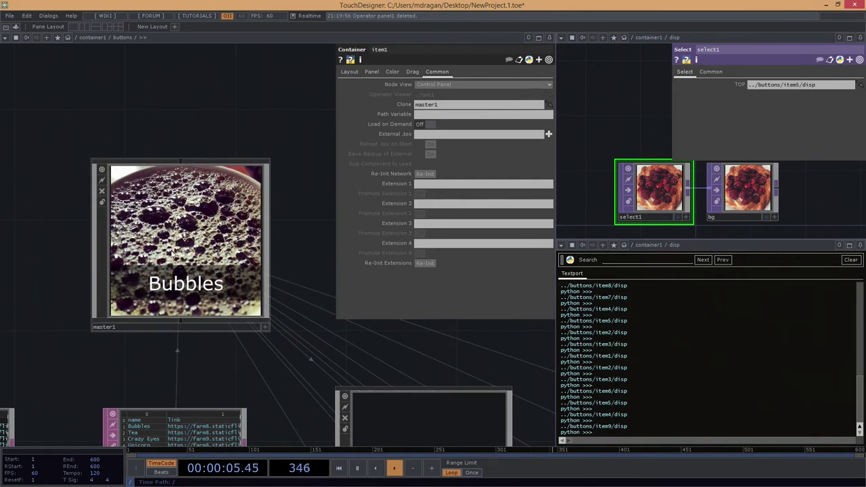
Return to the panelexec1 script inside master1 and comment out the print line with #.
{"action": "scroll", "coordinate": [171, 251], "scroll_direction": "up", "scroll_amount": 4}
{"action": "left_click_drag", "start_coordinate": [165, 189], "coordinate": [239, 236]}
{"action": "scroll", "coordinate": [198, 252], "scroll_direction": "up", "scroll_amount": 5}
{"action": "left_click_drag", "start_coordinate": [178, 276], "coordinate": [406, 336]}
{"action": "scroll", "coordinate": [334, 288], "scroll_direction": "up", "scroll_amount": 2}
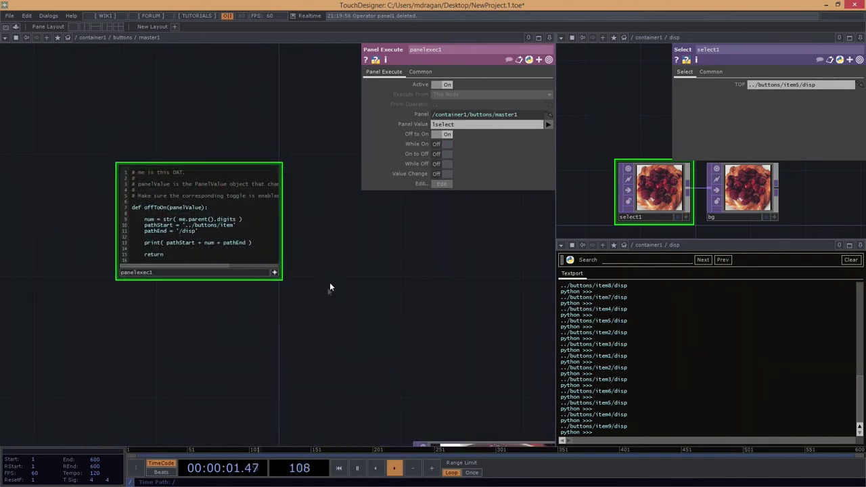
{"action": "scroll", "coordinate": [226, 288], "scroll_direction": "up", "scroll_amount": 5}
{"action": "scroll", "coordinate": [180, 272], "scroll_direction": "up", "scroll_amount": 5}
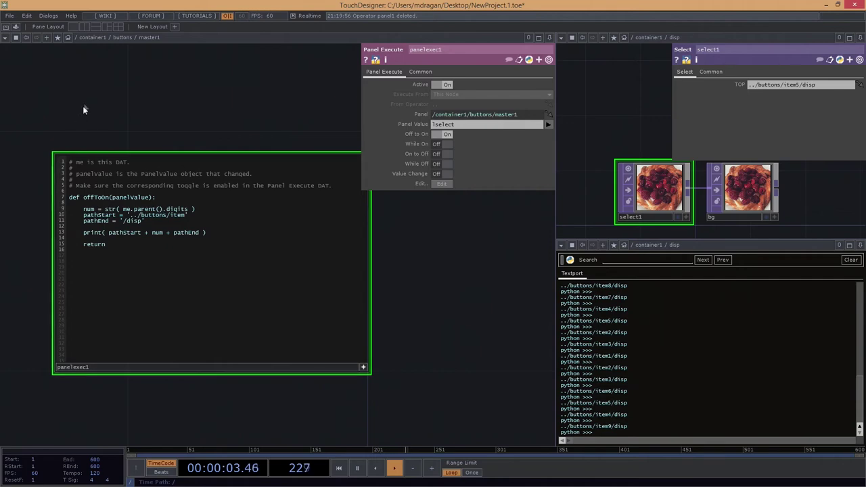
{"action": "left_click_drag", "start_coordinate": [464, 349], "coordinate": [495, 347]}
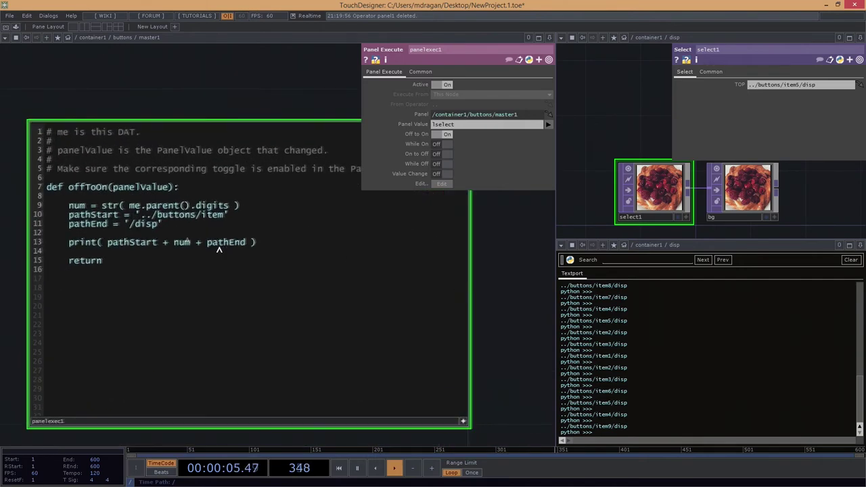
{"action": "left_click", "coordinate": [74, 243]}
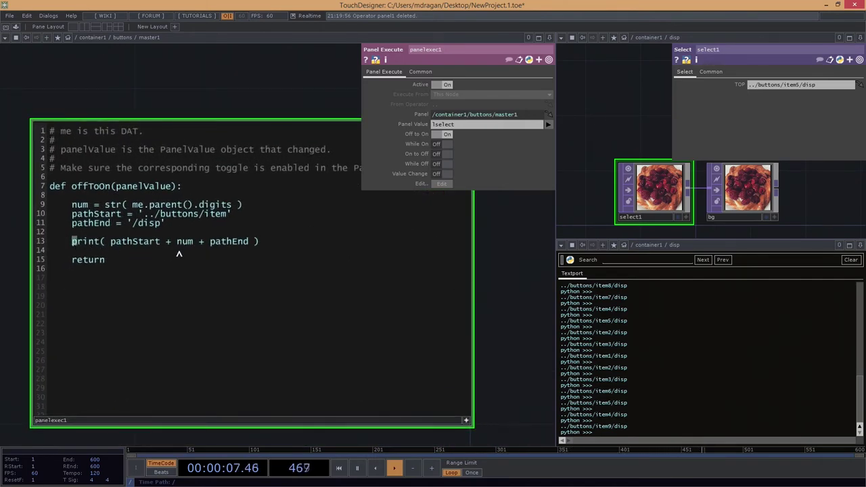
{"action": "type", "text": "#"}
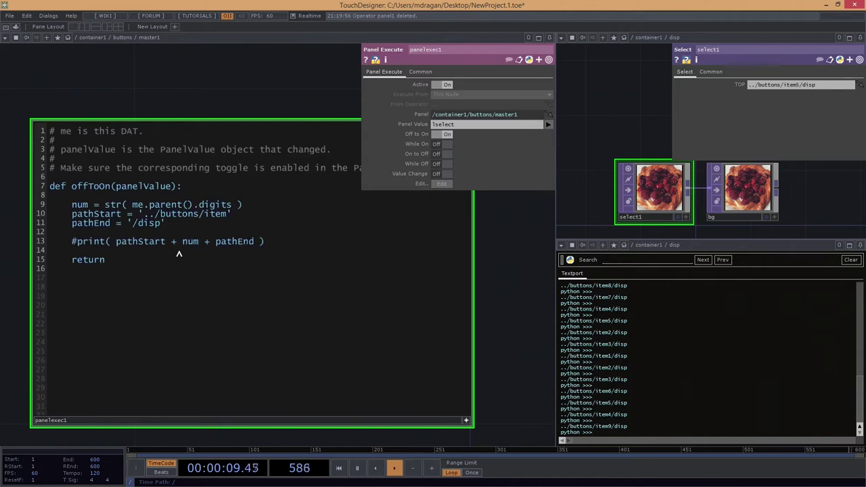
Insert blank lines above the commented print line and start the line target = op('../../') there.
{"action": "key", "text": "Left"}
{"action": "key", "text": "Return"}
{"action": "key", "text": "Return"}
{"action": "key", "text": "Up"}
{"action": "key", "text": "Up"}
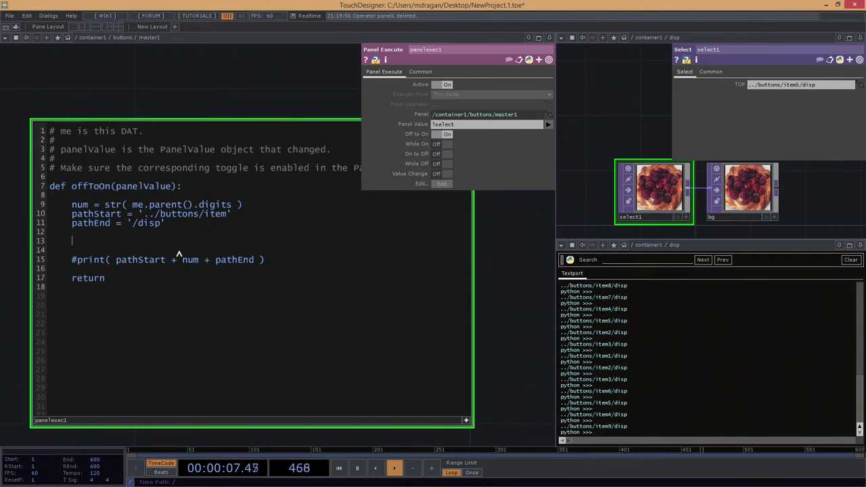
{"action": "type", "text": "target = op("}
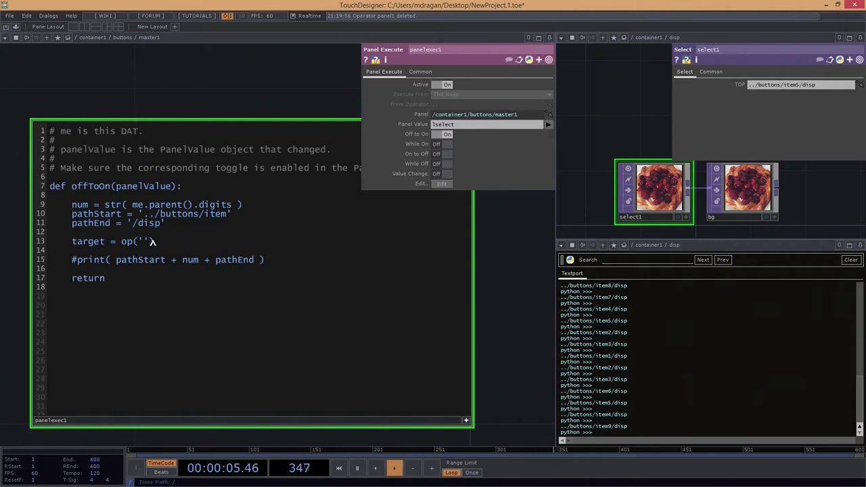
{"action": "type", "text": "../../"}
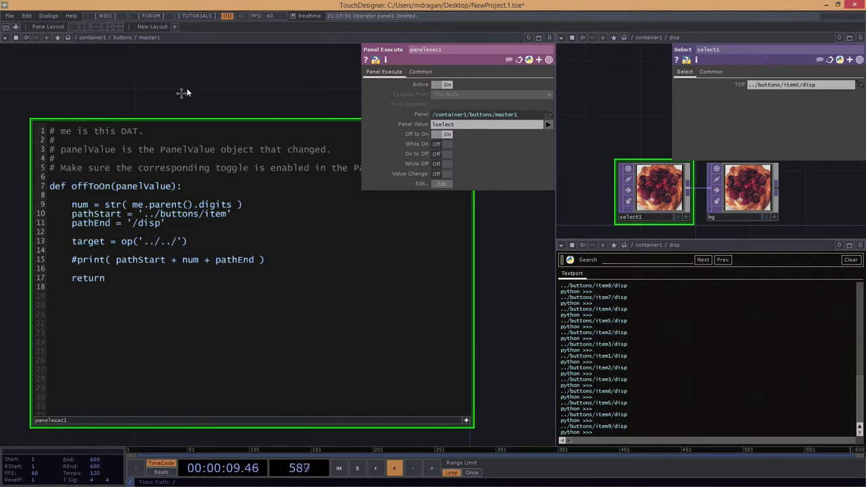
Examine in container1's network where disp sits relative to buttons and master1, and return to the panelexec1 script.
{"action": "key", "text": "Escape"}
{"action": "scroll", "coordinate": [190, 116], "scroll_direction": "down", "scroll_amount": 10}
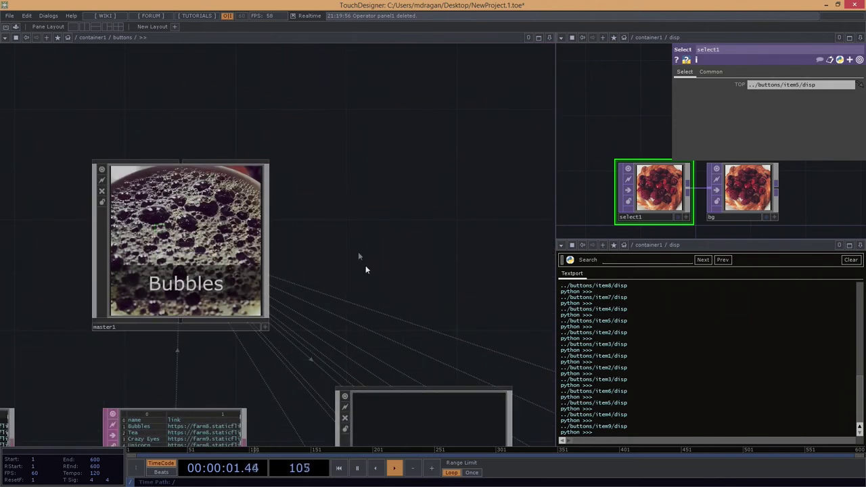
{"action": "scroll", "coordinate": [239, 226], "scroll_direction": "down", "scroll_amount": 5}
{"action": "scroll", "coordinate": [229, 336], "scroll_direction": "down", "scroll_amount": 3}
{"action": "key", "text": "u"}
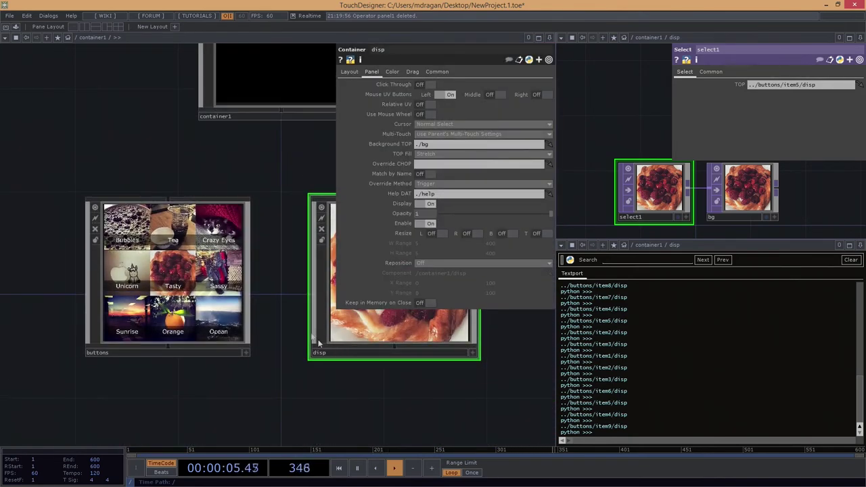
{"action": "scroll", "coordinate": [172, 288], "scroll_direction": "up", "scroll_amount": 10}
{"action": "left_click_drag", "start_coordinate": [149, 141], "coordinate": [193, 260]}
{"action": "scroll", "coordinate": [116, 283], "scroll_direction": "up", "scroll_amount": 10}
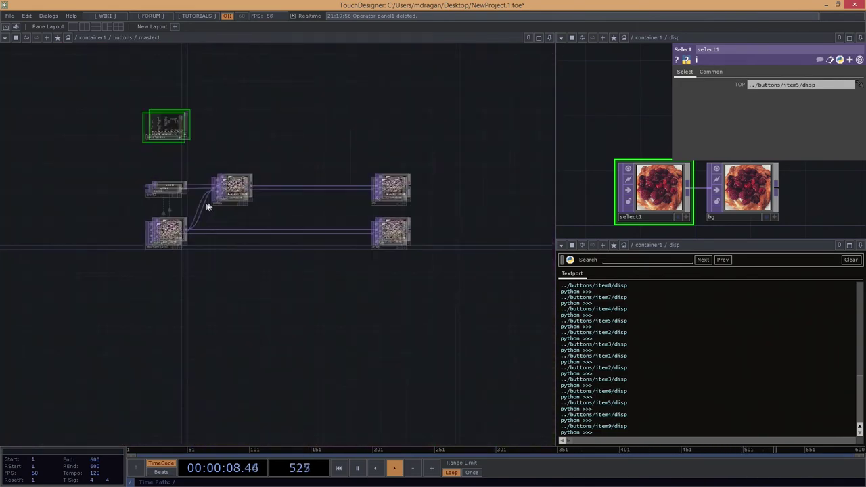
{"action": "left_click_drag", "start_coordinate": [261, 206], "coordinate": [397, 346]}
{"action": "scroll", "coordinate": [356, 319], "scroll_direction": "up", "scroll_amount": 6}
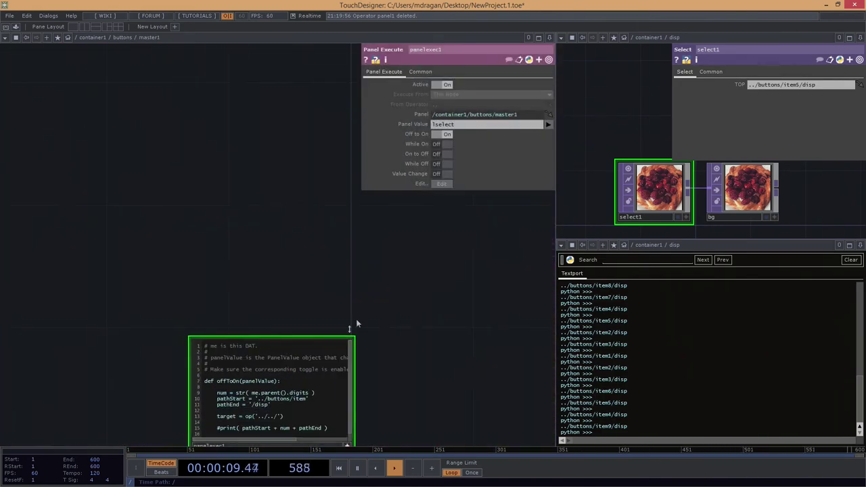
{"action": "left_click_drag", "start_coordinate": [356, 319], "coordinate": [266, 205]}
{"action": "scroll", "coordinate": [143, 387], "scroll_direction": "up", "scroll_amount": 5}
{"action": "left_click_drag", "start_coordinate": [193, 307], "coordinate": [184, 403]}
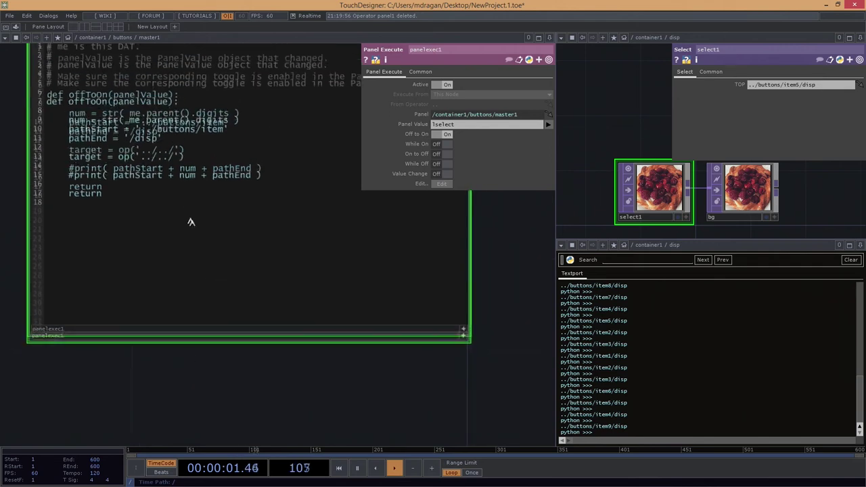
Complete the target line's operator path in the panelexec1 script as '../../disp/select1'.
{"action": "left_click", "coordinate": [174, 172]}
{"action": "type", "text": "disp"}
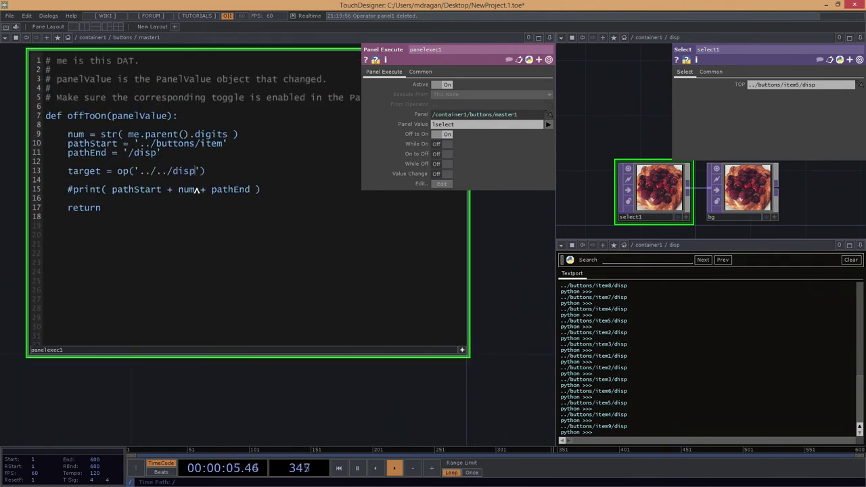
{"action": "type", "text": "/select1"}
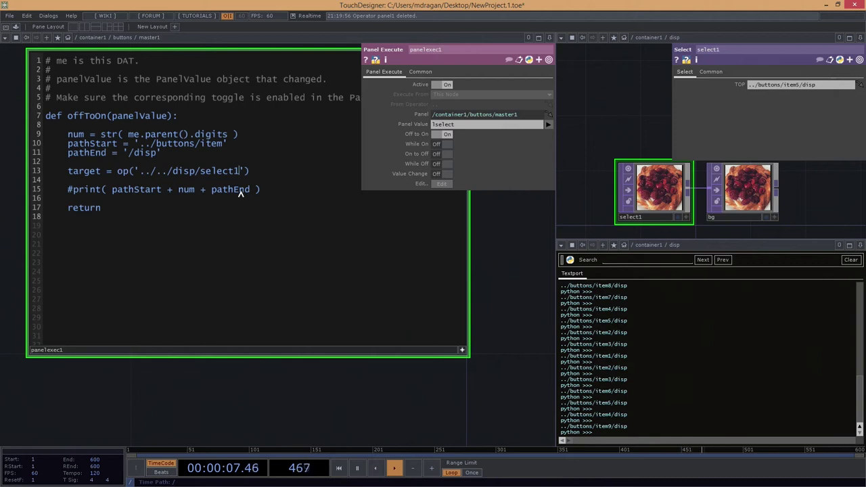
Below the target line, add the line target.par.top = pathStart + num + pathEnd to the offToOn function.
{"action": "left_click", "coordinate": [262, 179]}
{"action": "key", "text": "Return"}
{"action": "key", "text": "Return"}
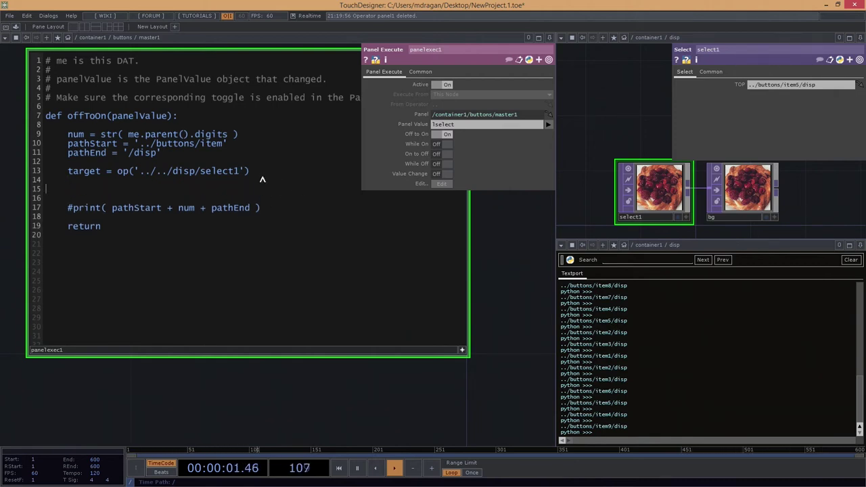
{"action": "type", "text": "target"}
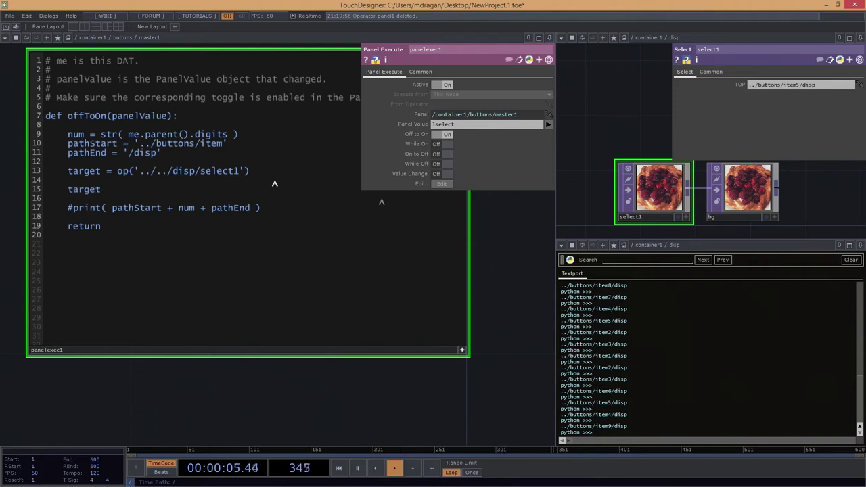
{"action": "left_click", "coordinate": [131, 199]}
{"action": "type", "text": ".par"}
{"action": "left_click", "coordinate": [738, 85]}
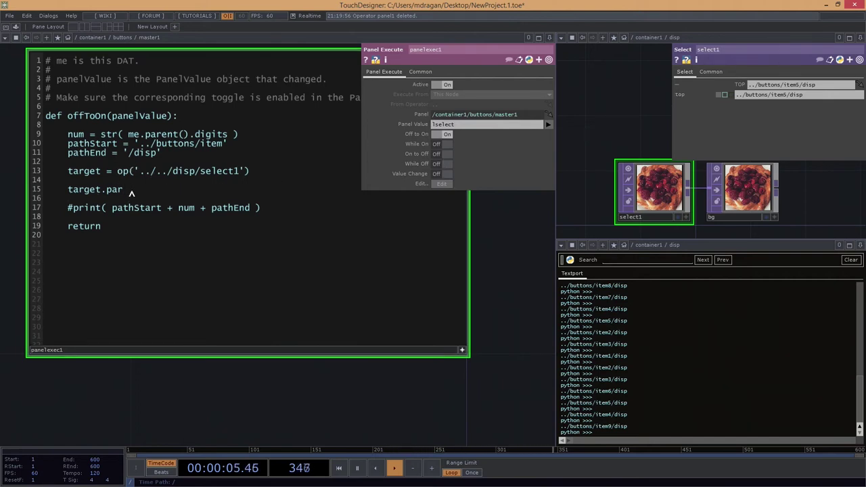
{"action": "type", "text": ".top = pathStart + num + pathEnd"}
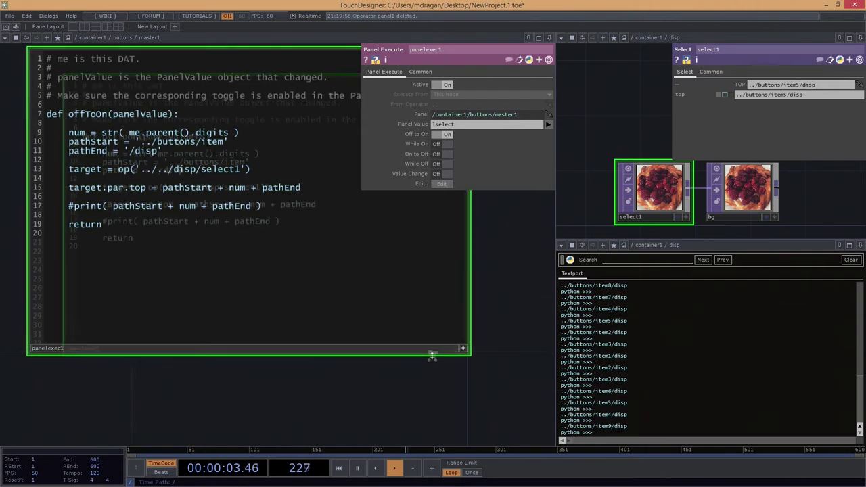
Clear the Textport, open master1's panel window, trigger its Bubbles button to test the script, and close the window.
{"action": "scroll", "coordinate": [414, 409], "scroll_direction": "down", "scroll_amount": 3}
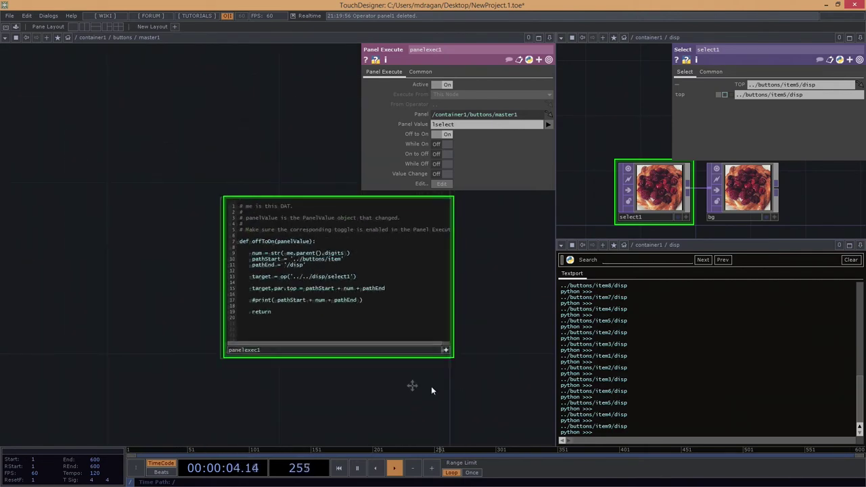
{"action": "left_click", "coordinate": [851, 260]}
{"action": "left_click", "coordinate": [17, 39]}
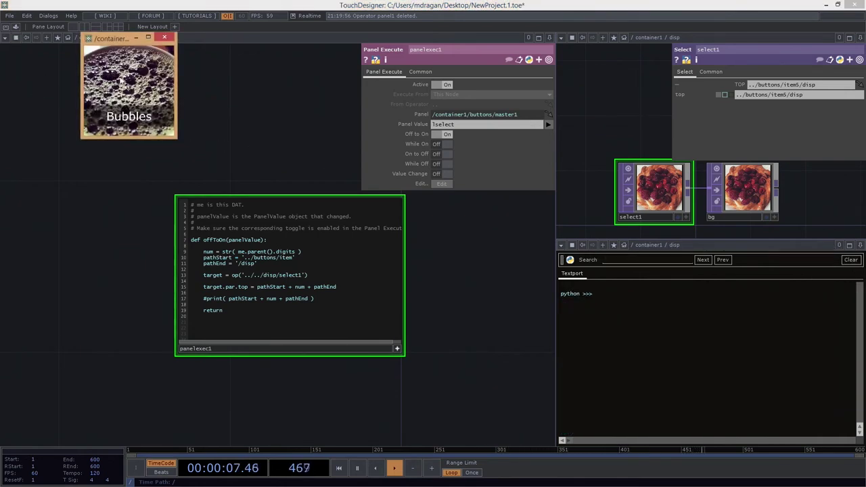
{"action": "left_click", "coordinate": [122, 79]}
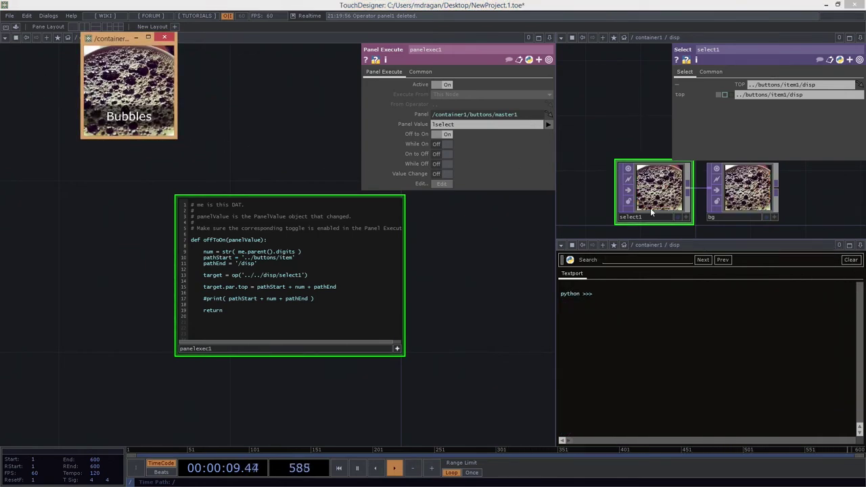
{"action": "left_click", "coordinate": [164, 38]}
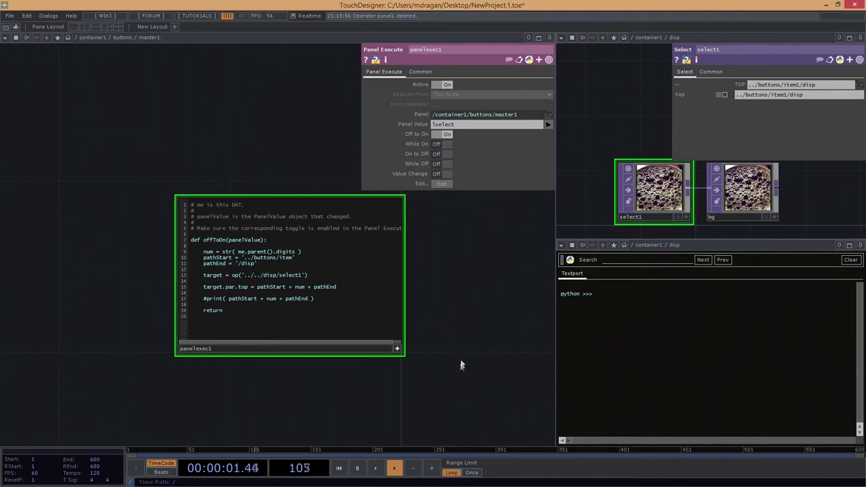
Go up to container1's network and trigger several image buttons in the buttons viewer to check the picture in disp.
{"action": "scroll", "coordinate": [386, 357], "scroll_direction": "down", "scroll_amount": 10}
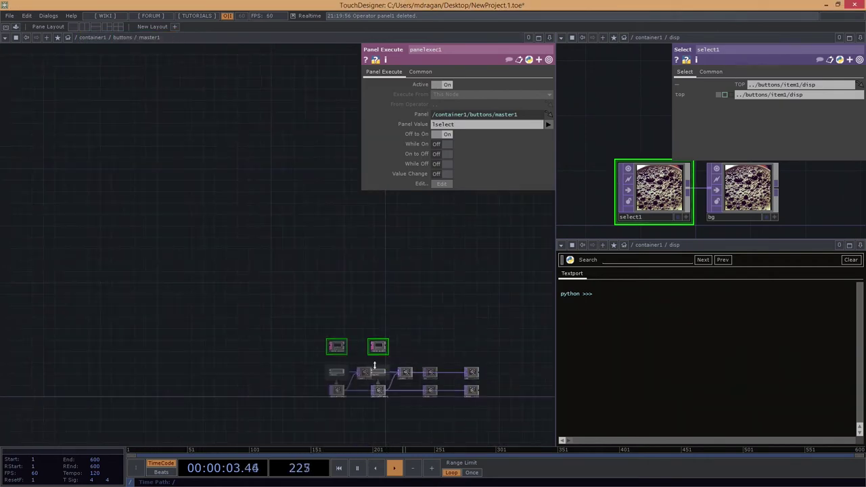
{"action": "right_click", "coordinate": [240, 246]}
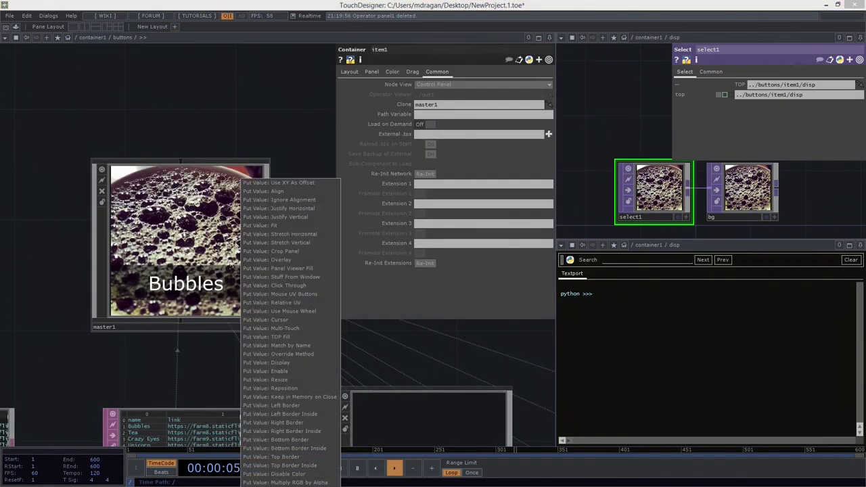
{"action": "left_click", "coordinate": [24, 250]}
{"action": "scroll", "coordinate": [31, 213], "scroll_direction": "down", "scroll_amount": 6}
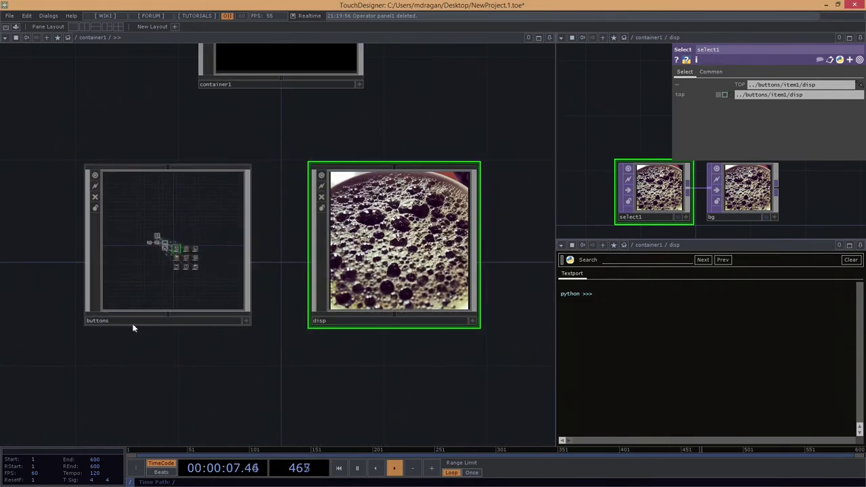
{"action": "scroll", "coordinate": [63, 354], "scroll_direction": "up", "scroll_amount": 3}
{"action": "left_click_drag", "start_coordinate": [126, 345], "coordinate": [250, 373]}
{"action": "left_click", "coordinate": [230, 362]}
{"action": "left_click_drag", "start_coordinate": [279, 308], "coordinate": [324, 374]}
{"action": "scroll", "coordinate": [287, 289], "scroll_direction": "down", "scroll_amount": 2}
{"action": "left_click_drag", "start_coordinate": [260, 371], "coordinate": [146, 306]}
{"action": "left_click", "coordinate": [130, 241]}
{"action": "left_click", "coordinate": [131, 297]}
{"action": "left_click", "coordinate": [89, 296]}
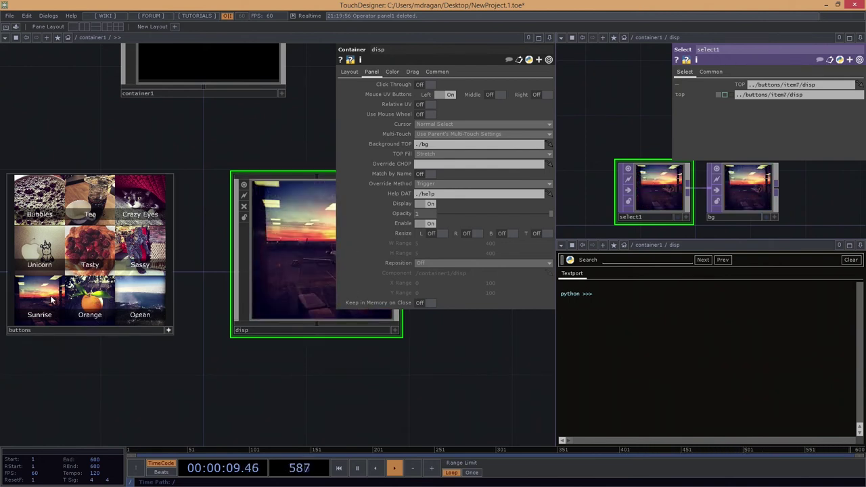
{"action": "left_click", "coordinate": [129, 248]}
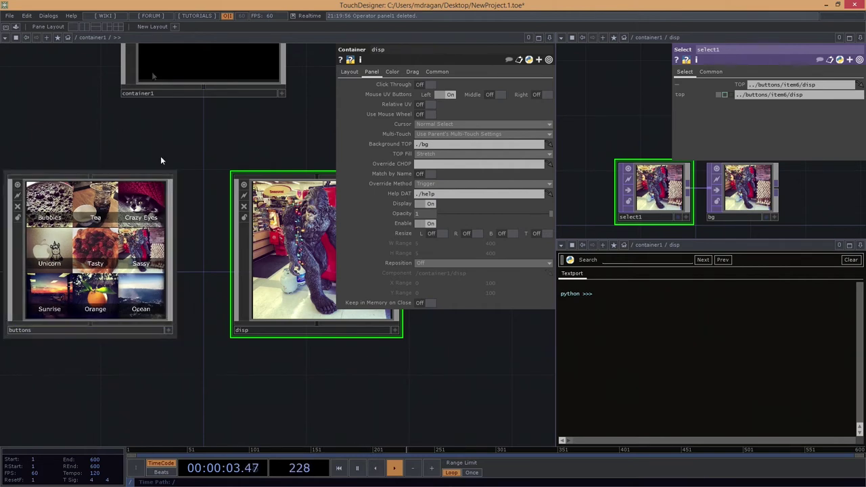
{"action": "left_click_drag", "start_coordinate": [58, 134], "coordinate": [73, 136]}
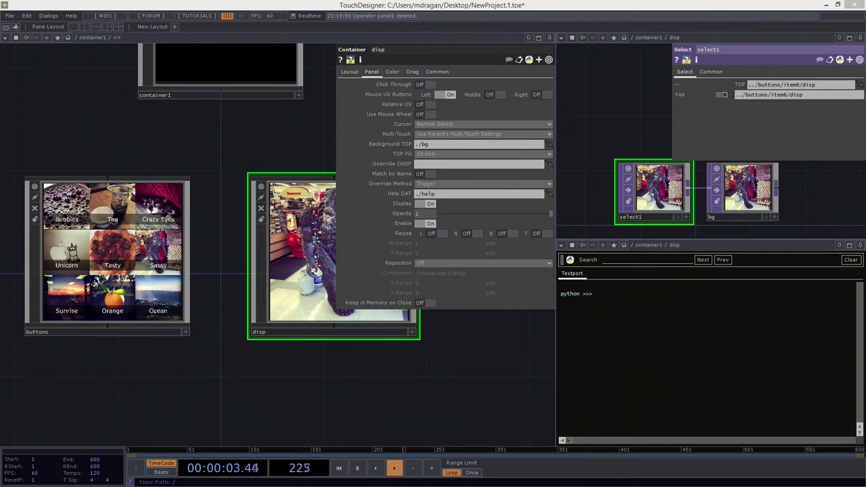
{"action": "scroll", "coordinate": [82, 241], "scroll_direction": "up", "scroll_amount": 5}
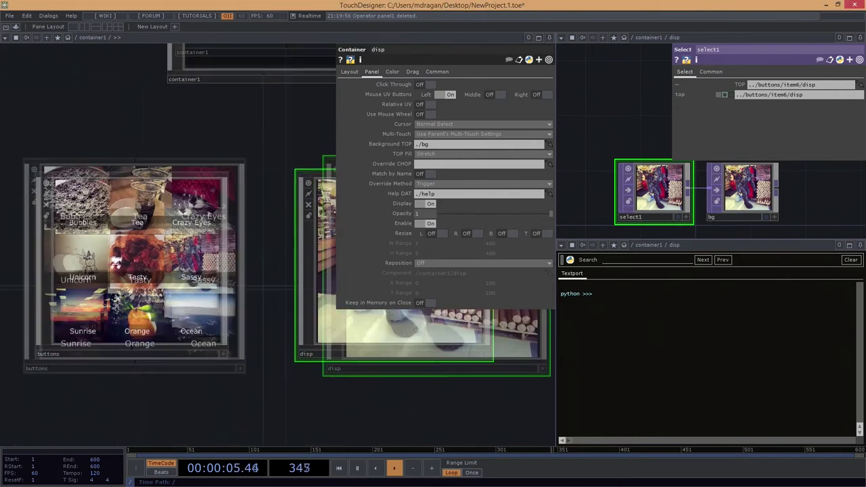
{"action": "left_click_drag", "start_coordinate": [138, 93], "coordinate": [175, 110]}
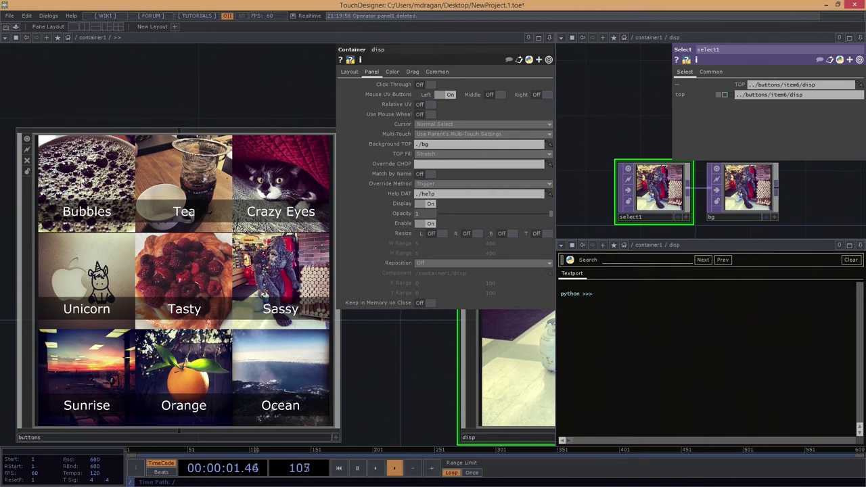
{"action": "left_click_drag", "start_coordinate": [386, 371], "coordinate": [414, 403]}
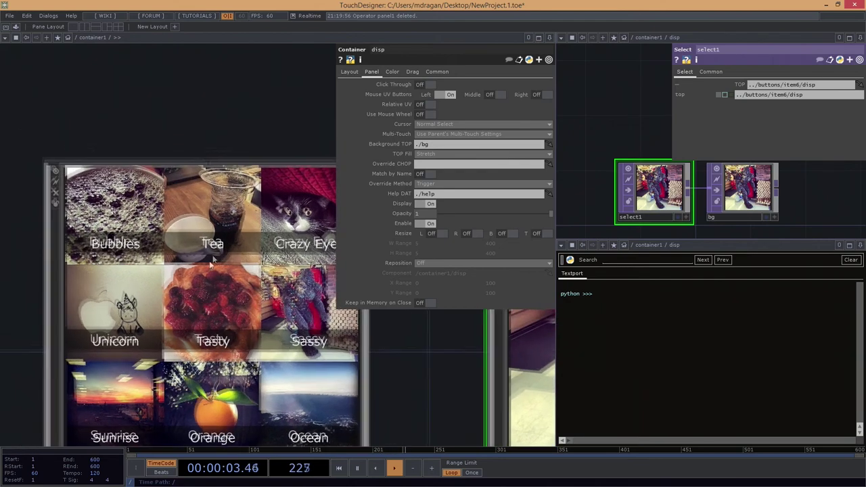
Enter the buttons network and close the Textport pane and the pane showing disp.
{"action": "scroll", "coordinate": [305, 255], "scroll_direction": "up", "scroll_amount": 3}
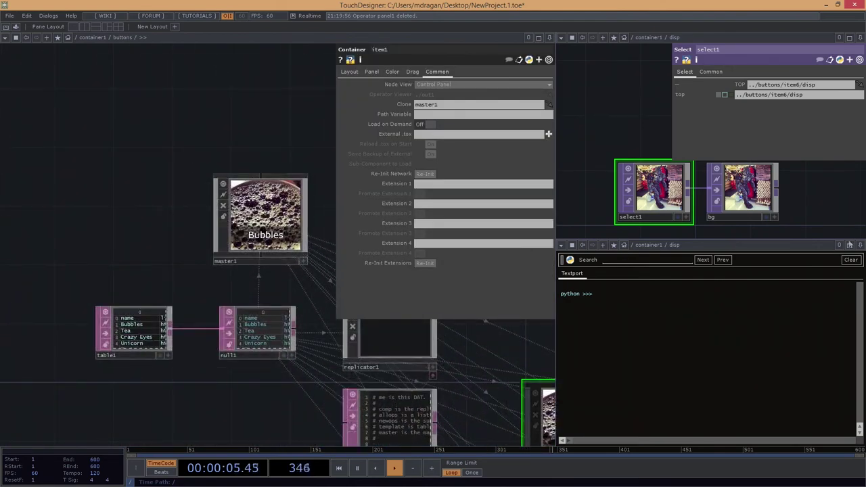
{"action": "left_click", "coordinate": [860, 245]}
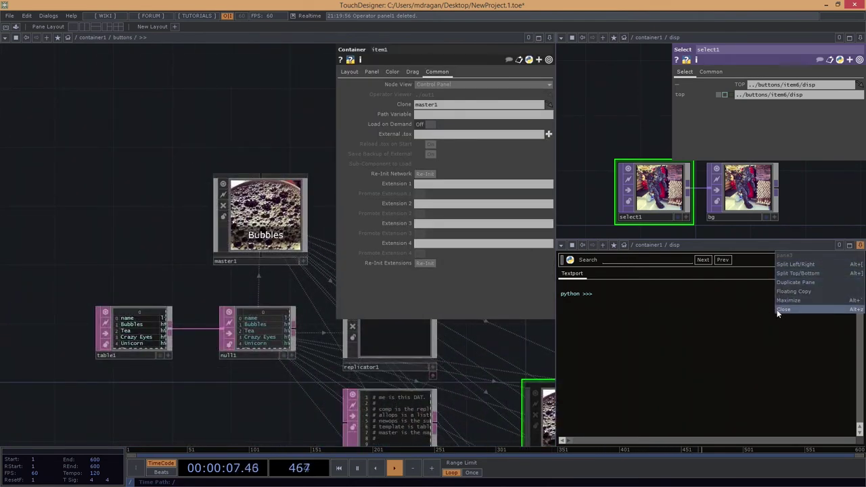
{"action": "left_click", "coordinate": [819, 310]}
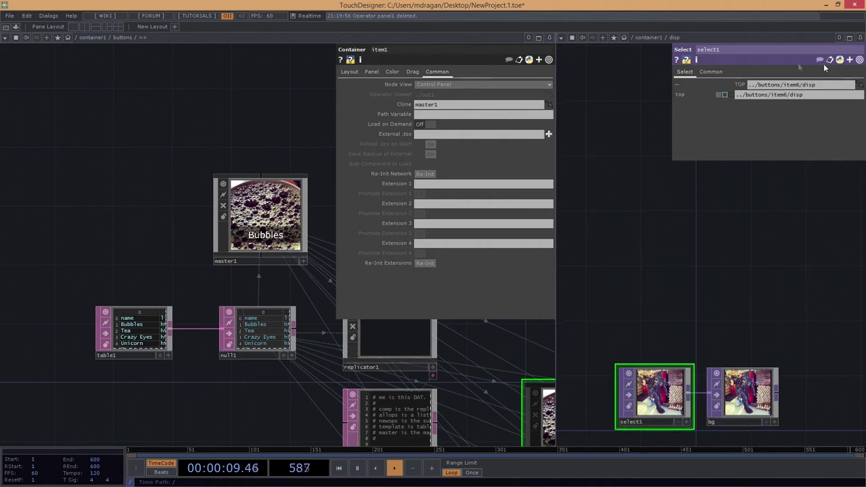
{"action": "left_click", "coordinate": [859, 37]}
{"action": "left_click", "coordinate": [785, 102]}
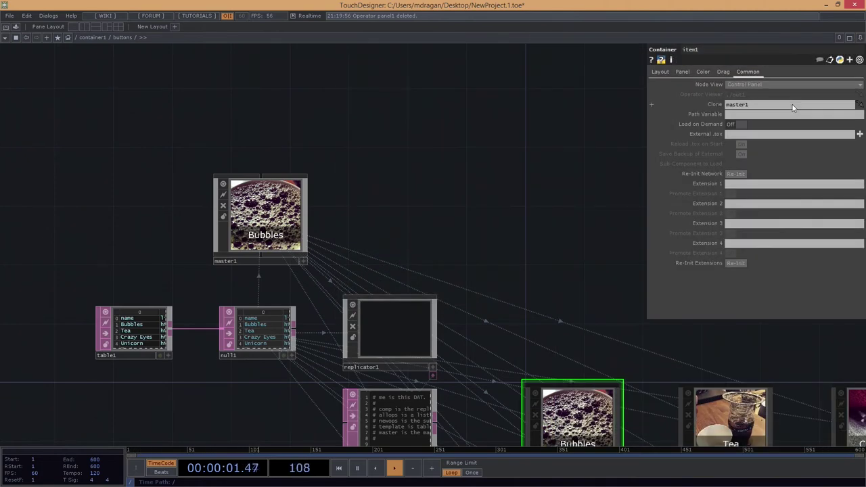
Enter master1 and place a Panel CHOP below panelexec1.
{"action": "scroll", "coordinate": [373, 178], "scroll_direction": "down", "scroll_amount": 5}
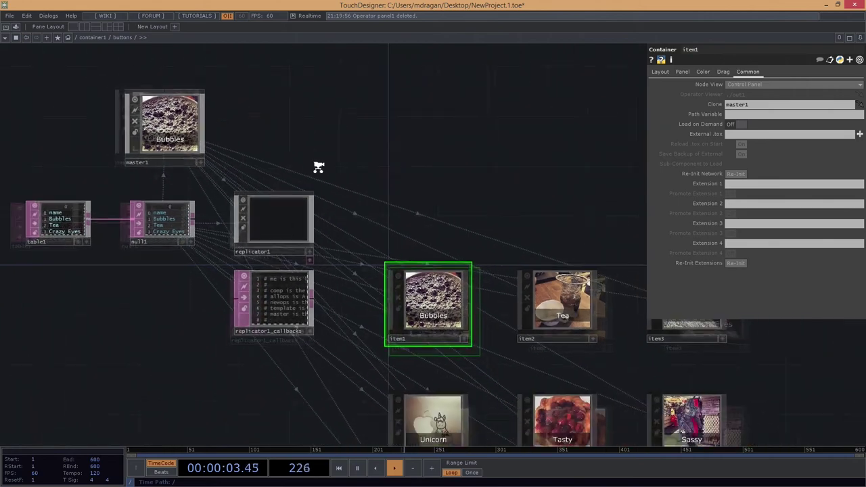
{"action": "scroll", "coordinate": [184, 185], "scroll_direction": "up", "scroll_amount": 10}
{"action": "middle_click_drag", "start_coordinate": [185, 185], "coordinate": [265, 177]}
{"action": "left_click_drag", "start_coordinate": [224, 152], "coordinate": [251, 268]}
{"action": "left_click_drag", "start_coordinate": [102, 238], "coordinate": [106, 156]}
{"action": "scroll", "coordinate": [123, 161], "scroll_direction": "up", "scroll_amount": 5}
{"action": "left_click_drag", "start_coordinate": [219, 207], "coordinate": [261, 165]}
{"action": "scroll", "coordinate": [124, 160], "scroll_direction": "down", "scroll_amount": 2}
{"action": "scroll", "coordinate": [261, 165], "scroll_direction": "down", "scroll_amount": 5}
{"action": "left_click_drag", "start_coordinate": [256, 231], "coordinate": [248, 219]}
{"action": "scroll", "coordinate": [248, 220], "scroll_direction": "up", "scroll_amount": 2}
{"action": "key", "text": "Tab"}
{"action": "type", "text": "p"}
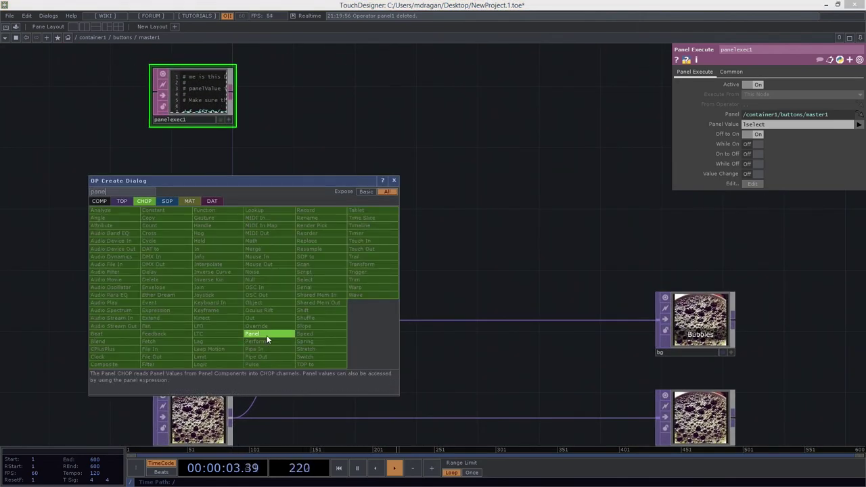
{"action": "left_click", "coordinate": [263, 334]}
{"action": "left_click", "coordinate": [206, 203]}
Examine the Panel CHOP's channels with master1's panel window open.
{"action": "scroll", "coordinate": [252, 205], "scroll_direction": "up", "scroll_amount": 3}
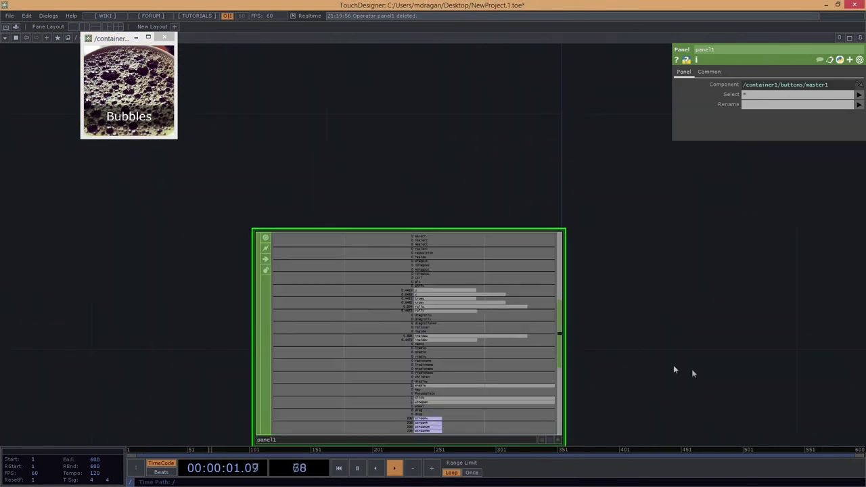
{"action": "left_click_drag", "start_coordinate": [667, 369], "coordinate": [578, 291]}
{"action": "scroll", "coordinate": [395, 263], "scroll_direction": "up", "scroll_amount": 4}
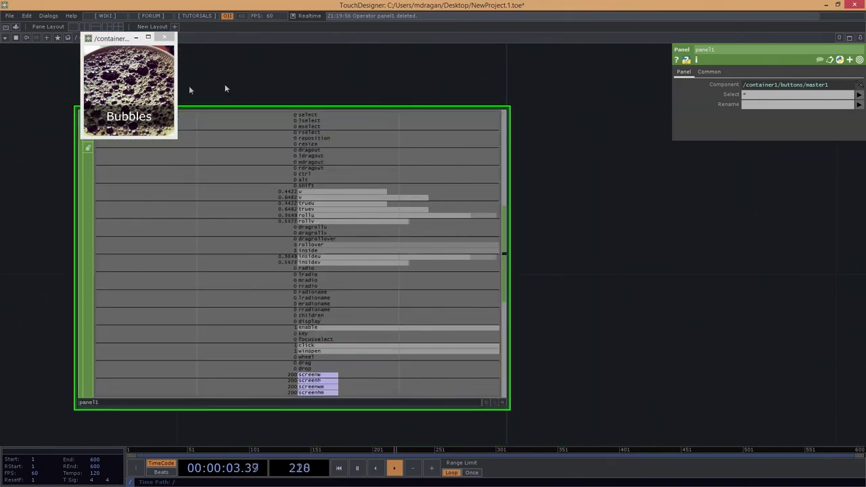
{"action": "scroll", "coordinate": [388, 189], "scroll_direction": "down", "scroll_amount": 5}
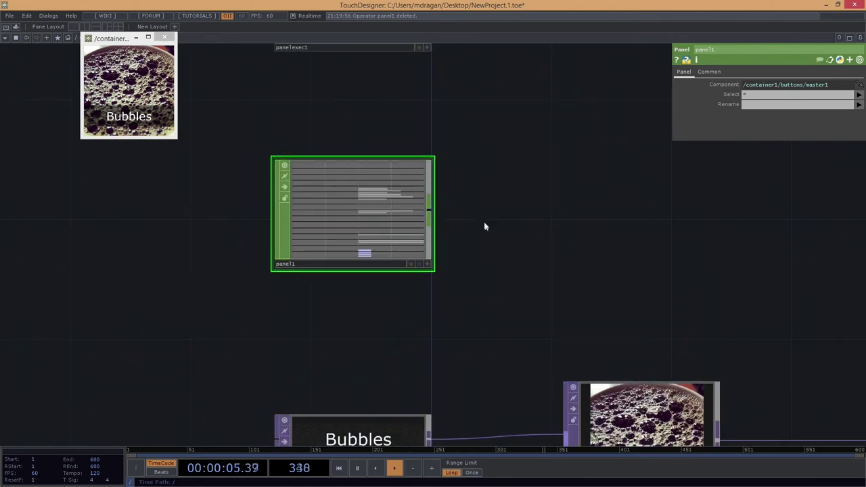
Limit the Panel CHOP to one channel by entering rollover as its Select value.
{"action": "scroll", "coordinate": [361, 194], "scroll_direction": "up", "scroll_amount": 3}
{"action": "left_click", "coordinate": [795, 99]}
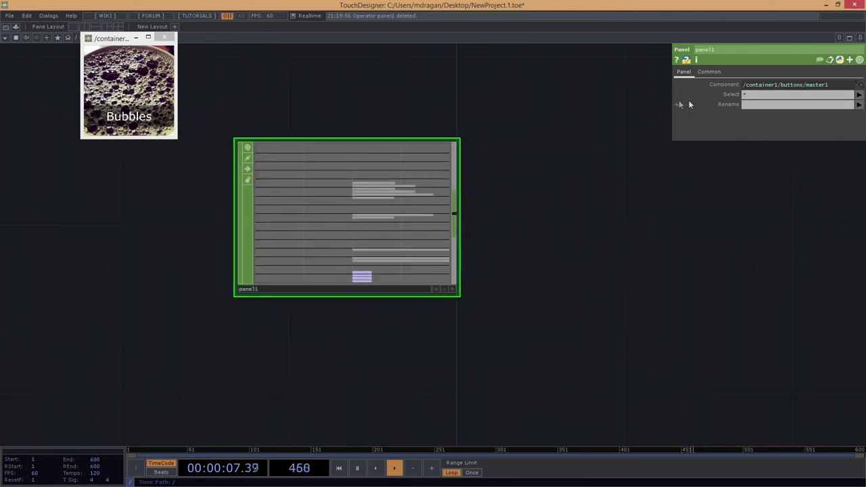
{"action": "type", "text": "rp"}
{"action": "key", "text": "BackSpace"}
{"action": "type", "text": "ollover"}
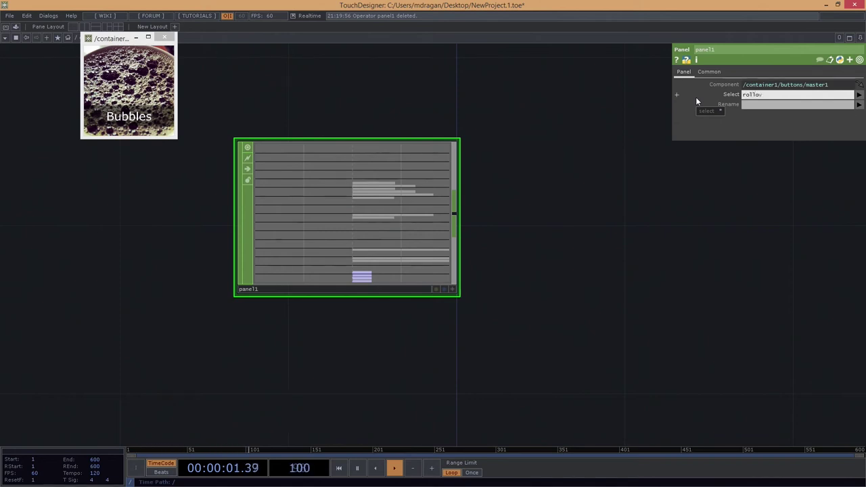
{"action": "key", "text": "Return"}
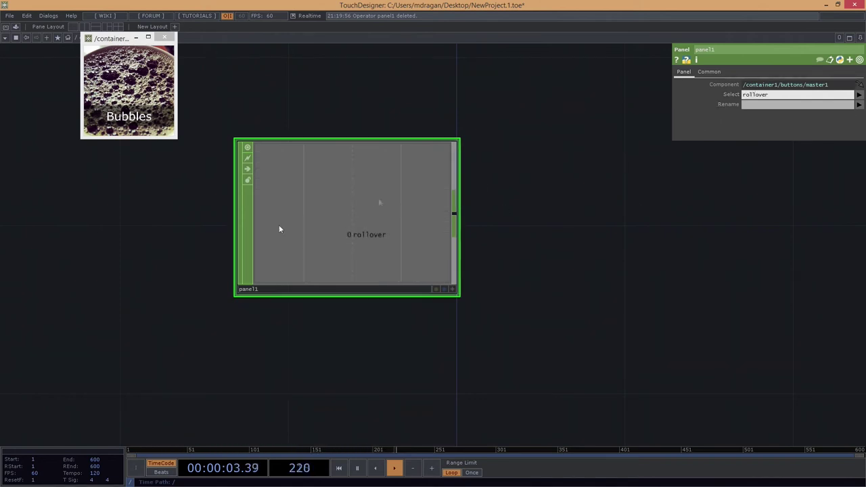
Set the Panel CHOP's Select value back to * for all channels.
{"action": "left_click_drag", "start_coordinate": [777, 96], "coordinate": [693, 103]}
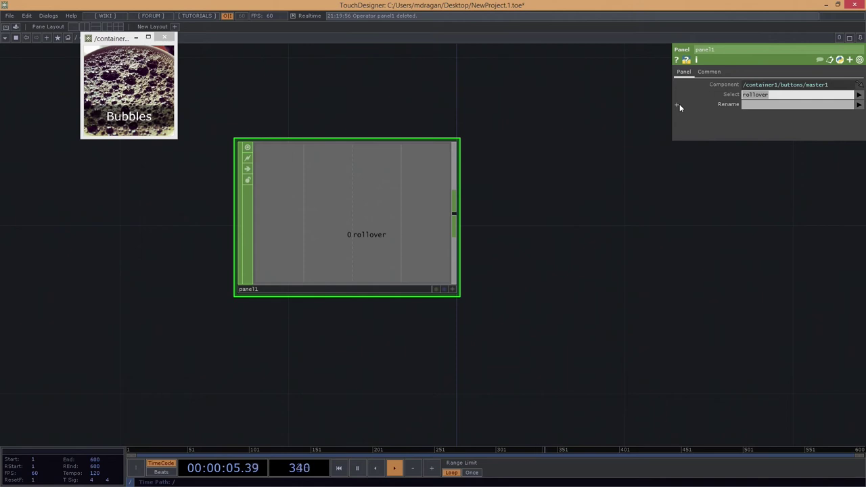
{"action": "type", "text": "*"}
{"action": "key", "text": "Return"}
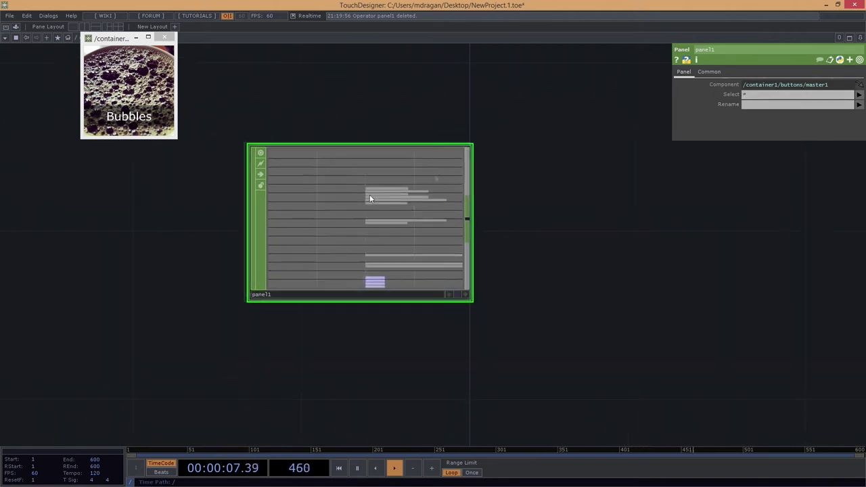
Choose rollover from the available panel values for the Panel CHOP's Select parameter.
{"action": "scroll", "coordinate": [435, 178], "scroll_direction": "up", "scroll_amount": 5}
{"action": "left_click", "coordinate": [859, 97]}
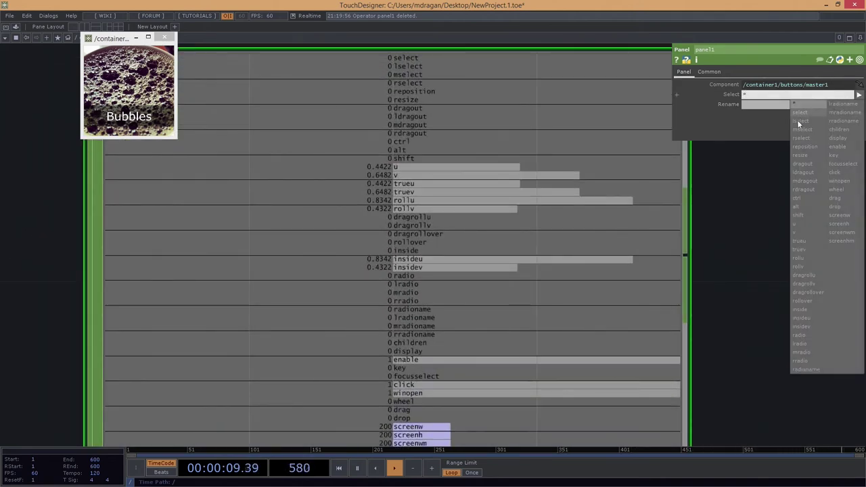
{"action": "left_click", "coordinate": [801, 303]}
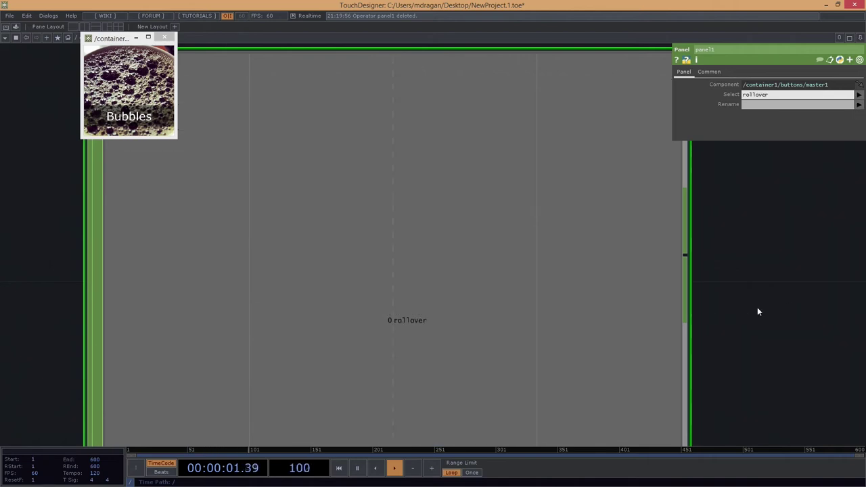
Add a Null CHOP connected to the output of panel1.
{"action": "left_click_drag", "start_coordinate": [739, 314], "coordinate": [481, 195]}
{"action": "scroll", "coordinate": [439, 177], "scroll_direction": "down", "scroll_amount": 5}
{"action": "left_click_drag", "start_coordinate": [566, 153], "coordinate": [558, 186]}
{"action": "middle_click_drag", "start_coordinate": [549, 182], "coordinate": [539, 202]}
{"action": "left_click_drag", "start_coordinate": [532, 203], "coordinate": [513, 212]}
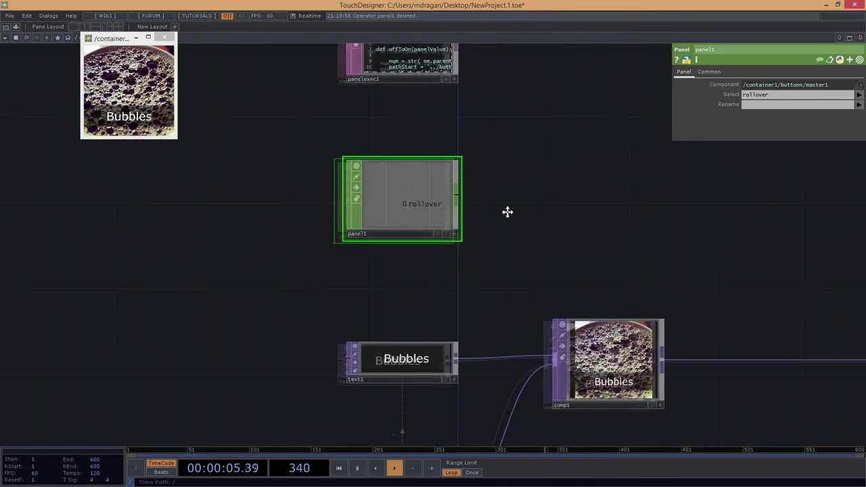
{"action": "middle_click_drag", "start_coordinate": [512, 212], "coordinate": [468, 222]}
{"action": "right_click", "coordinate": [424, 209]}
{"action": "type", "text": "nul"}
{"action": "left_click", "coordinate": [599, 278]}
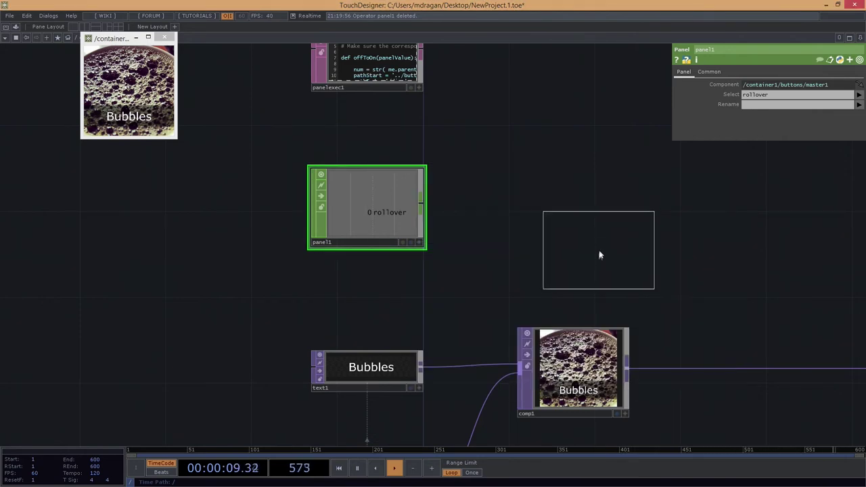
{"action": "left_click", "coordinate": [597, 252]}
{"action": "right_click", "coordinate": [422, 203]}
{"action": "type", "text": "nul"}
{"action": "key", "text": "BackSpace"}
{"action": "left_click", "coordinate": [605, 281]}
{"action": "left_click", "coordinate": [633, 175]}
Move the Null CHOP away from panel1 so it sits above the wire between comp1 and bg.
{"action": "left_click_drag", "start_coordinate": [695, 263], "coordinate": [555, 278]}
{"action": "left_click_drag", "start_coordinate": [516, 207], "coordinate": [680, 258]}
{"action": "left_click_drag", "start_coordinate": [729, 356], "coordinate": [509, 325]}
{"action": "left_click_drag", "start_coordinate": [445, 217], "coordinate": [486, 200]}
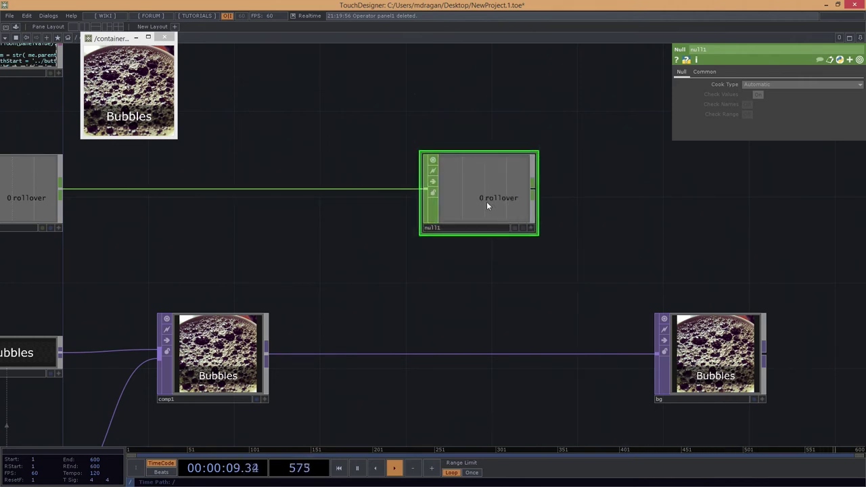
{"action": "left_click_drag", "start_coordinate": [486, 206], "coordinate": [462, 198]}
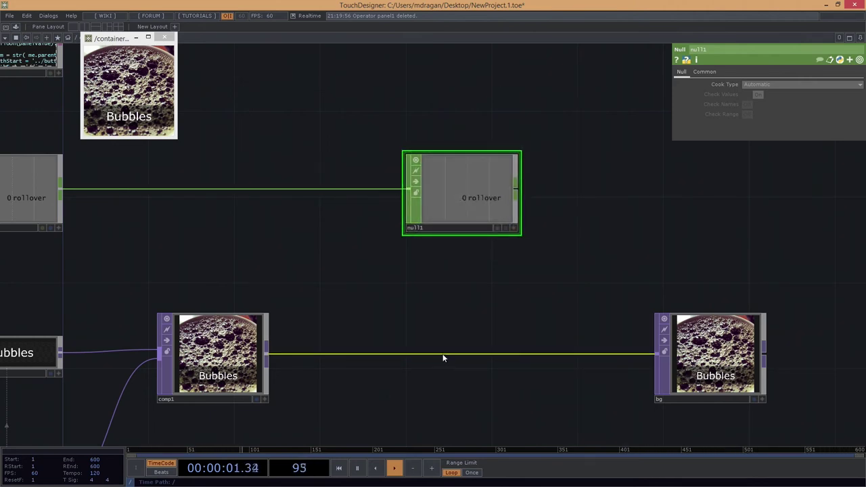
Insert a Level TOP into the connection between comp1 and bg, directly below the Null CHOP.
{"action": "right_click", "coordinate": [443, 358]}
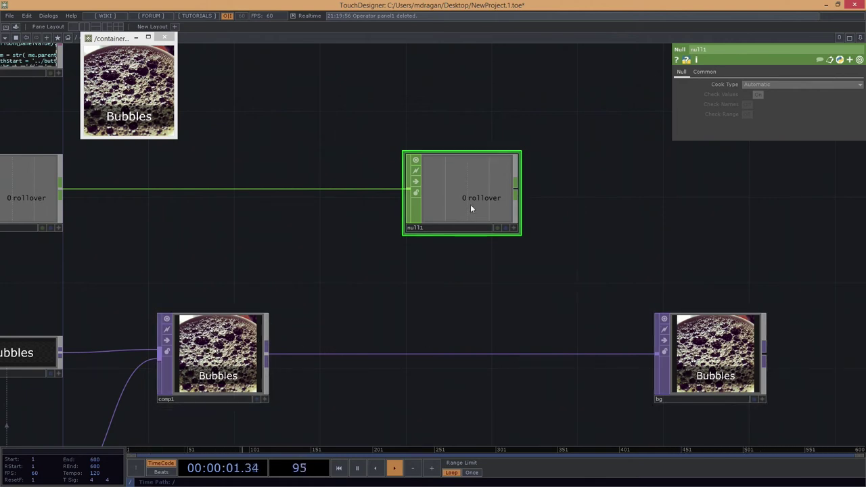
{"action": "right_click", "coordinate": [447, 354]}
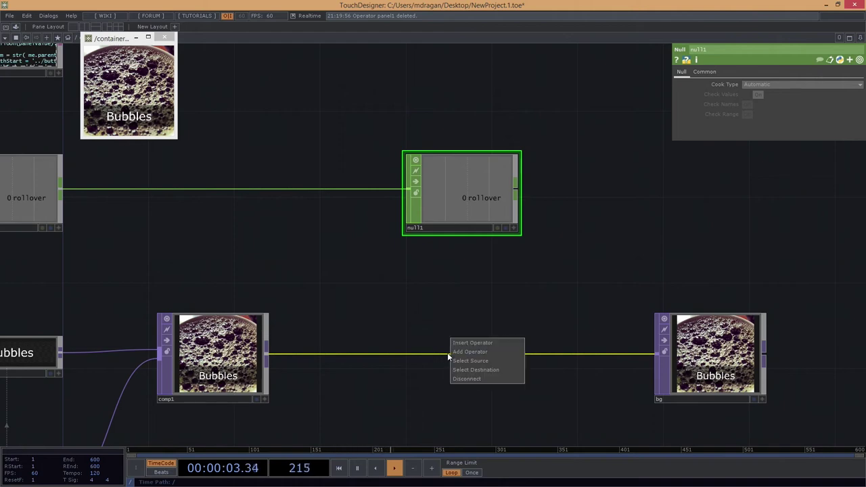
{"action": "left_click", "coordinate": [464, 342]}
{"action": "type", "text": "lev"}
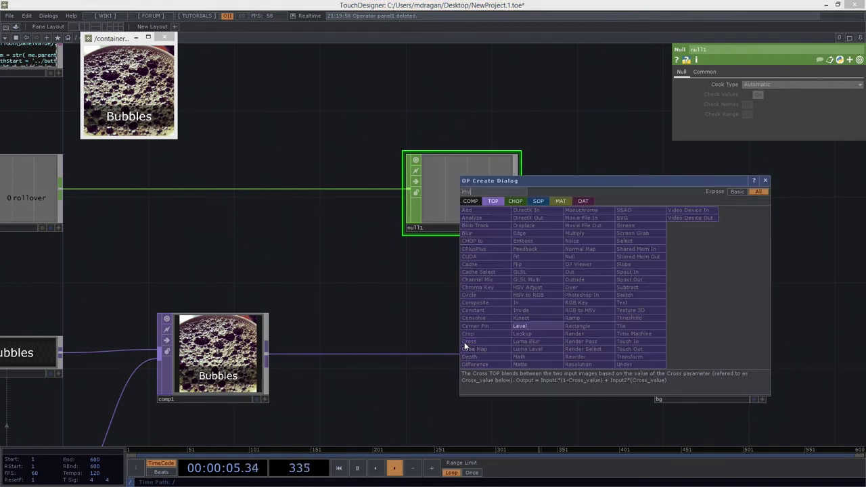
{"action": "left_click", "coordinate": [546, 325]}
{"action": "left_click", "coordinate": [492, 346]}
{"action": "left_click_drag", "start_coordinate": [473, 359], "coordinate": [476, 368]}
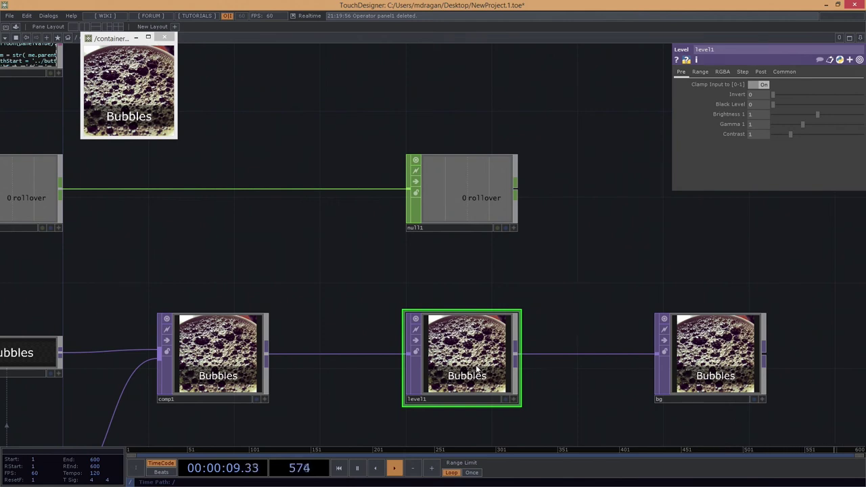
Move the Level TOP next to bg and align null1 above it.
{"action": "left_click_drag", "start_coordinate": [445, 362], "coordinate": [556, 362]}
{"action": "left_click_drag", "start_coordinate": [453, 199], "coordinate": [575, 193]}
{"action": "left_click_drag", "start_coordinate": [646, 230], "coordinate": [613, 237]}
{"action": "mouse_move", "coordinate": [529, 172]}
{"action": "left_mouse_down"}
{"action": "mouse_move", "coordinate": [530, 188]}
{"action": "mouse_move", "coordinate": [530, 179]}
{"action": "left_mouse_up"}
{"action": "left_click_drag", "start_coordinate": [615, 282], "coordinate": [605, 243]}
{"action": "left_click_drag", "start_coordinate": [517, 253], "coordinate": [455, 241]}
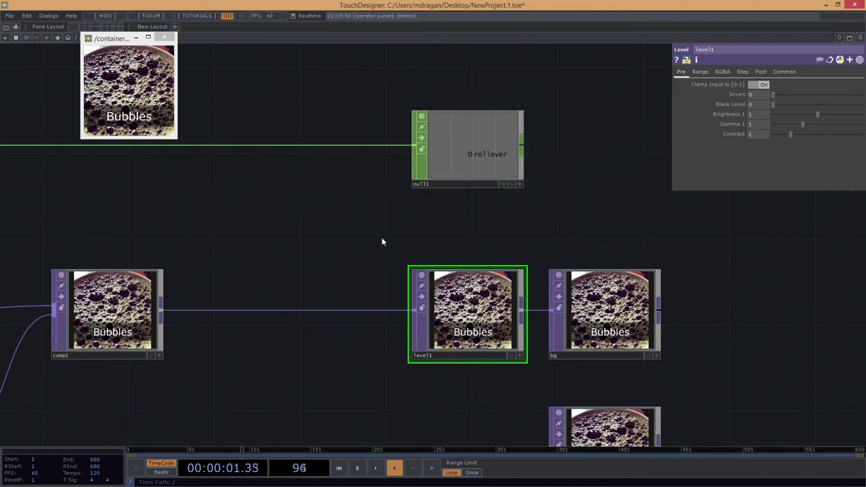
{"action": "left_click_drag", "start_coordinate": [382, 241], "coordinate": [316, 264]}
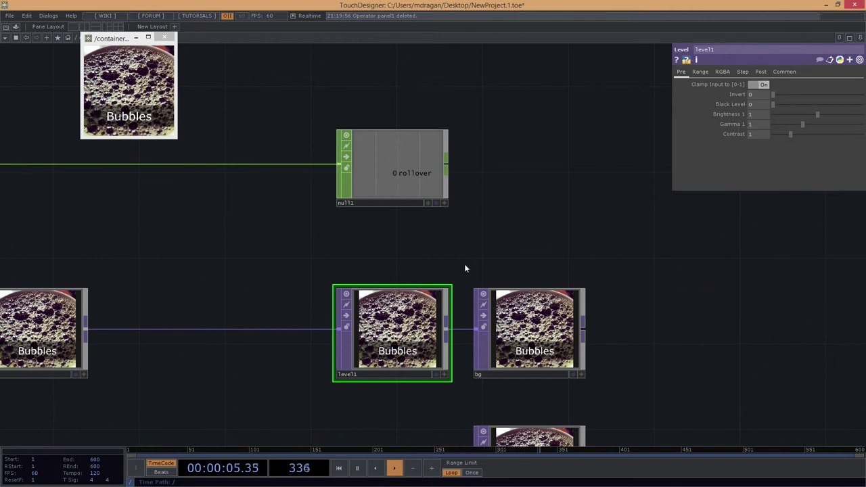
Expand level1's Opacity parameter to expose its expression field.
{"action": "scroll", "coordinate": [371, 226], "scroll_direction": "up", "scroll_amount": 3}
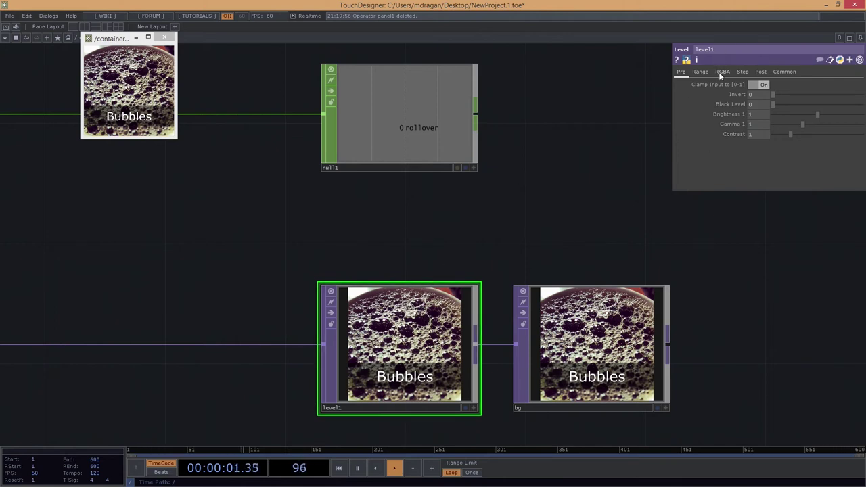
{"action": "left_click", "coordinate": [761, 72]}
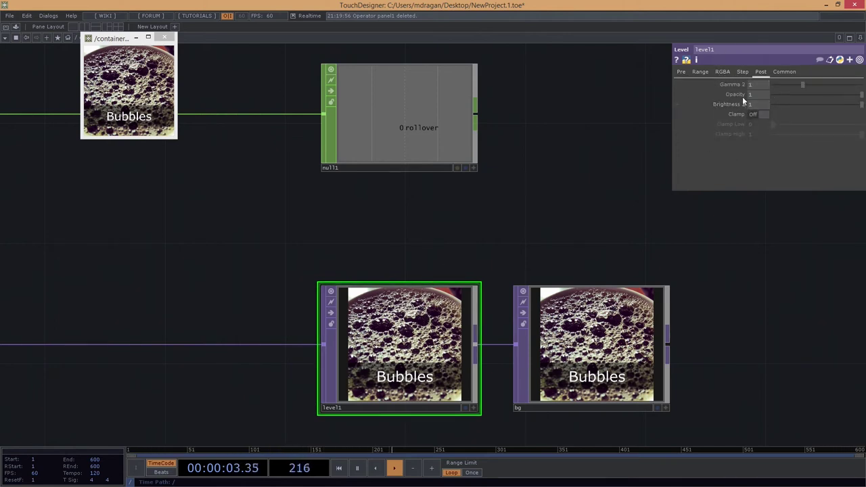
{"action": "left_click", "coordinate": [736, 94]}
{"action": "mouse_move", "coordinate": [862, 98]}
{"action": "left_mouse_down"}
{"action": "mouse_move", "coordinate": [754, 94]}
{"action": "mouse_move", "coordinate": [862, 95]}
{"action": "left_mouse_up"}
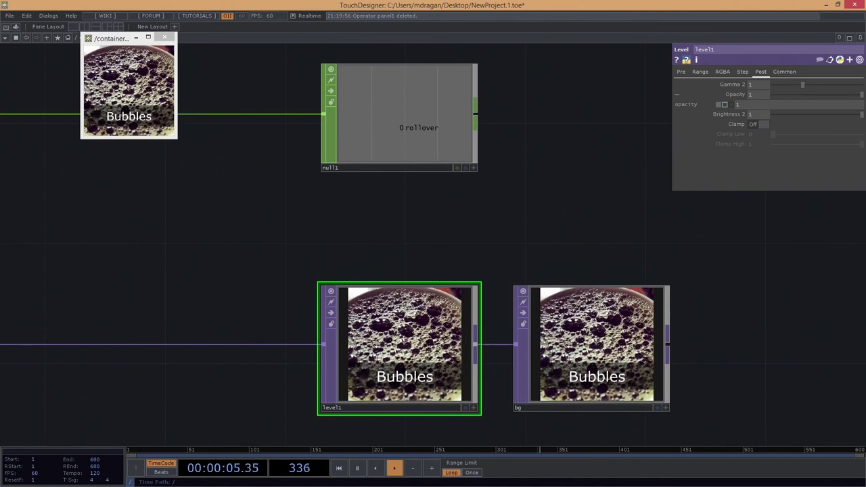
Make null1's viewer active and link its rollover channel to level1's Opacity as a Relative CHOP Reference.
{"action": "left_click", "coordinate": [473, 167]}
{"action": "left_click", "coordinate": [468, 167]}
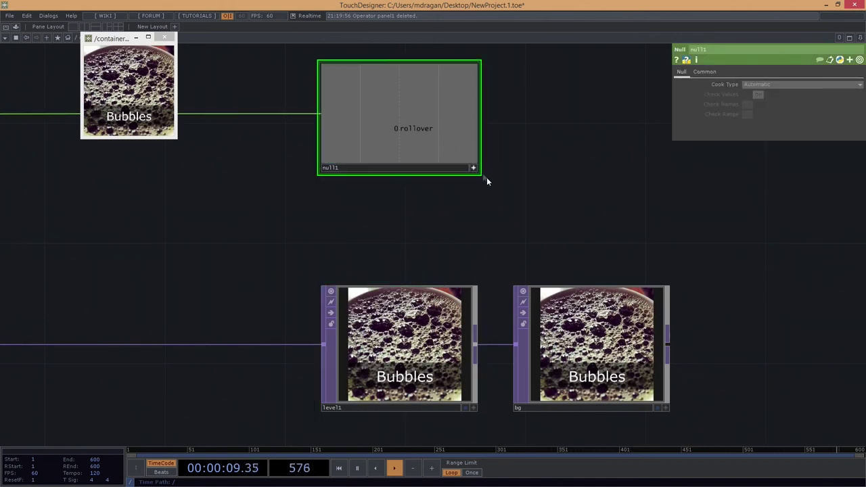
{"action": "key", "text": "ctrl+z"}
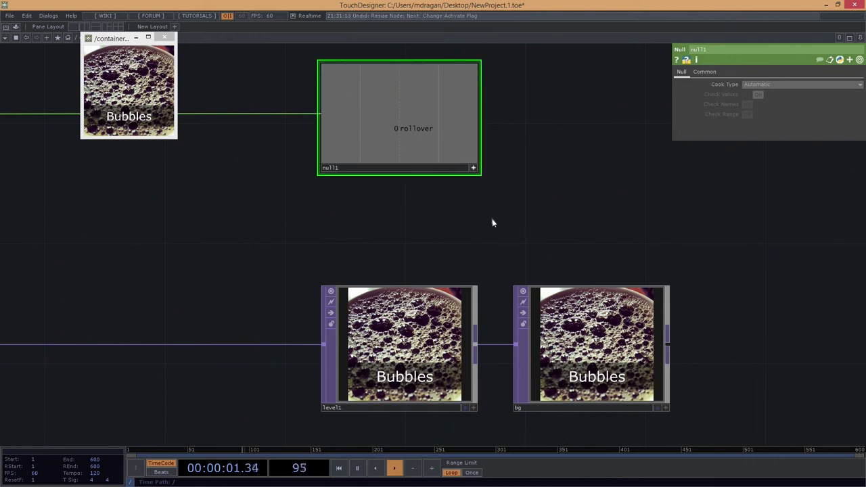
{"action": "left_click", "coordinate": [475, 169]}
{"action": "left_click", "coordinate": [475, 171]}
{"action": "left_click", "coordinate": [473, 169]}
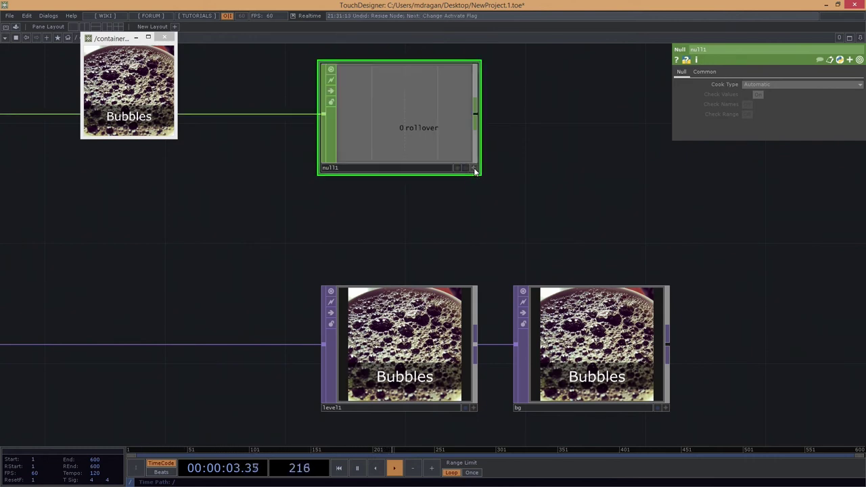
{"action": "left_click", "coordinate": [474, 169]}
{"action": "left_click_drag", "start_coordinate": [428, 137], "coordinate": [747, 105]}
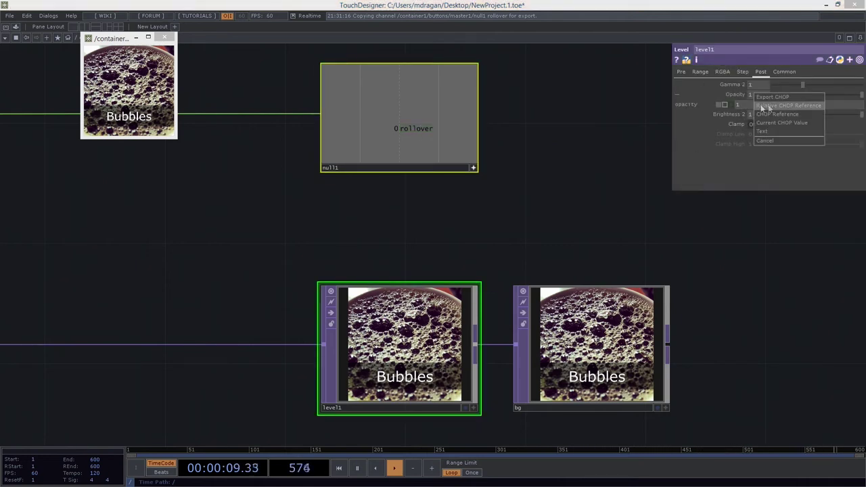
{"action": "left_click", "coordinate": [777, 104]}
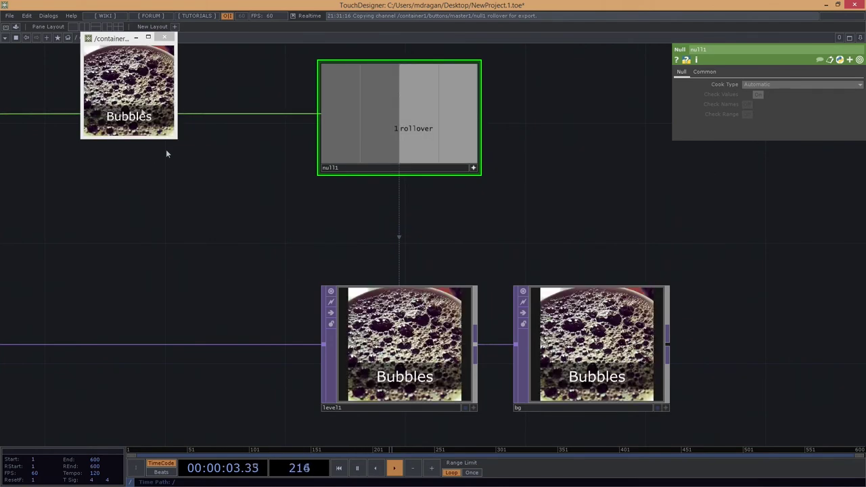
Remove the rollover reference from level1's Opacity and deactivate null1's viewer.
{"action": "right_click_drag", "start_coordinate": [287, 214], "coordinate": [395, 323]}
{"action": "left_click_drag", "start_coordinate": [382, 311], "coordinate": [394, 324]}
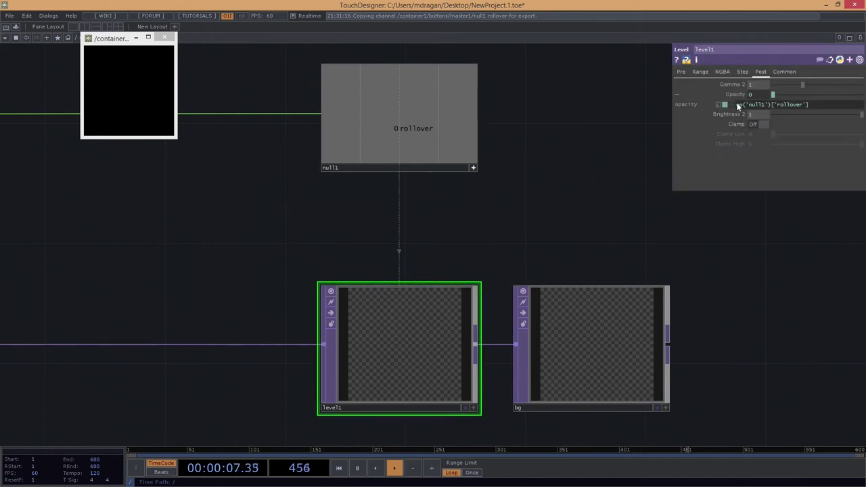
{"action": "left_click_drag", "start_coordinate": [822, 106], "coordinate": [731, 109]}
{"action": "left_click", "coordinate": [588, 218]}
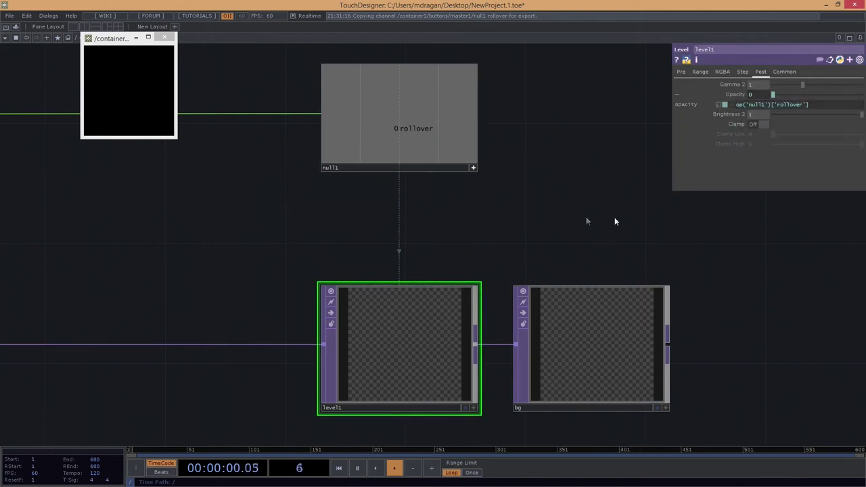
{"action": "left_click", "coordinate": [826, 104]}
{"action": "key", "text": "BackSpace"}
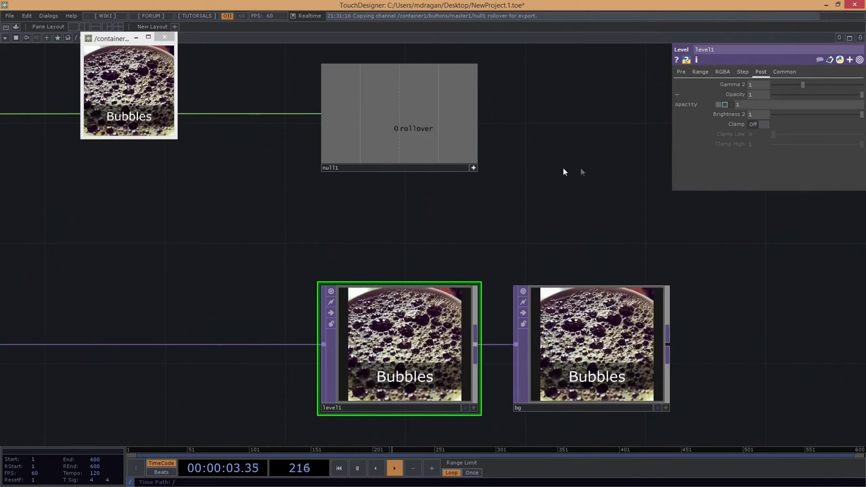
{"action": "left_click", "coordinate": [473, 168]}
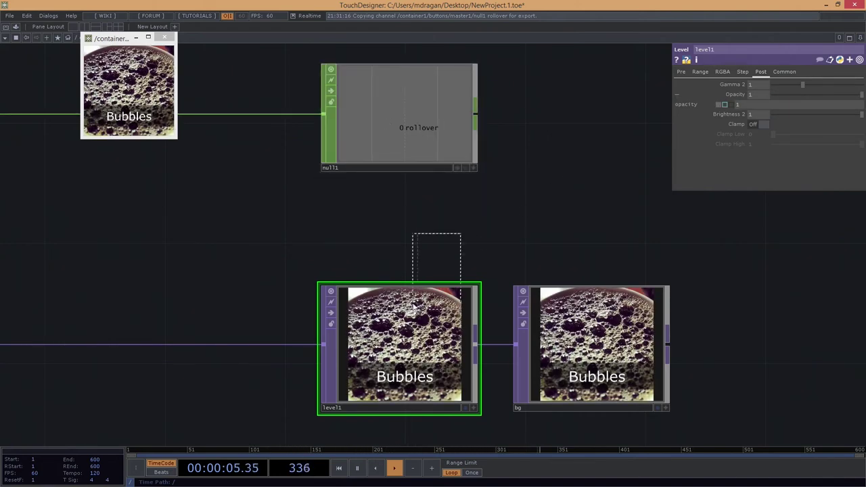
Enter the expression op( 'null1' )[ 'rollover' ] for level1's Opacity.
{"action": "type", "text": "op()"}
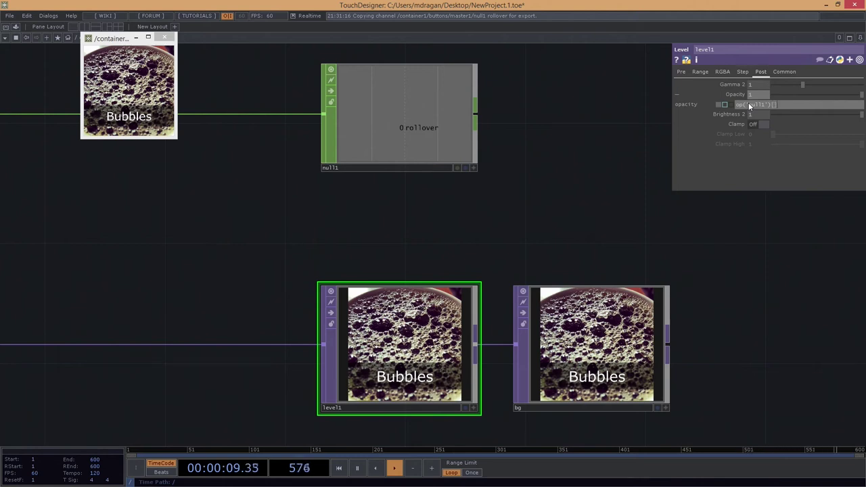
{"action": "type", "text": "'rollover"}
{"action": "key", "text": "Return"}
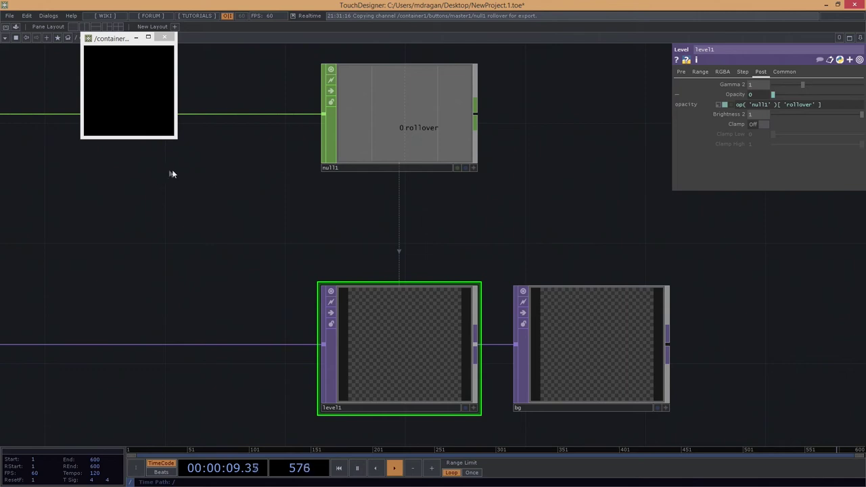
Examine the network around null1 and level1 and test the rollover in master1's panel window.
{"action": "scroll", "coordinate": [192, 190], "scroll_direction": "down", "scroll_amount": 2}
{"action": "left_click_drag", "start_coordinate": [191, 190], "coordinate": [334, 234]}
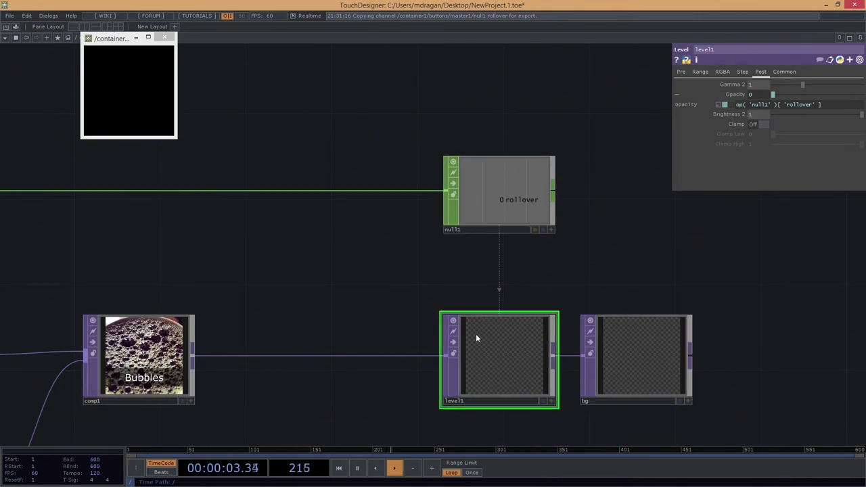
{"action": "left_click_drag", "start_coordinate": [404, 302], "coordinate": [361, 266]}
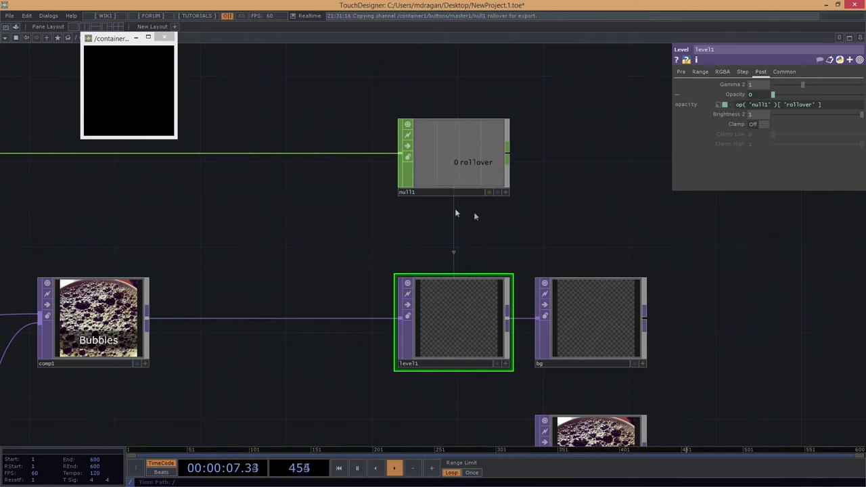
{"action": "scroll", "coordinate": [210, 212], "scroll_direction": "down", "scroll_amount": 3}
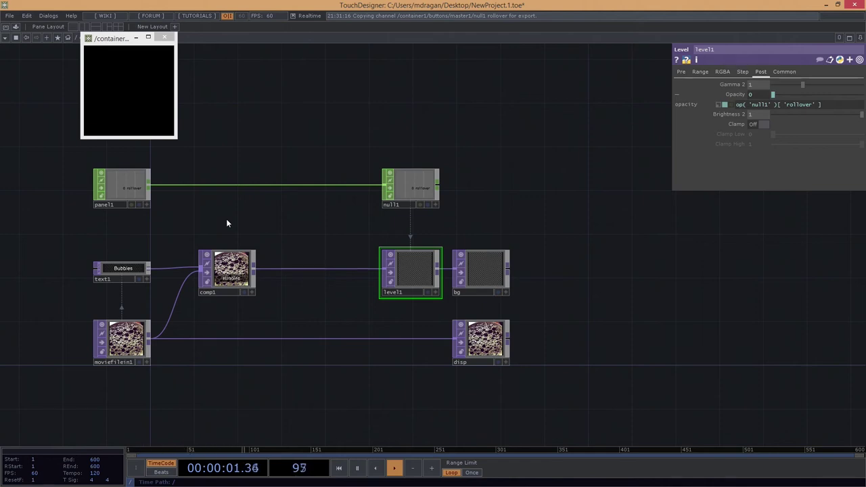
{"action": "scroll", "coordinate": [226, 218], "scroll_direction": "up", "scroll_amount": 3}
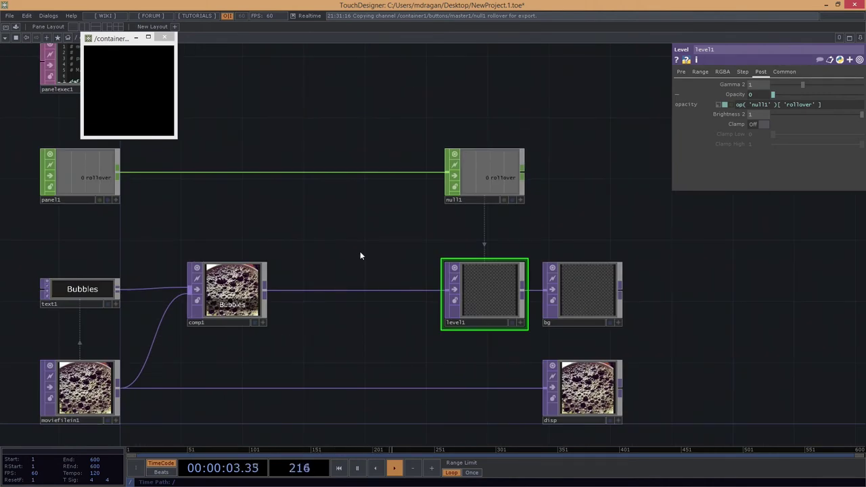
{"action": "scroll", "coordinate": [565, 211], "scroll_direction": "up", "scroll_amount": 3}
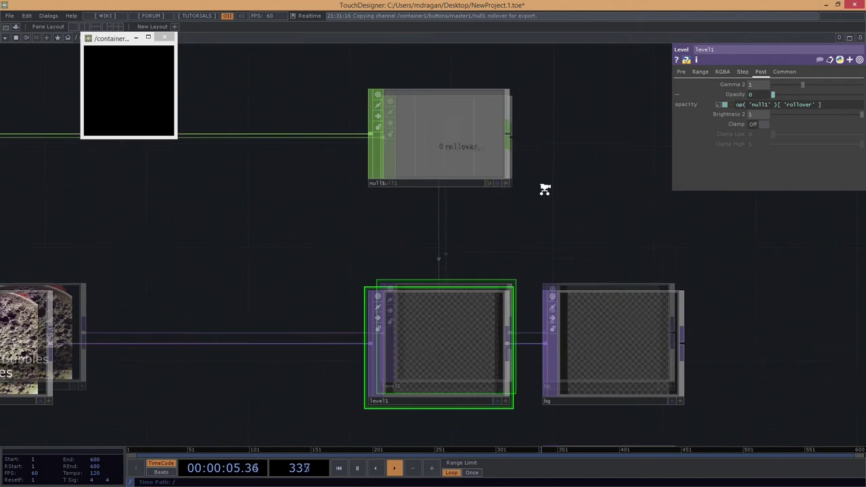
{"action": "left_click_drag", "start_coordinate": [163, 135], "coordinate": [451, 160]}
{"action": "scroll", "coordinate": [444, 124], "scroll_direction": "right", "scroll_amount": 5}
{"action": "mouse_move", "coordinate": [139, 103]}
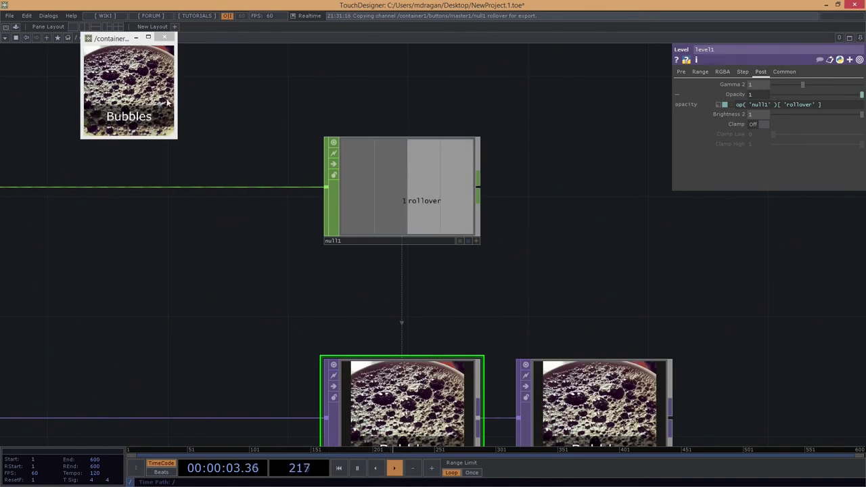
Insert a Math CHOP between panel1 and null1 and open its range parameters.
{"action": "left_click_drag", "start_coordinate": [125, 208], "coordinate": [358, 218]}
{"action": "left_click_drag", "start_coordinate": [315, 114], "coordinate": [474, 123]}
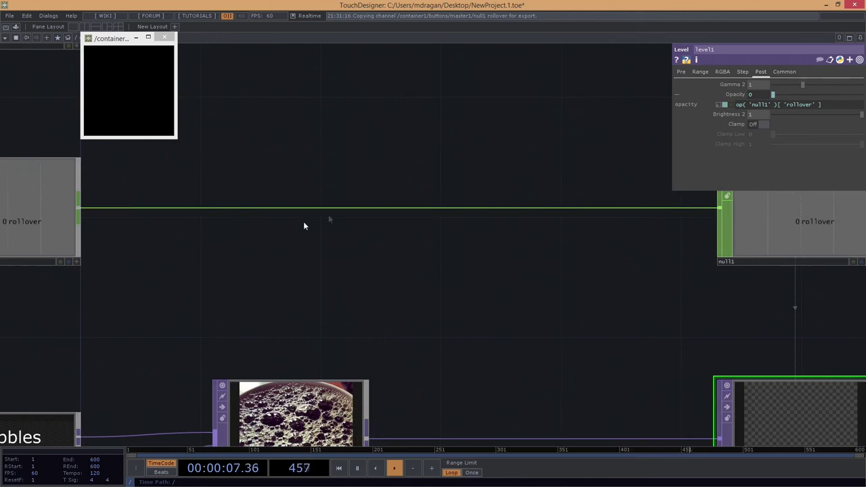
{"action": "right_click", "coordinate": [265, 208]}
{"action": "left_click", "coordinate": [291, 196]}
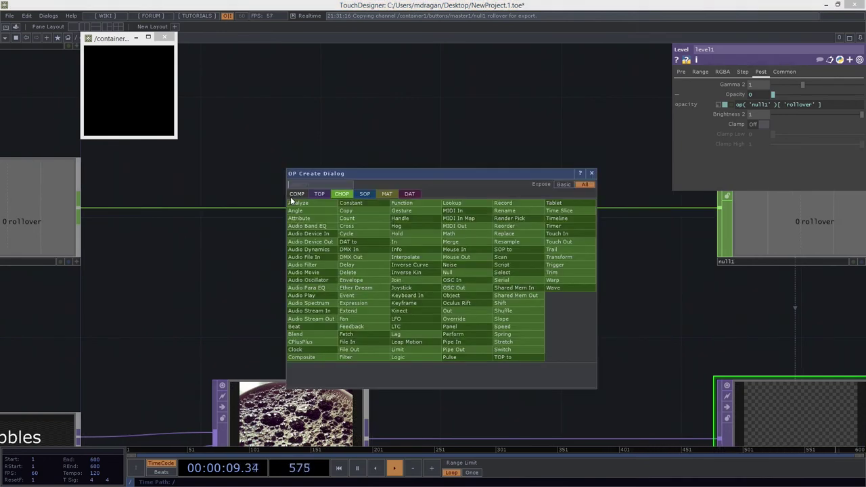
{"action": "type", "text": "math"}
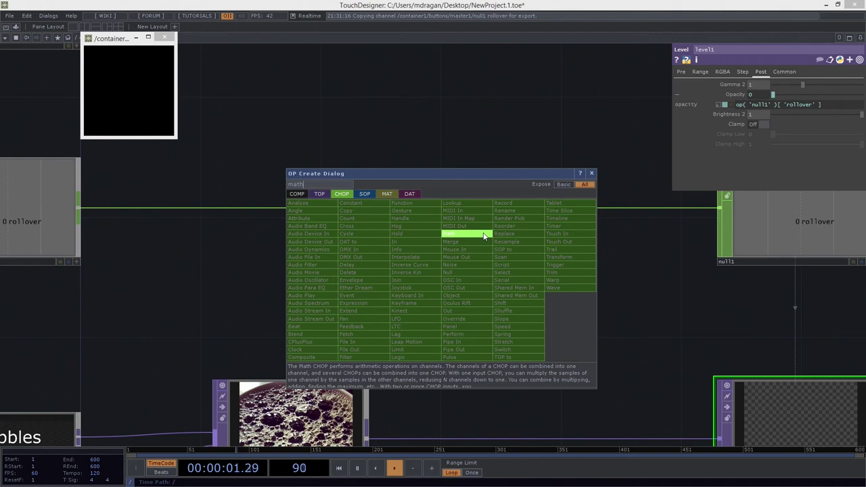
{"action": "left_click", "coordinate": [483, 235]}
{"action": "left_click", "coordinate": [291, 212]}
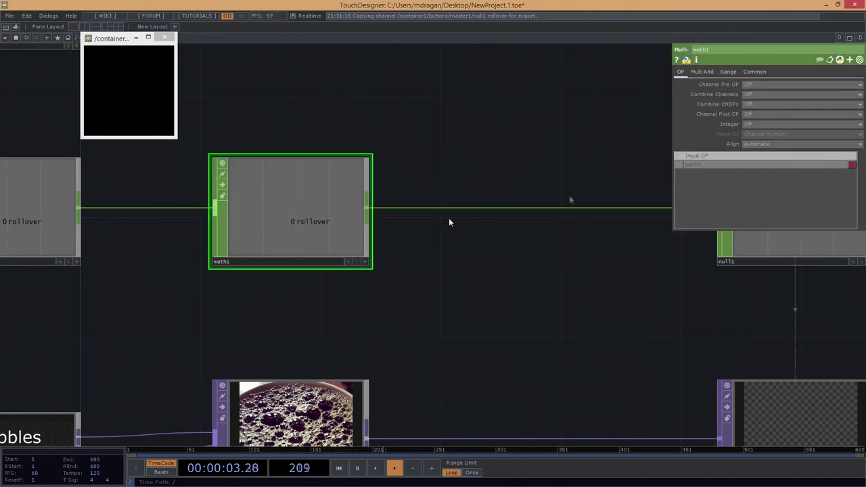
{"action": "left_click", "coordinate": [731, 73]}
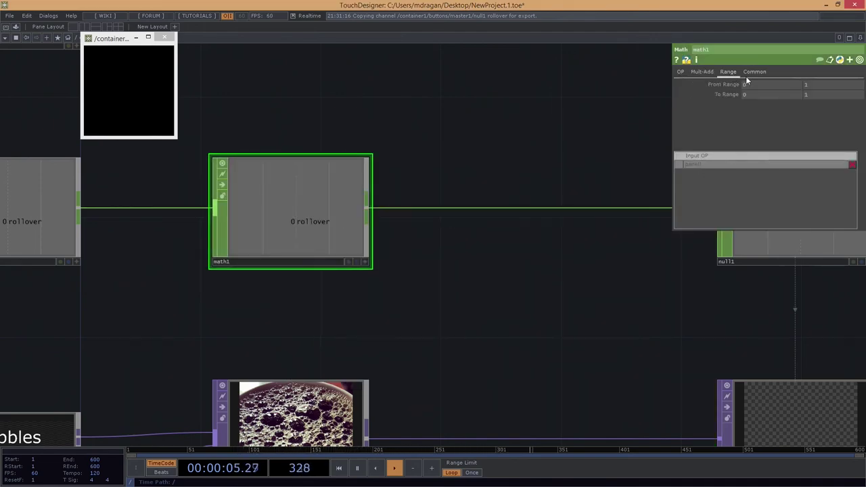
Set the lower To Range value of math1 to 0.5 and test the rollover in master1's panel window.
{"action": "left_click_drag", "start_coordinate": [218, 128], "coordinate": [290, 133]}
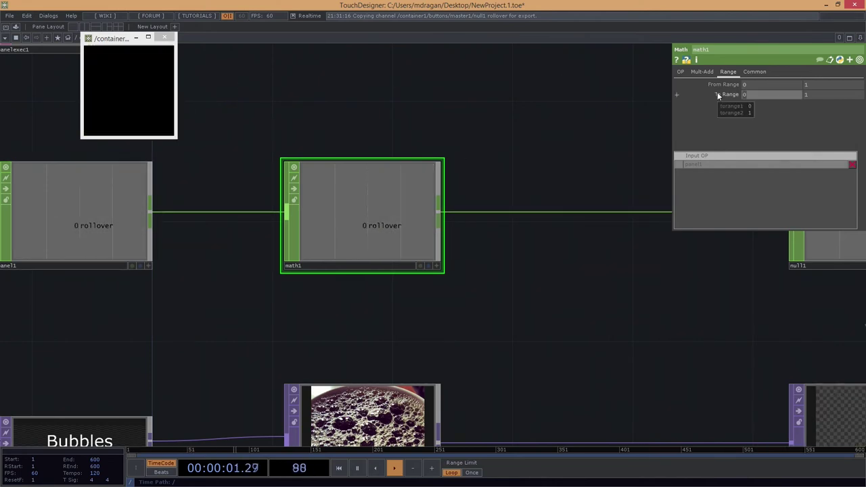
{"action": "type", "text": "."}
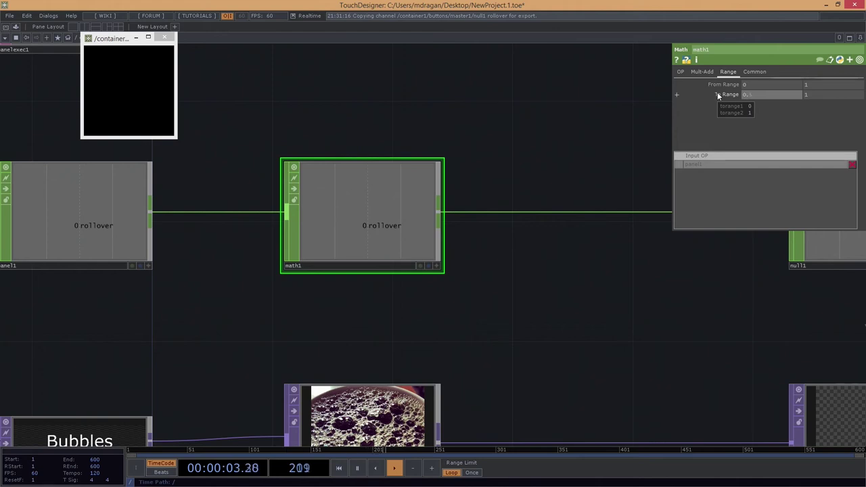
{"action": "type", "text": "5"}
{"action": "key", "text": "Return"}
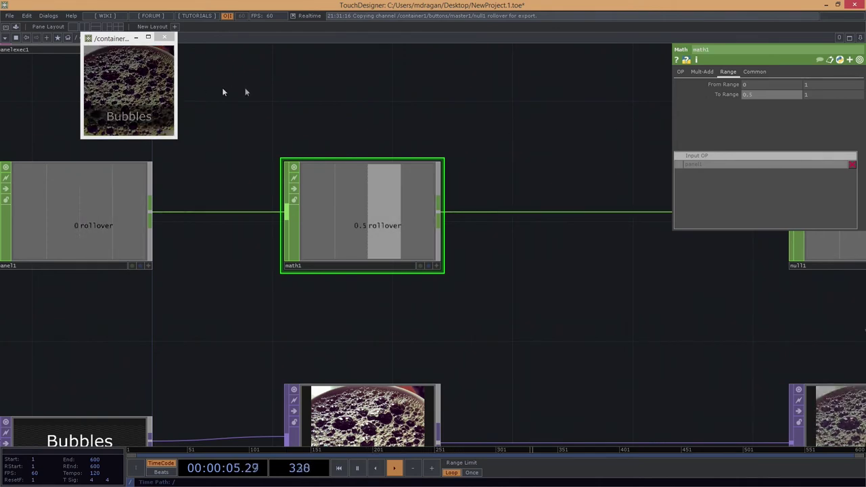
{"action": "left_click_drag", "start_coordinate": [317, 95], "coordinate": [41, 103]}
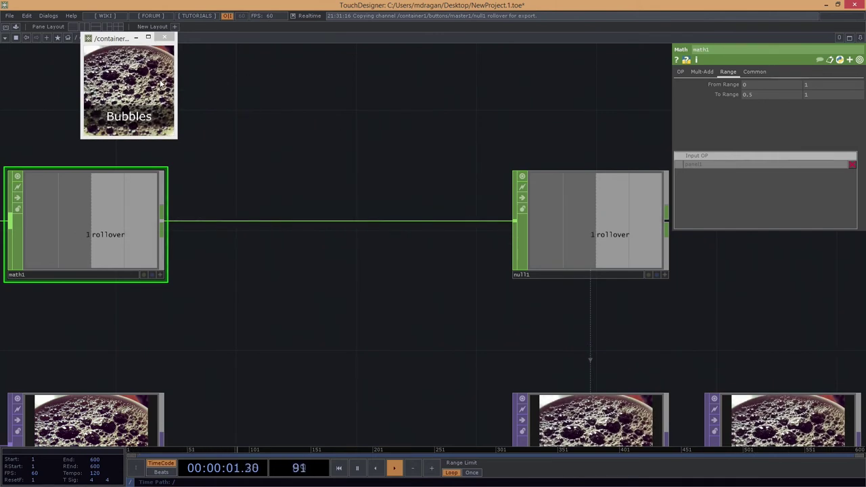
Close master1's panel window, test the rollover across the replicated buttons in container1, and return to master1's network.
{"action": "key", "text": "u"}
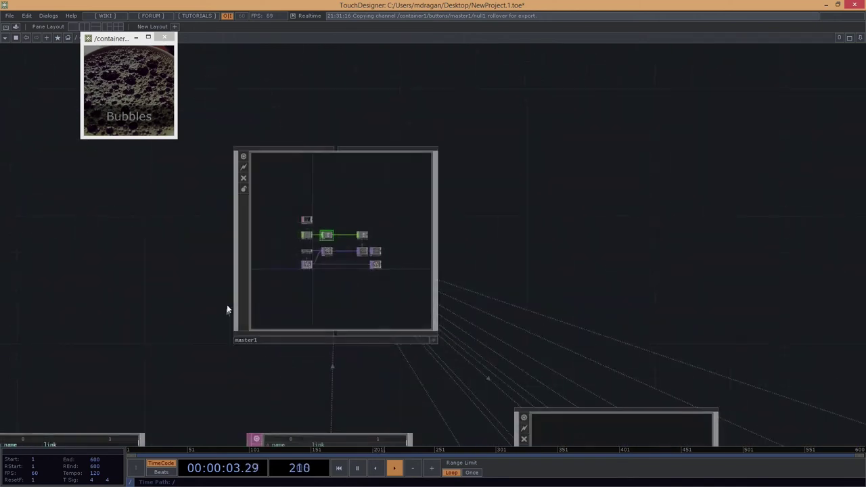
{"action": "left_click", "coordinate": [164, 37]}
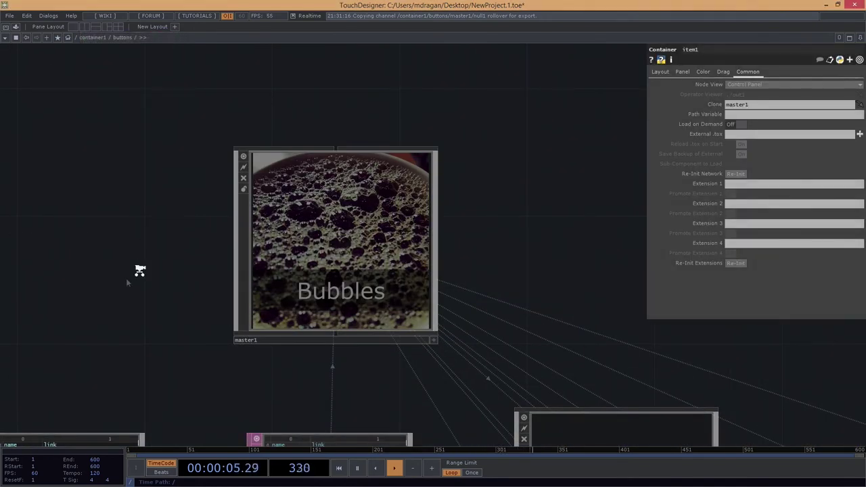
{"action": "key", "text": "u"}
{"action": "left_click_drag", "start_coordinate": [398, 338], "coordinate": [373, 345]}
{"action": "scroll", "coordinate": [377, 346], "scroll_direction": "up", "scroll_amount": 3}
{"action": "left_click", "coordinate": [390, 353]}
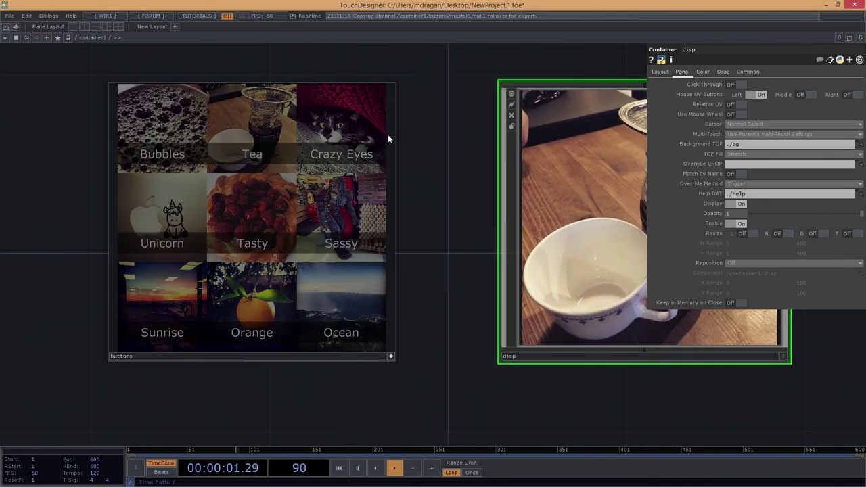
{"action": "key", "text": "i"}
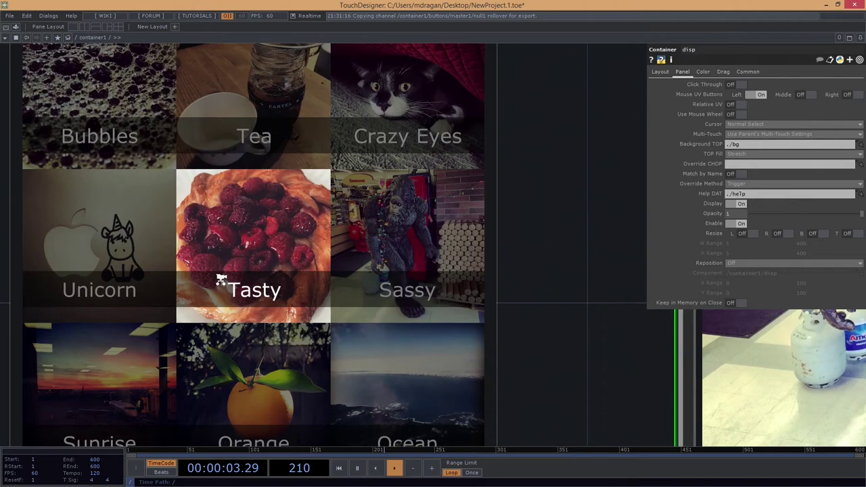
{"action": "scroll", "coordinate": [227, 178], "scroll_direction": "up", "scroll_amount": 5}
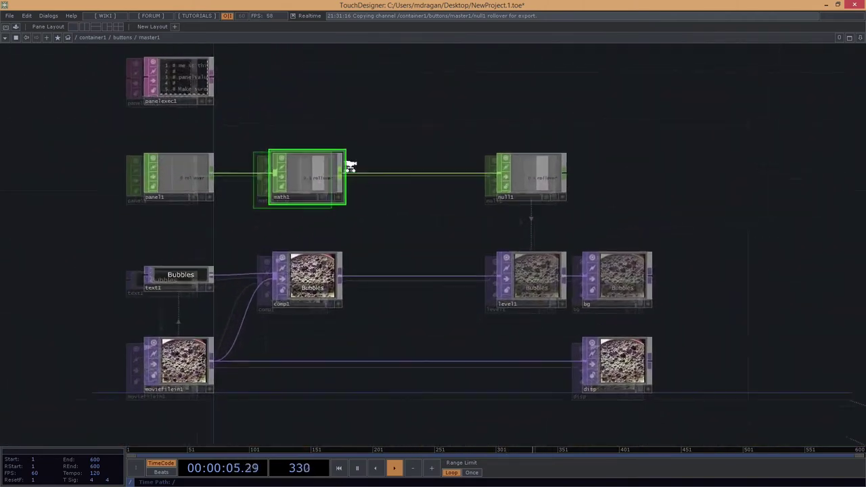
Insert a Filter CHOP between math1 and null1 and place it midway between them.
{"action": "scroll", "coordinate": [339, 208], "scroll_direction": "up", "scroll_amount": 3}
{"action": "right_click", "coordinate": [345, 177]}
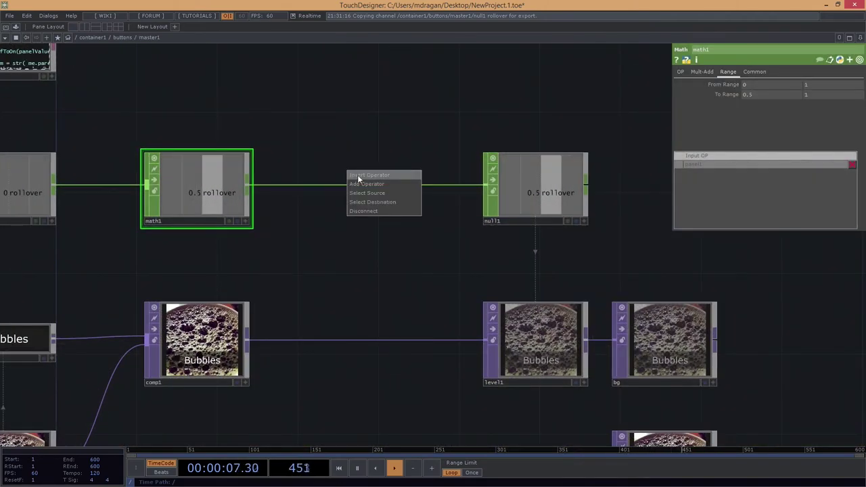
{"action": "left_click", "coordinate": [357, 174]}
{"action": "type", "text": "fil"}
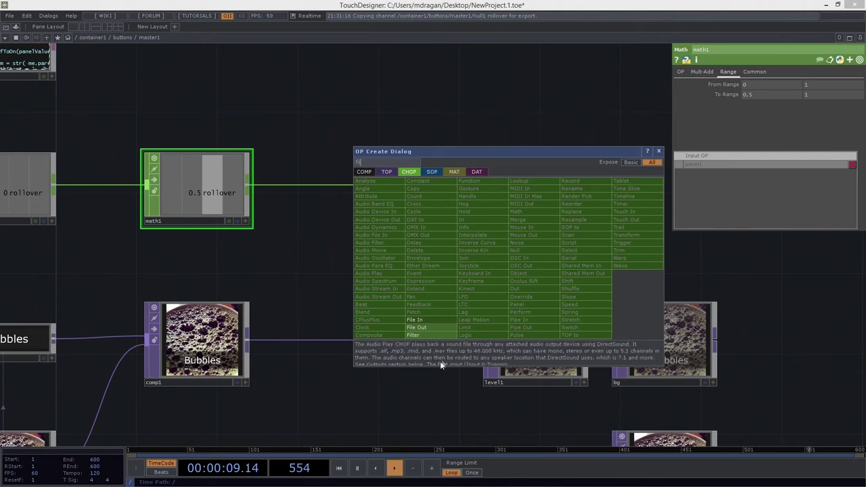
{"action": "left_click", "coordinate": [415, 335]}
{"action": "left_click", "coordinate": [362, 192]}
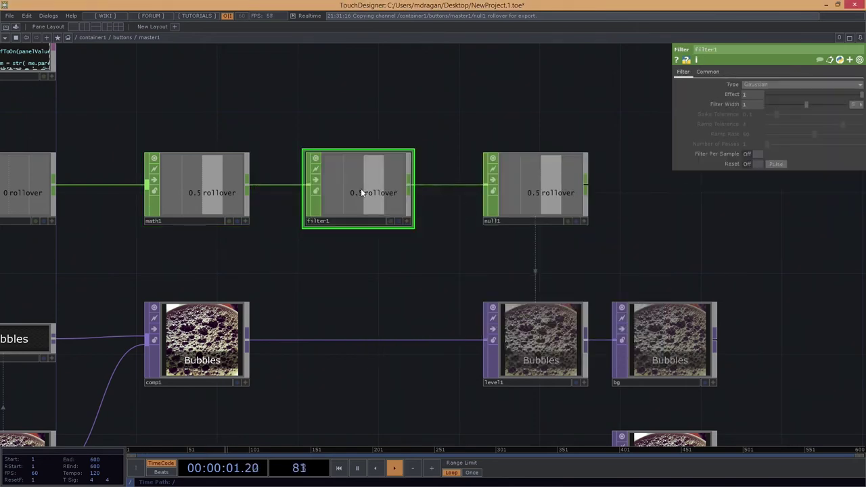
{"action": "left_click_drag", "start_coordinate": [377, 184], "coordinate": [369, 185]}
{"action": "left_click_drag", "start_coordinate": [289, 264], "coordinate": [293, 292]}
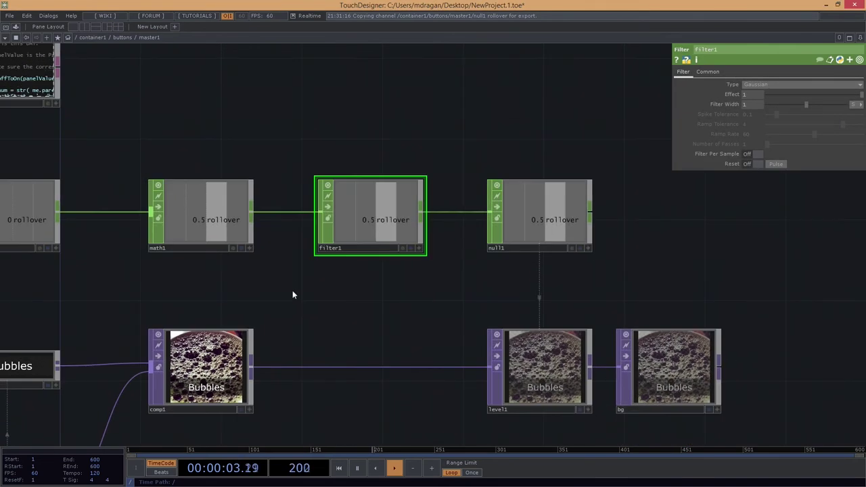
Open master1's panel window to test the rollover fade and set filter1's Filter Width to 0.15.
{"action": "left_click", "coordinate": [13, 37]}
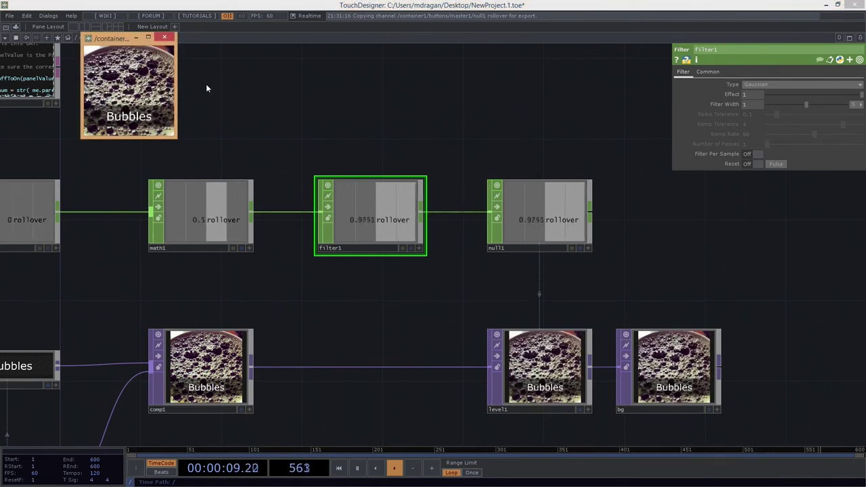
{"action": "left_click_drag", "start_coordinate": [285, 107], "coordinate": [315, 108]}
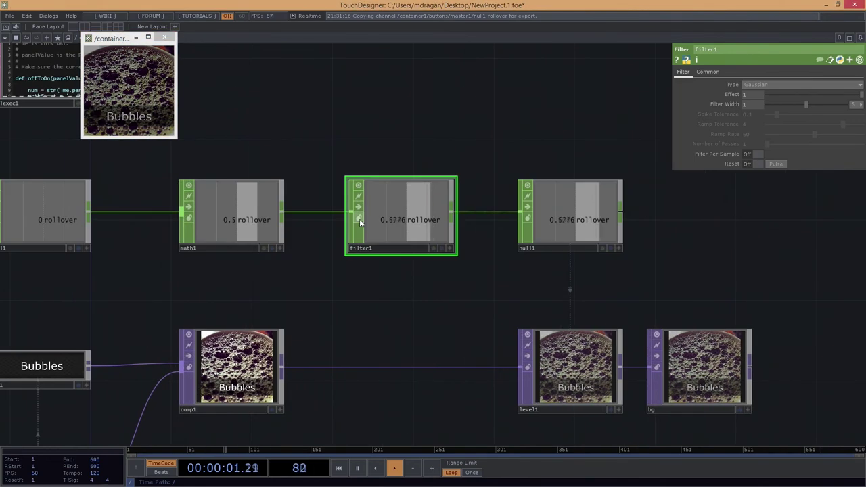
{"action": "right_click_drag", "start_coordinate": [377, 130], "coordinate": [408, 222]}
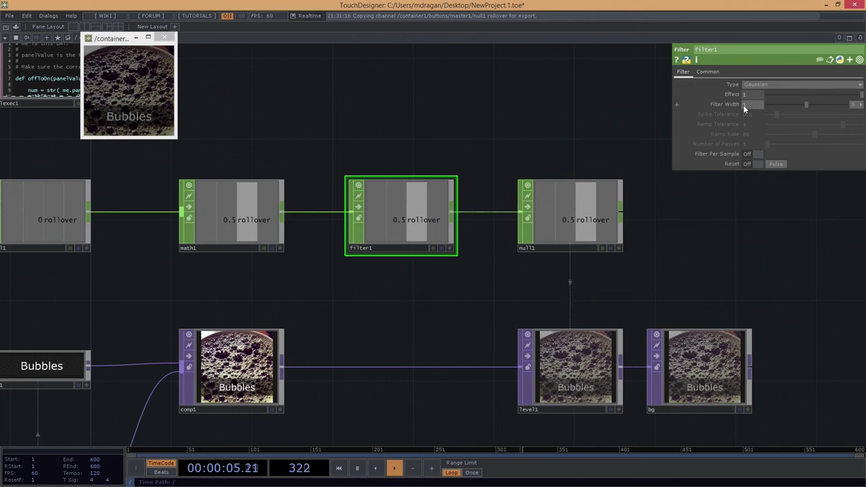
{"action": "type", "text": "0.15"}
{"action": "key", "text": "Return"}
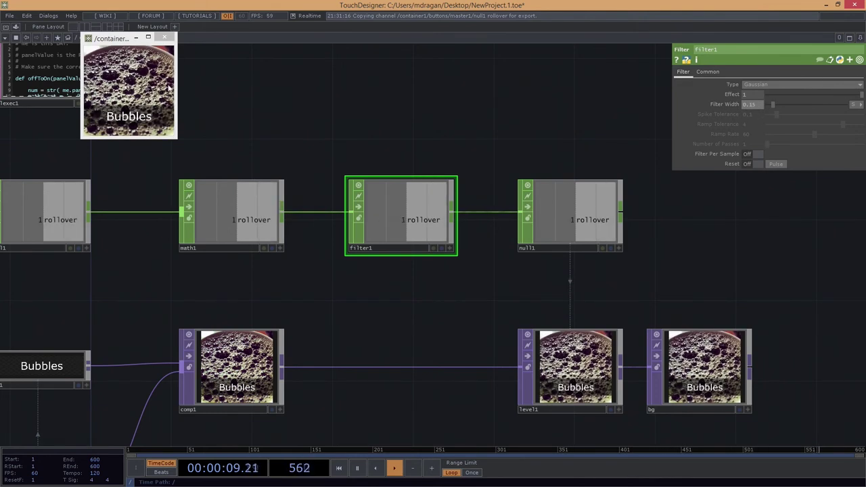
Try a Filter Width of 0.1 on filter1, test the rollover, and set the width to 0.12.
{"action": "key", "text": "BackSpace"}
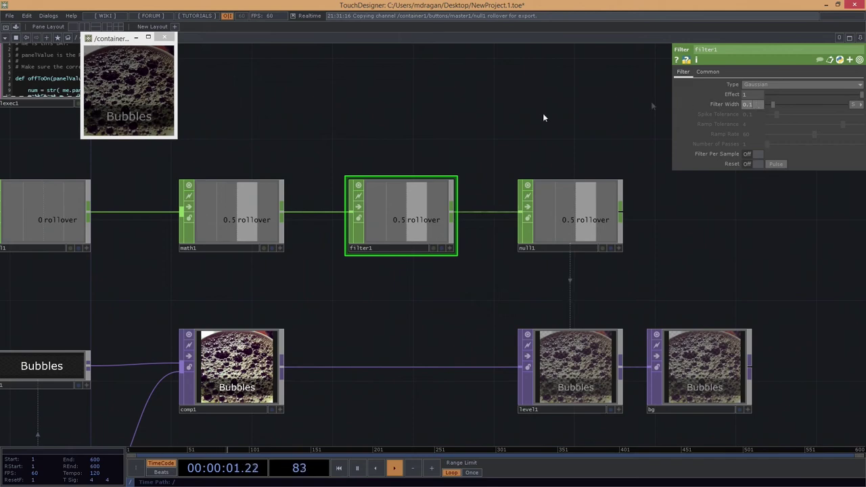
{"action": "left_click_drag", "start_coordinate": [648, 104], "coordinate": [641, 104]}
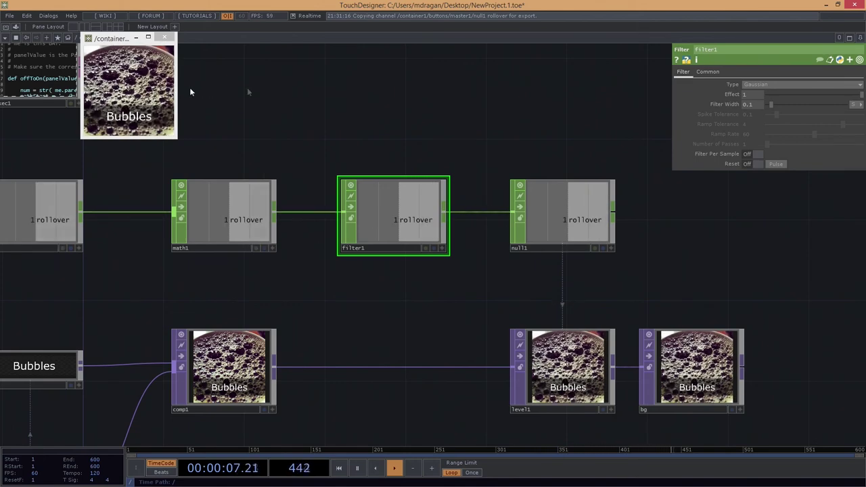
{"action": "left_click", "coordinate": [757, 104]}
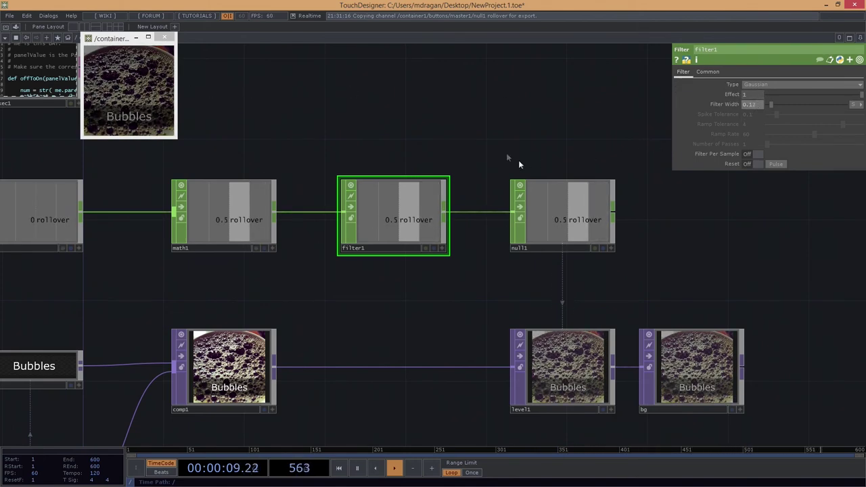
{"action": "type", "text": "2"}
{"action": "left_click_drag", "start_coordinate": [318, 128], "coordinate": [304, 130]}
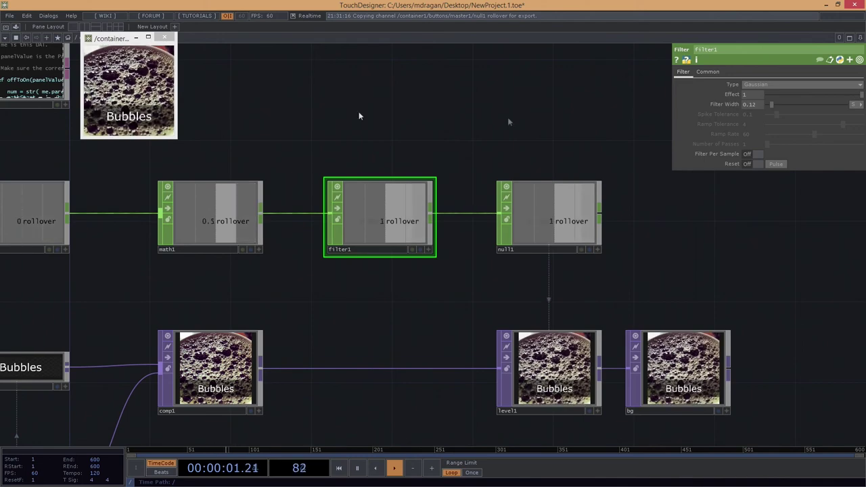
Add a Trail CHOP in the empty space above filter1.
{"action": "left_click_drag", "start_coordinate": [387, 110], "coordinate": [460, 48]}
{"action": "mouse_move", "coordinate": [484, 213]}
{"action": "middle_mouse_down"}
{"action": "mouse_move", "coordinate": [451, 230]}
{"action": "mouse_move", "coordinate": [478, 219]}
{"action": "middle_mouse_up"}
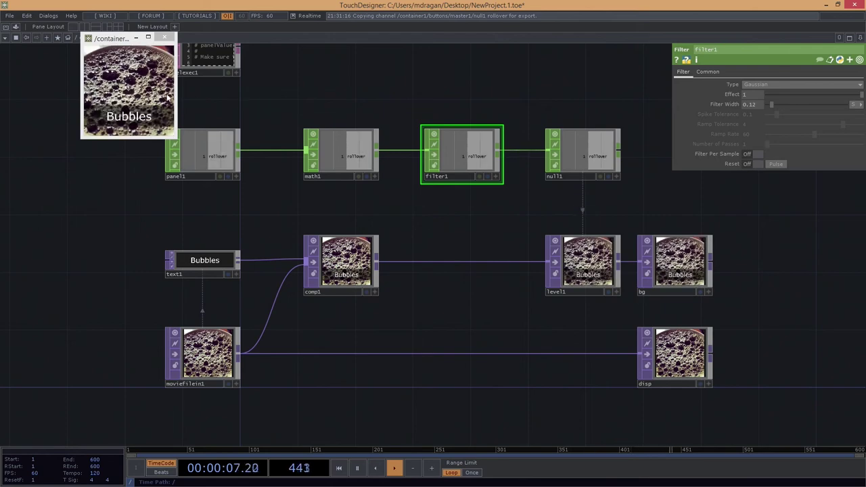
{"action": "left_click_drag", "start_coordinate": [514, 84], "coordinate": [507, 117]}
{"action": "left_click_drag", "start_coordinate": [419, 53], "coordinate": [426, 121]}
{"action": "key", "text": "Tab"}
{"action": "type", "text": "trai"}
{"action": "key", "text": "Return"}
{"action": "left_click", "coordinate": [472, 171]}
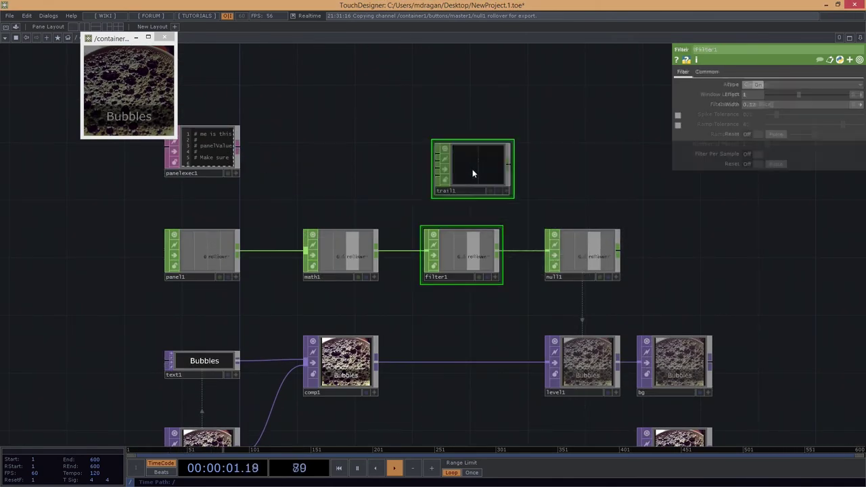
Connect the outputs of math1 and filter1 to trail1's first two inputs.
{"action": "scroll", "coordinate": [472, 169], "scroll_direction": "up", "scroll_amount": 2}
{"action": "left_click_drag", "start_coordinate": [472, 169], "coordinate": [544, 136]}
{"action": "left_click_drag", "start_coordinate": [358, 278], "coordinate": [516, 116]}
{"action": "scroll", "coordinate": [545, 240], "scroll_direction": "up", "scroll_amount": 2}
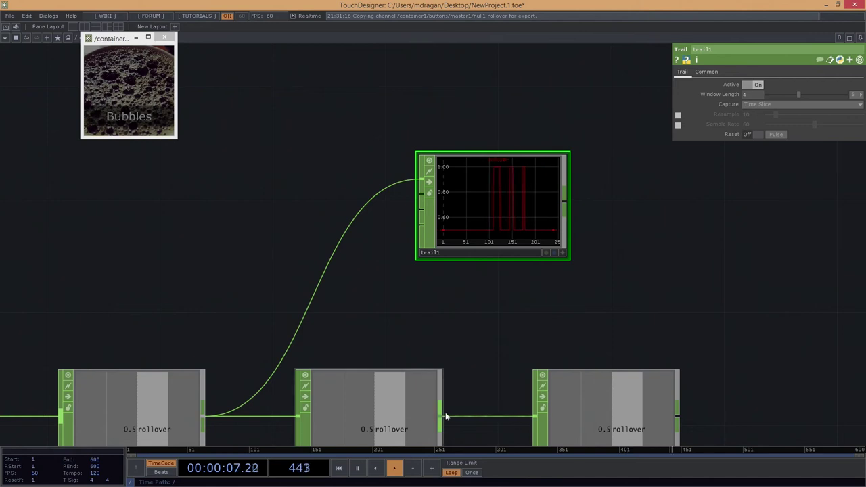
{"action": "left_click_drag", "start_coordinate": [445, 414], "coordinate": [420, 194]}
{"action": "left_click_drag", "start_coordinate": [477, 265], "coordinate": [389, 193]}
{"action": "left_click_drag", "start_coordinate": [417, 167], "coordinate": [520, 141]}
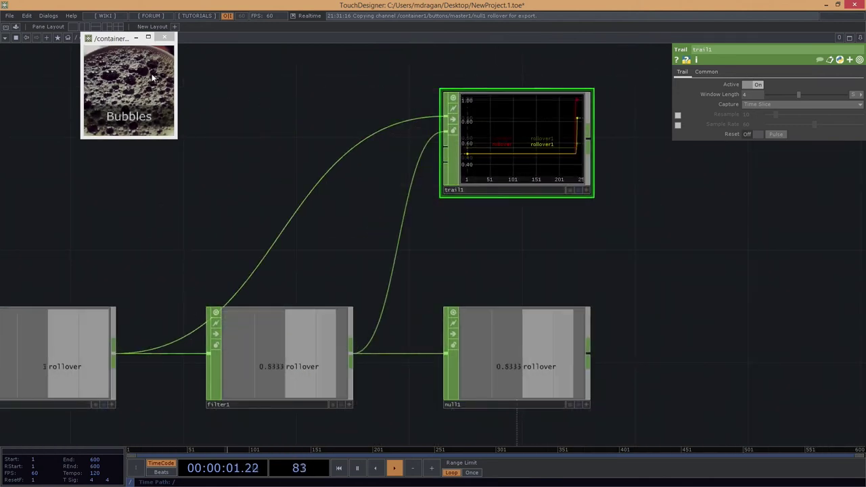
Reset filter1's Filter Width to 1, compare the rollover curves in trail1, and review the available filter types.
{"action": "left_click_drag", "start_coordinate": [372, 102], "coordinate": [323, 173]}
{"action": "scroll", "coordinate": [496, 193], "scroll_direction": "up", "scroll_amount": 4}
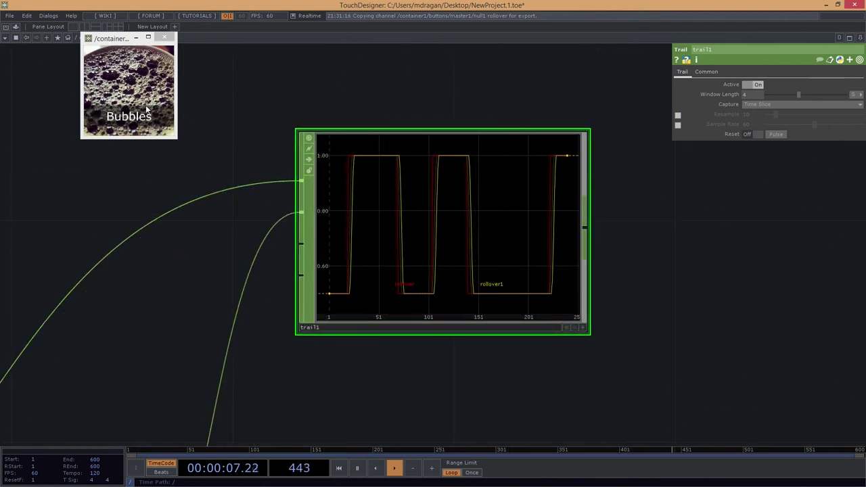
{"action": "scroll", "coordinate": [172, 341], "scroll_direction": "down", "scroll_amount": 3}
{"action": "left_click", "coordinate": [237, 315]}
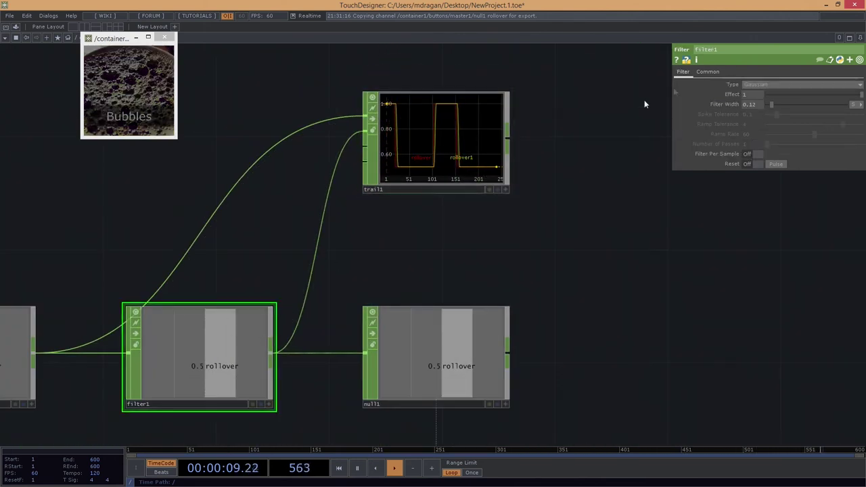
{"action": "left_click", "coordinate": [737, 107], "text": "ctrl"}
{"action": "left_click_drag", "start_coordinate": [598, 232], "coordinate": [587, 298]}
{"action": "scroll", "coordinate": [461, 205], "scroll_direction": "up", "scroll_amount": 3}
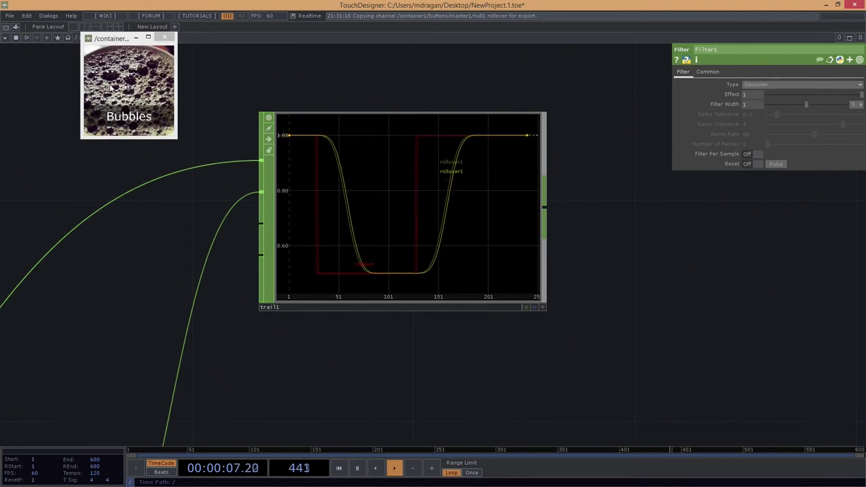
{"action": "left_click", "coordinate": [767, 85]}
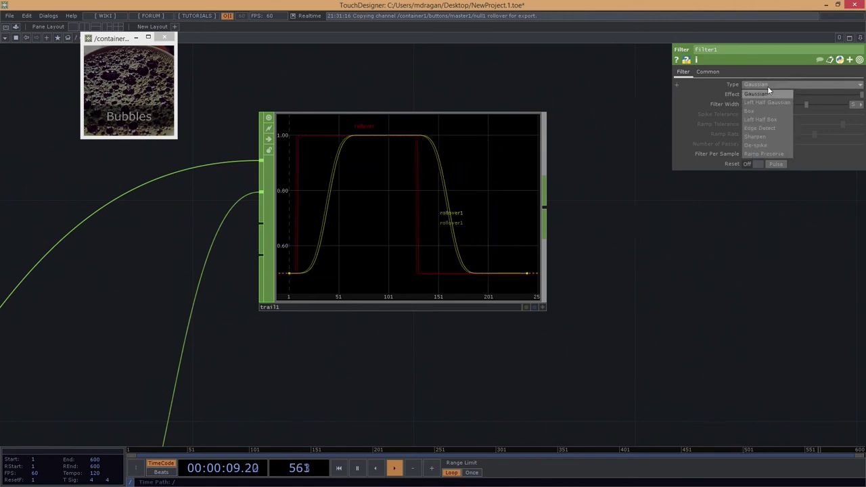
{"action": "left_click", "coordinate": [745, 249]}
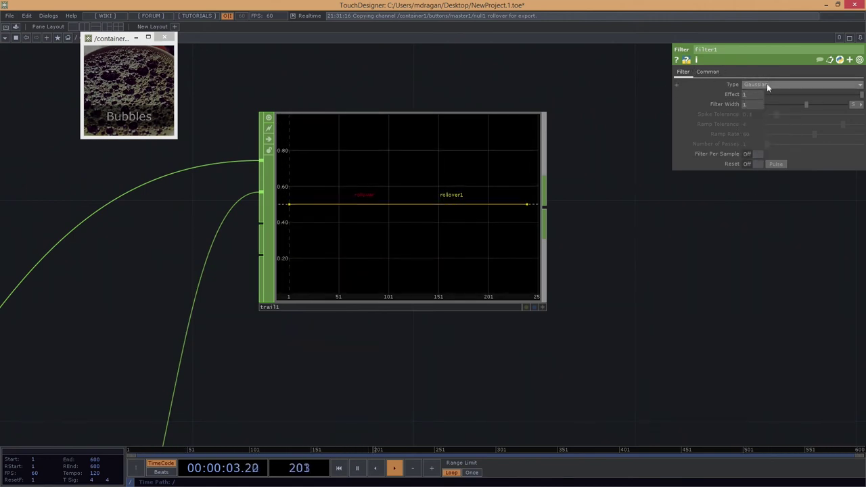
Set filter1's Filter Width back to 0.12.
{"action": "scroll", "coordinate": [374, 78], "scroll_direction": "down", "scroll_amount": 3}
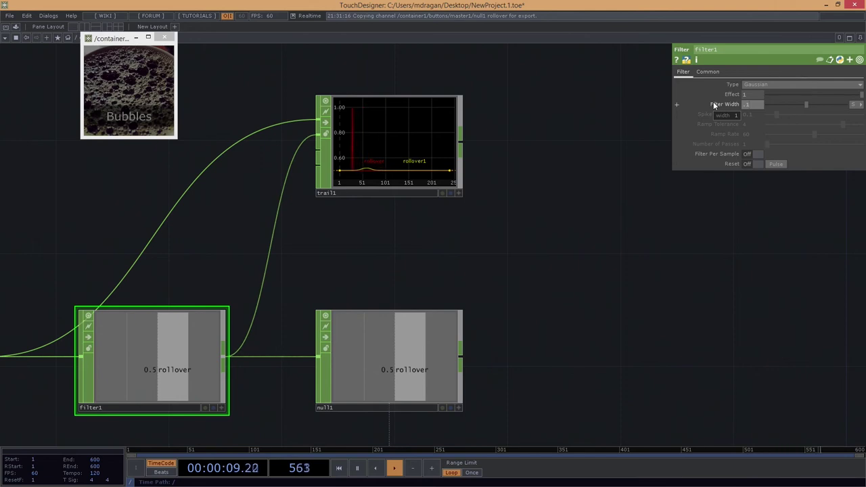
{"action": "key", "text": "BackSpace"}
{"action": "key", "text": "BackSpace"}
{"action": "type", "text": "0"}
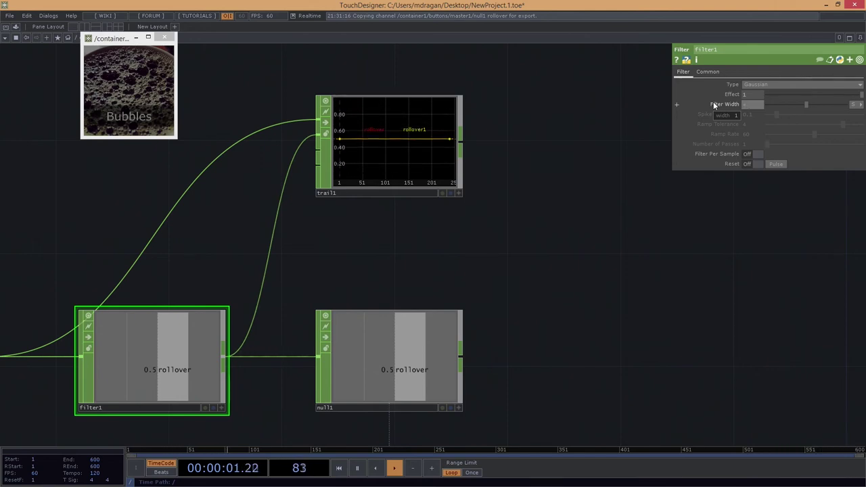
{"action": "type", "text": ".12"}
{"action": "key", "text": "Return"}
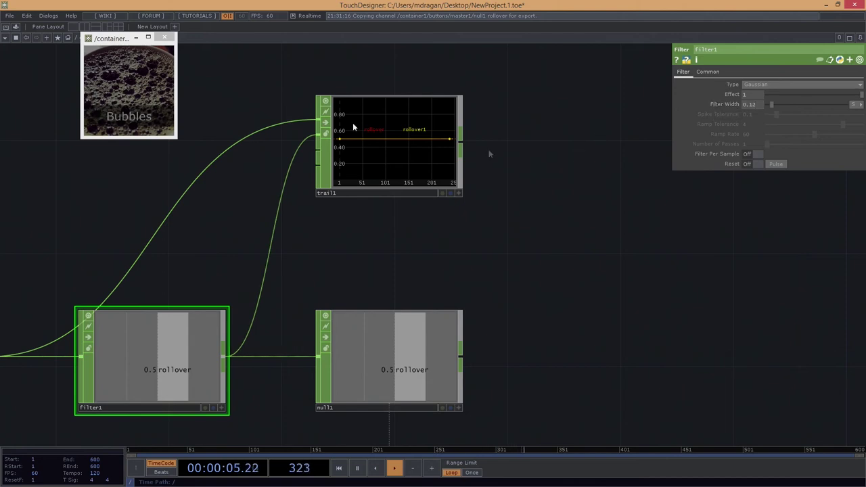
Delete the Trail CHOP from master1's network.
{"action": "left_click", "coordinate": [441, 120]}
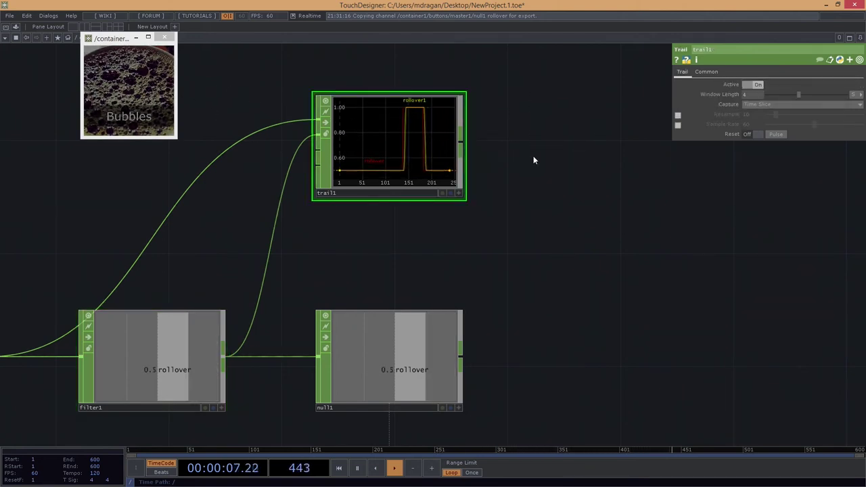
{"action": "key", "text": "Delete"}
{"action": "left_click_drag", "start_coordinate": [371, 115], "coordinate": [468, 94]}
{"action": "middle_click_drag", "start_coordinate": [434, 104], "coordinate": [382, 118]}
{"action": "scroll", "coordinate": [382, 118], "scroll_direction": "down", "scroll_amount": 3}
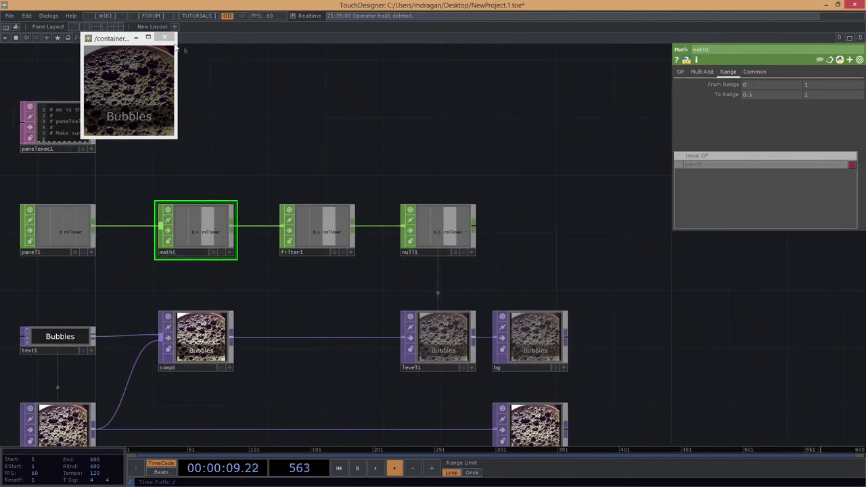
Review master1's finished network, go back up through buttons to container1's network, and try the image buttons.
{"action": "scroll", "coordinate": [277, 154], "scroll_direction": "down", "scroll_amount": 3}
{"action": "scroll", "coordinate": [369, 198], "scroll_direction": "up", "scroll_amount": 3}
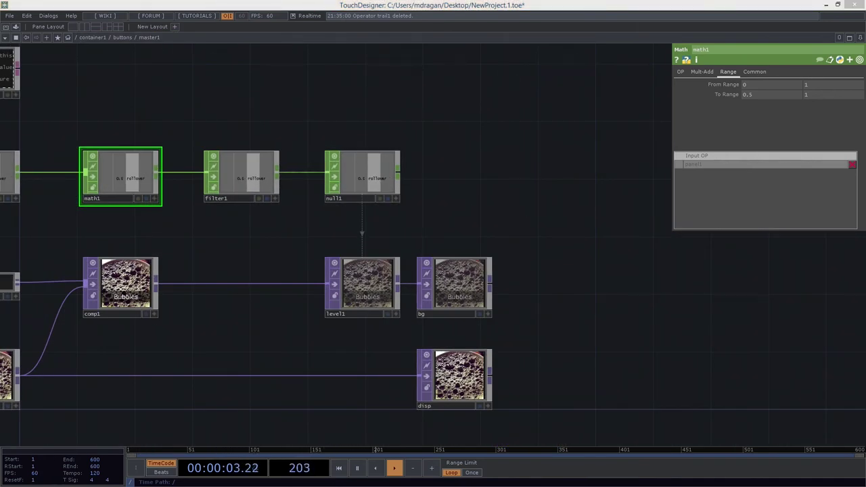
{"action": "left_click_drag", "start_coordinate": [516, 179], "coordinate": [538, 168]}
{"action": "scroll", "coordinate": [539, 168], "scroll_direction": "down", "scroll_amount": 3}
{"action": "left_click_drag", "start_coordinate": [376, 113], "coordinate": [382, 122]}
{"action": "scroll", "coordinate": [282, 163], "scroll_direction": "up", "scroll_amount": 3}
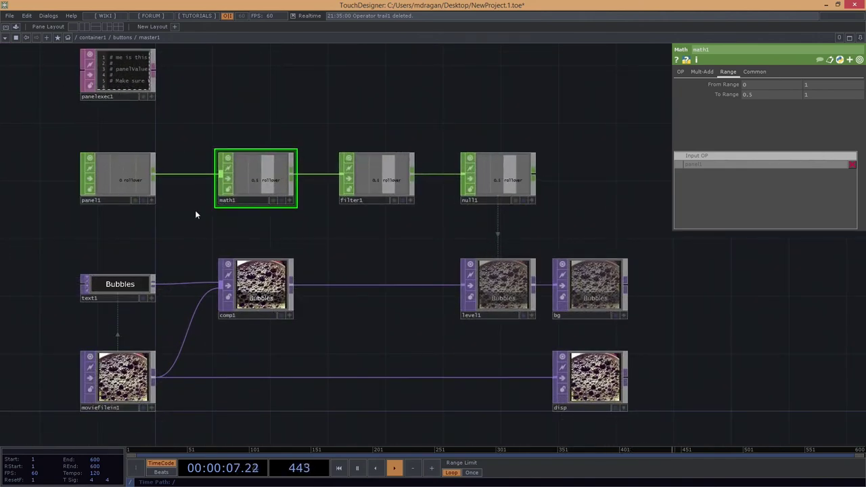
{"action": "scroll", "coordinate": [191, 226], "scroll_direction": "down", "scroll_amount": 5}
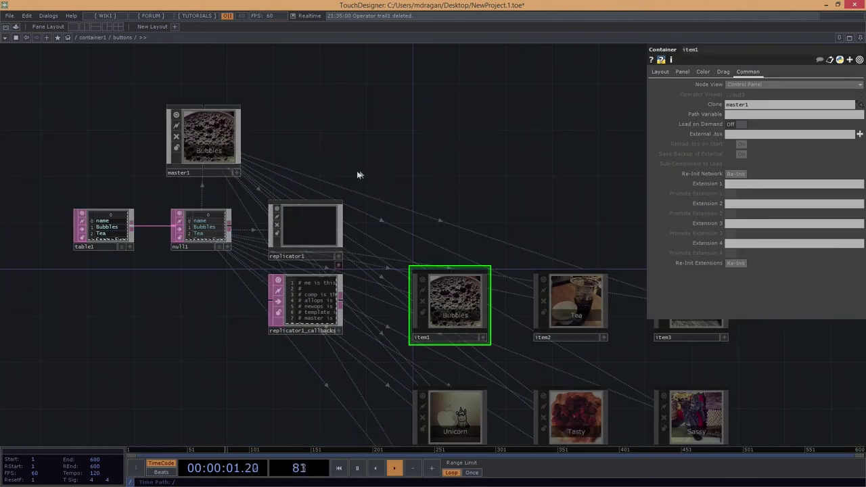
{"action": "scroll", "coordinate": [342, 178], "scroll_direction": "down", "scroll_amount": 6}
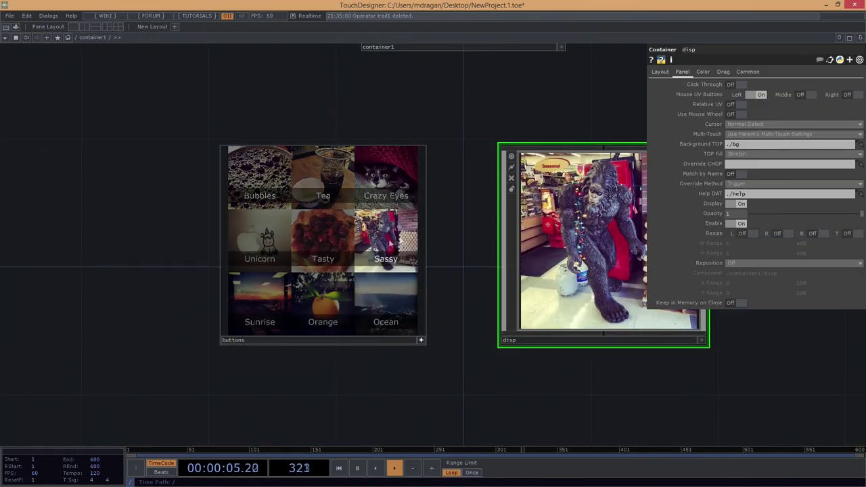
{"action": "left_click", "coordinate": [320, 249]}
{"action": "left_click", "coordinate": [372, 238]}
Rename the empty container above buttons and disp as final.
{"action": "left_click_drag", "start_coordinate": [542, 96], "coordinate": [507, 99]}
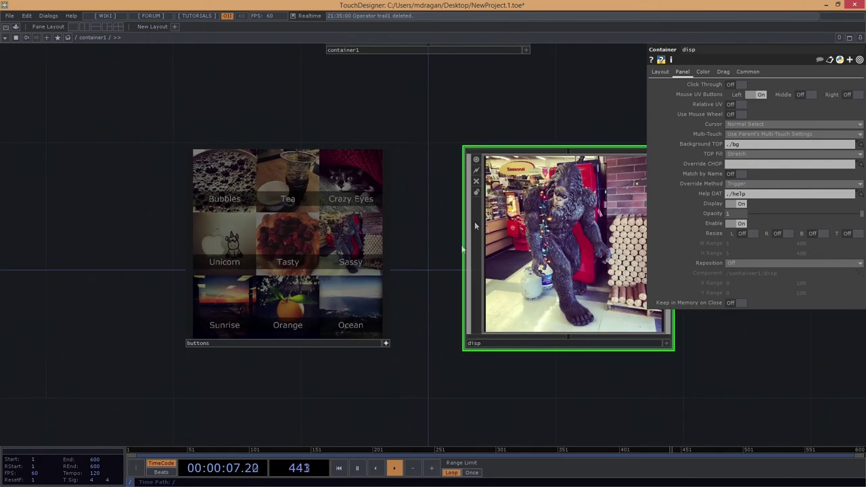
{"action": "scroll", "coordinate": [374, 210], "scroll_direction": "down", "scroll_amount": 3}
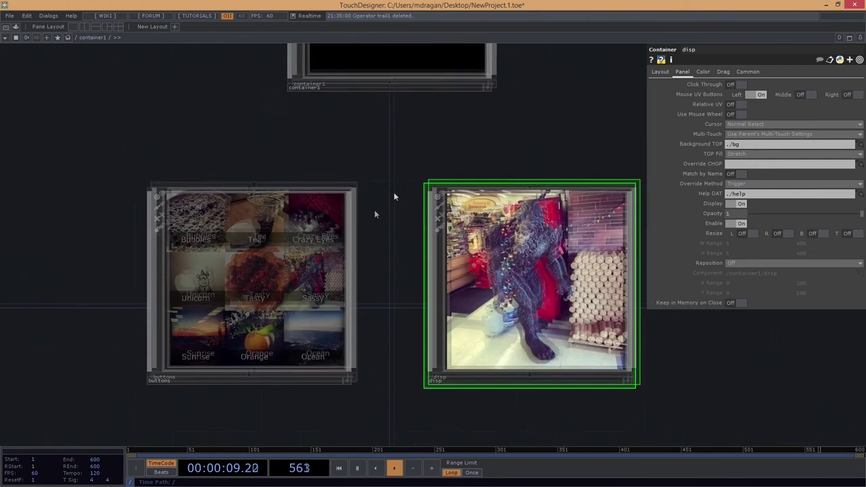
{"action": "left_click_drag", "start_coordinate": [383, 177], "coordinate": [372, 234]}
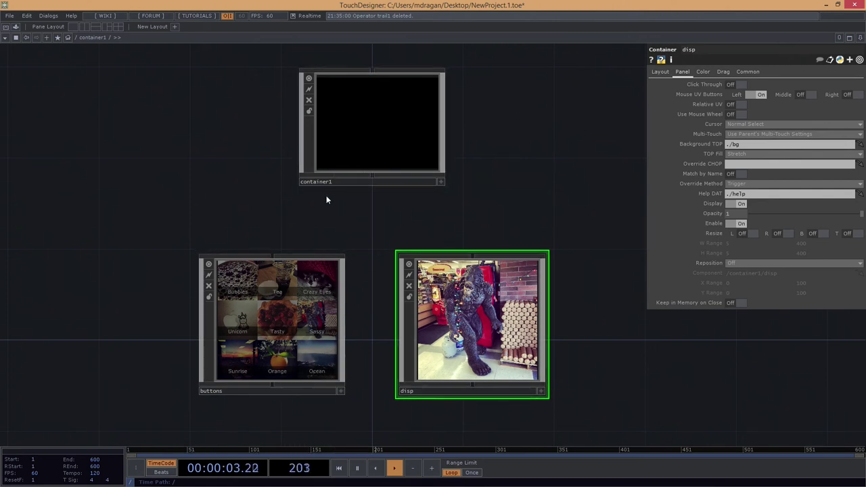
{"action": "left_click", "coordinate": [426, 110]}
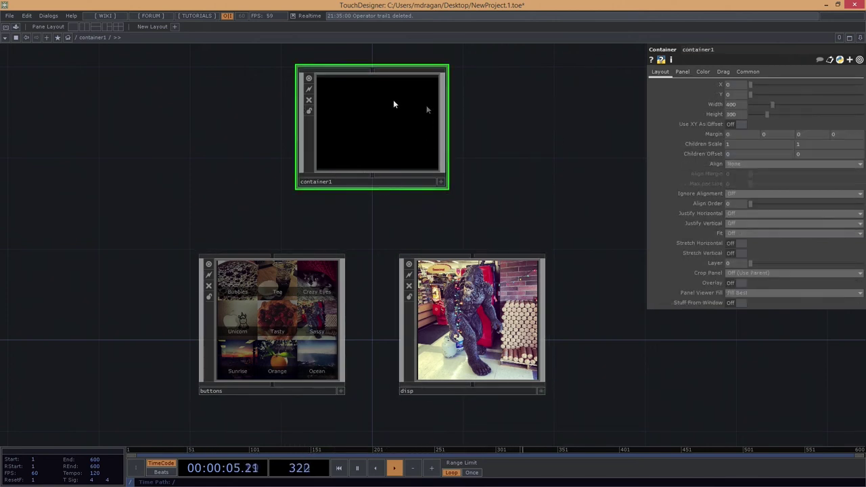
{"action": "left_click", "coordinate": [354, 182]}
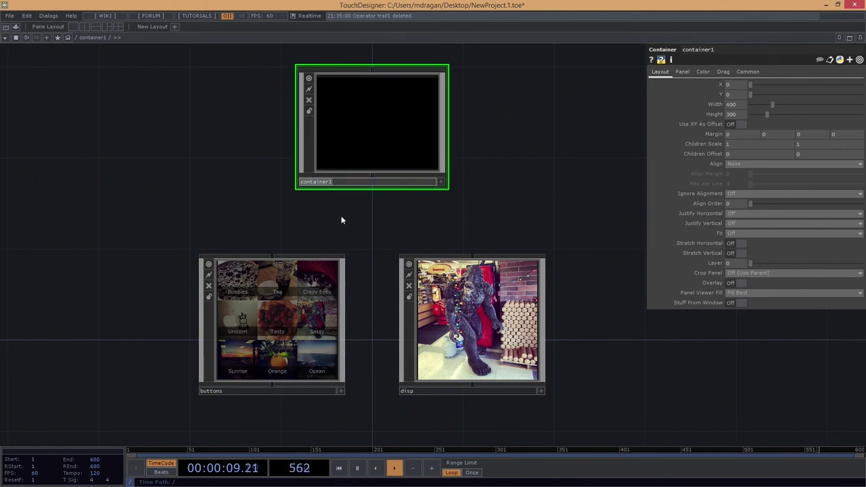
{"action": "key", "text": "BackSpace"}
{"action": "type", "text": "final"}
{"action": "key", "text": "Return"}
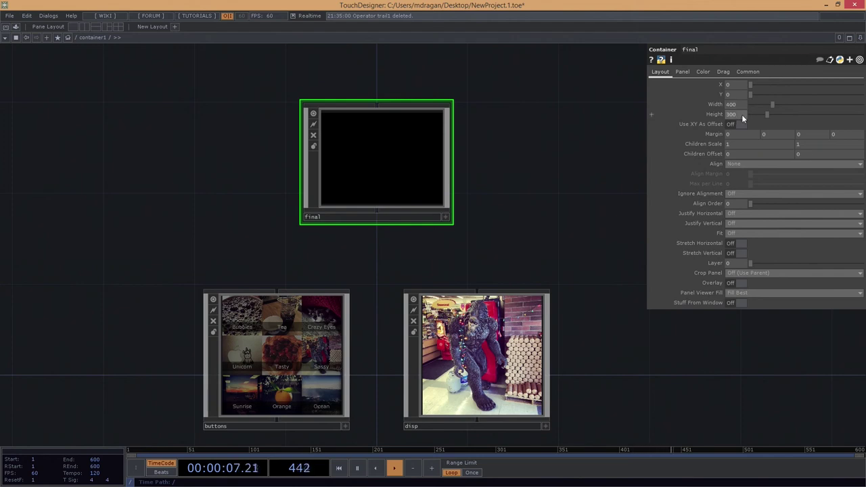
Check the sizes of buttons and disp, and set final's Height to 600 and Width to 1200.
{"action": "type", "text": "600"}
{"action": "key", "text": "Return"}
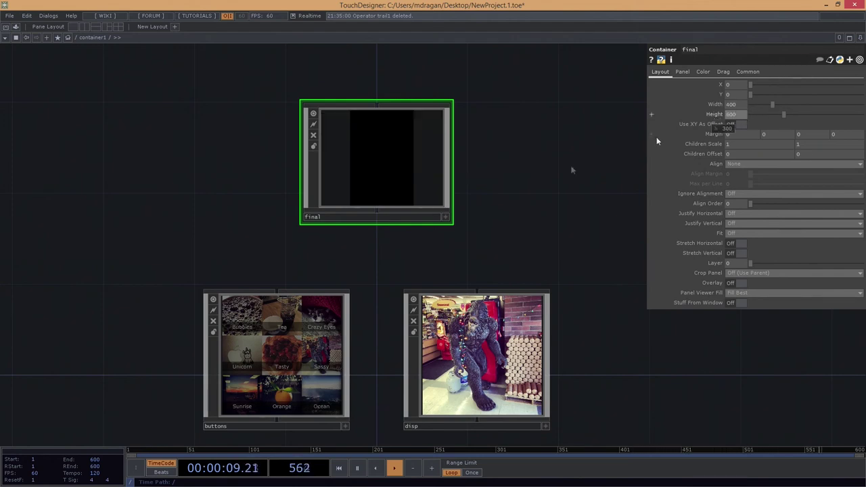
{"action": "left_click", "coordinate": [246, 325]}
{"action": "left_click", "coordinate": [504, 348]}
{"action": "left_click", "coordinate": [298, 324]}
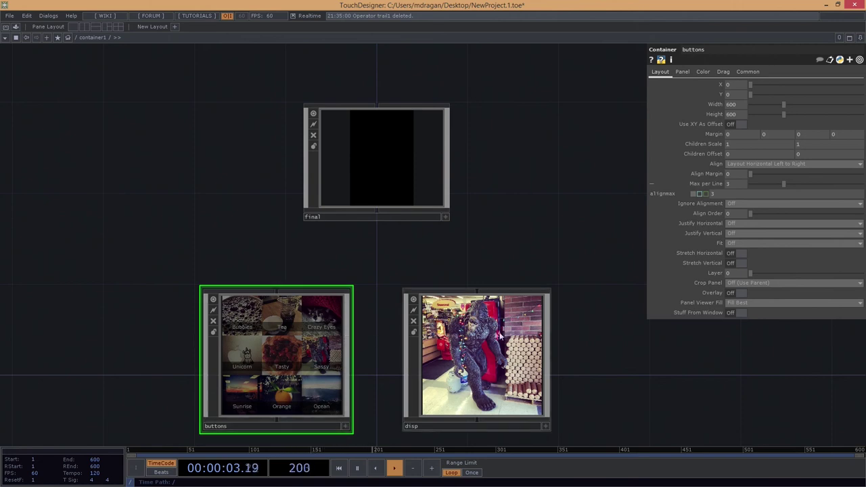
{"action": "left_click", "coordinate": [391, 218]}
{"action": "type", "text": "1200"}
{"action": "key", "text": "Return"}
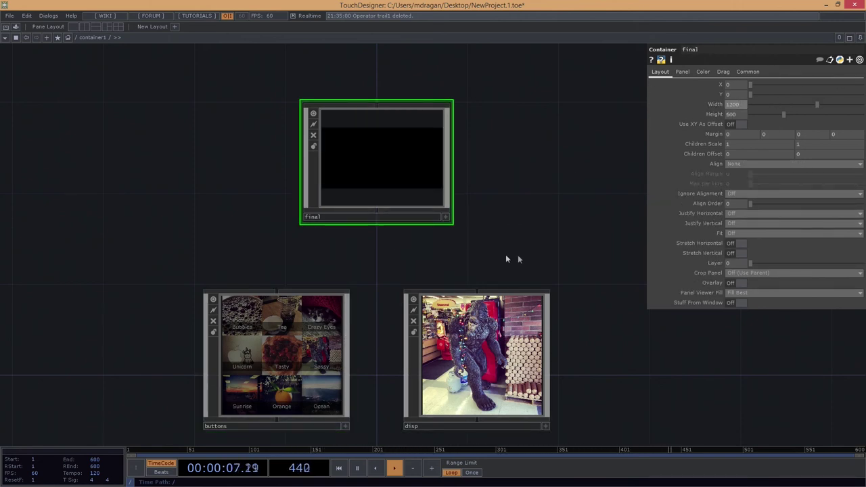
Parent buttons and disp to final and set final's Align to Layout Horizontal Left to Right.
{"action": "left_click_drag", "start_coordinate": [176, 283], "coordinate": [559, 360]}
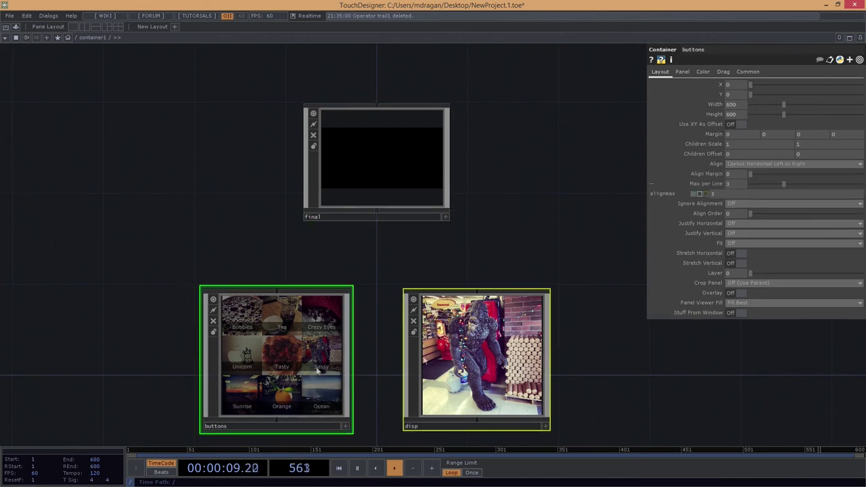
{"action": "left_click_drag", "start_coordinate": [379, 214], "coordinate": [277, 287]}
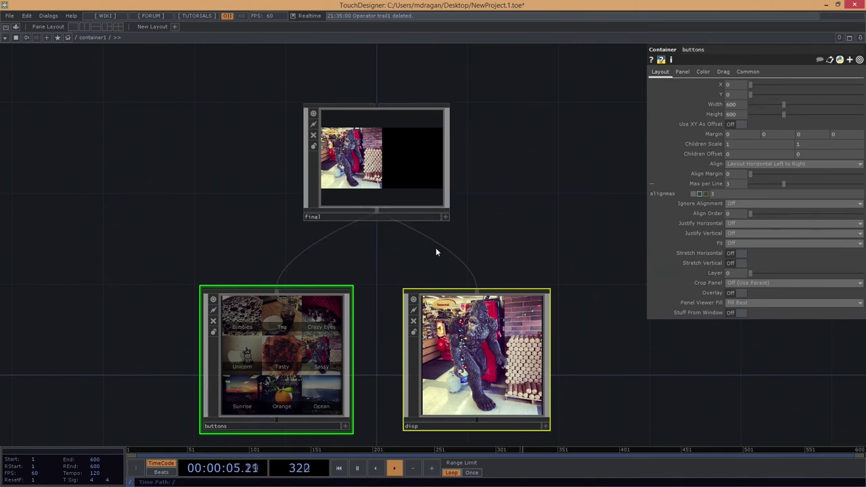
{"action": "scroll", "coordinate": [547, 180], "scroll_direction": "up", "scroll_amount": 2}
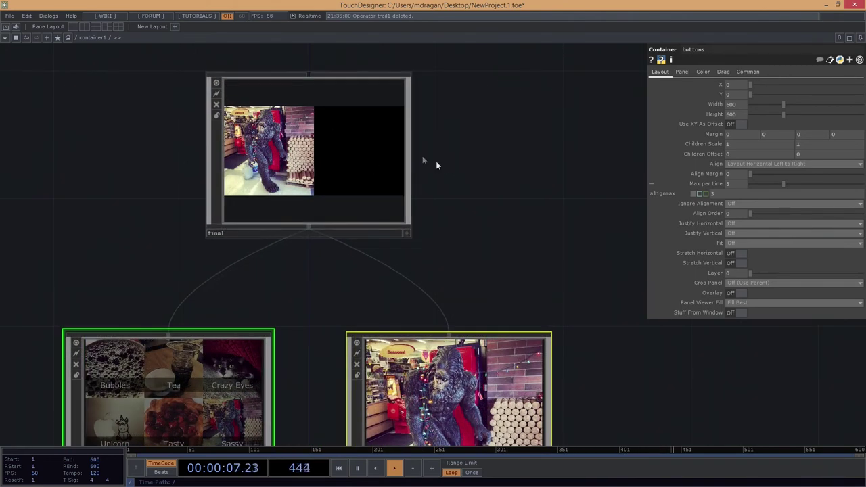
{"action": "left_click", "coordinate": [333, 149]}
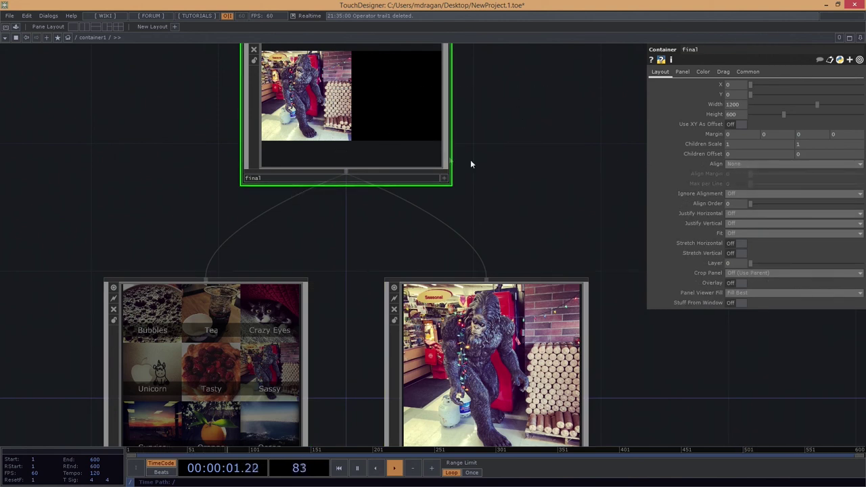
{"action": "left_click", "coordinate": [754, 167]}
{"action": "left_click", "coordinate": [739, 165]}
{"action": "left_click", "coordinate": [767, 182]}
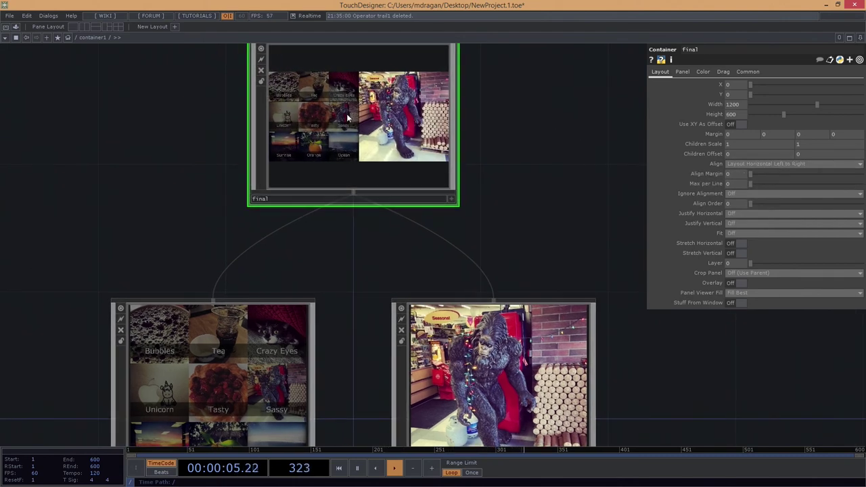
Examine how final arranges buttons and disp, and compare the layout parameters of the two child containers, including Align Order.
{"action": "scroll", "coordinate": [501, 136], "scroll_direction": "down", "scroll_amount": 2}
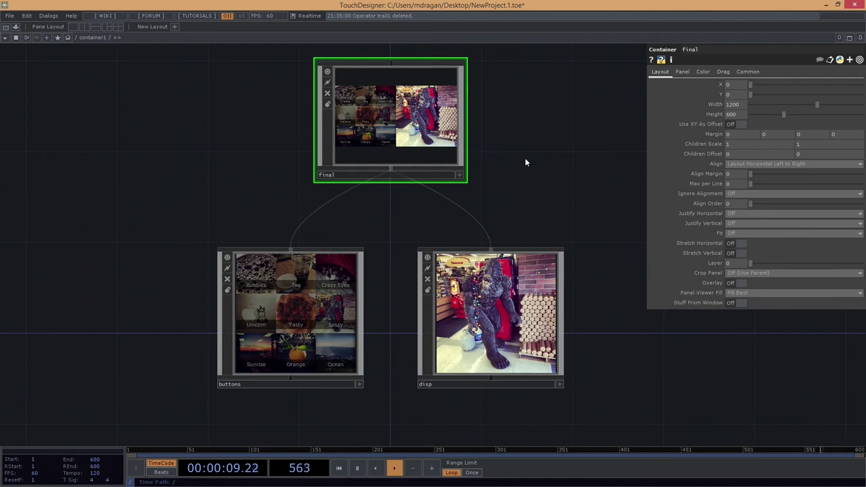
{"action": "left_click_drag", "start_coordinate": [87, 238], "coordinate": [620, 358]}
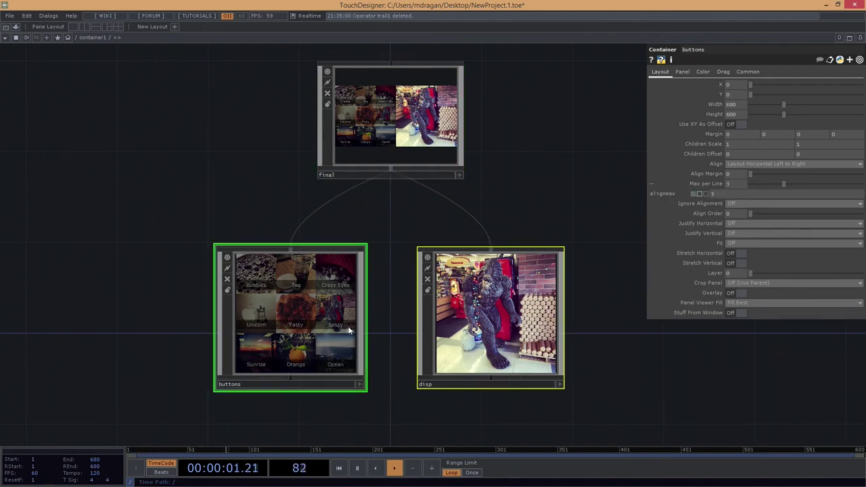
{"action": "left_click", "coordinate": [230, 402]}
{"action": "scroll", "coordinate": [443, 96], "scroll_direction": "up", "scroll_amount": 3}
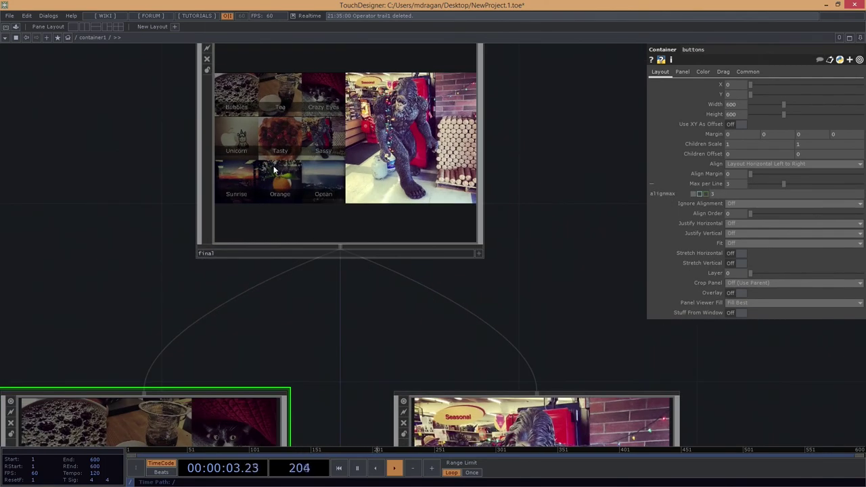
{"action": "key", "text": "h"}
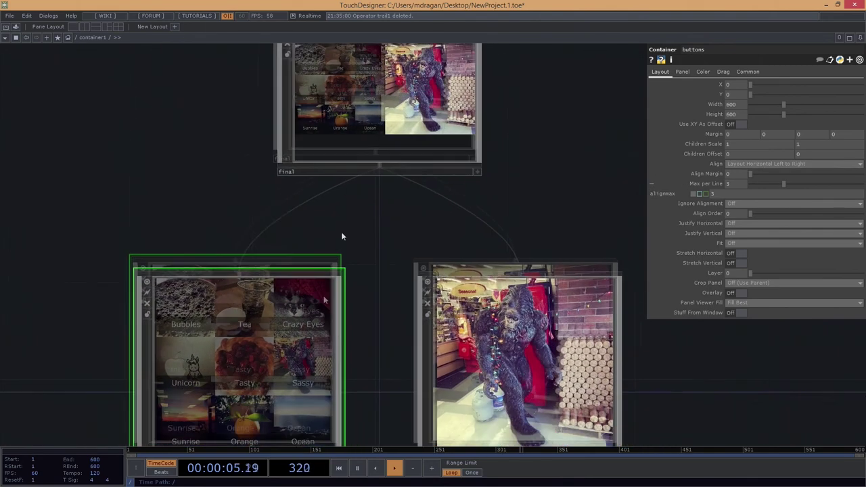
{"action": "left_click", "coordinate": [546, 321], "text": "shift"}
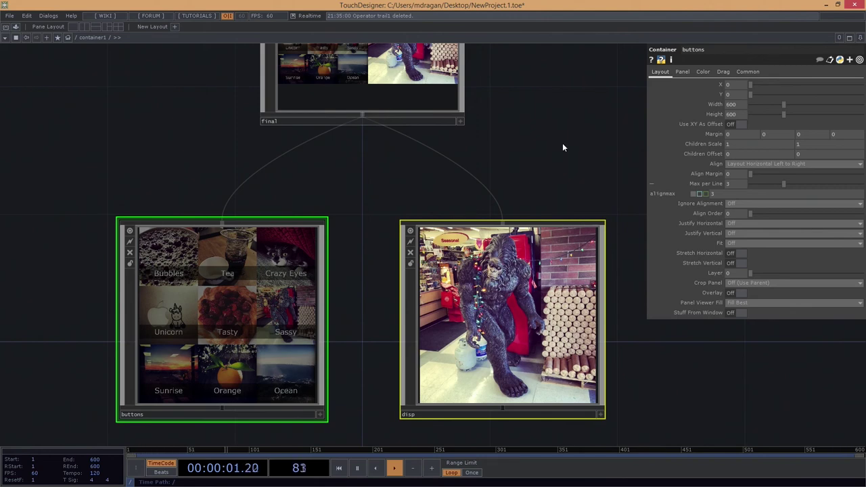
{"action": "mouse_move", "coordinate": [516, 132]}
{"action": "left_mouse_down"}
{"action": "mouse_move", "coordinate": [524, 191]}
{"action": "mouse_move", "coordinate": [515, 129]}
{"action": "left_mouse_up"}
{"action": "left_click_drag", "start_coordinate": [333, 178], "coordinate": [224, 272]}
{"action": "left_click_drag", "start_coordinate": [170, 122], "coordinate": [231, 227]}
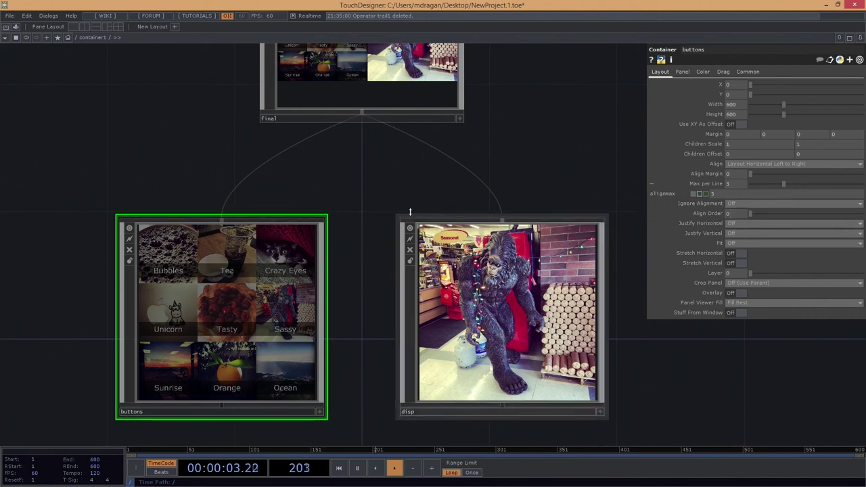
{"action": "left_click_drag", "start_coordinate": [373, 188], "coordinate": [481, 278]}
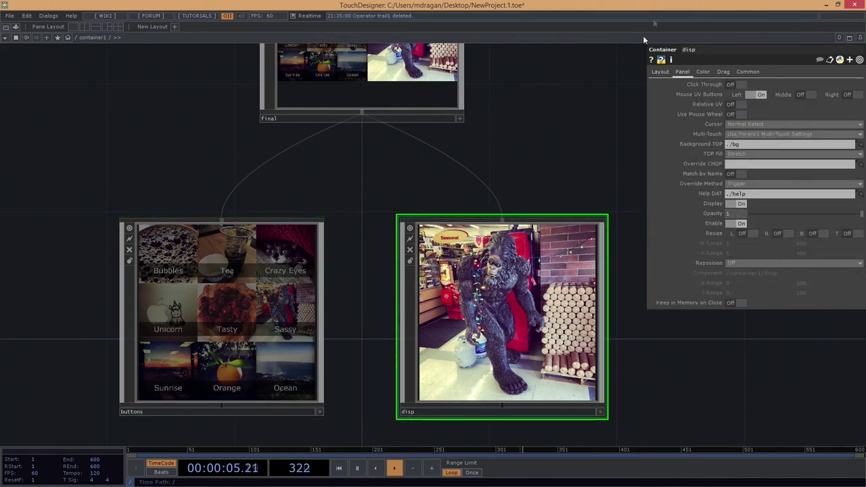
{"action": "left_click", "coordinate": [662, 72]}
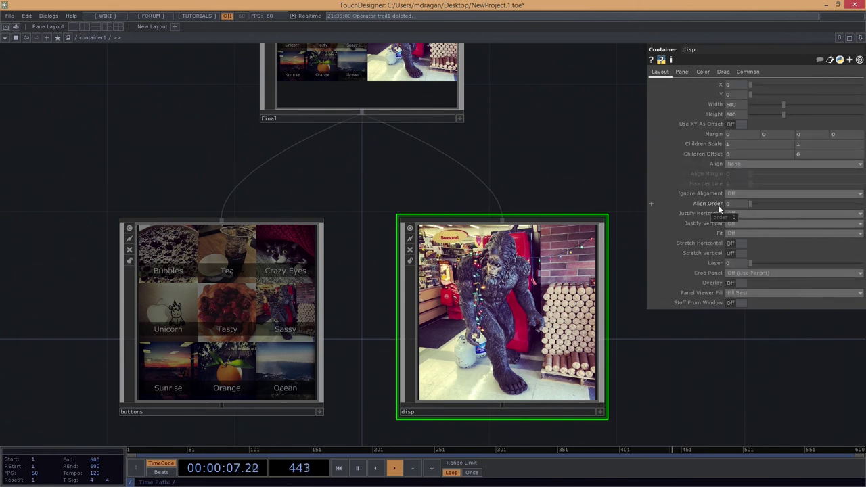
Set the Align Order of buttons to 1 to place it after disp inside final.
{"action": "left_click_drag", "start_coordinate": [97, 176], "coordinate": [195, 342]}
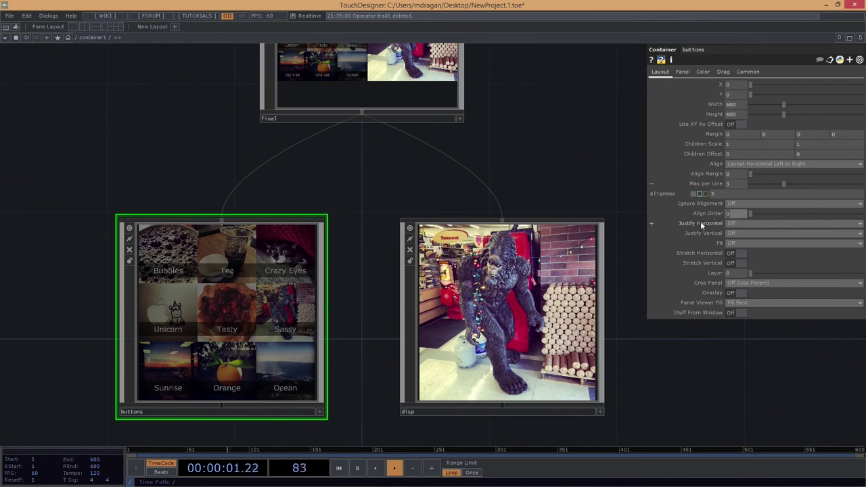
{"action": "key", "text": "Return"}
{"action": "left_click_drag", "start_coordinate": [568, 127], "coordinate": [577, 167]}
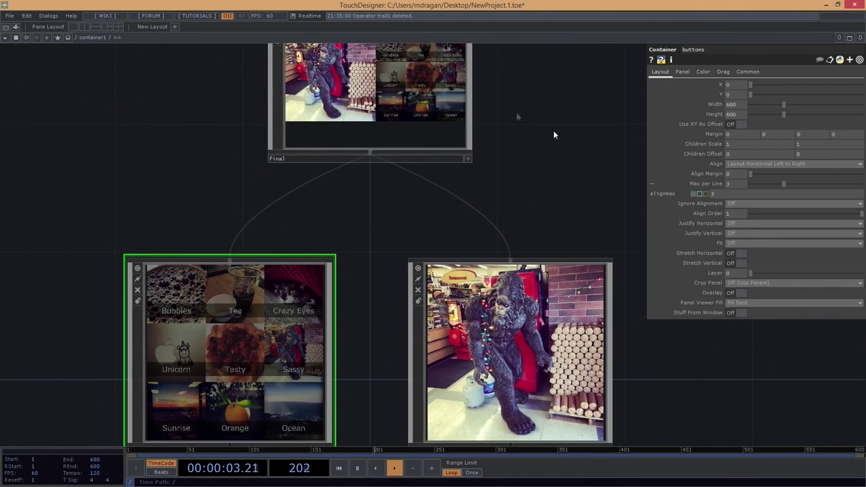
{"action": "left_click_drag", "start_coordinate": [451, 246], "coordinate": [449, 313]}
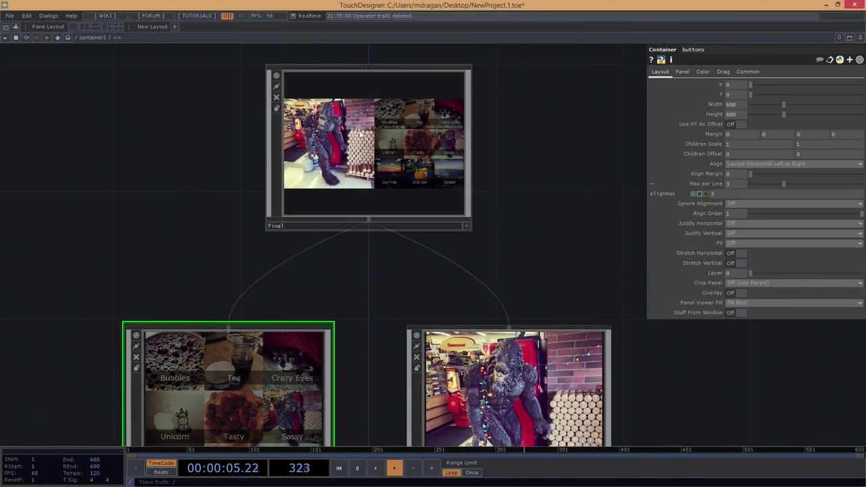
Reduce the height of the final node's tile so that it fits the wide side-by-side preview.
{"action": "scroll", "coordinate": [362, 134], "scroll_direction": "up", "scroll_amount": 1}
{"action": "scroll", "coordinate": [361, 134], "scroll_direction": "down", "scroll_amount": 2}
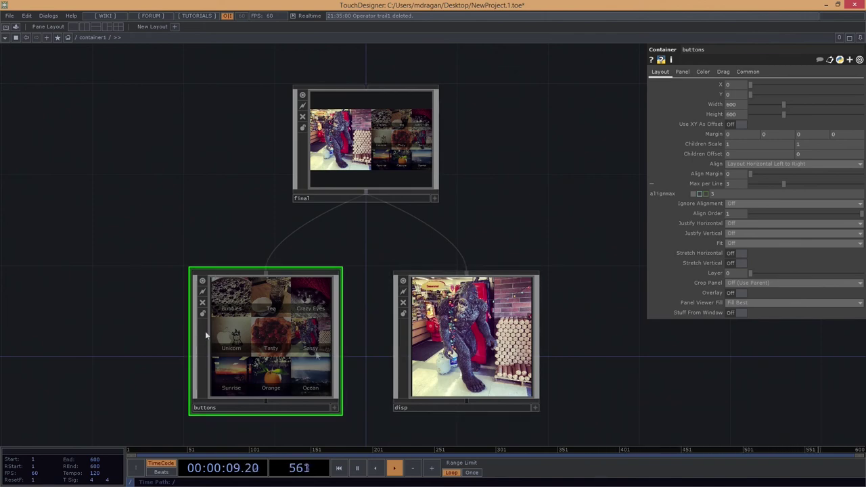
{"action": "scroll", "coordinate": [422, 332], "scroll_direction": "up", "scroll_amount": 2}
{"action": "scroll", "coordinate": [423, 332], "scroll_direction": "down", "scroll_amount": 2}
{"action": "scroll", "coordinate": [283, 314], "scroll_direction": "up", "scroll_amount": 3}
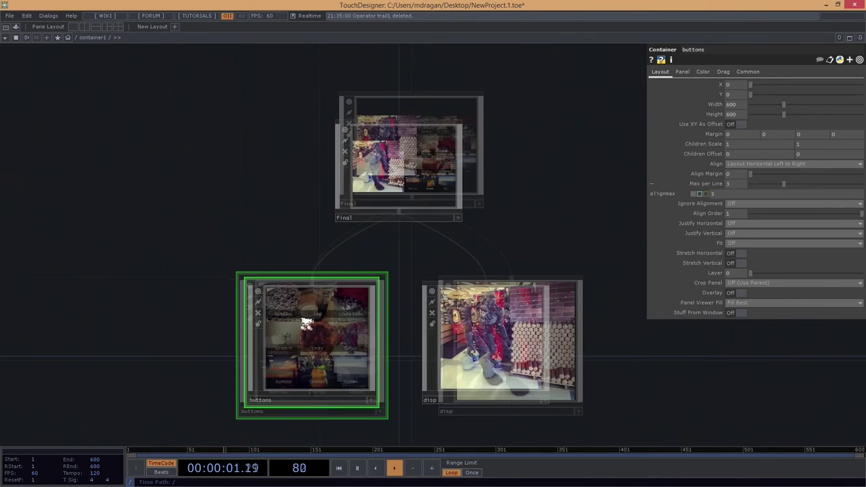
{"action": "left_click_drag", "start_coordinate": [327, 159], "coordinate": [300, 228]}
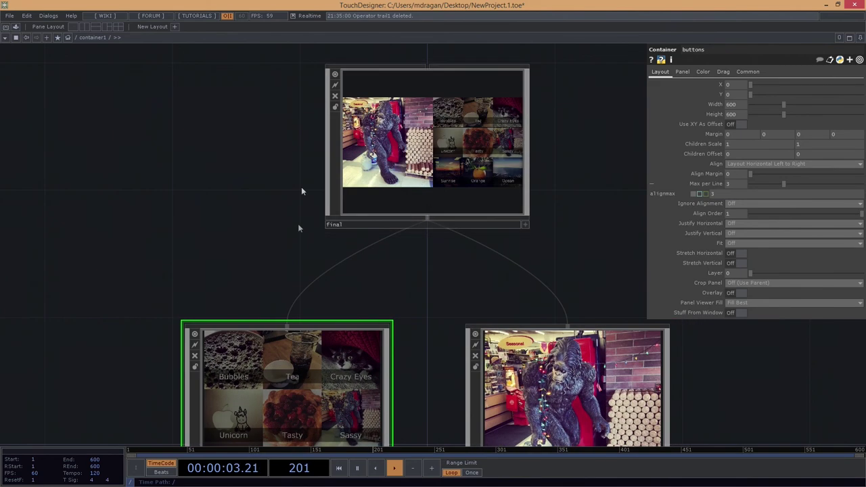
{"action": "left_click_drag", "start_coordinate": [412, 308], "coordinate": [393, 270]}
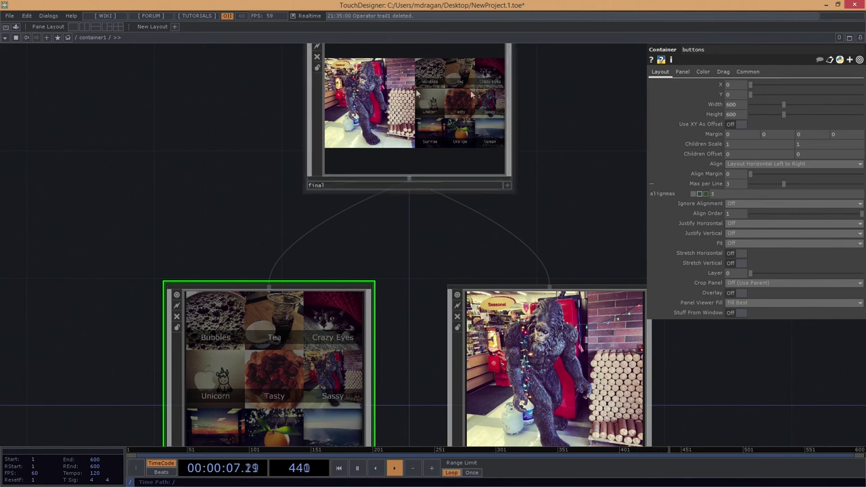
{"action": "right_click", "coordinate": [512, 190]}
{"action": "left_click_drag", "start_coordinate": [462, 211], "coordinate": [457, 229]}
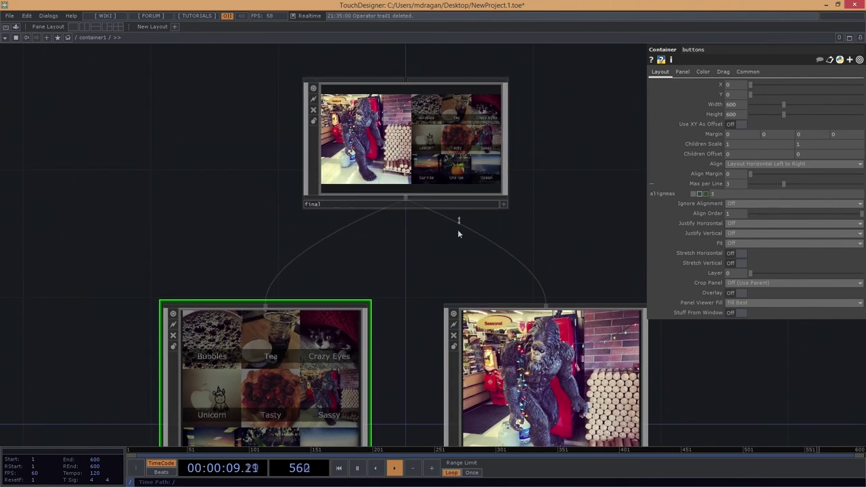
{"action": "scroll", "coordinate": [447, 227], "scroll_direction": "down", "scroll_amount": 3}
{"action": "left_click_drag", "start_coordinate": [415, 274], "coordinate": [376, 216]}
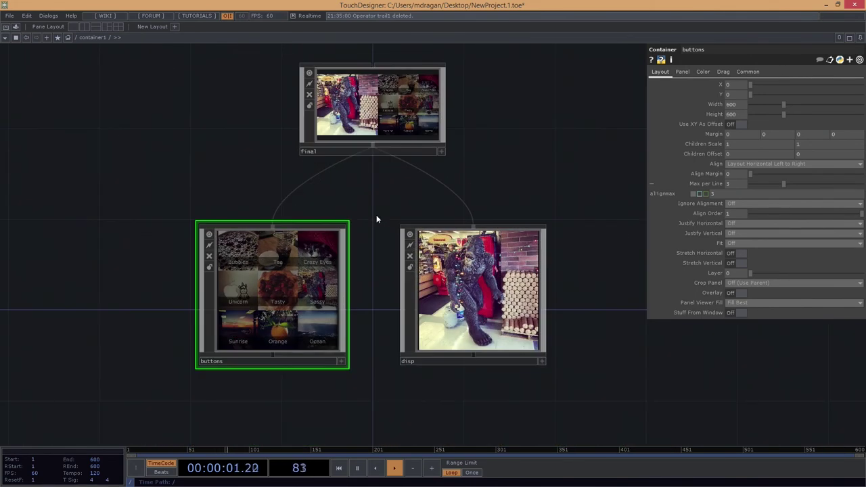
Swap the network positions of the two child nodes so that disp sits left of buttons beneath final.
{"action": "left_click_drag", "start_coordinate": [514, 318], "coordinate": [79, 318]}
{"action": "right_click_drag", "start_coordinate": [12, 147], "coordinate": [387, 330]}
{"action": "mouse_move", "coordinate": [291, 293]}
{"action": "left_mouse_down"}
{"action": "mouse_move", "coordinate": [539, 294]}
{"action": "mouse_move", "coordinate": [285, 292]}
{"action": "left_mouse_up"}
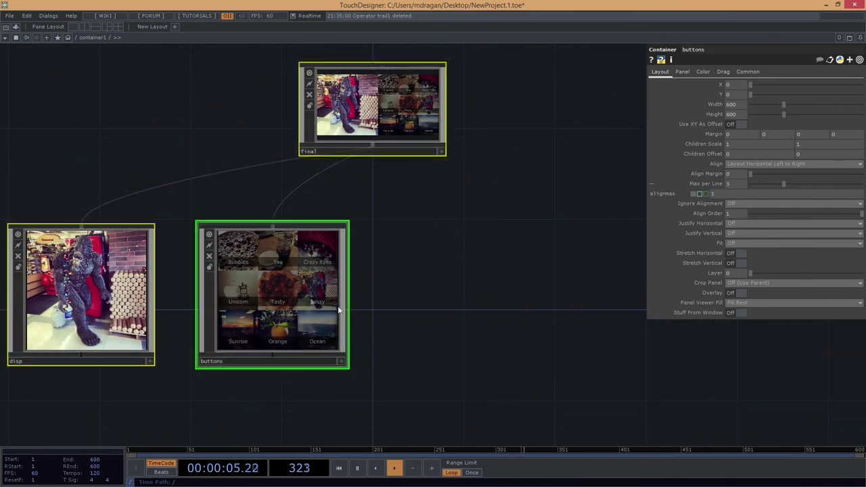
{"action": "right_click_drag", "start_coordinate": [434, 306], "coordinate": [17, 366]}
{"action": "left_click_drag", "start_coordinate": [260, 292], "coordinate": [475, 305]}
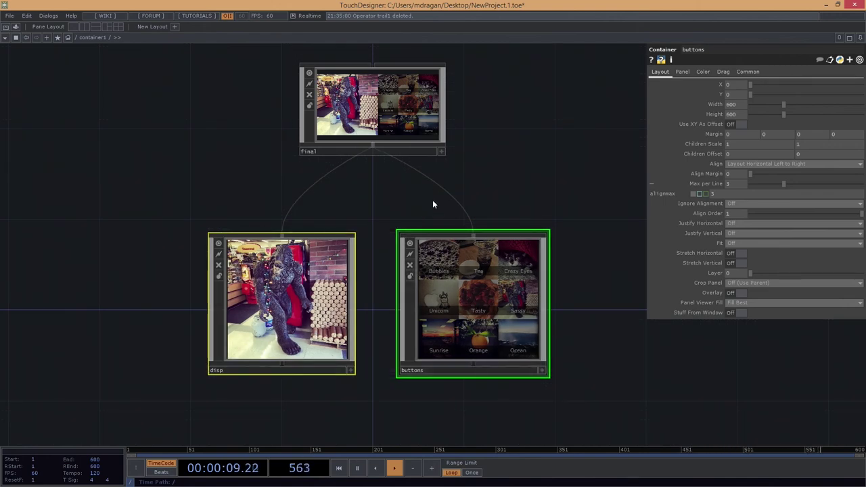
Rearrange the child nodes beneath final with buttons on the left and disp close beside it on the right.
{"action": "right_click_drag", "start_coordinate": [486, 292], "coordinate": [490, 302]}
{"action": "left_click_drag", "start_coordinate": [492, 307], "coordinate": [127, 307]}
{"action": "right_click_drag", "start_coordinate": [71, 213], "coordinate": [251, 330]}
{"action": "left_click_drag", "start_coordinate": [243, 328], "coordinate": [403, 327]}
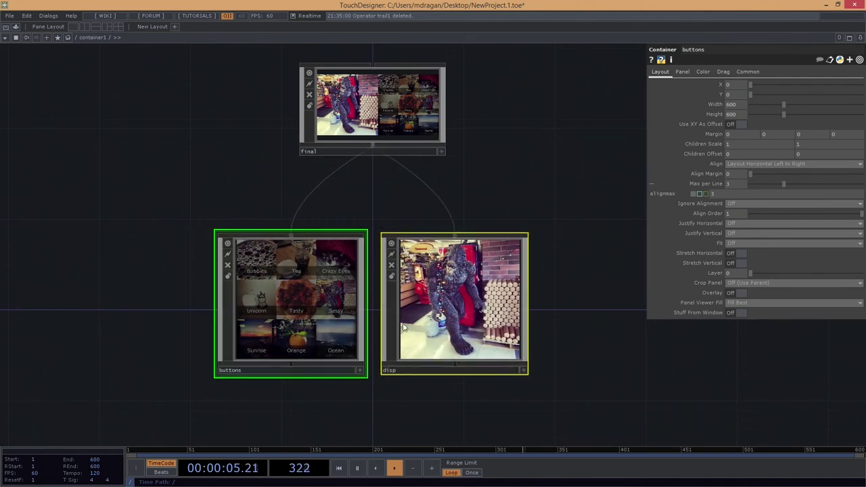
{"action": "right_click_drag", "start_coordinate": [488, 188], "coordinate": [538, 309]}
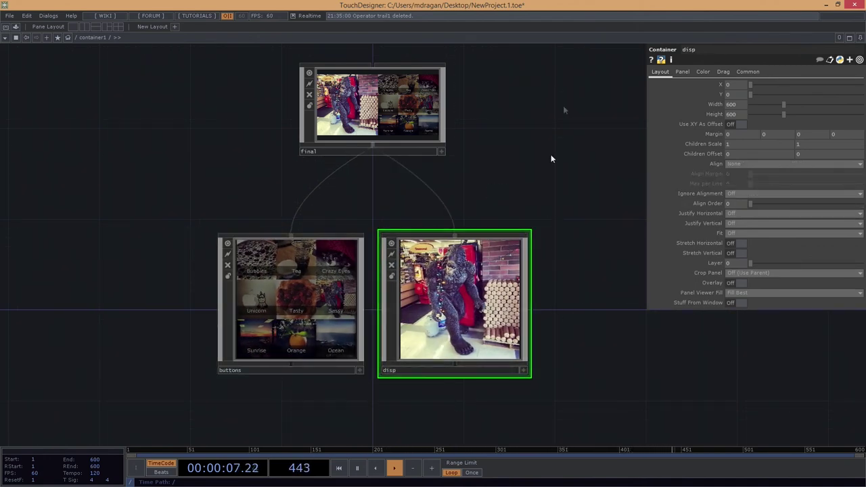
Set the Align Order of disp to 1 so that buttons comes before it inside final.
{"action": "right_click_drag", "start_coordinate": [564, 79], "coordinate": [398, 142]}
{"action": "right_click_drag", "start_coordinate": [201, 181], "coordinate": [246, 181]}
{"action": "right_click_drag", "start_coordinate": [223, 92], "coordinate": [406, 113]}
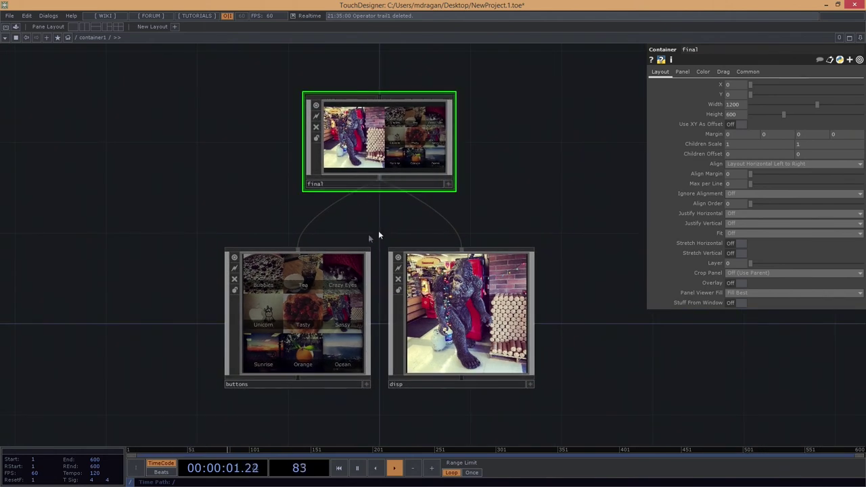
{"action": "left_click", "coordinate": [282, 290]}
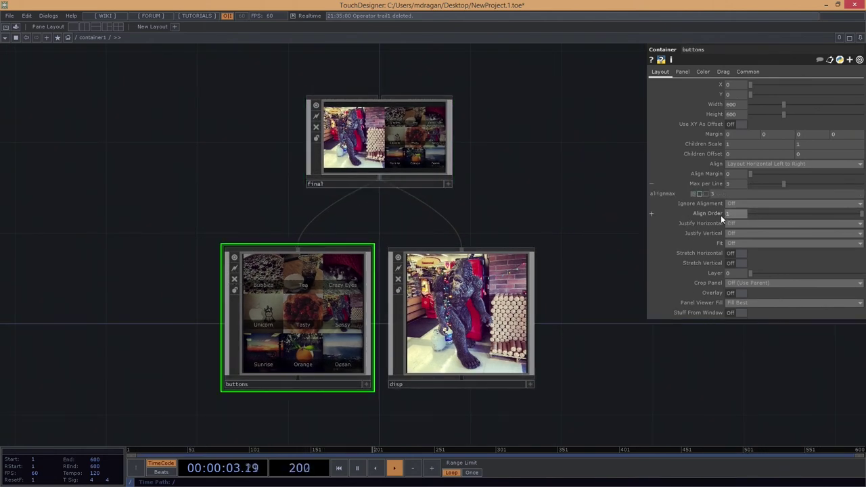
{"action": "left_click", "coordinate": [462, 290]}
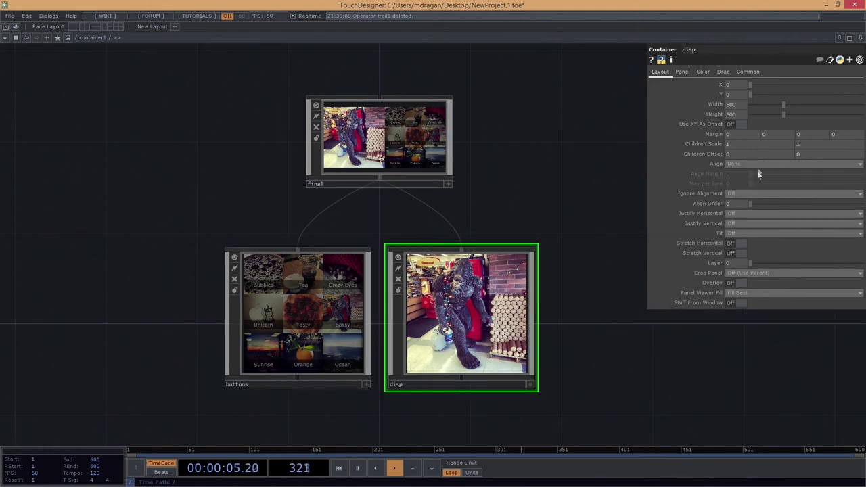
{"action": "left_click", "coordinate": [735, 203]}
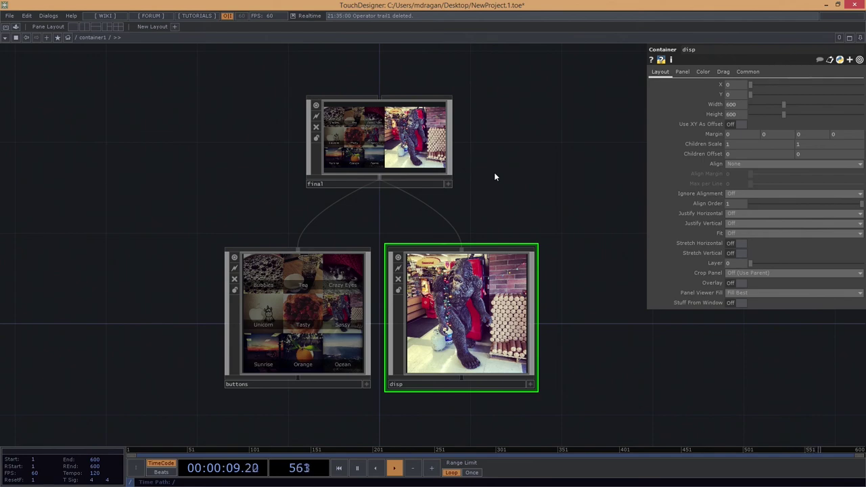
Compare the complete layout of final inside container1 with the preview of container1 at the root level.
{"action": "left_click_drag", "start_coordinate": [501, 188], "coordinate": [454, 140]}
{"action": "scroll", "coordinate": [267, 226], "scroll_direction": "down", "scroll_amount": 1}
{"action": "scroll", "coordinate": [266, 226], "scroll_direction": "down", "scroll_amount": 2}
{"action": "left_click_drag", "start_coordinate": [283, 186], "coordinate": [282, 205]}
{"action": "scroll", "coordinate": [284, 205], "scroll_direction": "up", "scroll_amount": 3}
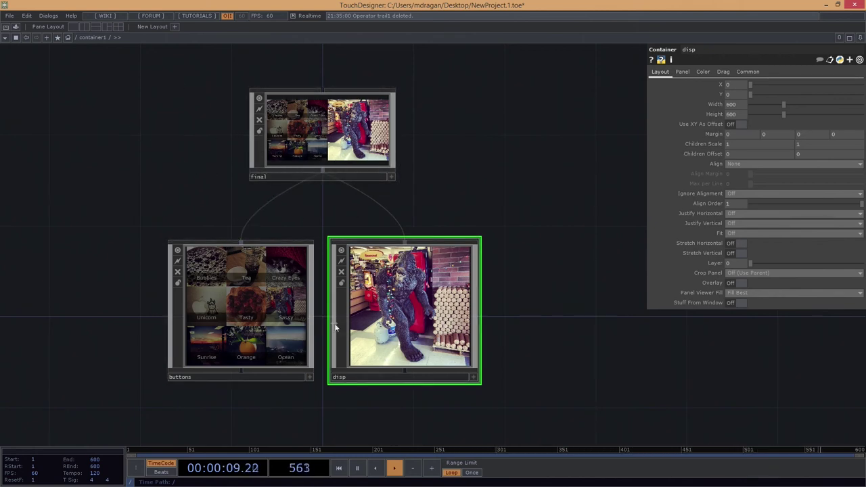
{"action": "key", "text": "u"}
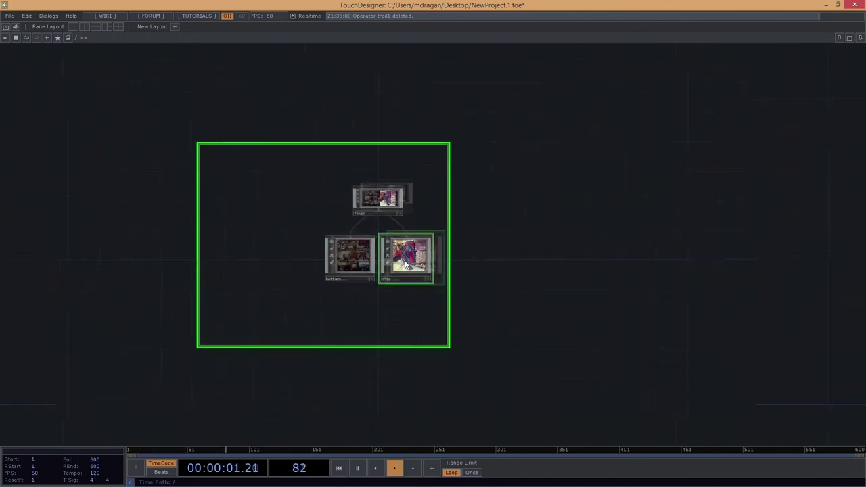
{"action": "scroll", "coordinate": [266, 249], "scroll_direction": "down", "scroll_amount": 3}
{"action": "scroll", "coordinate": [268, 249], "scroll_direction": "up", "scroll_amount": 4}
{"action": "right_click_drag", "start_coordinate": [170, 61], "coordinate": [467, 386]}
{"action": "scroll", "coordinate": [398, 289], "scroll_direction": "up", "scroll_amount": 4}
{"action": "scroll", "coordinate": [398, 290], "scroll_direction": "up", "scroll_amount": 5}
{"action": "scroll", "coordinate": [13, 174], "scroll_direction": "up", "scroll_amount": 3}
{"action": "scroll", "coordinate": [336, 294], "scroll_direction": "down", "scroll_amount": 7}
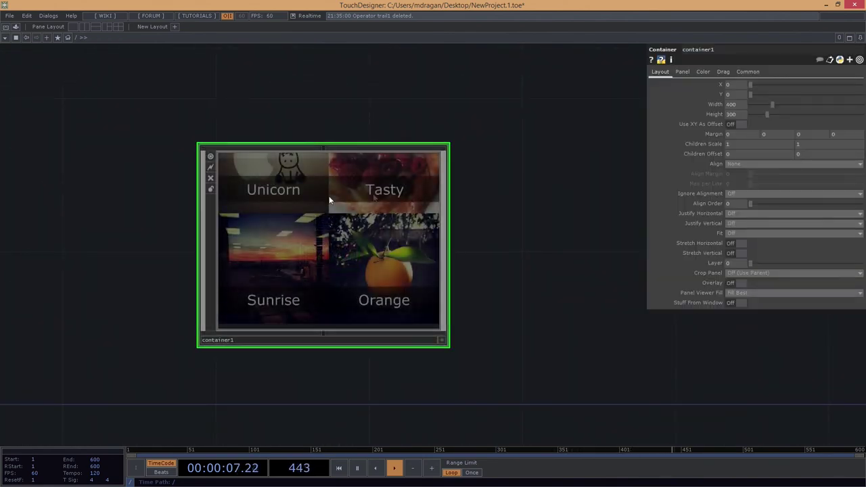
{"action": "key", "text": "i"}
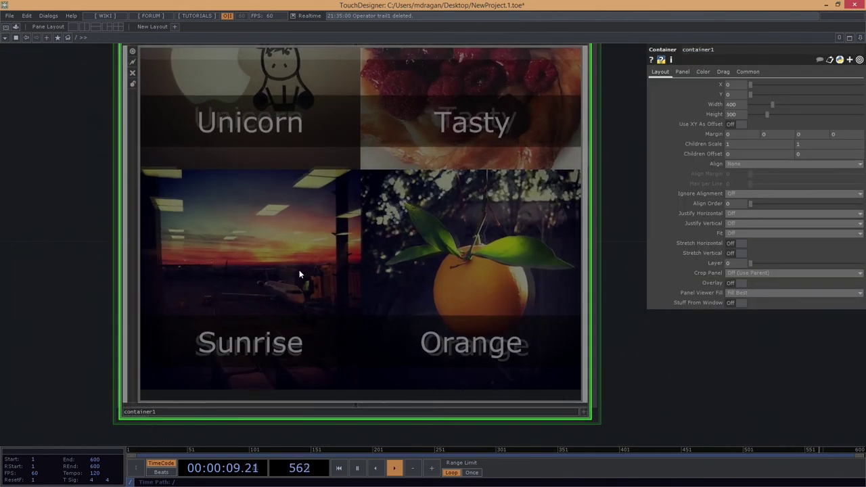
{"action": "scroll", "coordinate": [401, 177], "scroll_direction": "down", "scroll_amount": 5}
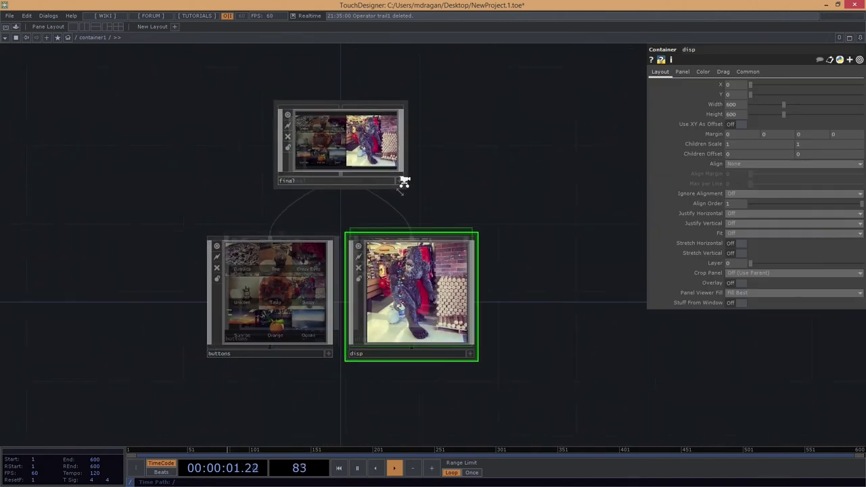
At the root level, set container1's Width to the expression op('./final').par.w.
{"action": "key", "text": "u"}
{"action": "right_click_drag", "start_coordinate": [135, 97], "coordinate": [516, 406]}
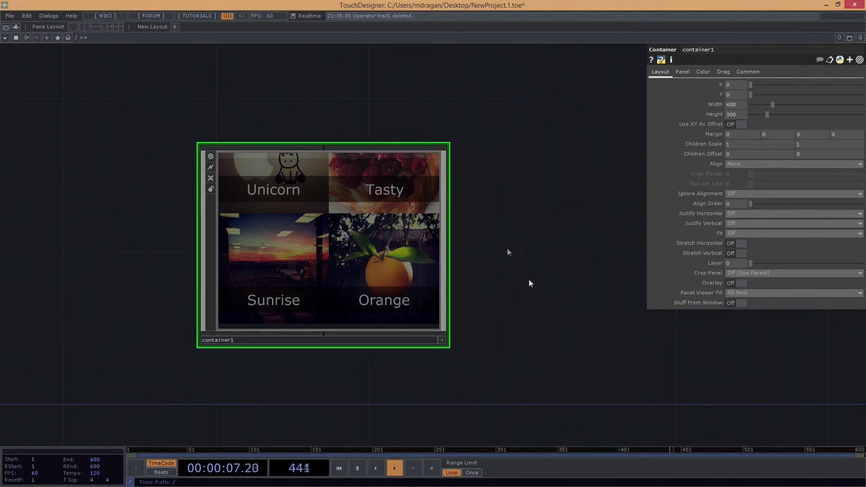
{"action": "left_click", "coordinate": [715, 105]}
{"action": "left_click", "coordinate": [712, 125]}
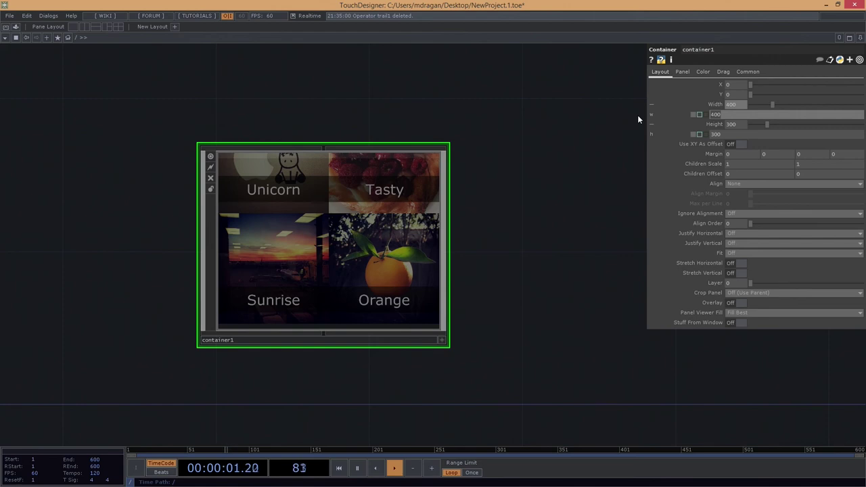
{"action": "type", "text": "op('."}
{"action": "type", "text": "/final').par.w"}
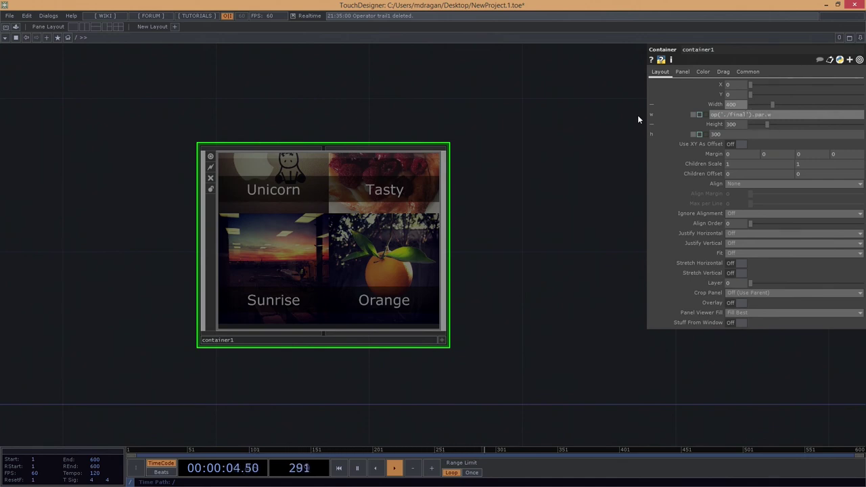
{"action": "key", "text": "Return"}
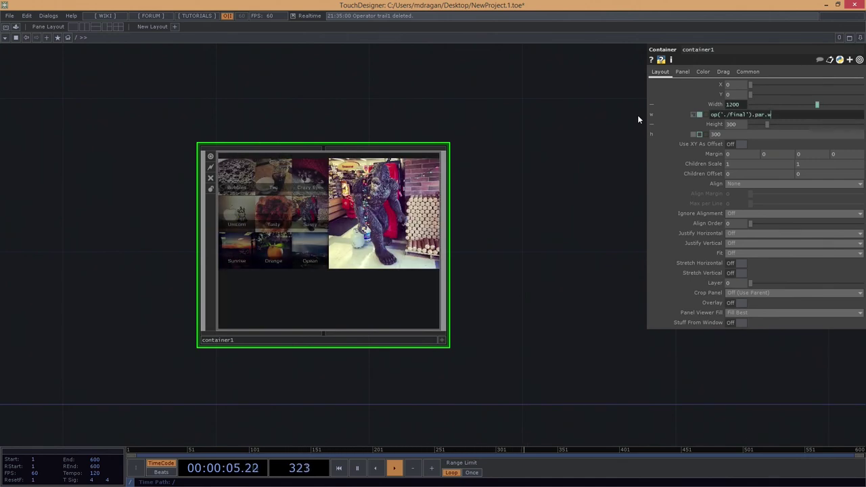
Copy container1's Width expression to its Height and adapt it to op('./final').par.h.
{"action": "left_click_drag", "start_coordinate": [787, 117], "coordinate": [614, 118]}
{"action": "key", "text": "ctrl+c"}
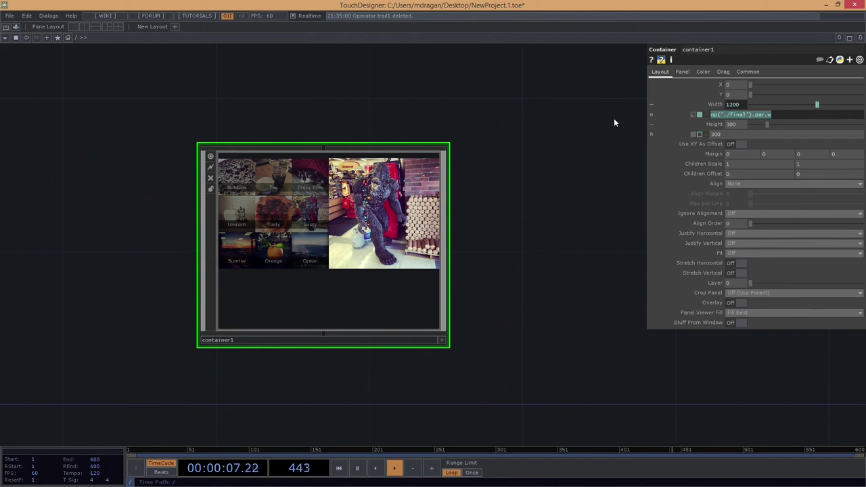
{"action": "left_click_drag", "start_coordinate": [739, 135], "coordinate": [619, 138]}
{"action": "key", "text": "ctrl+v"}
{"action": "key", "text": "BackSpace"}
{"action": "type", "text": "h"}
{"action": "key", "text": "Return"}
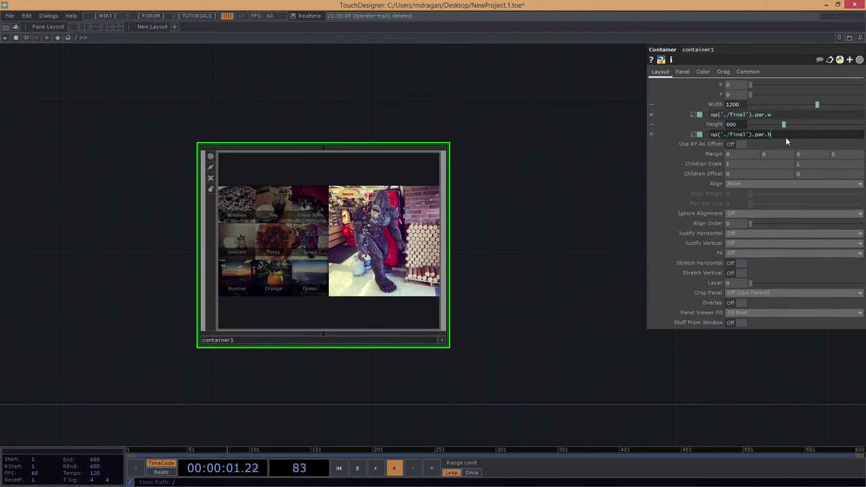
Reduce the height of container1's tile to fit the wide preview.
{"action": "left_click_drag", "start_coordinate": [449, 348], "coordinate": [448, 305]}
{"action": "left_click_drag", "start_coordinate": [520, 310], "coordinate": [545, 327]}
{"action": "scroll", "coordinate": [435, 235], "scroll_direction": "up", "scroll_amount": 5}
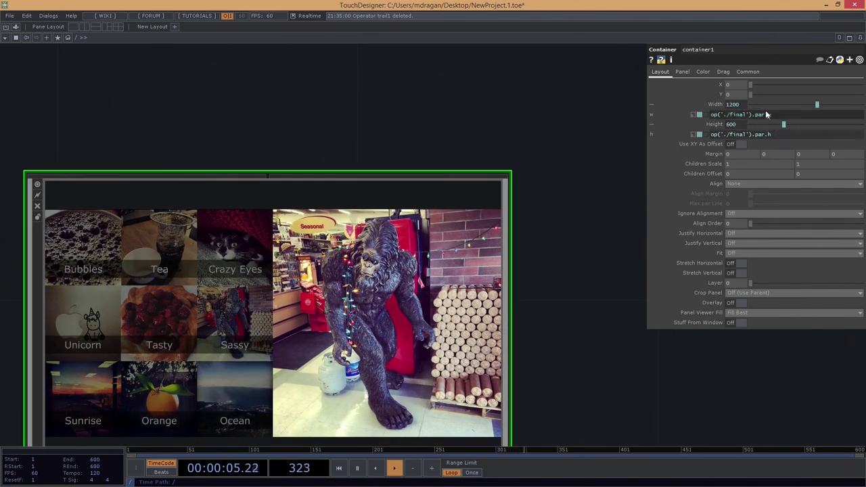
{"action": "key", "text": "h"}
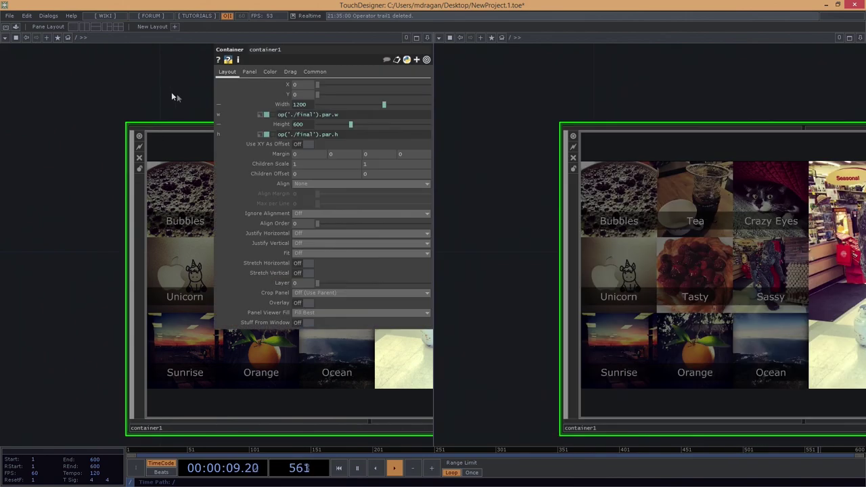
Split the workspace into two side-by-side panes, keeping container1 at the root in one and opening its contents in the other.
{"action": "left_click", "coordinate": [85, 27]}
{"action": "scroll", "coordinate": [70, 292], "scroll_direction": "down", "scroll_amount": 5}
{"action": "left_click_drag", "start_coordinate": [211, 344], "coordinate": [100, 338]}
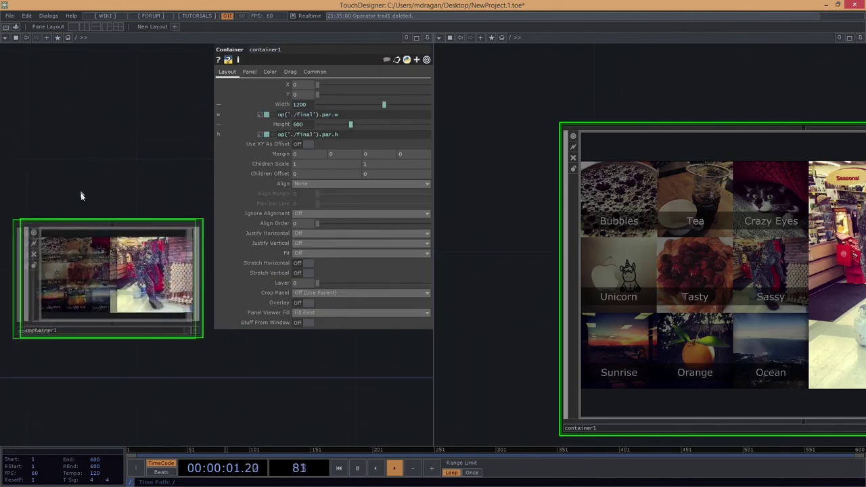
{"action": "scroll", "coordinate": [96, 183], "scroll_direction": "up", "scroll_amount": 3}
{"action": "scroll", "coordinate": [673, 285], "scroll_direction": "up", "scroll_amount": 3}
{"action": "scroll", "coordinate": [716, 199], "scroll_direction": "up", "scroll_amount": 3}
{"action": "scroll", "coordinate": [551, 178], "scroll_direction": "down", "scroll_amount": 2}
Show final's parameters with Width and Height expanded, and compare their names with the expressions used in container1.
{"action": "left_click_drag", "start_coordinate": [537, 219], "coordinate": [568, 268]}
{"action": "left_click", "coordinate": [530, 222]}
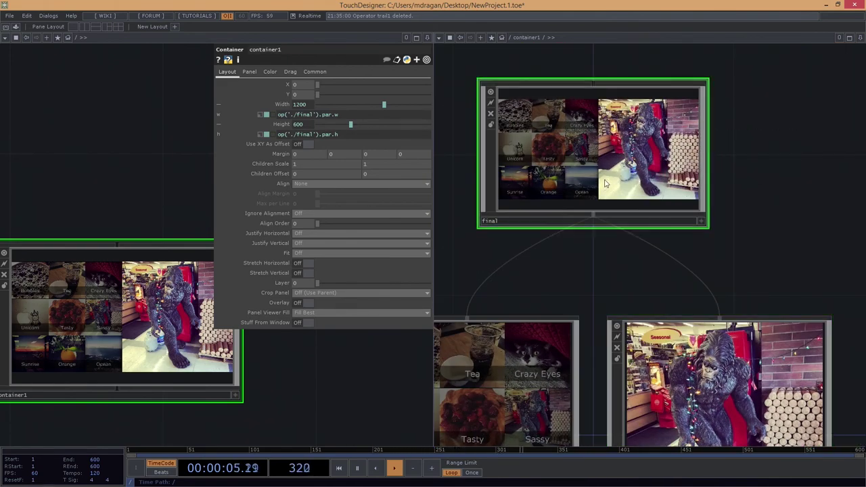
{"action": "key", "text": "p"}
{"action": "left_click_drag", "start_coordinate": [569, 297], "coordinate": [523, 316]}
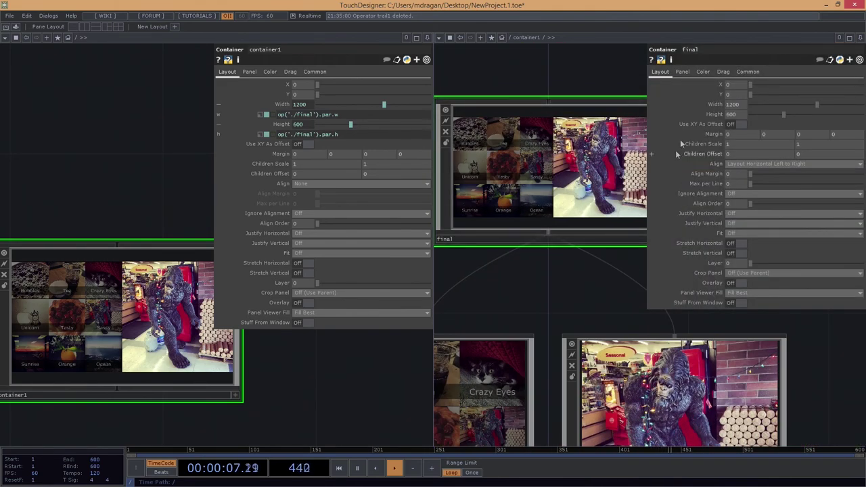
{"action": "left_click", "coordinate": [715, 104]}
{"action": "left_click", "coordinate": [713, 125]}
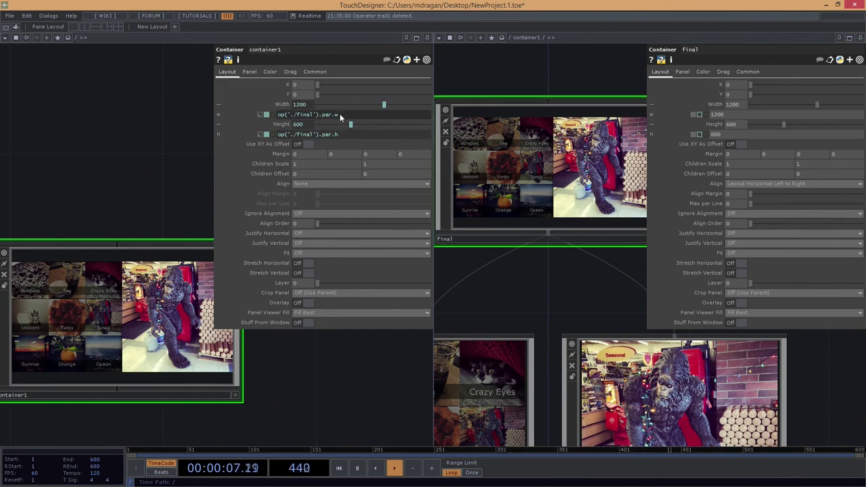
{"action": "left_click_drag", "start_coordinate": [182, 134], "coordinate": [223, 136]}
{"action": "middle_click_drag", "start_coordinate": [185, 150], "coordinate": [129, 157]}
{"action": "left_click_drag", "start_coordinate": [132, 148], "coordinate": [84, 135]}
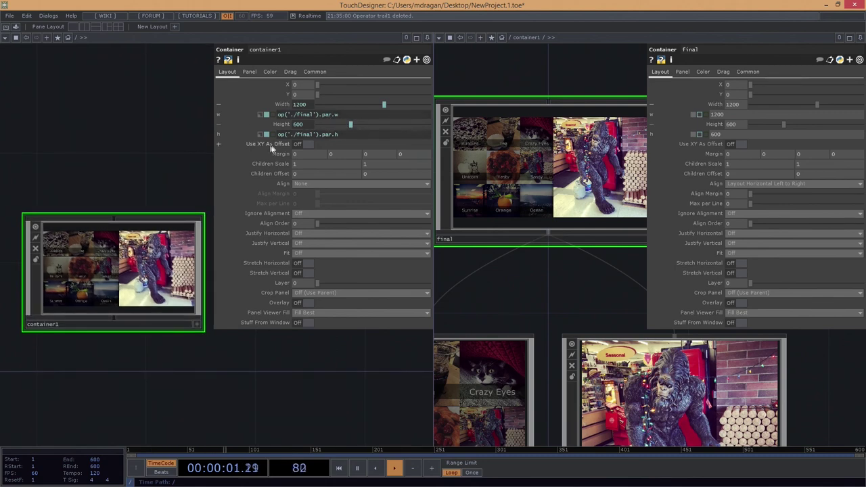
{"action": "scroll", "coordinate": [532, 232], "scroll_direction": "down", "scroll_amount": 3}
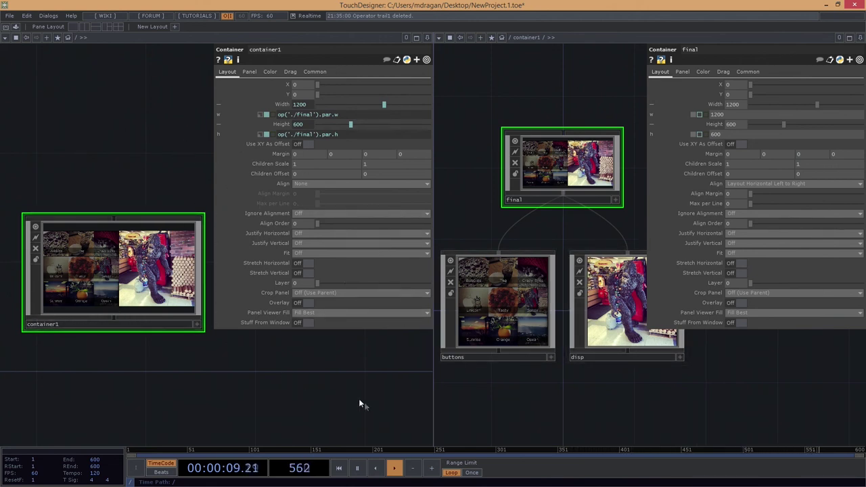
{"action": "left_click_drag", "start_coordinate": [475, 80], "coordinate": [487, 110]}
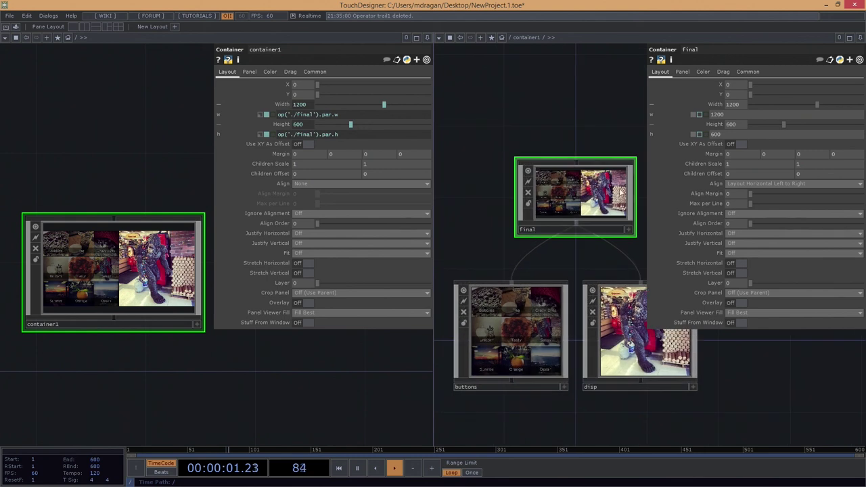
Return to a single pane at the root level with both the perform and container1 nodes in view.
{"action": "left_click", "coordinate": [851, 38]}
{"action": "left_click", "coordinate": [787, 103]}
{"action": "mouse_move", "coordinate": [228, 249]}
{"action": "left_mouse_down"}
{"action": "mouse_move", "coordinate": [360, 230]}
{"action": "mouse_move", "coordinate": [419, 211]}
{"action": "left_mouse_up"}
{"action": "left_click_drag", "start_coordinate": [300, 156], "coordinate": [420, 154]}
{"action": "left_click_drag", "start_coordinate": [268, 115], "coordinate": [356, 179]}
{"action": "scroll", "coordinate": [471, 154], "scroll_direction": "down", "scroll_amount": 3}
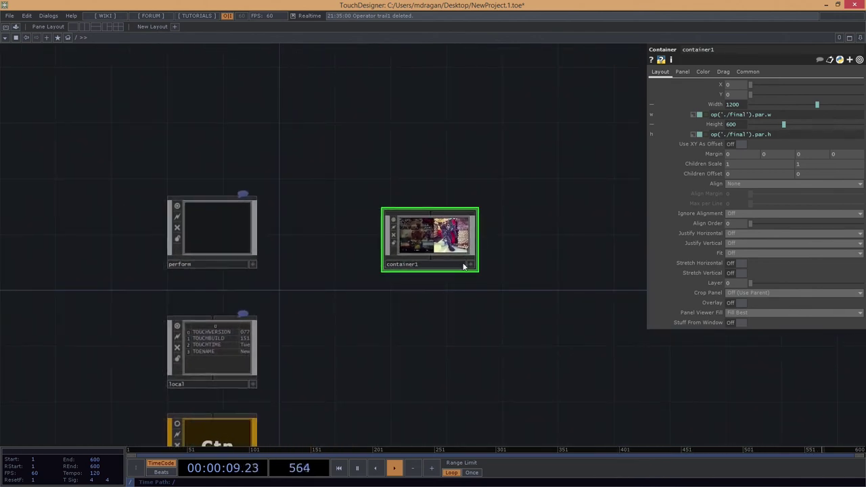
{"action": "scroll", "coordinate": [439, 199], "scroll_direction": "up", "scroll_amount": 4}
{"action": "left_click_drag", "start_coordinate": [415, 255], "coordinate": [406, 254]}
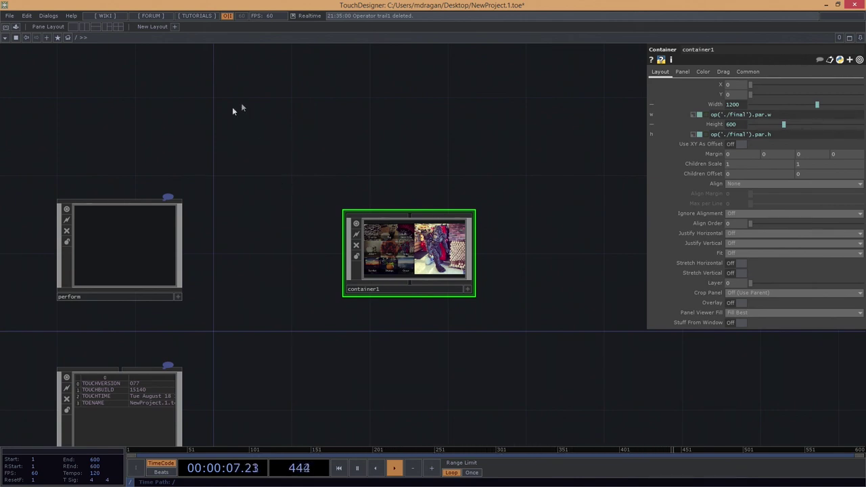
Use container1 for the perform window so that perform displays its side-by-side interface.
{"action": "key", "text": "ctrl+v"}
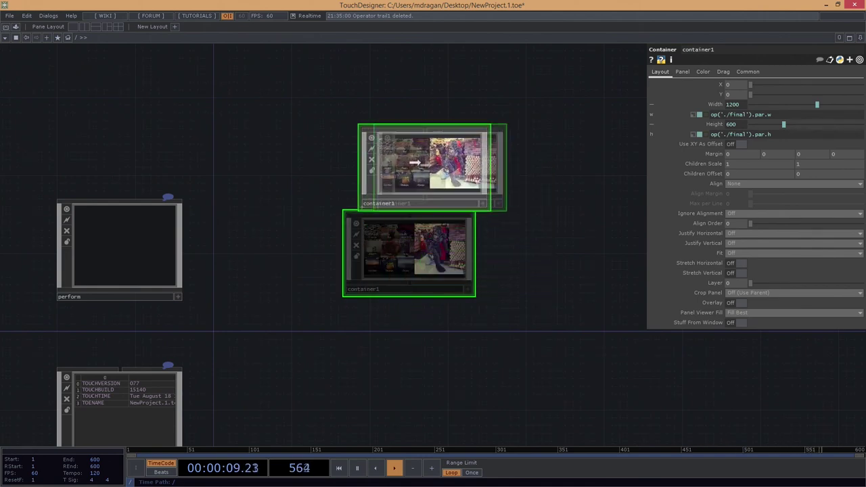
{"action": "left_click", "coordinate": [123, 253]}
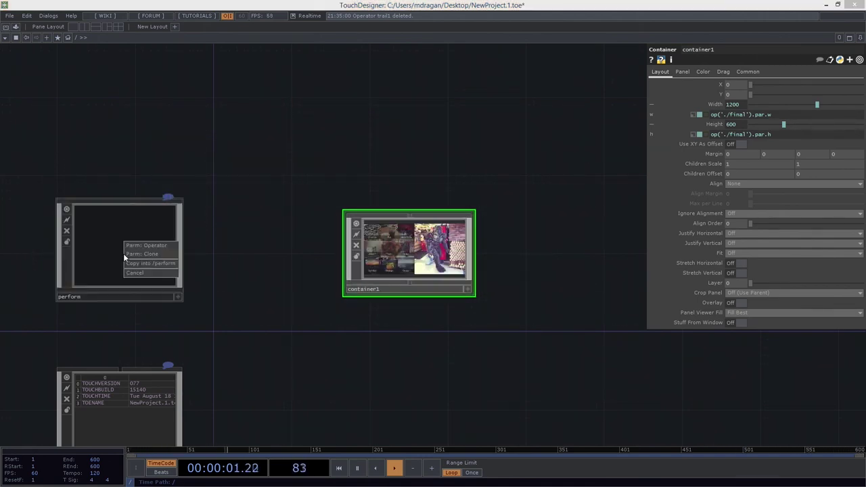
{"action": "left_click", "coordinate": [150, 263]}
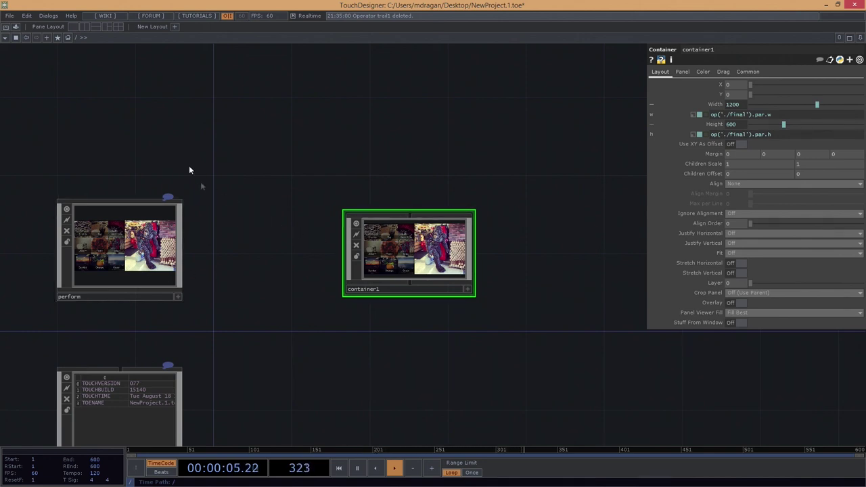
Run the interface in Perform mode, and move and enlarge its window on the desktop.
{"action": "left_click", "coordinate": [6, 27]}
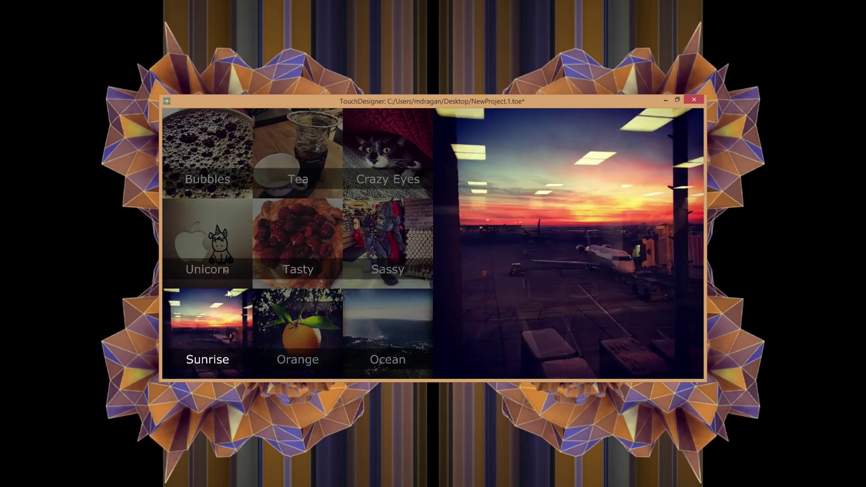
{"action": "left_click_drag", "start_coordinate": [391, 103], "coordinate": [306, 62]}
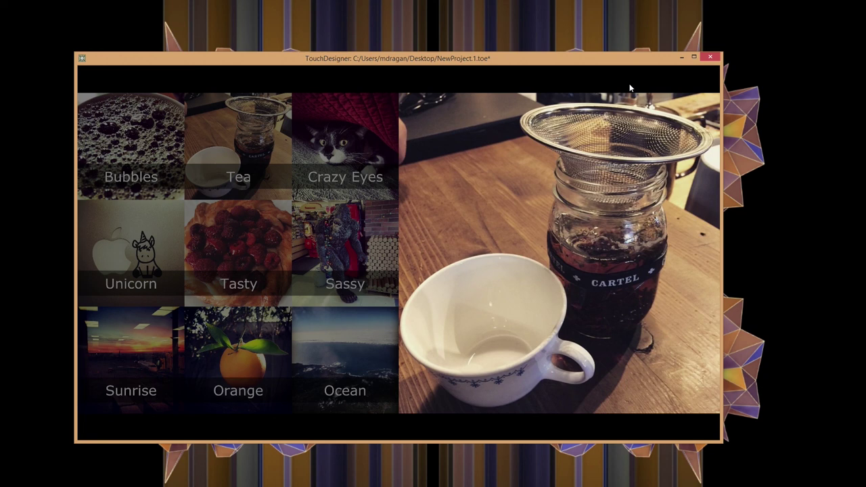
Leave Perform mode and open the Window Placement settings beside the container1 node.
{"action": "key", "text": "Escape"}
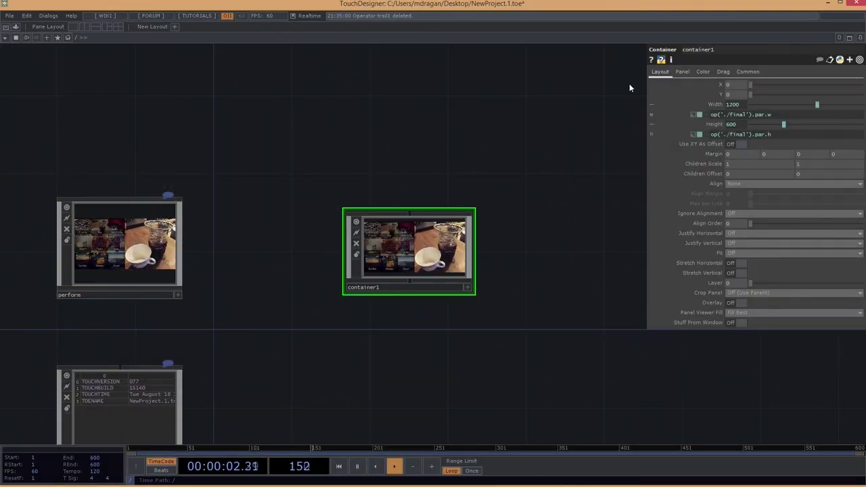
{"action": "left_click_drag", "start_coordinate": [529, 227], "coordinate": [465, 164]}
{"action": "scroll", "coordinate": [465, 164], "scroll_direction": "up", "scroll_amount": 3}
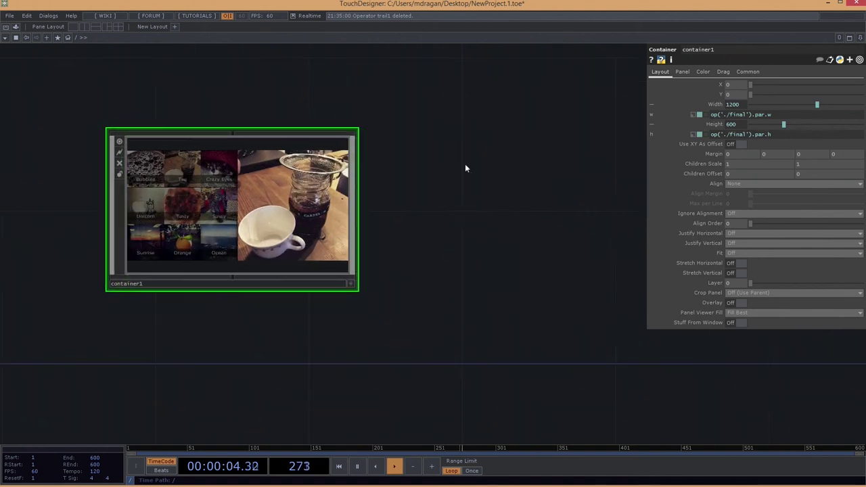
{"action": "left_click", "coordinate": [40, 18]}
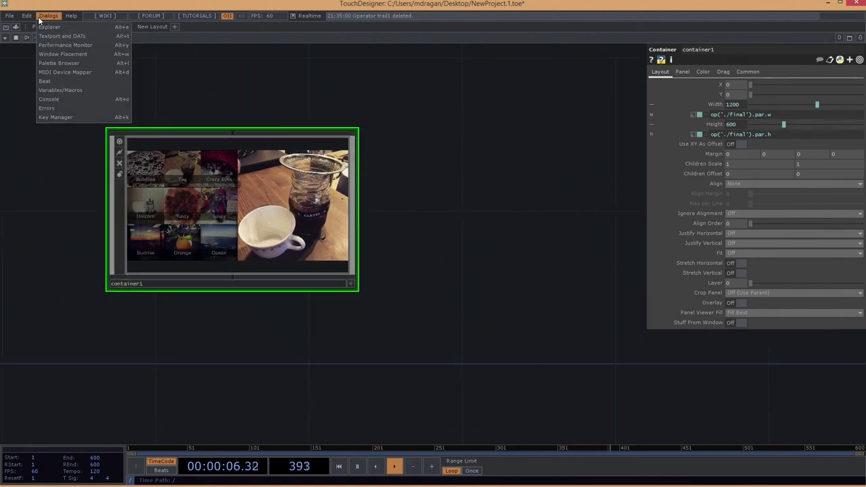
{"action": "mouse_move", "coordinate": [21, 17]}
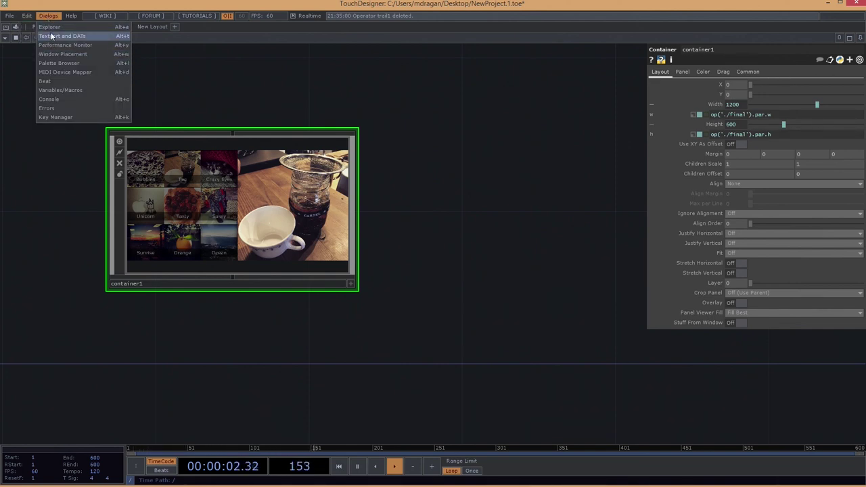
{"action": "left_click", "coordinate": [62, 53]}
{"action": "left_click_drag", "start_coordinate": [246, 44], "coordinate": [514, 65]}
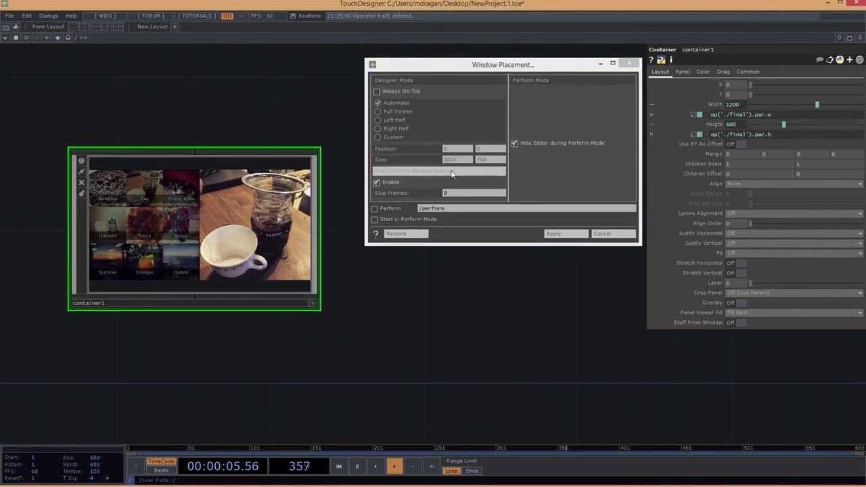
Set the project to start in Perform mode, apply the window placement settings, and return to the network editor.
{"action": "left_click", "coordinate": [390, 219]}
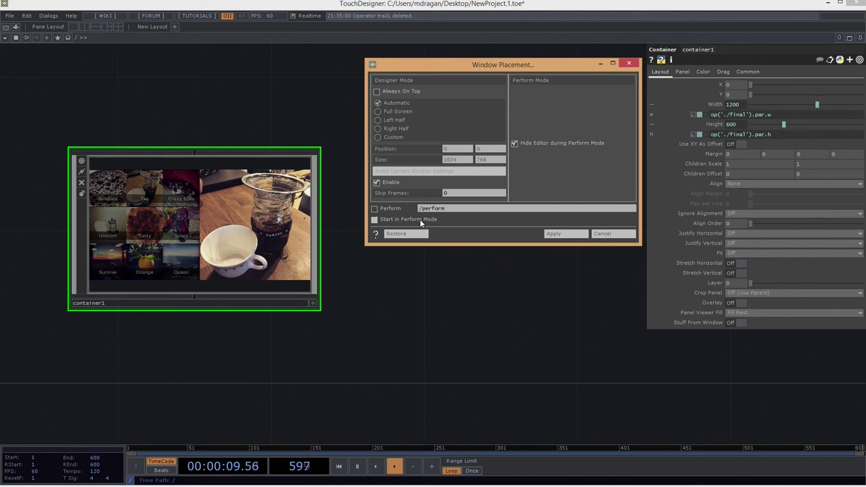
{"action": "left_click_drag", "start_coordinate": [169, 314], "coordinate": [243, 225]}
{"action": "scroll", "coordinate": [271, 309], "scroll_direction": "down", "scroll_amount": 3}
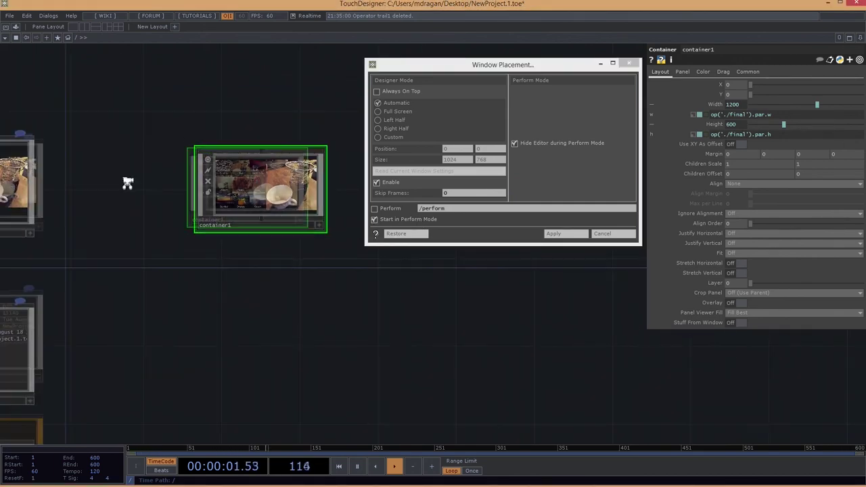
{"action": "scroll", "coordinate": [170, 286], "scroll_direction": "down", "scroll_amount": 3}
{"action": "left_click_drag", "start_coordinate": [257, 305], "coordinate": [266, 294]}
{"action": "left_click_drag", "start_coordinate": [192, 282], "coordinate": [205, 322]}
{"action": "left_click_drag", "start_coordinate": [252, 347], "coordinate": [236, 308]}
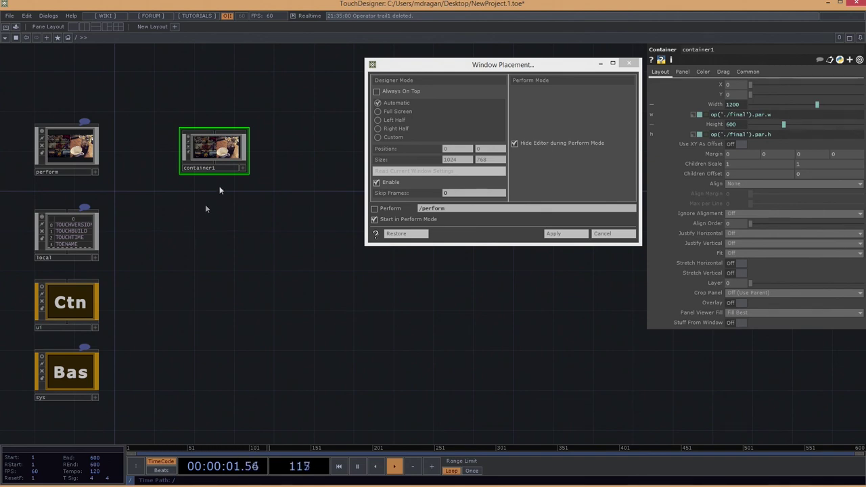
{"action": "left_click_drag", "start_coordinate": [203, 111], "coordinate": [230, 193]}
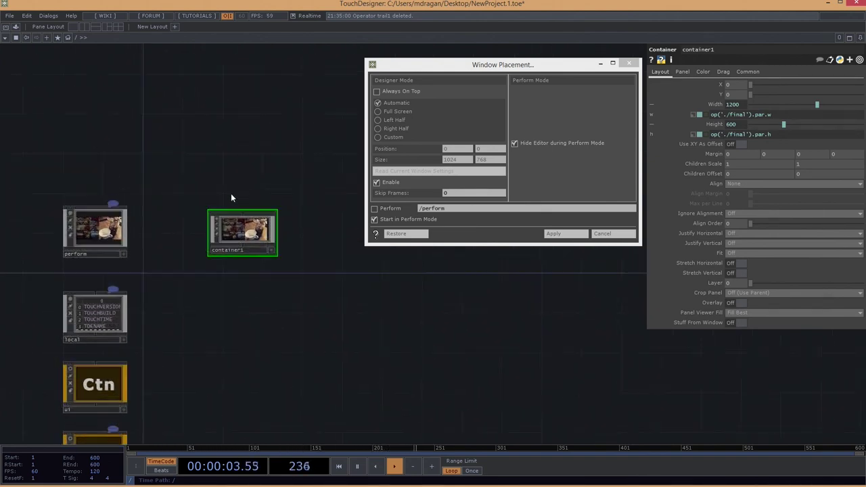
{"action": "scroll", "coordinate": [231, 193], "scroll_direction": "up", "scroll_amount": 3}
{"action": "left_click", "coordinate": [563, 237]}
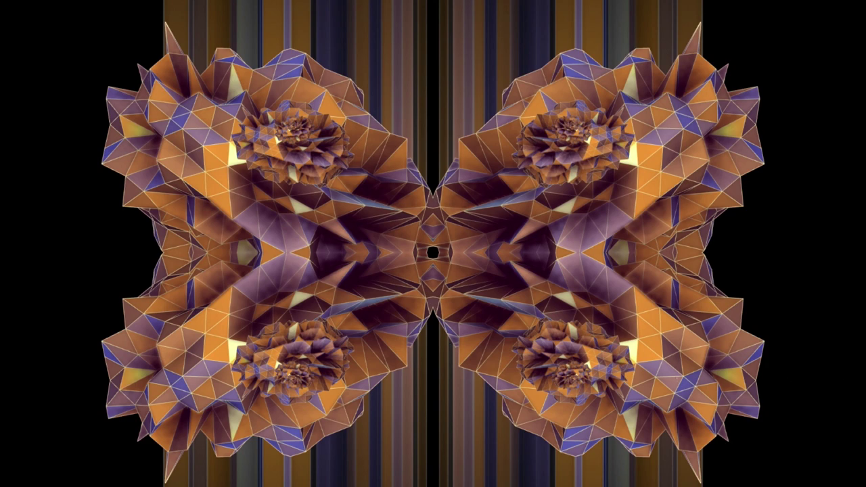
{"action": "key", "text": "Escape"}
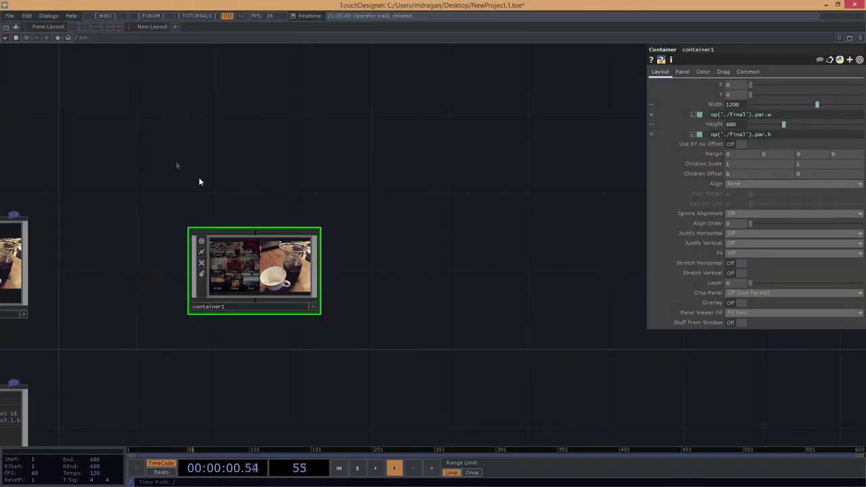
Begin saving the project under a new name, clearing NewProject from the file name.
{"action": "key", "text": "h"}
{"action": "left_click", "coordinate": [10, 15]}
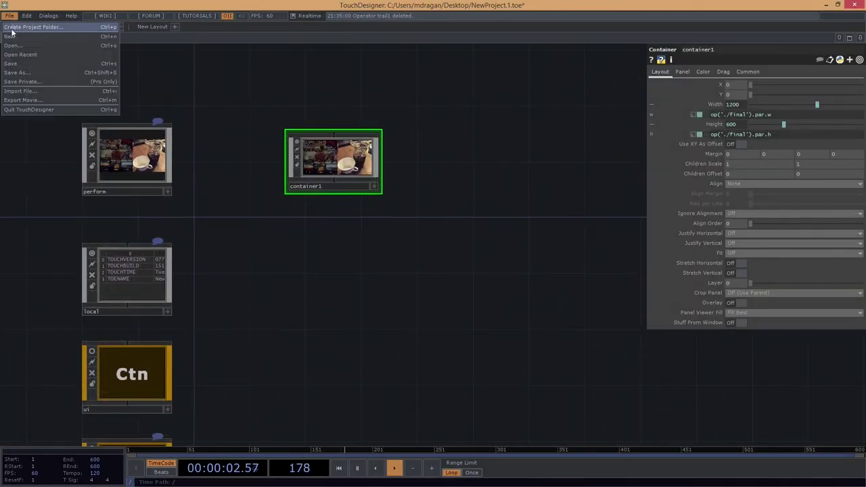
{"action": "left_click", "coordinate": [27, 72]}
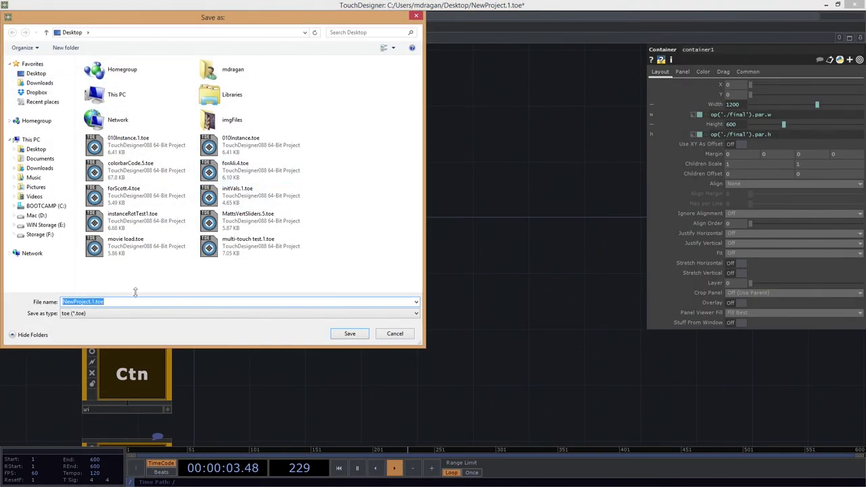
{"action": "left_click", "coordinate": [95, 304]}
{"action": "double_click", "coordinate": [95, 304]}
{"action": "left_click", "coordinate": [95, 305]}
{"action": "left_click_drag", "start_coordinate": [92, 302], "coordinate": [20, 303]}
{"action": "key", "text": "Right"}
{"action": "key", "text": "Right"}
{"action": "key", "text": "BackSpace"}
{"action": "key", "text": "BackSpace"}
{"action": "key", "text": "BackSpace"}
{"action": "key", "text": "BackSpace"}
{"action": "key", "text": "BackSpace"}
{"action": "key", "text": "BackSpace"}
{"action": "key", "text": "BackSpace"}
{"action": "key", "text": "BackSpace"}
{"action": "key", "text": "BackSpace"}
{"action": "key", "text": "BackSpace"}
Create a new folder named imgSelect on the Desktop from within the save dialog.
{"action": "right_click", "coordinate": [319, 106]}
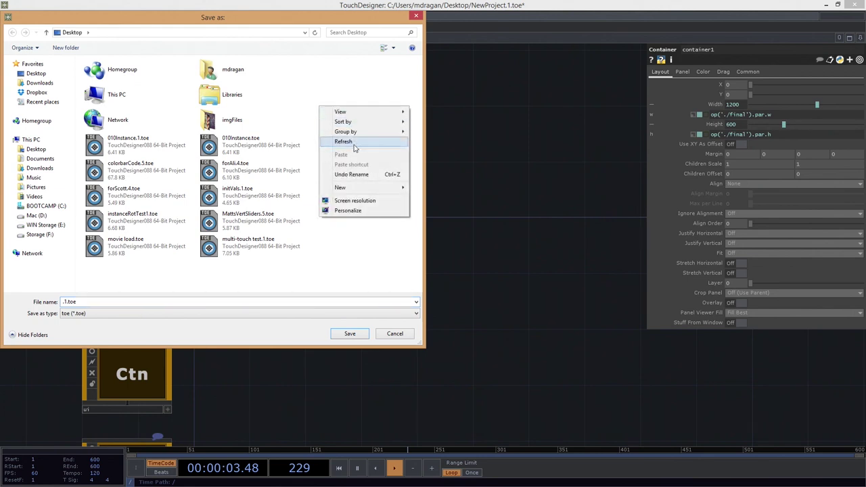
{"action": "mouse_move", "coordinate": [359, 187]}
{"action": "left_click", "coordinate": [433, 188]}
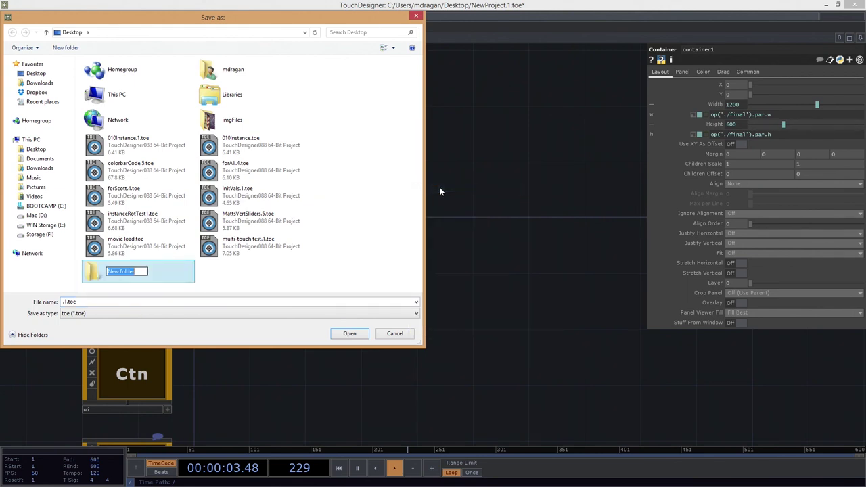
{"action": "type", "text": "imgSelect"}
{"action": "key", "text": "Return"}
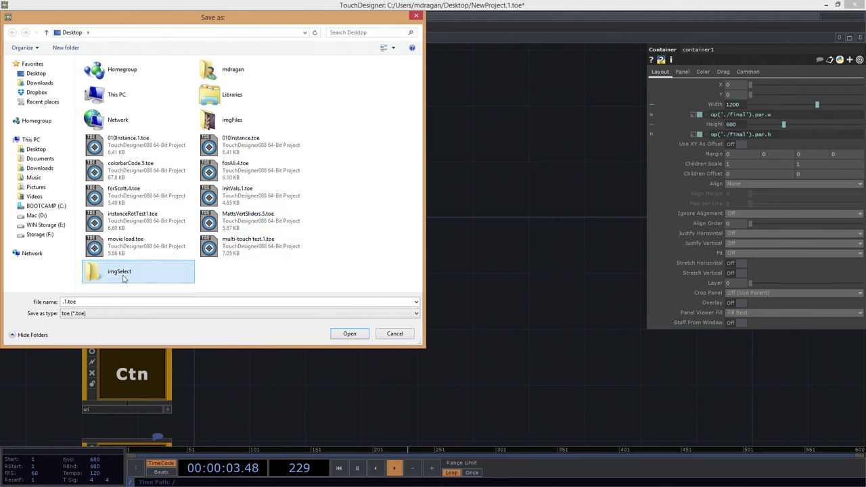
Save the project inside the imgSelect folder as imgSelect.1.toe.
{"action": "double_click", "coordinate": [93, 273]}
{"action": "double_click", "coordinate": [62, 302]}
{"action": "left_click", "coordinate": [117, 301]}
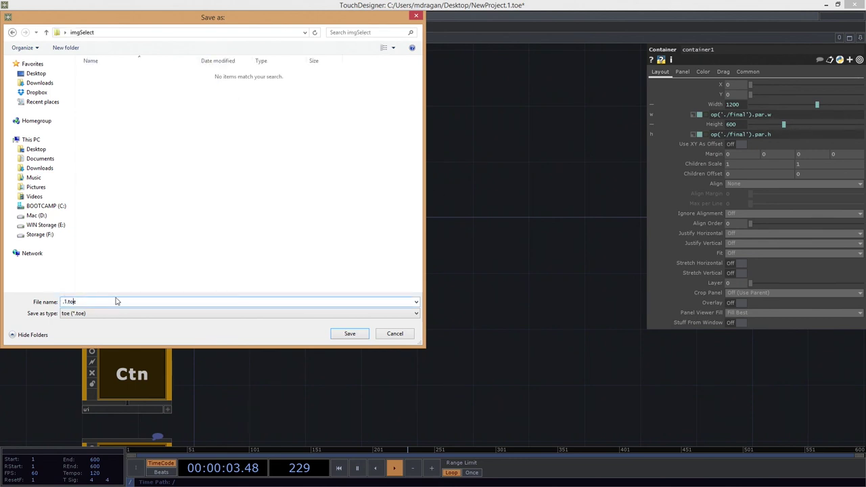
{"action": "key", "text": "alt+Left"}
{"action": "key", "text": "Left"}
{"action": "key", "text": "Left"}
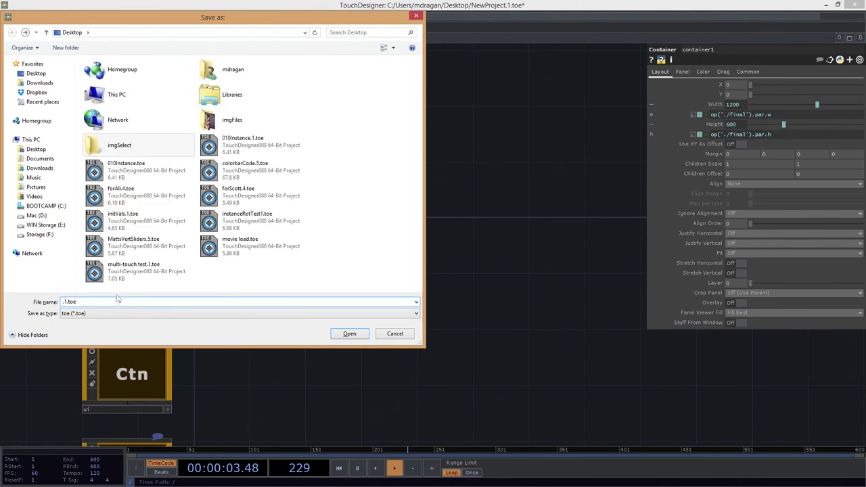
{"action": "double_click", "coordinate": [138, 145]}
{"action": "double_click", "coordinate": [65, 301]}
{"action": "key", "text": "BackSpace"}
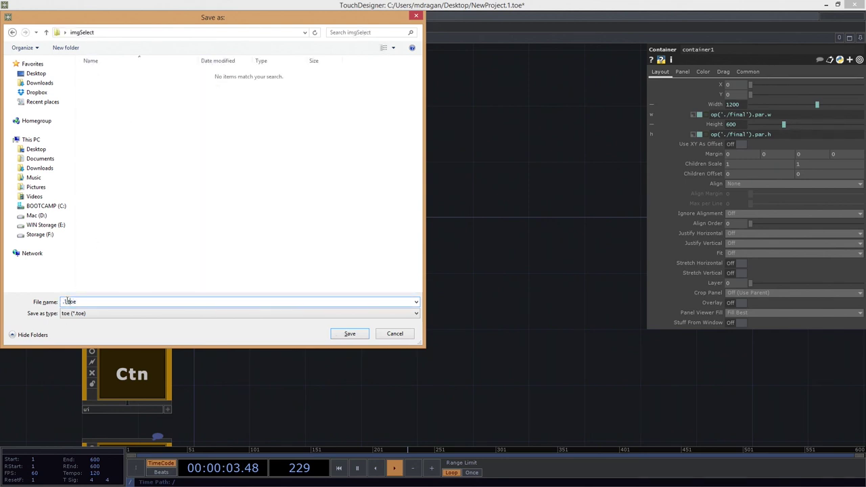
{"action": "type", "text": "imgSelect"}
{"action": "left_click", "coordinate": [350, 333]}
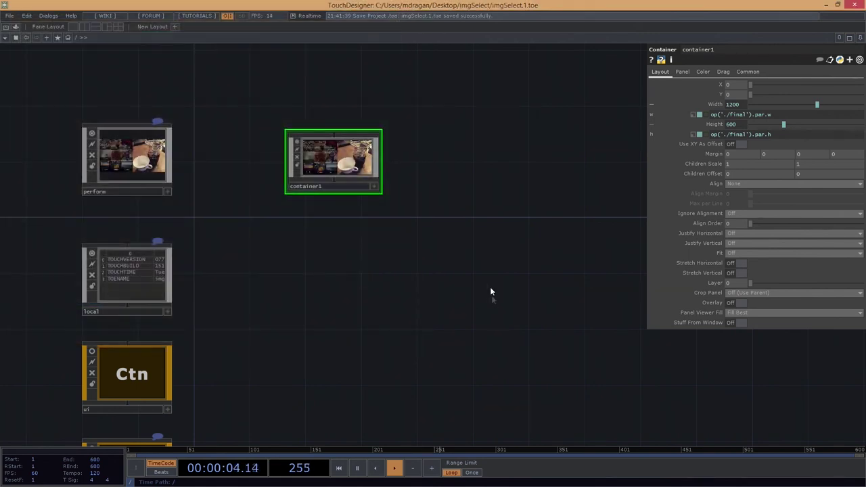
Switch to File Explorer and launch imgSelect.1.toe from the imgSelect folder on the Desktop.
{"action": "scroll", "coordinate": [299, 94], "scroll_direction": "up", "scroll_amount": 3}
{"action": "scroll", "coordinate": [324, 116], "scroll_direction": "down", "scroll_amount": 1}
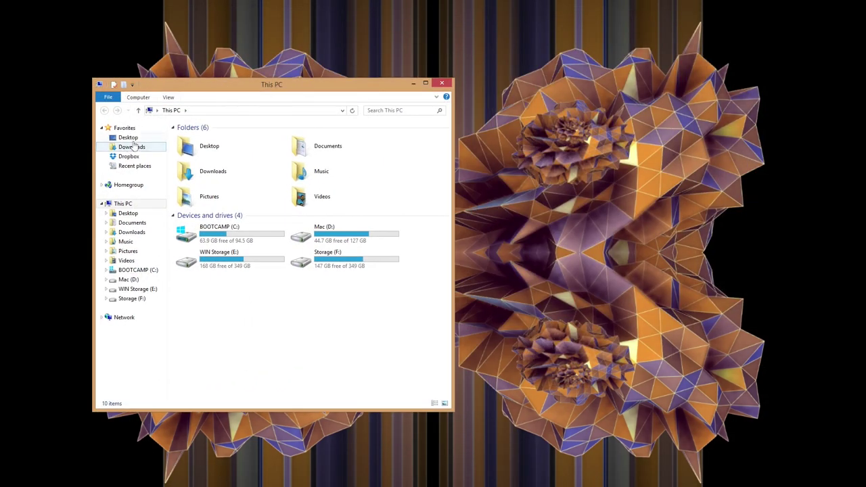
{"action": "left_click", "coordinate": [129, 138]}
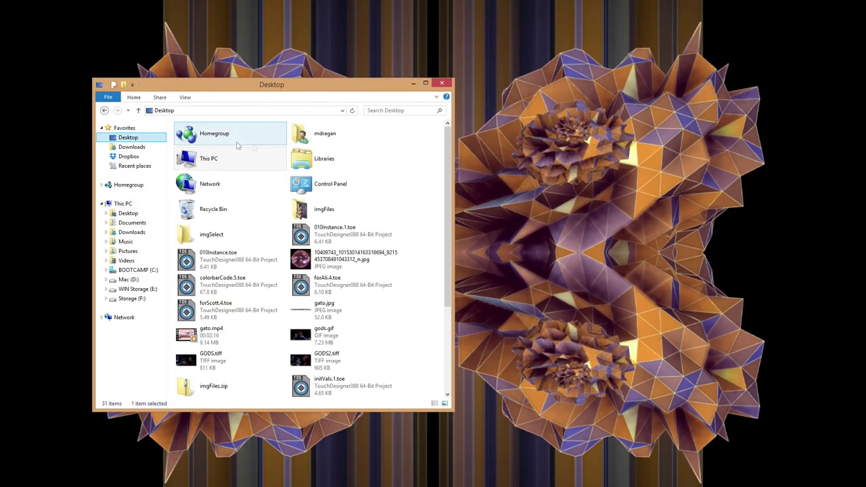
{"action": "left_click", "coordinate": [227, 248]}
{"action": "double_click", "coordinate": [226, 238]}
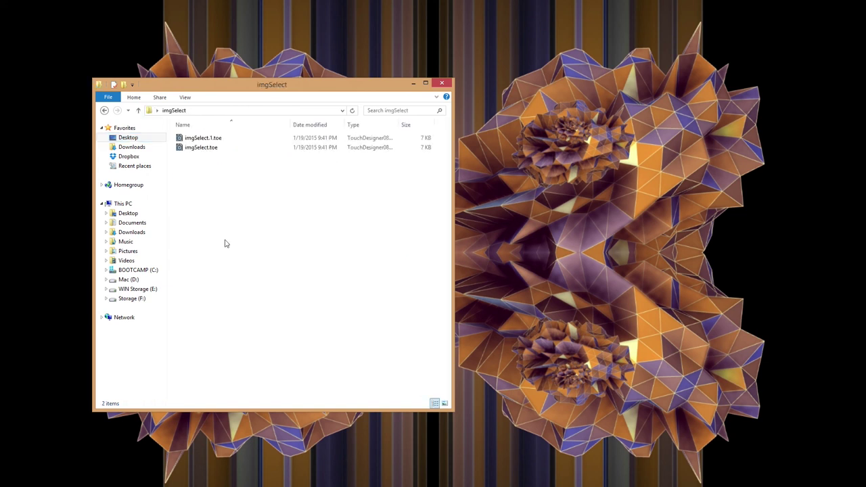
{"action": "left_click", "coordinate": [206, 139]}
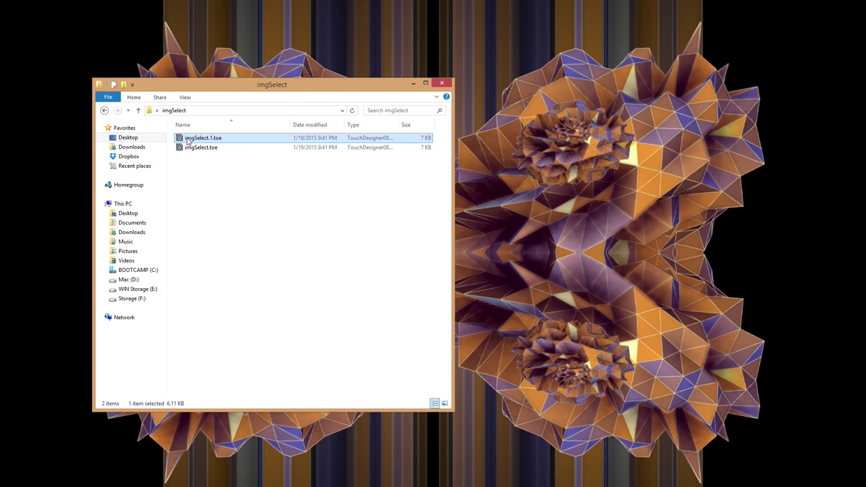
{"action": "double_click", "coordinate": [188, 140]}
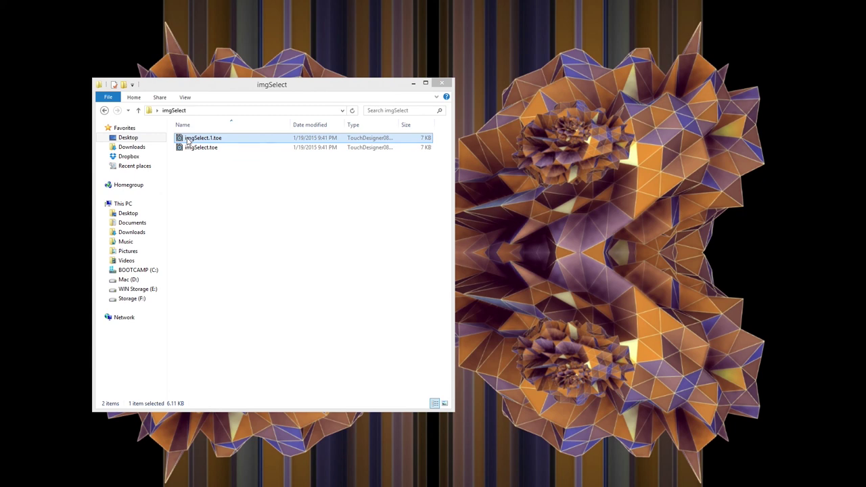
Bring the launched interface in front of File Explorer to try its rollover images, and return to the network editor.
{"action": "left_click_drag", "start_coordinate": [299, 83], "coordinate": [236, 45]}
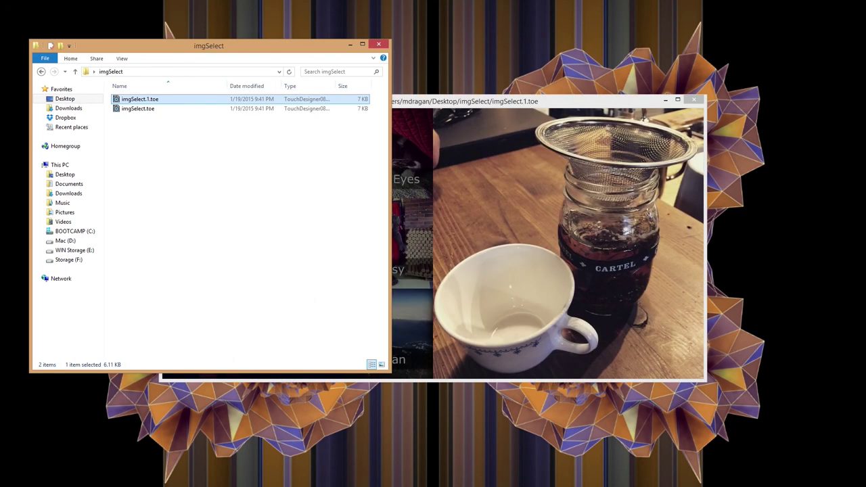
{"action": "left_click", "coordinate": [519, 103]}
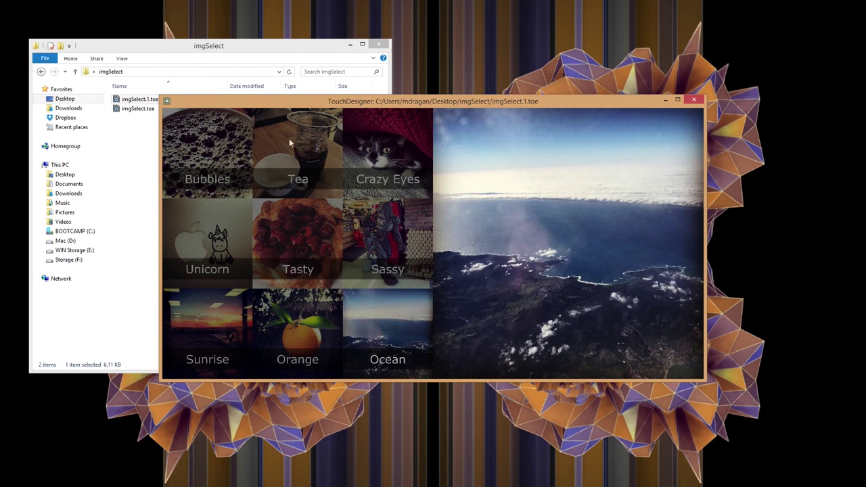
{"action": "key", "text": "Escape"}
{"action": "double_click", "coordinate": [313, 101]}
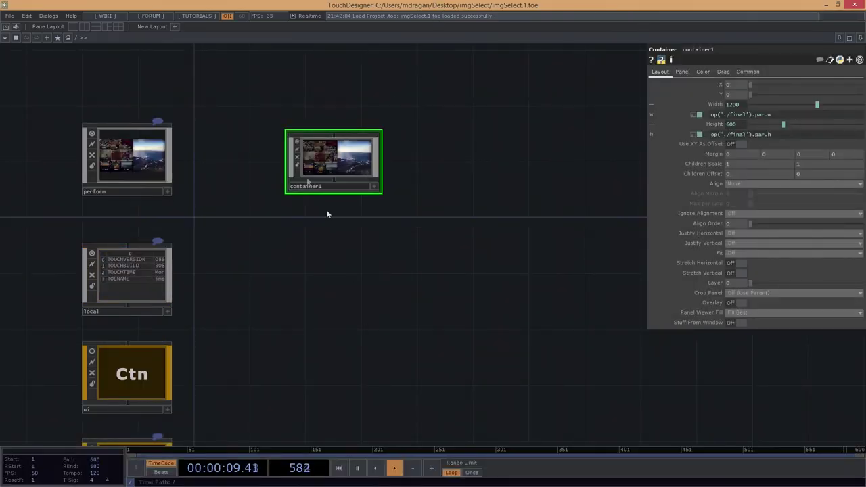
{"action": "scroll", "coordinate": [280, 252], "scroll_direction": "down", "scroll_amount": 4}
{"action": "scroll", "coordinate": [276, 252], "scroll_direction": "up", "scroll_amount": 2}
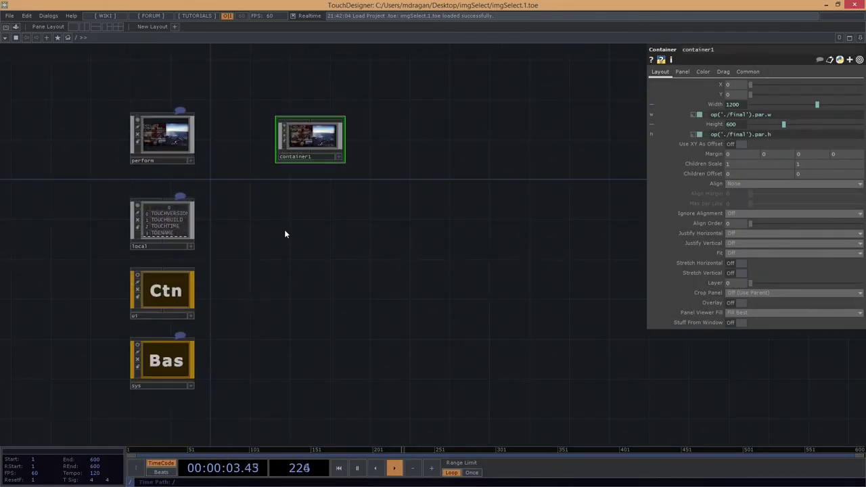
{"action": "scroll", "coordinate": [298, 139], "scroll_direction": "up", "scroll_amount": 3}
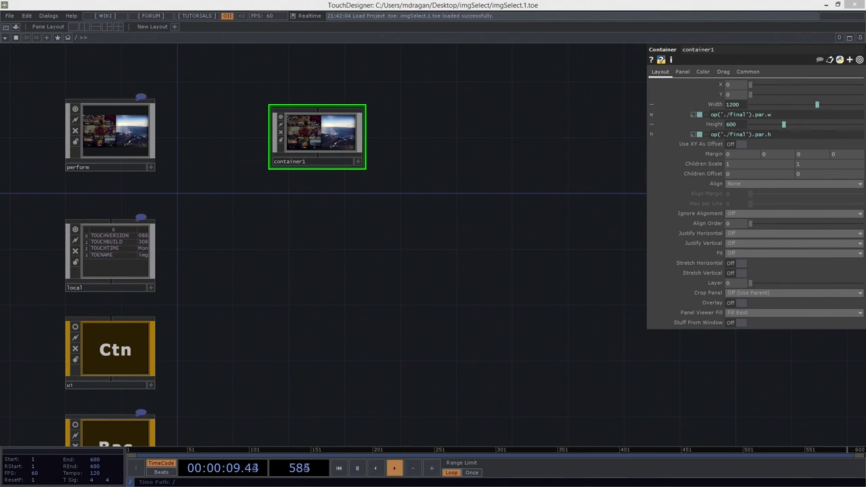
{"action": "left_click_drag", "start_coordinate": [433, 168], "coordinate": [447, 192]}
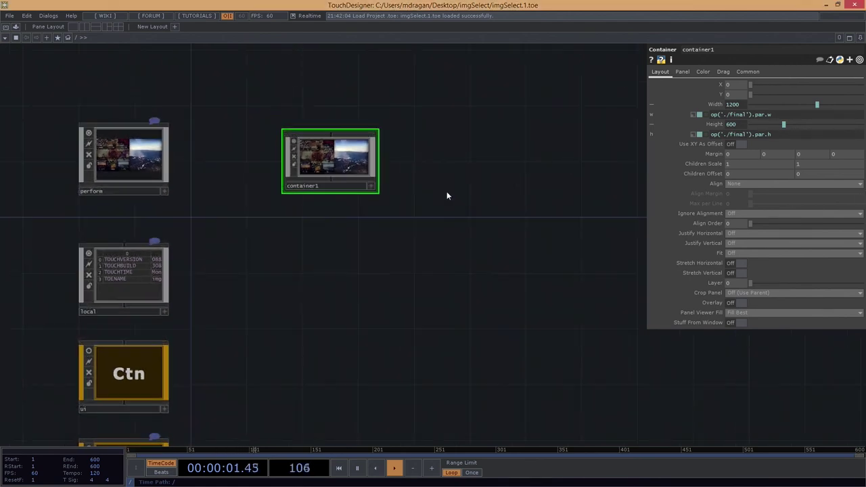
{"action": "left_click_drag", "start_coordinate": [406, 242], "coordinate": [313, 211]}
{"action": "scroll", "coordinate": [369, 218], "scroll_direction": "down", "scroll_amount": 2}
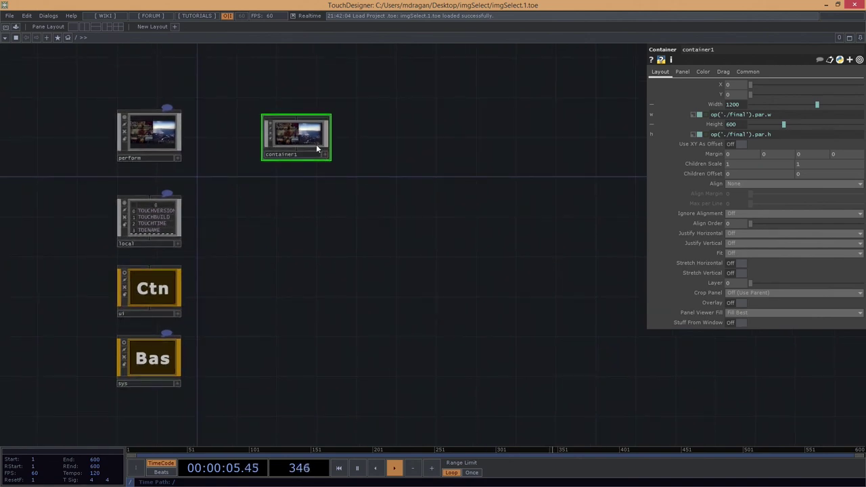